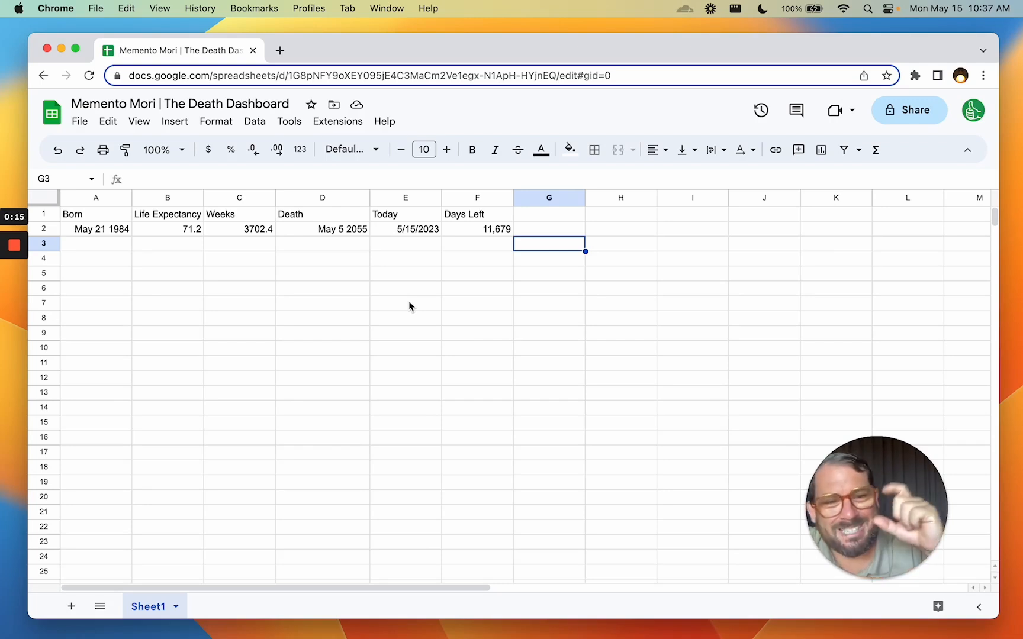
# - Review the spreadsheet title and the row 2 entries, including the formulas behind Days Left, Weeks and Death
pyautogui.click(334, 264)
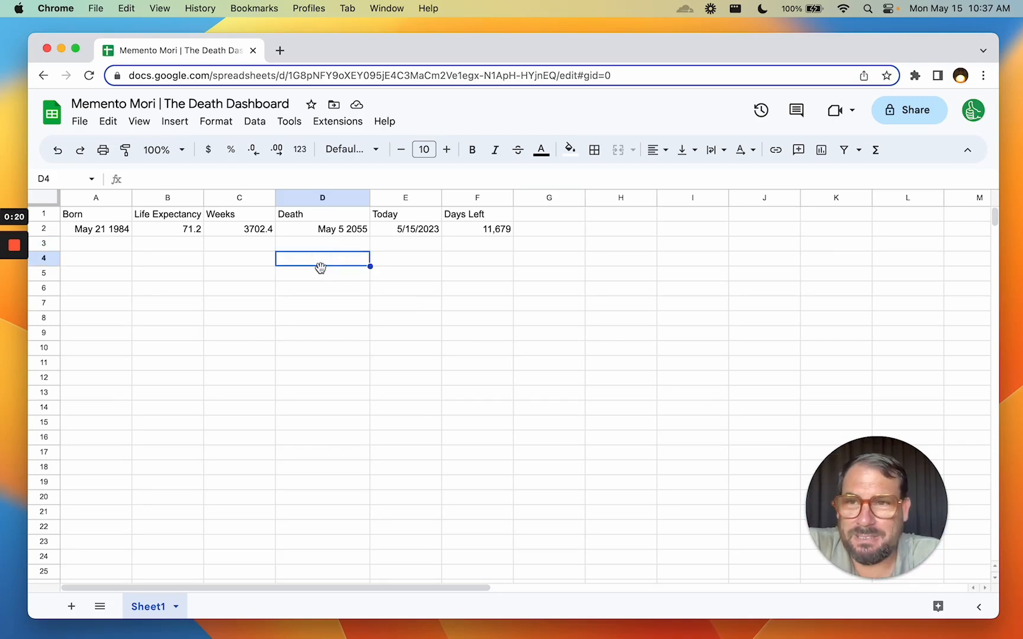
pyautogui.moveTo(164, 104); pyautogui.dragTo(320, 103)
pyautogui.click(294, 260)
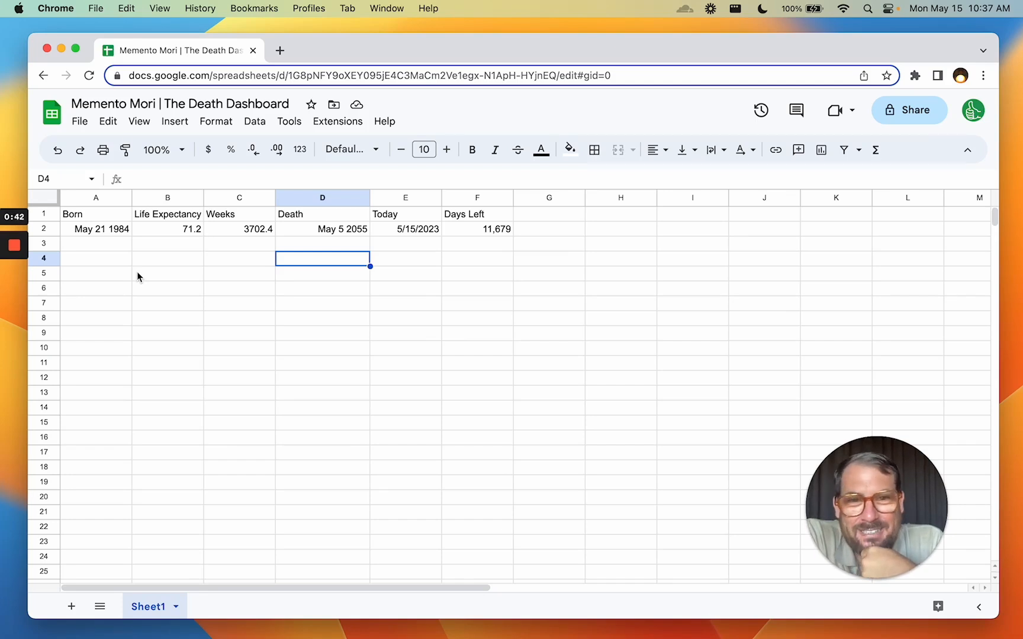
pyautogui.click(113, 233)
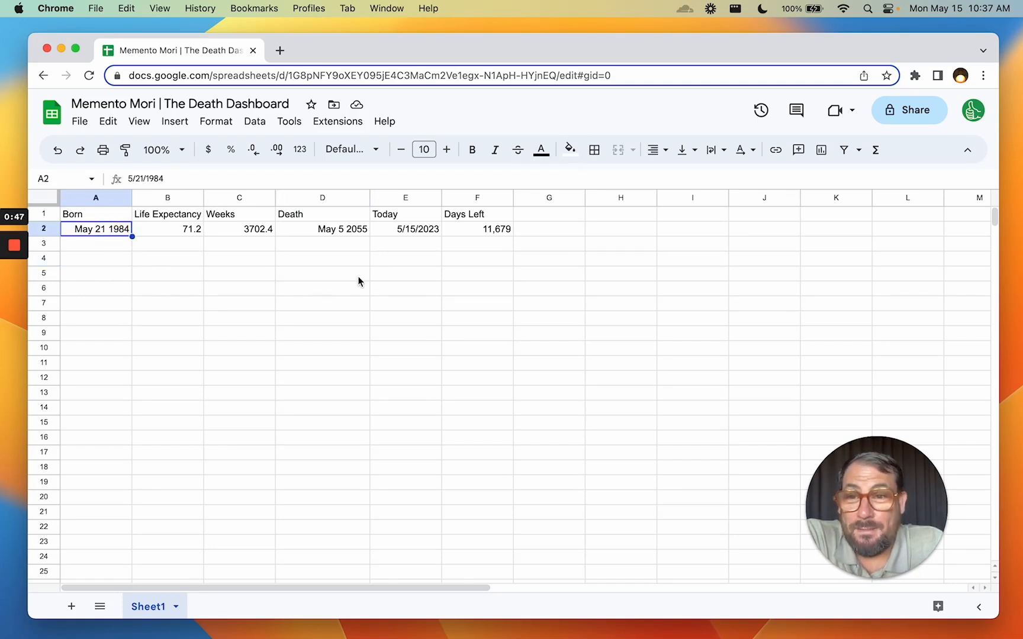
pyautogui.click(478, 226)
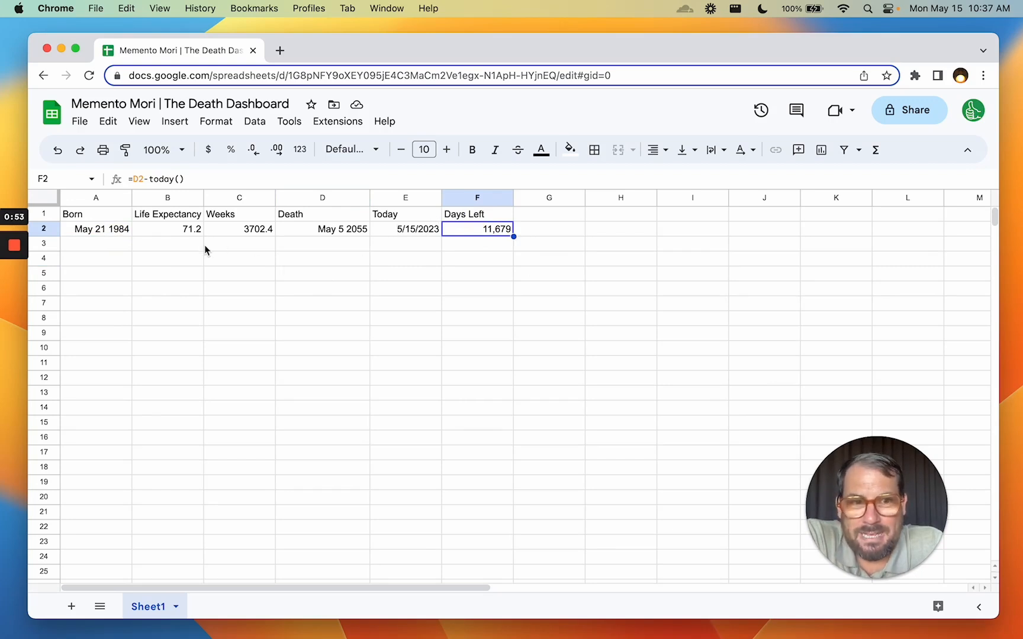
pyautogui.click(138, 229)
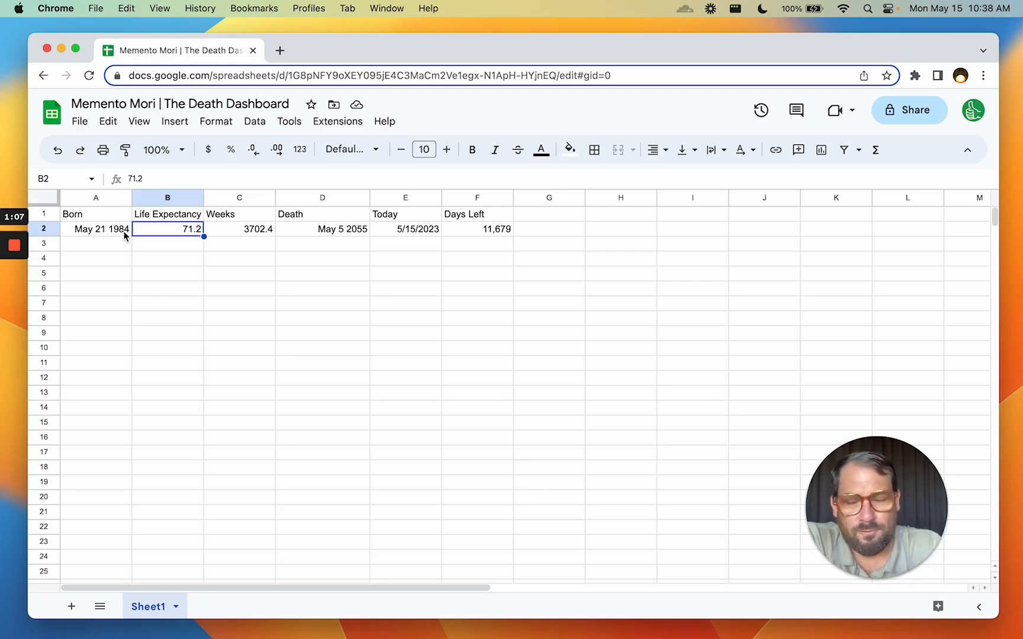
pyautogui.moveTo(159, 102); pyautogui.dragTo(70, 104)
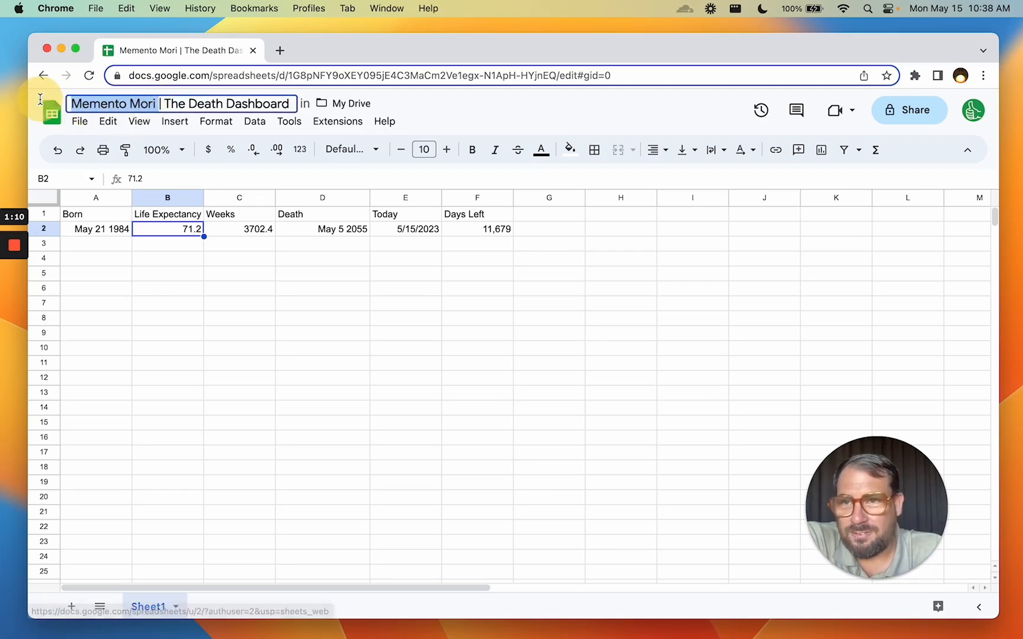
pyautogui.click(294, 243)
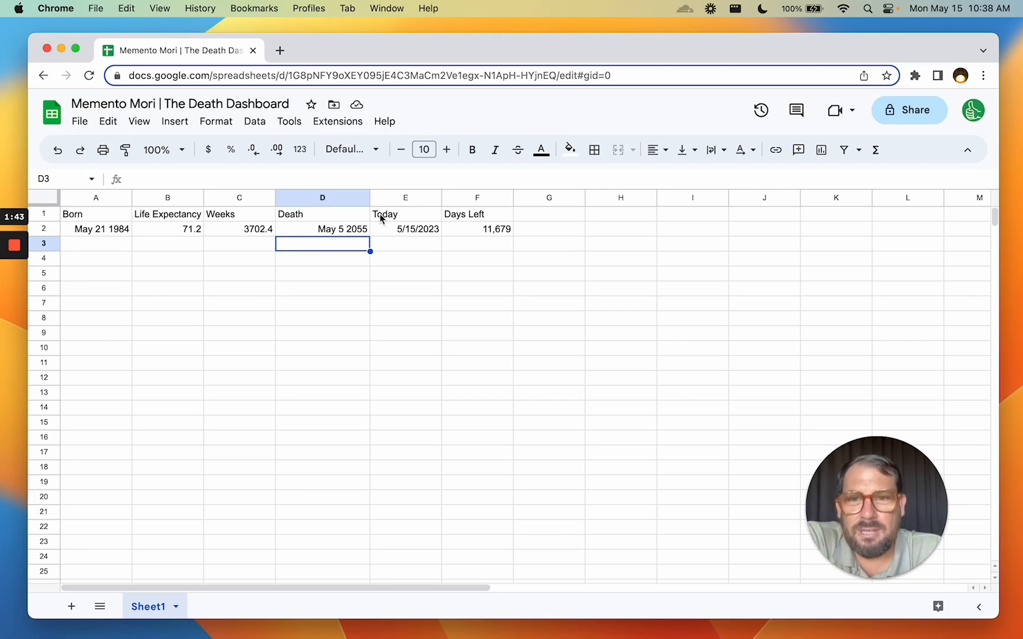
pyautogui.click(474, 228)
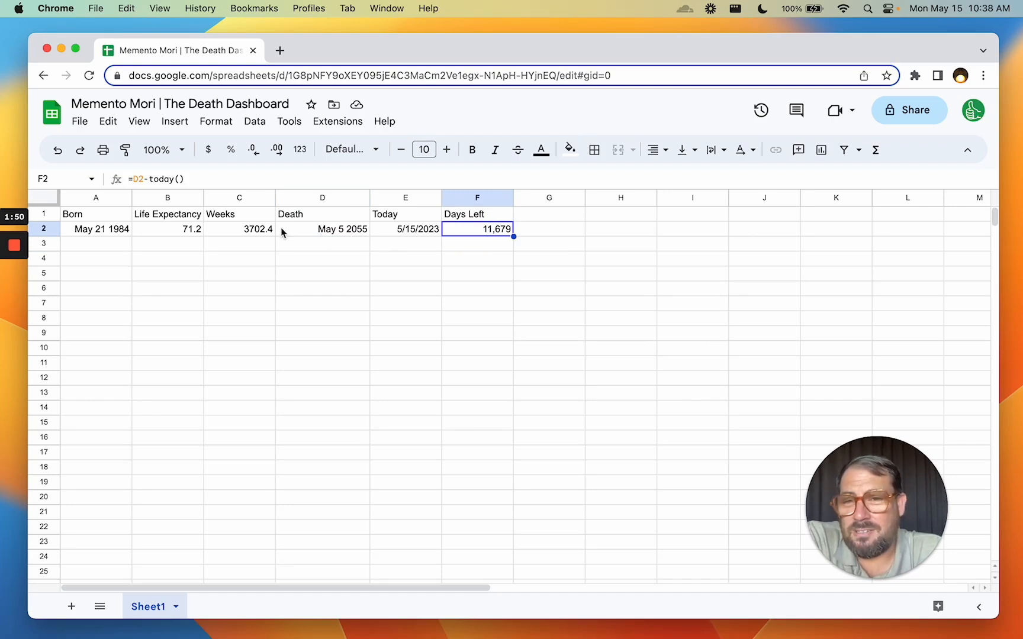
pyautogui.click(256, 234)
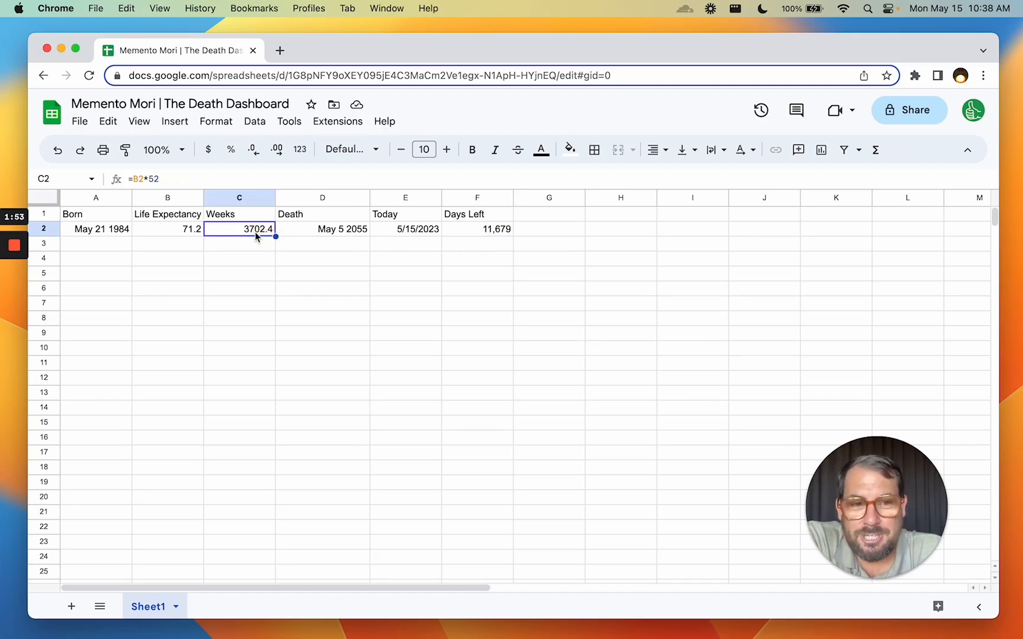
pyautogui.click(316, 234)
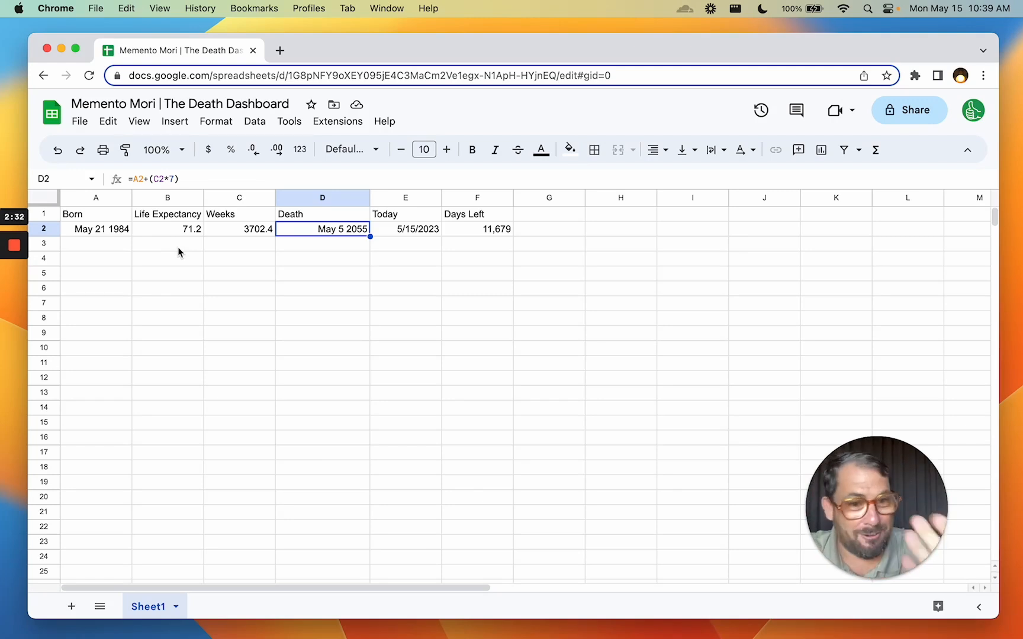
# - Examine how the Born and Life Expectancy entries in row 2 supply the Weeks calculation, including the full header in B1
pyautogui.click(209, 603)
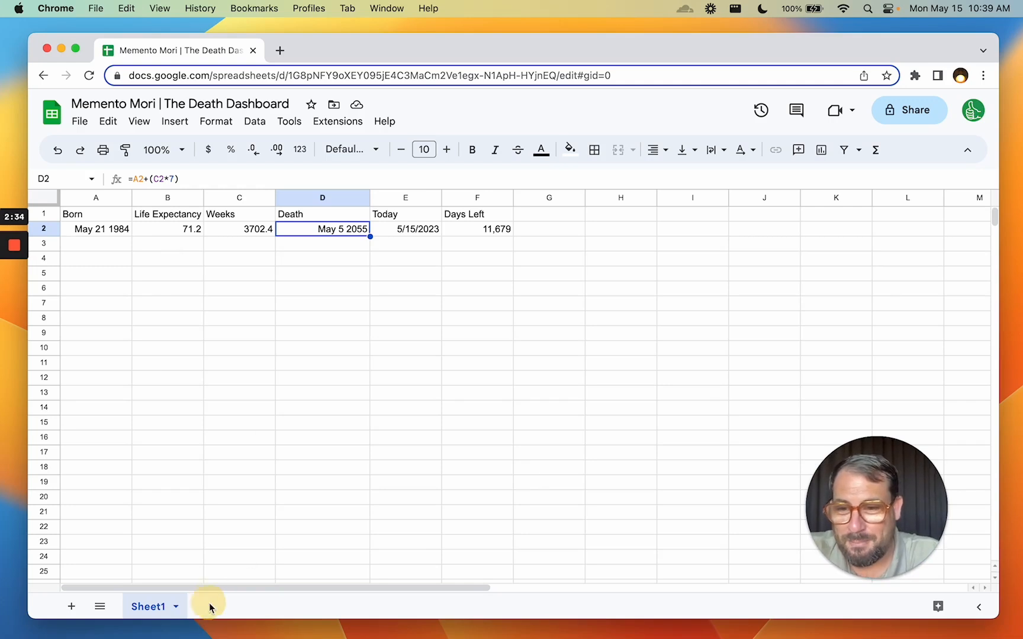
pyautogui.click(157, 609)
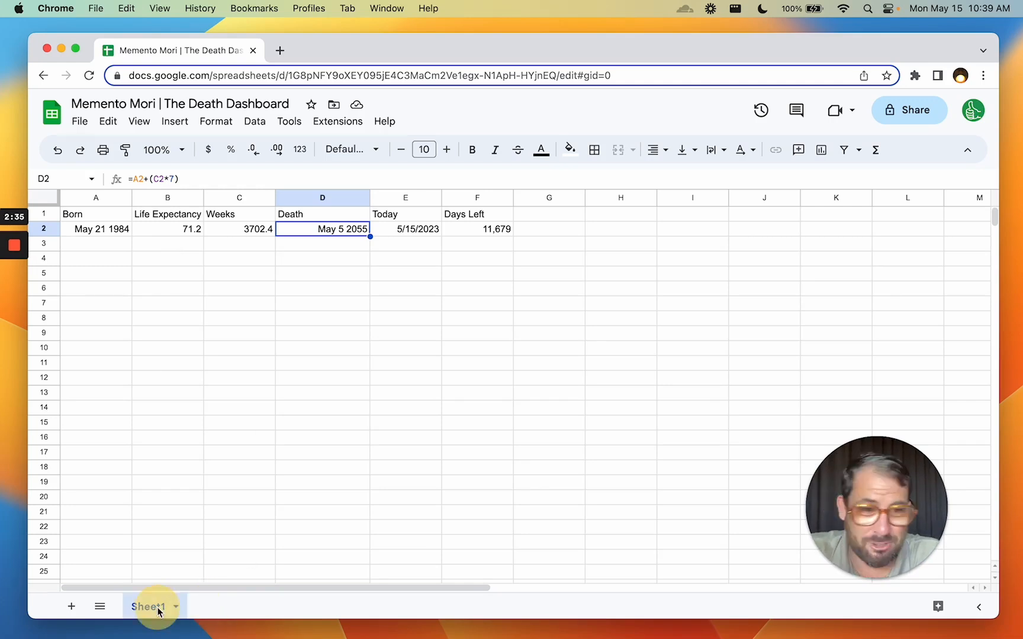
pyautogui.click(229, 218)
pyautogui.click(222, 231)
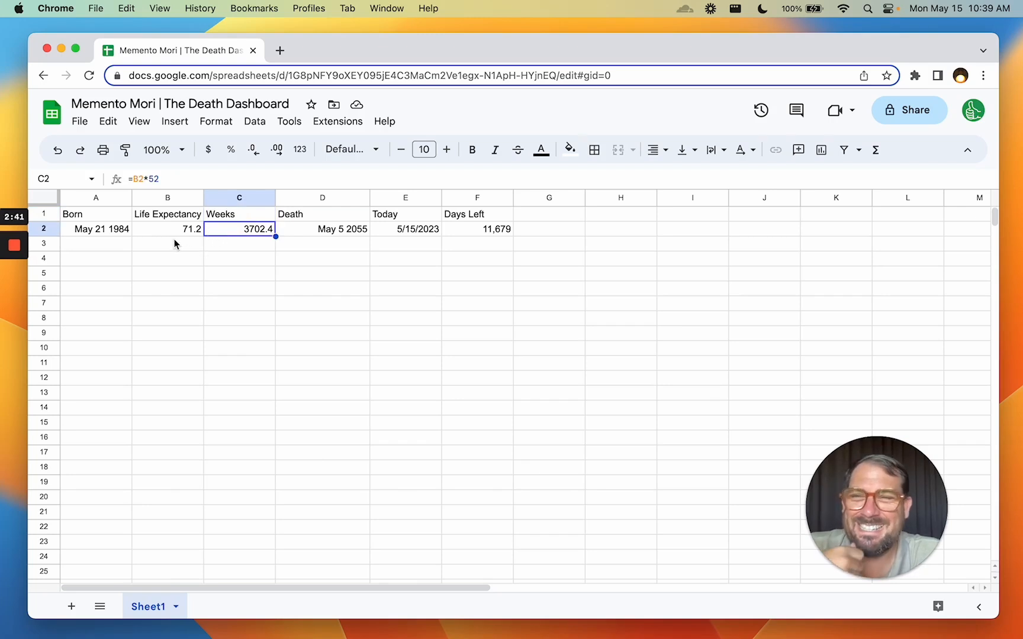
pyautogui.click(120, 230)
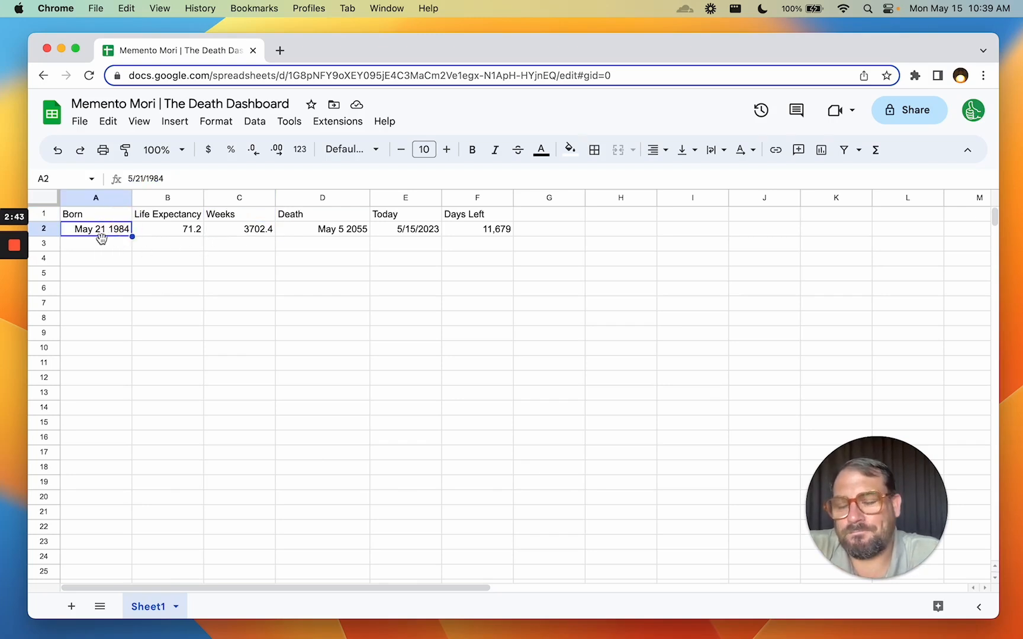
pyautogui.click(102, 230)
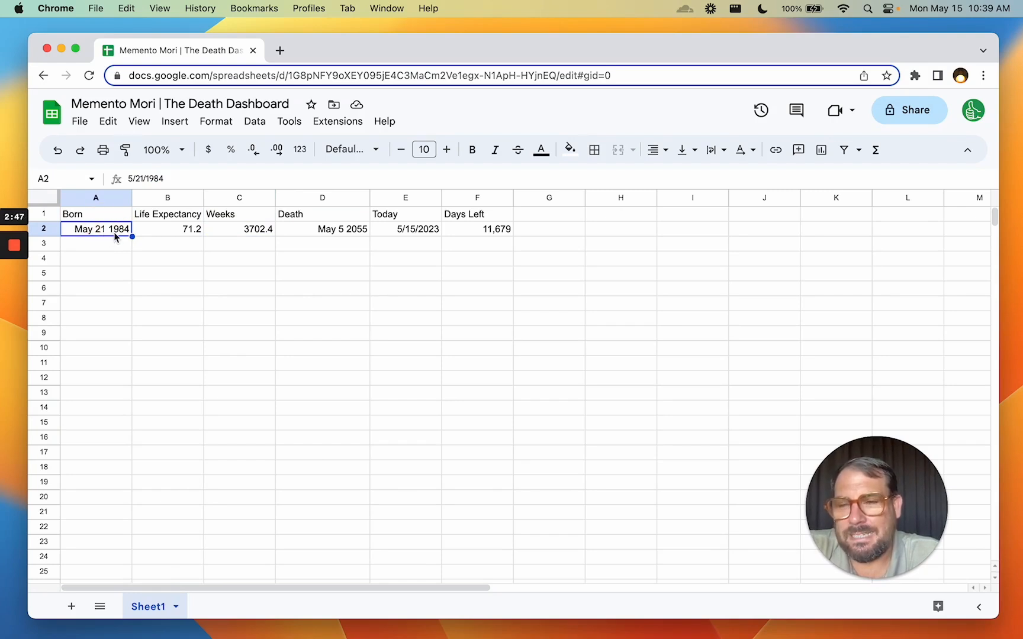
pyautogui.click(169, 232)
pyautogui.click(158, 218)
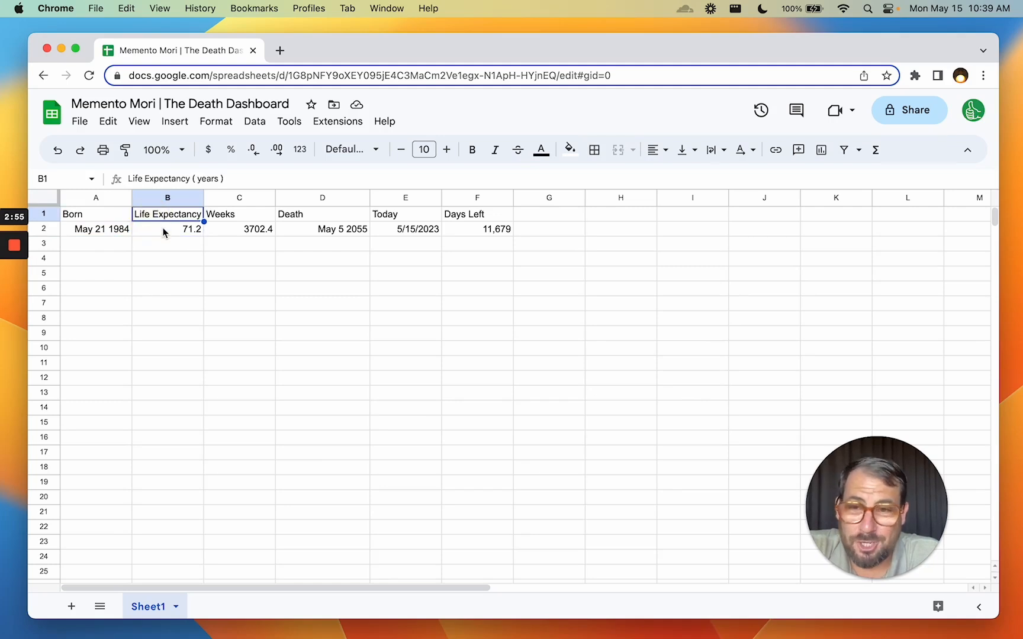
pyautogui.click(166, 234)
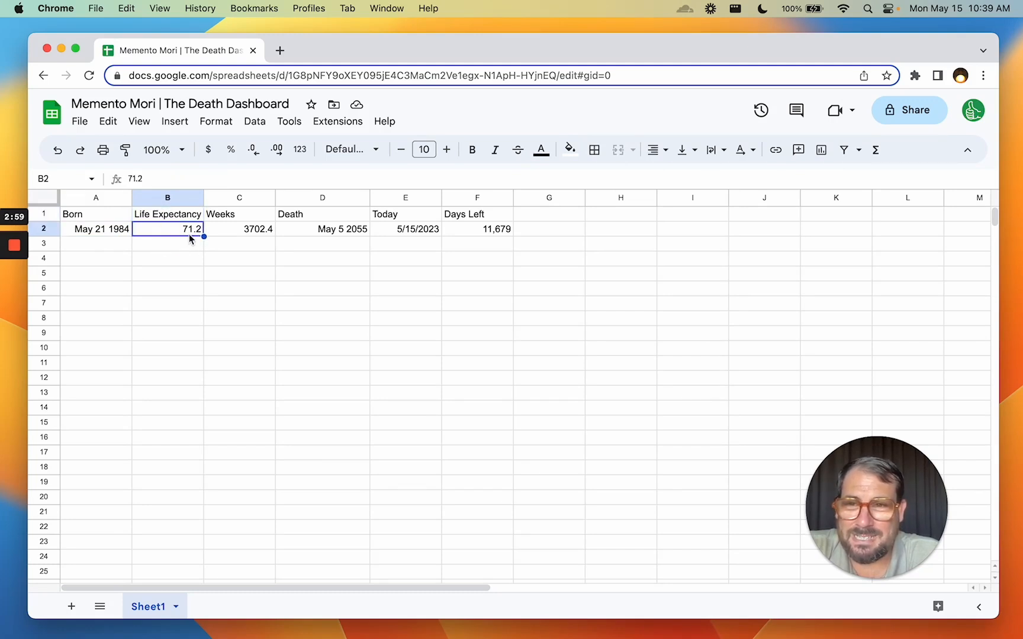
pyautogui.click(114, 234)
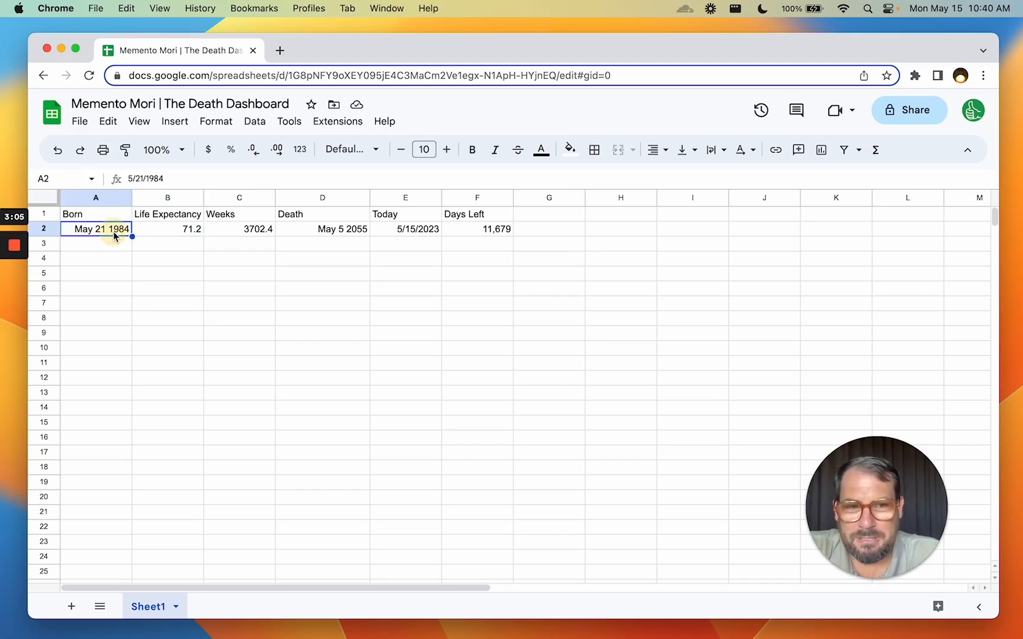
pyautogui.click(168, 240)
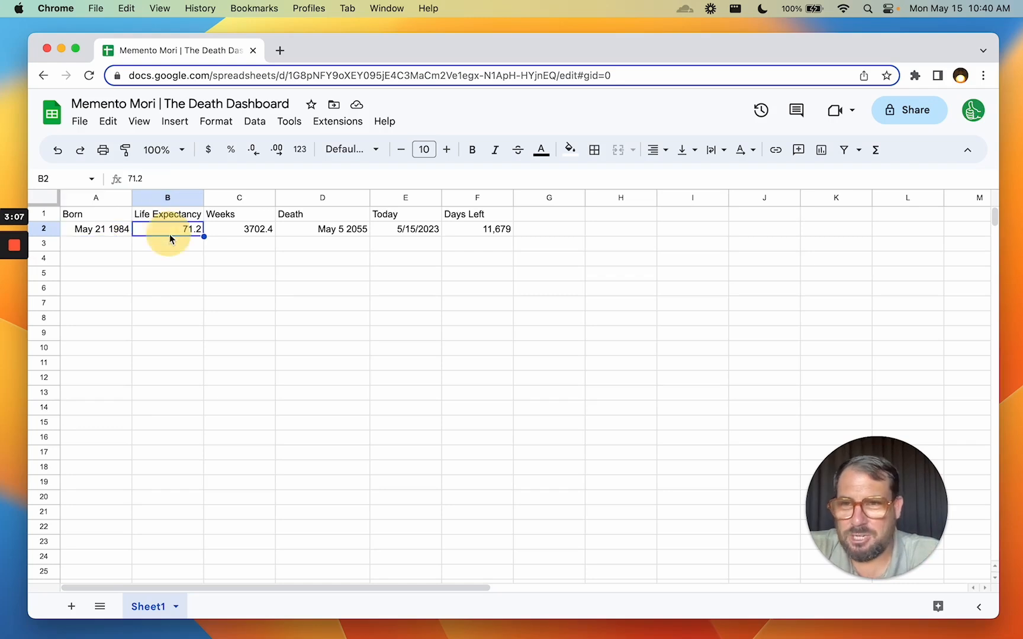
pyautogui.click(113, 229)
pyautogui.click(189, 226)
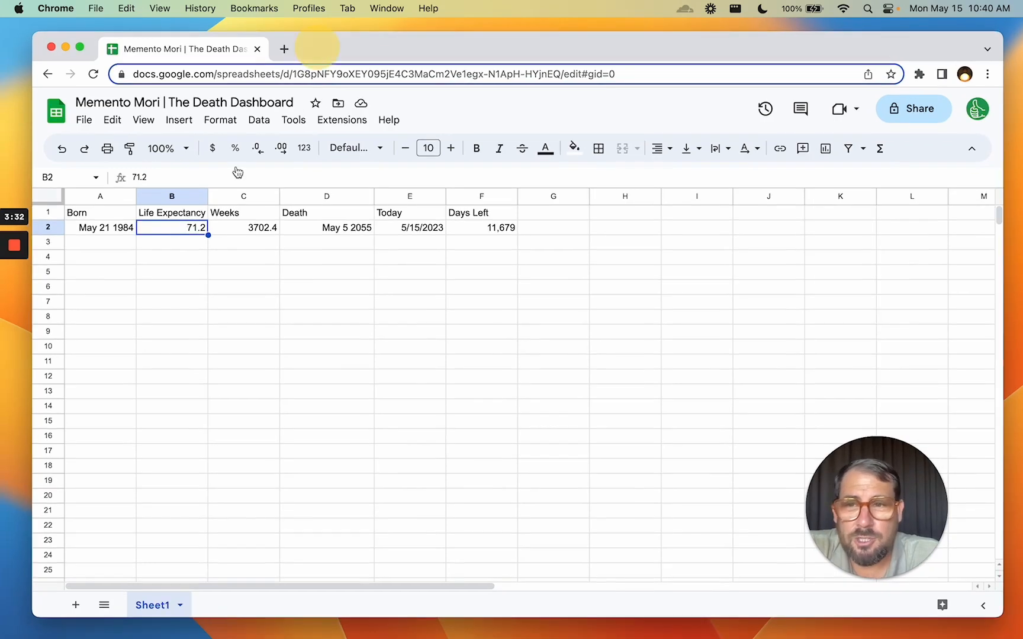
# - Inspect the Weeks formula in C2, checking its reference to Life Expectancy and the 52 multiplier without changing it
pyautogui.click(174, 232)
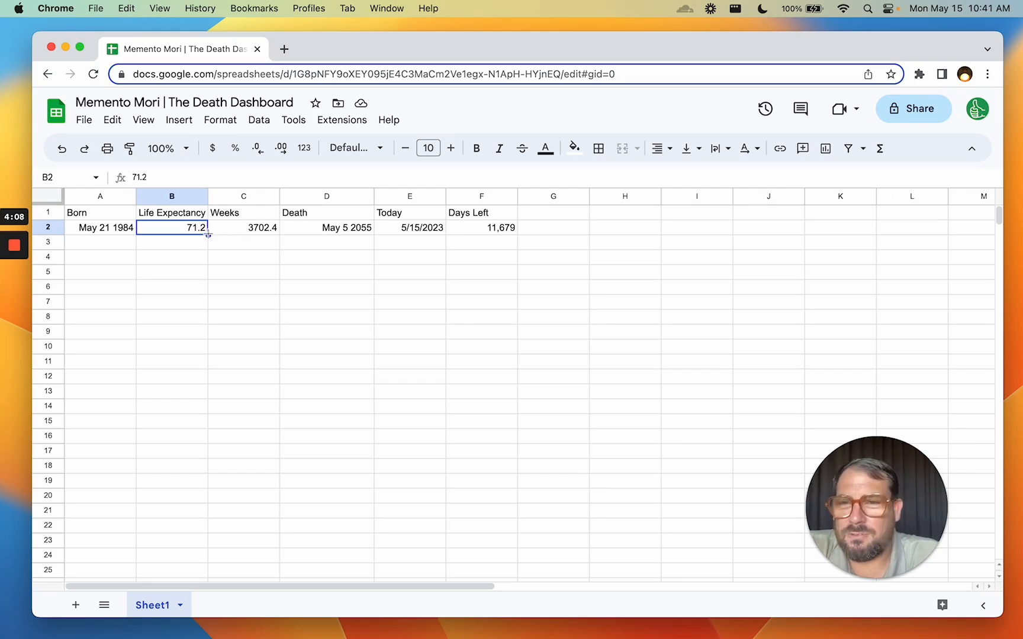
pyautogui.click(226, 234)
pyautogui.click(169, 231)
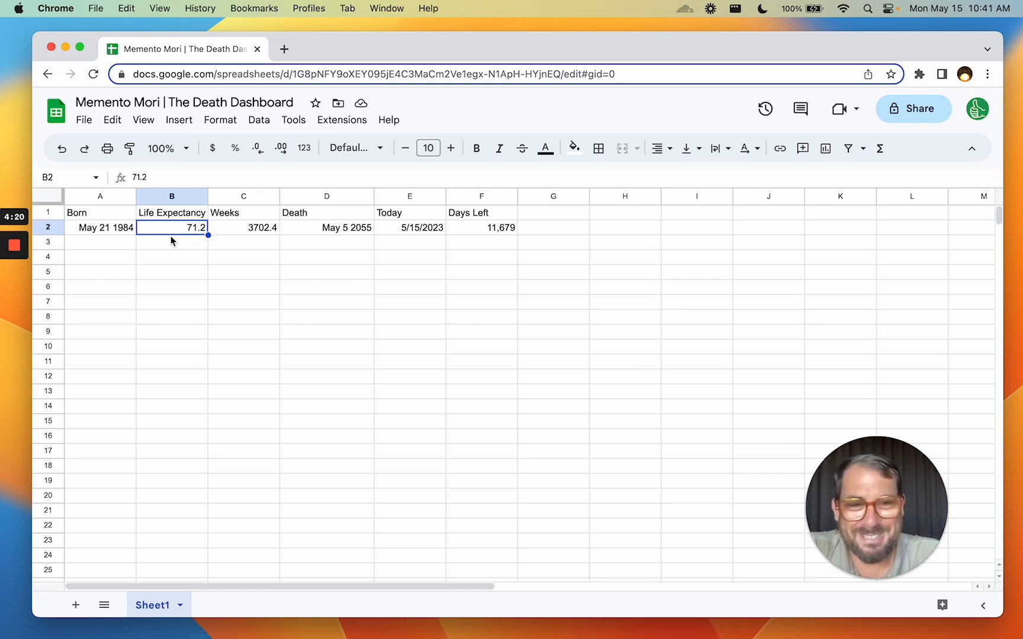
pyautogui.click(117, 229)
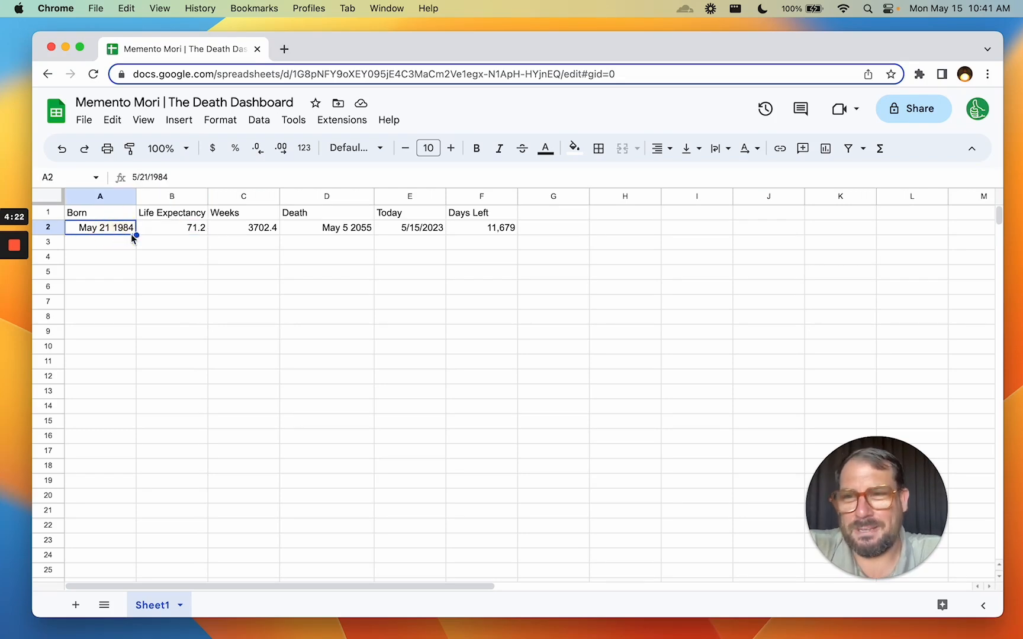
pyautogui.click(221, 231)
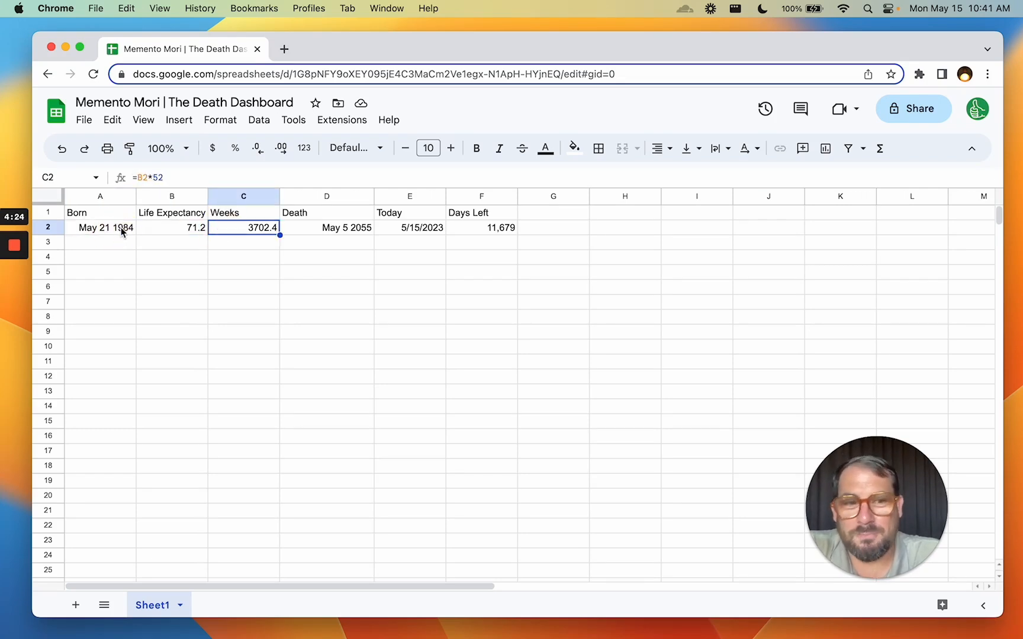
pyautogui.click(121, 227)
pyautogui.click(258, 227)
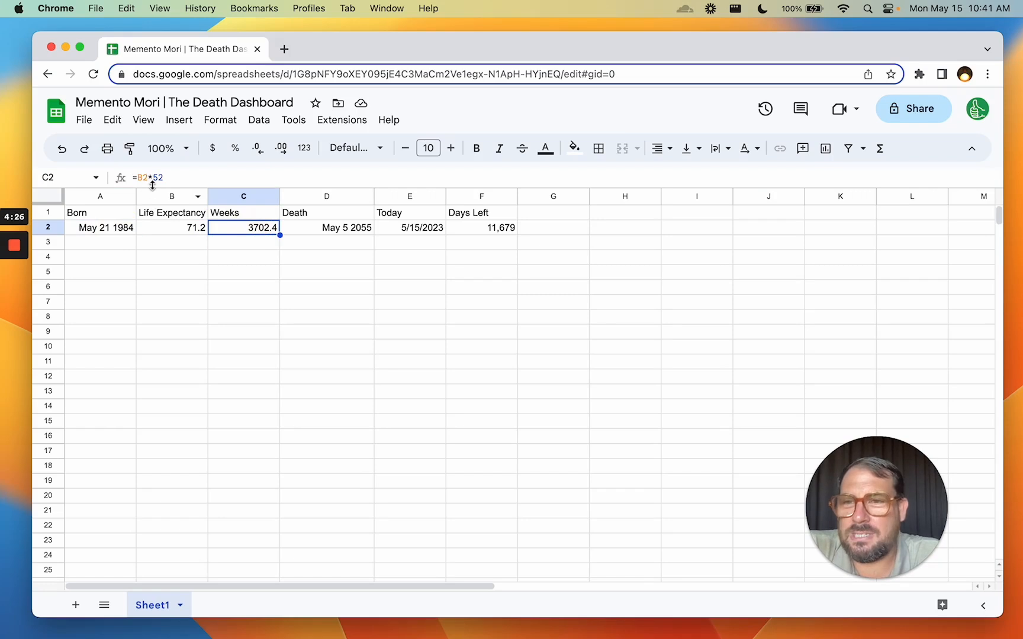
pyautogui.doubleClick(172, 177)
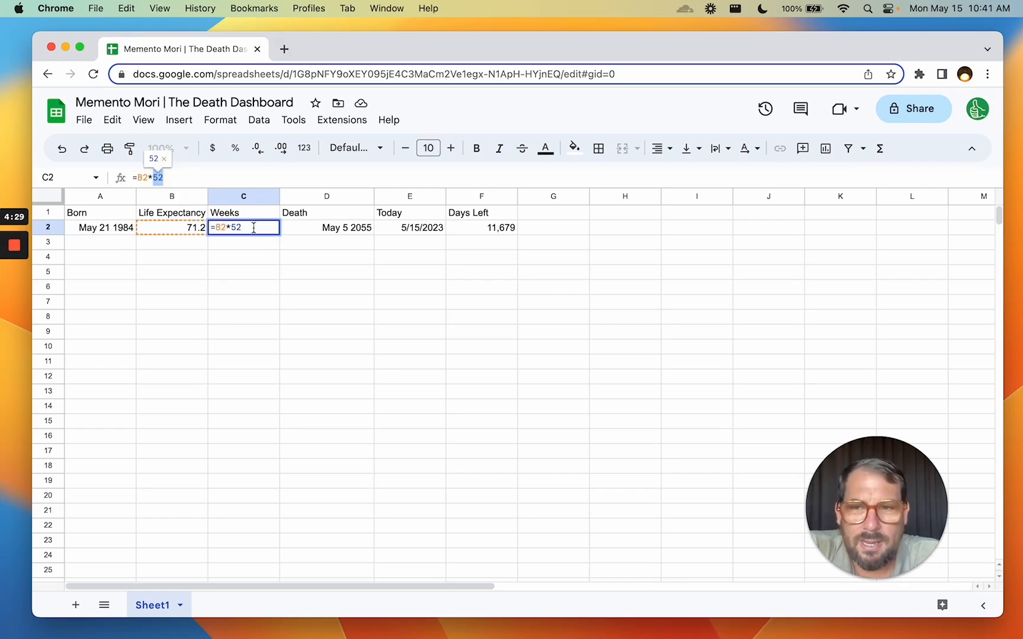
pyautogui.press('Escape')
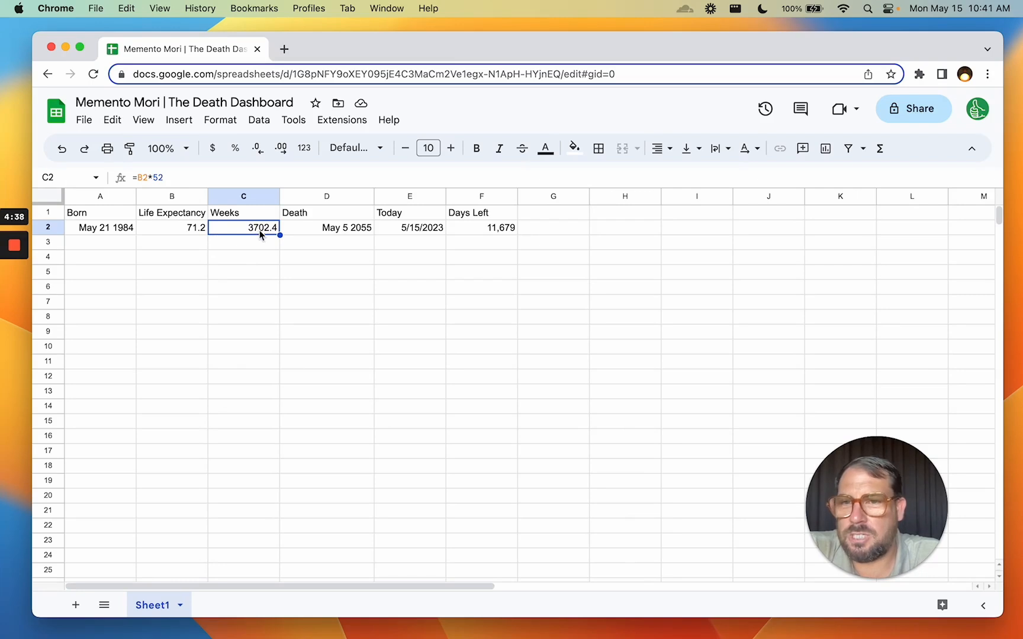
# - Enter a trial life expectancy of 80 in B3 and calculate its weeks in C3 with =B3*52
pyautogui.click(190, 244)
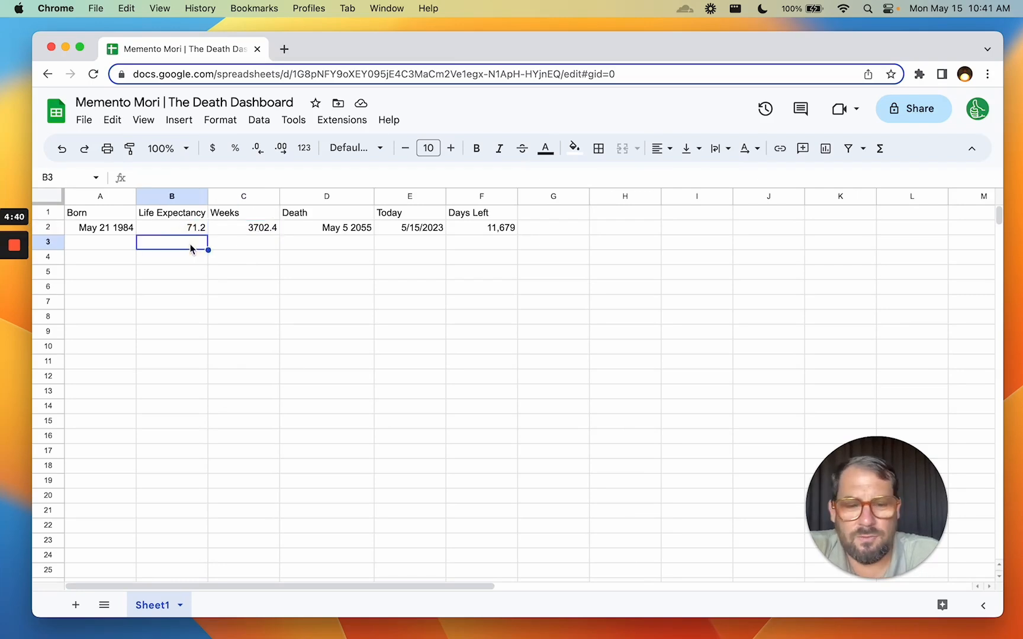
pyautogui.write('80')
pyautogui.press('Tab')
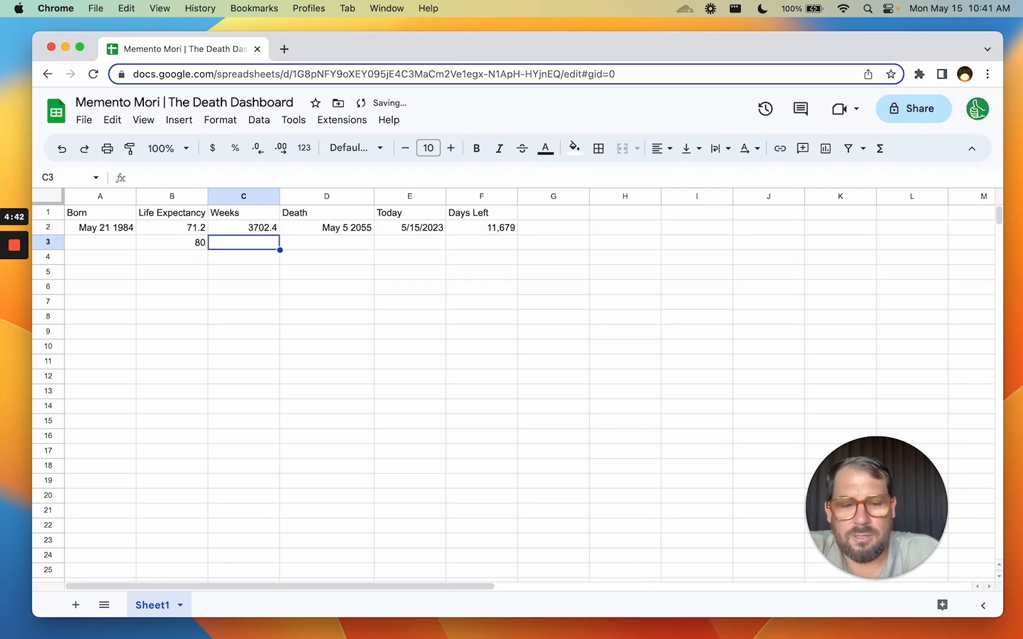
pyautogui.write('=')
pyautogui.click(193, 244)
pyautogui.press('Tab')
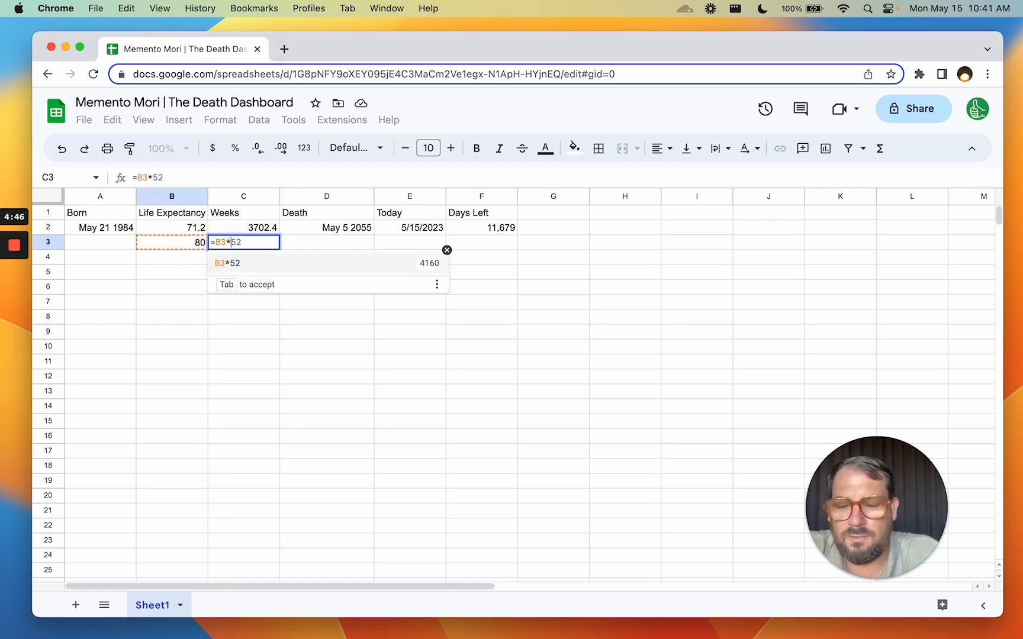
pyautogui.press('Return')
pyautogui.click(246, 244)
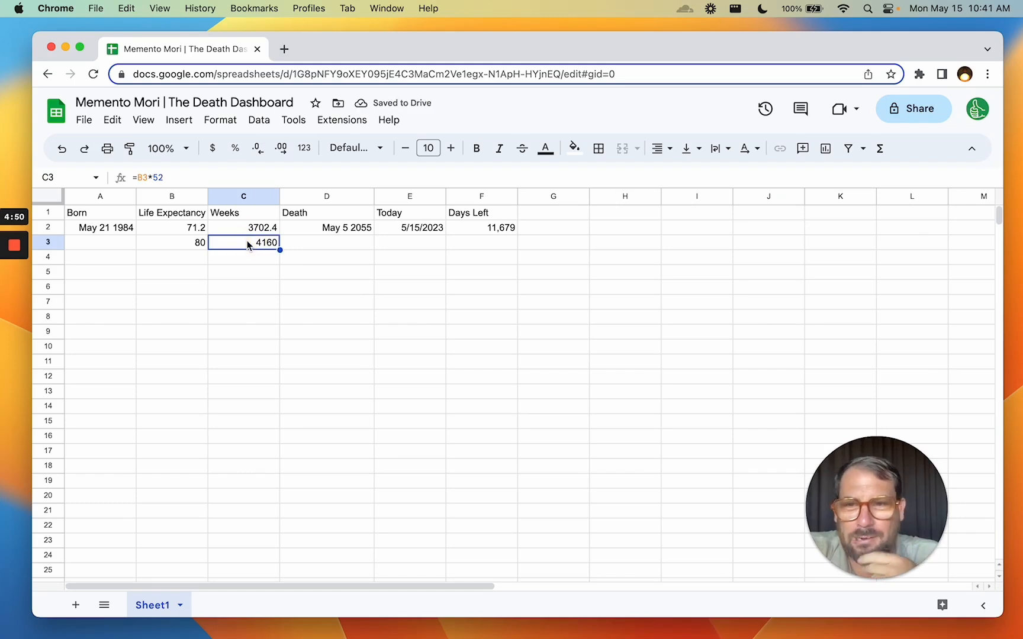
# - Clear the trial life expectancy and weeks entries from B3:C3
pyautogui.moveTo(204, 244); pyautogui.dragTo(217, 242)
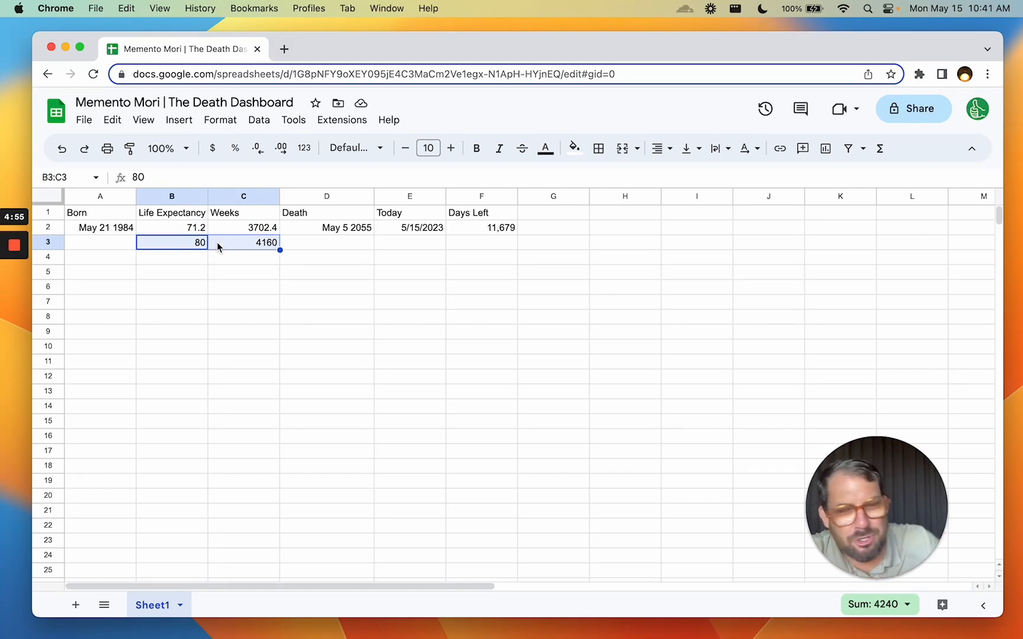
pyautogui.moveTo(191, 245); pyautogui.dragTo(224, 245)
pyautogui.press('BackSpace')
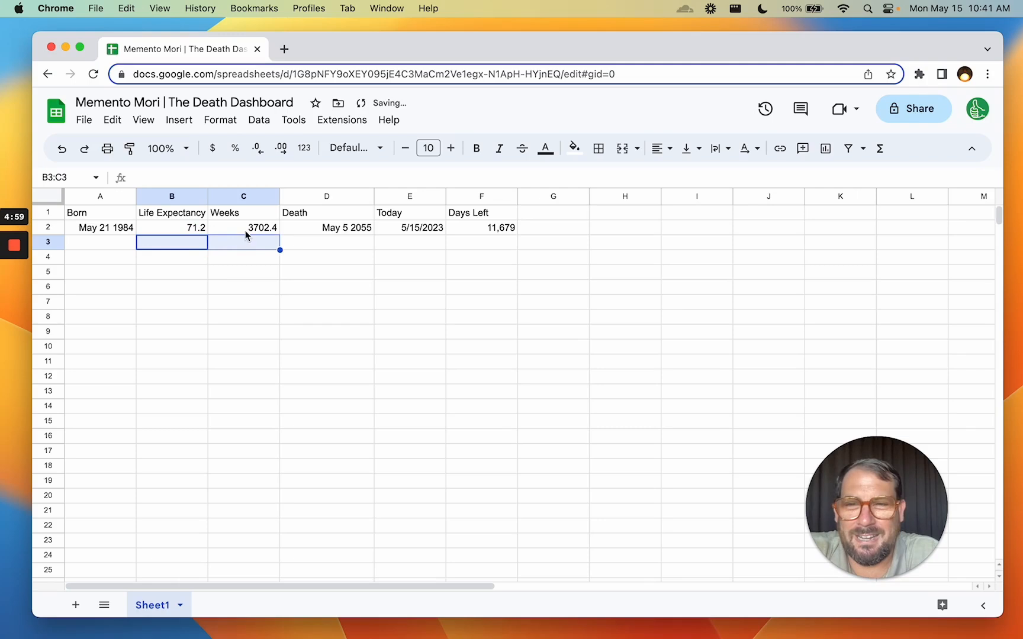
# - Inspect the Death formula in D2, checking how it combines the Born date with the Weeks value multiplied by 7
pyautogui.click(247, 229)
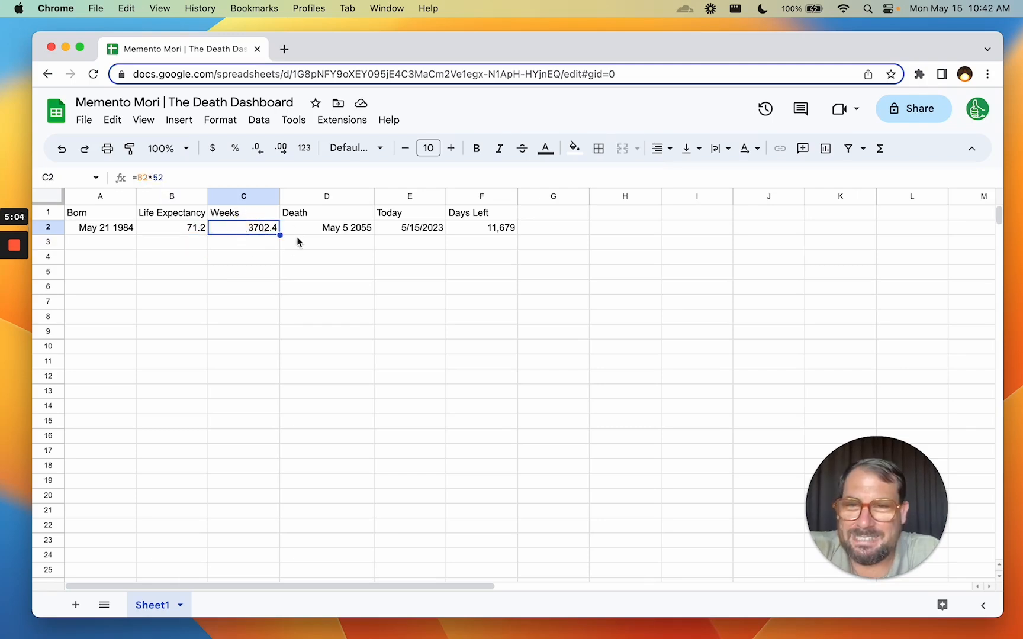
pyautogui.click(336, 232)
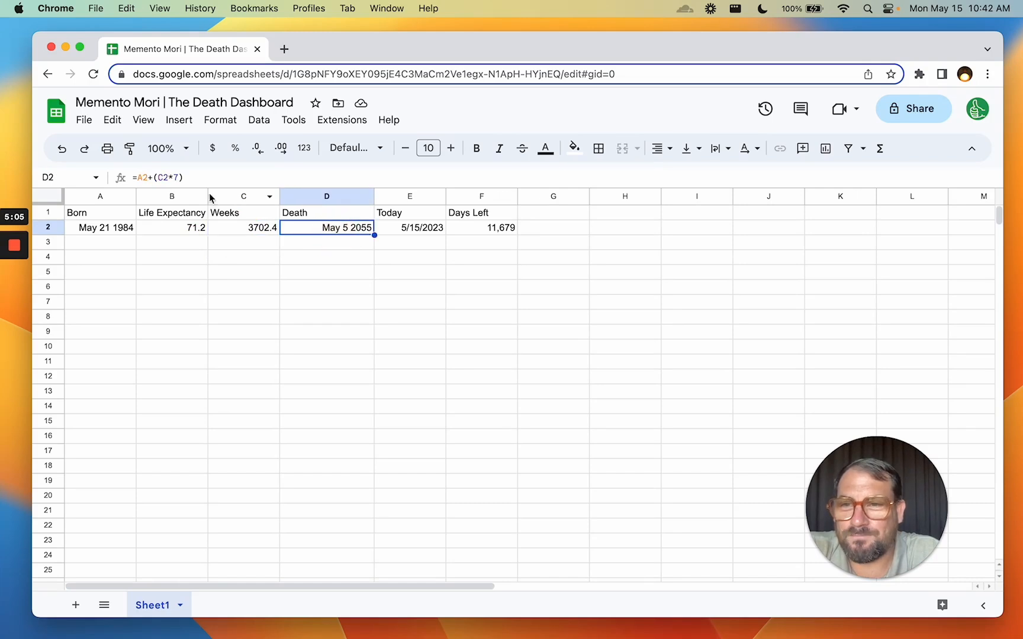
pyautogui.click(141, 176)
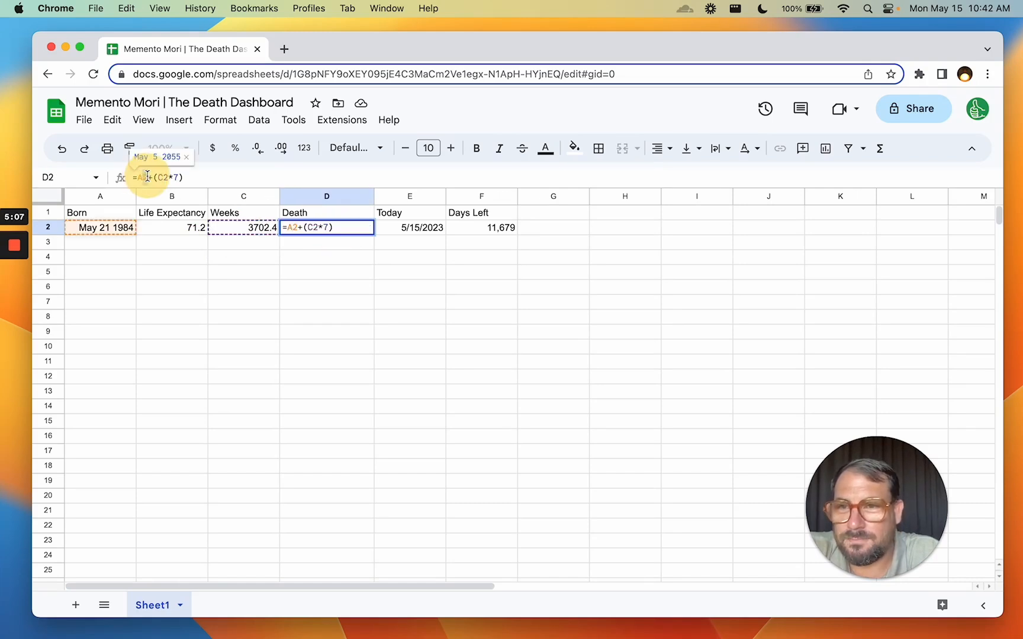
pyautogui.click(114, 227)
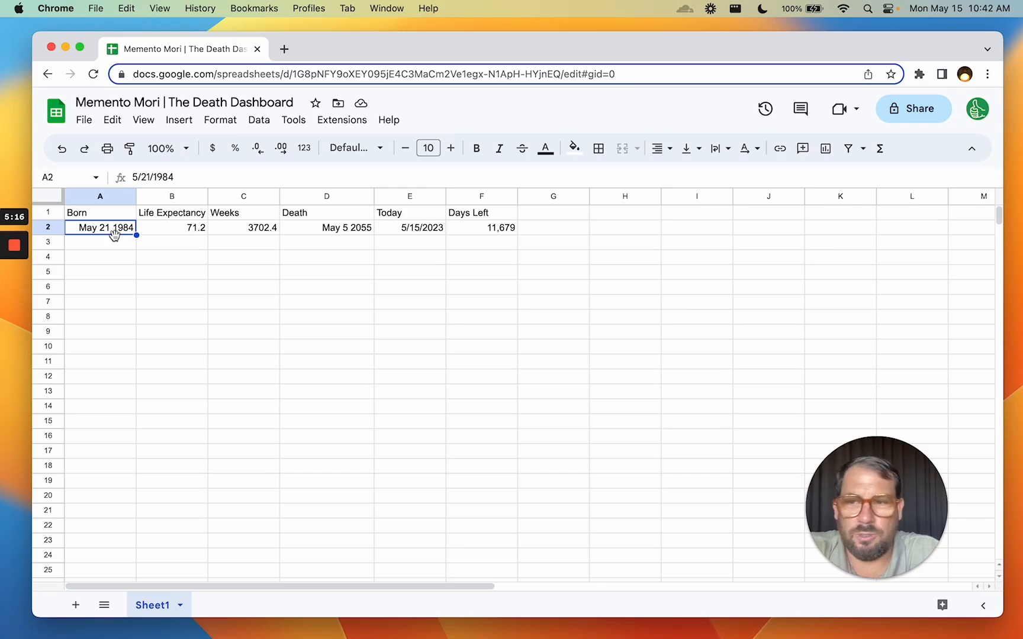
# - Enter a trial reference to the birth date in A3 with =A2
pyautogui.click(98, 246)
pyautogui.write('=')
pyautogui.click(116, 230)
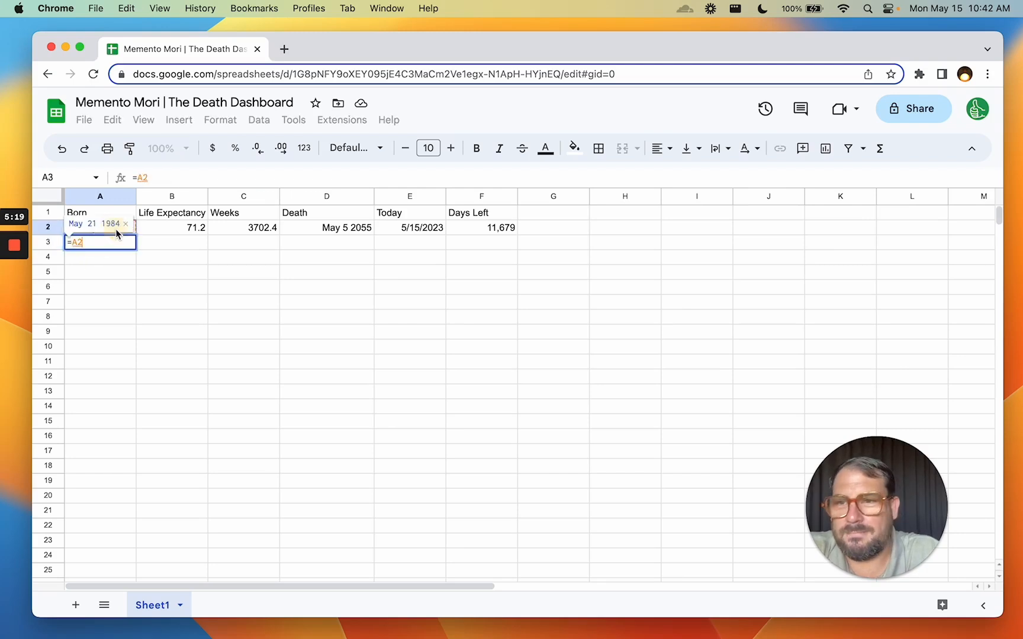
pyautogui.press('Return')
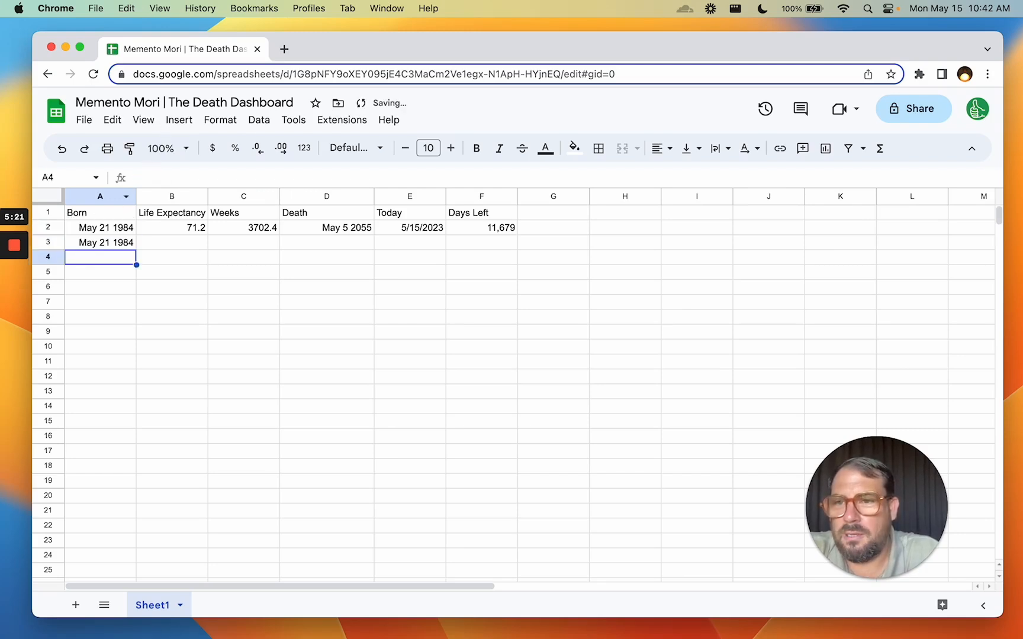
# - Format the trial reference in A3 as plain text and compare its underlying serial number with the birth date in A2
pyautogui.click(112, 247)
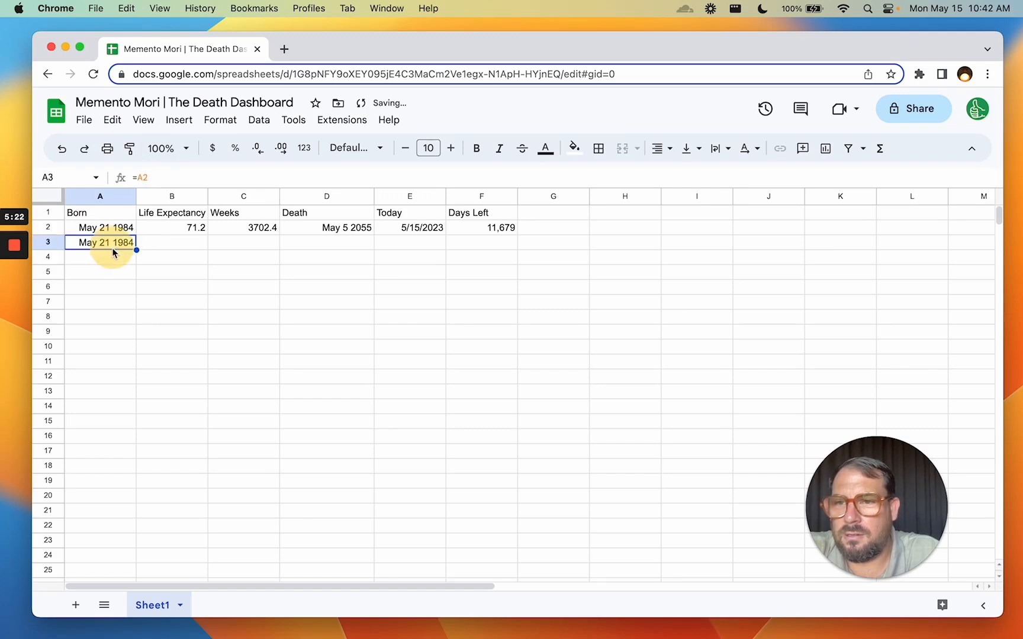
pyautogui.click(216, 120)
pyautogui.moveTo(264, 181)
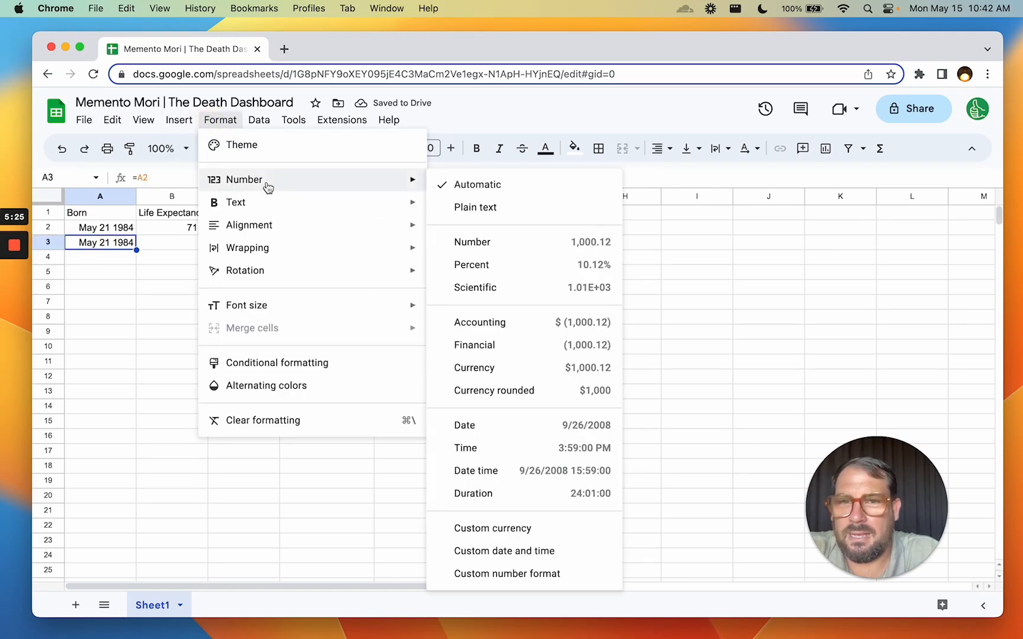
pyautogui.click(510, 207)
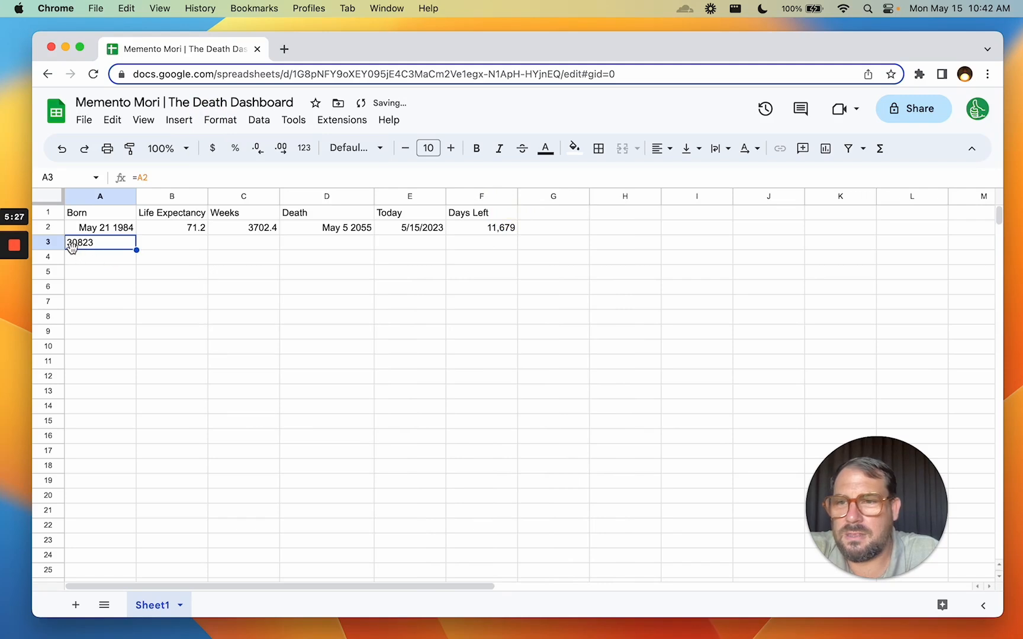
pyautogui.click(99, 261)
pyautogui.click(107, 242)
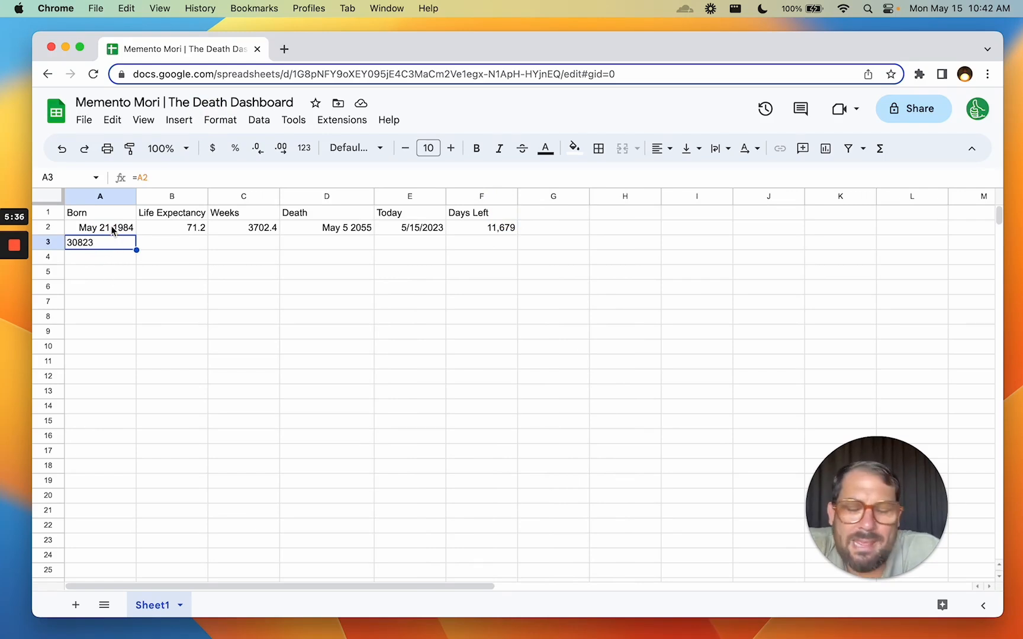
pyautogui.click(113, 229)
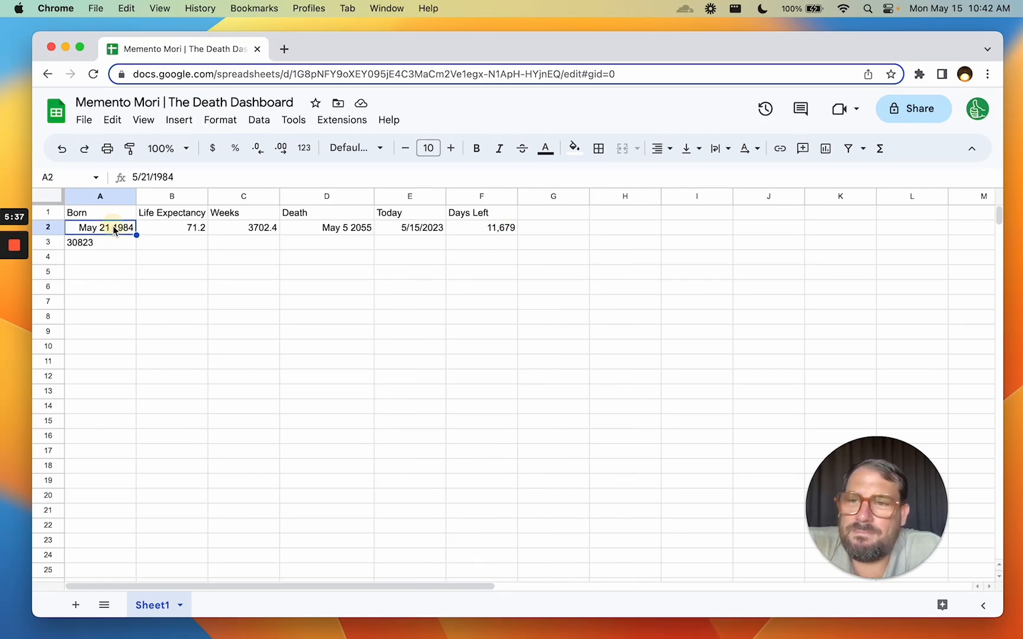
# - Clear the trial date reference from A3
pyautogui.click(321, 237)
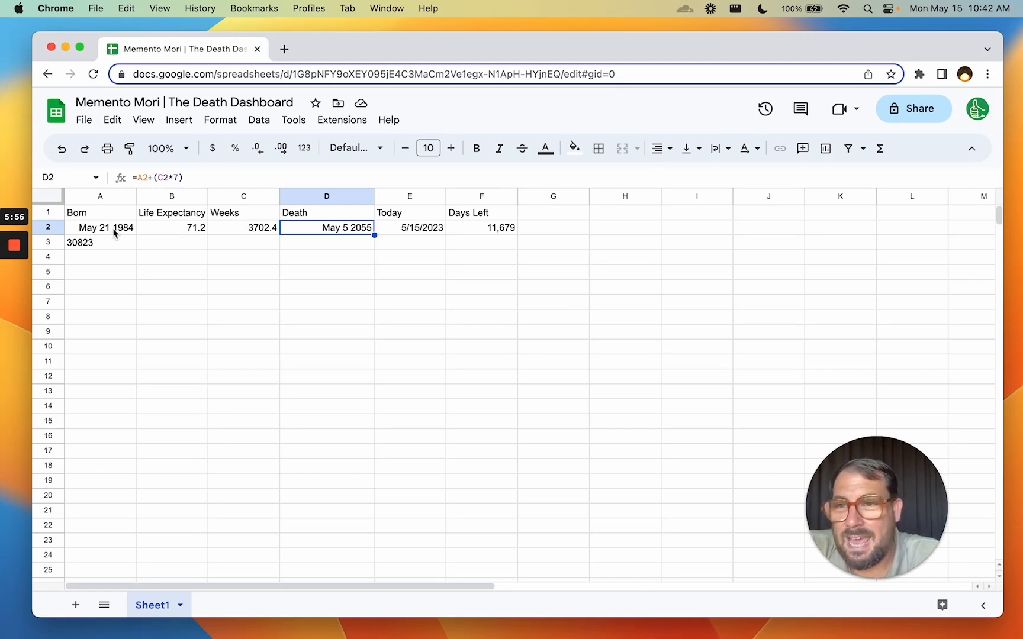
pyautogui.click(106, 242)
pyautogui.press('BackSpace')
# - Review how the Born and Life Expectancy entries in row 2 determine the Death date in D2
pyautogui.click(97, 231)
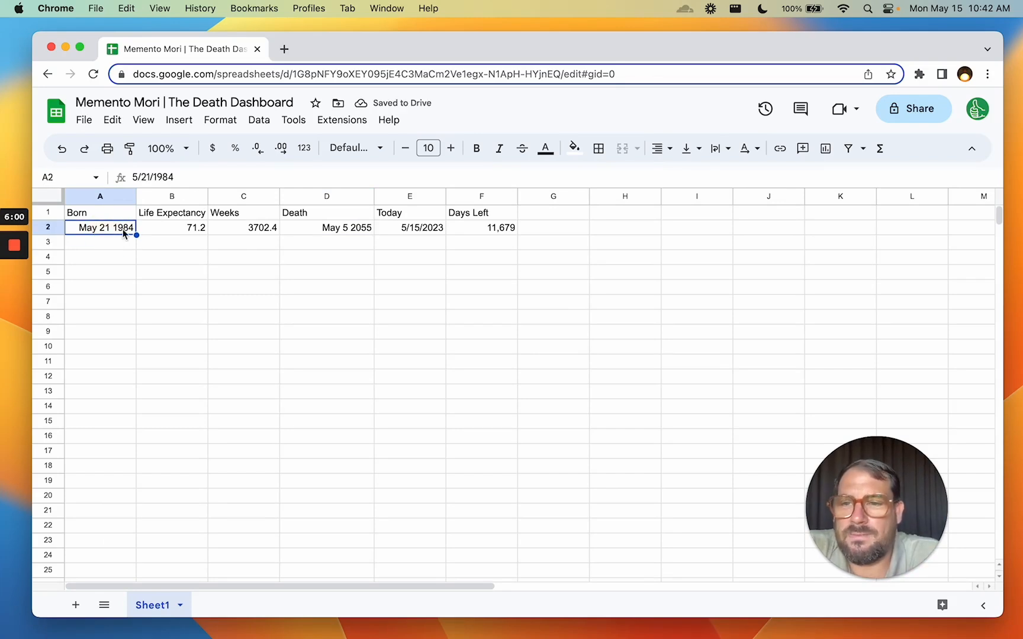
pyautogui.click(302, 232)
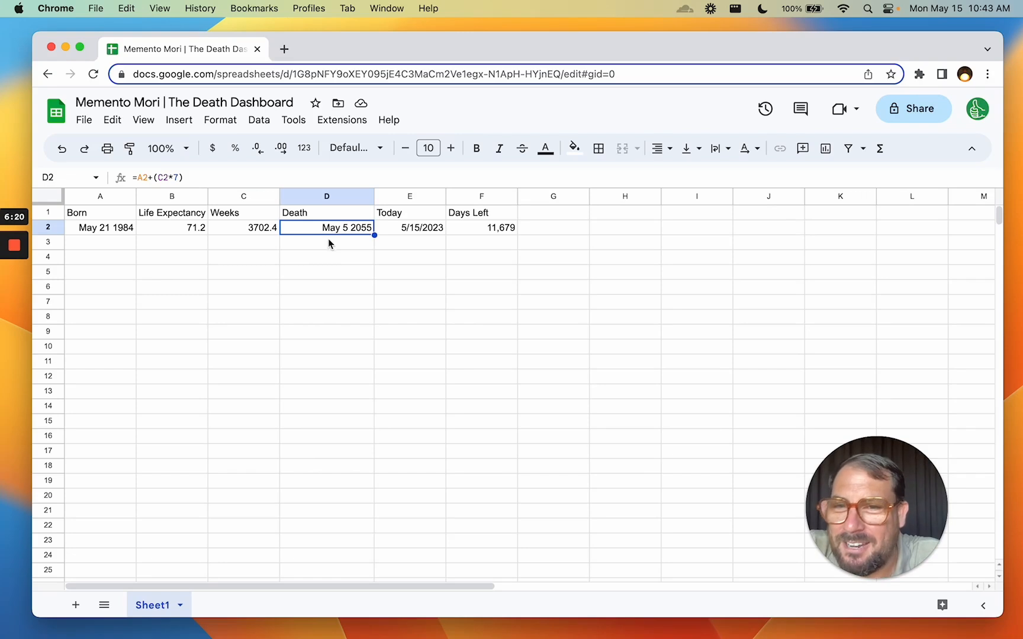
pyautogui.click(184, 233)
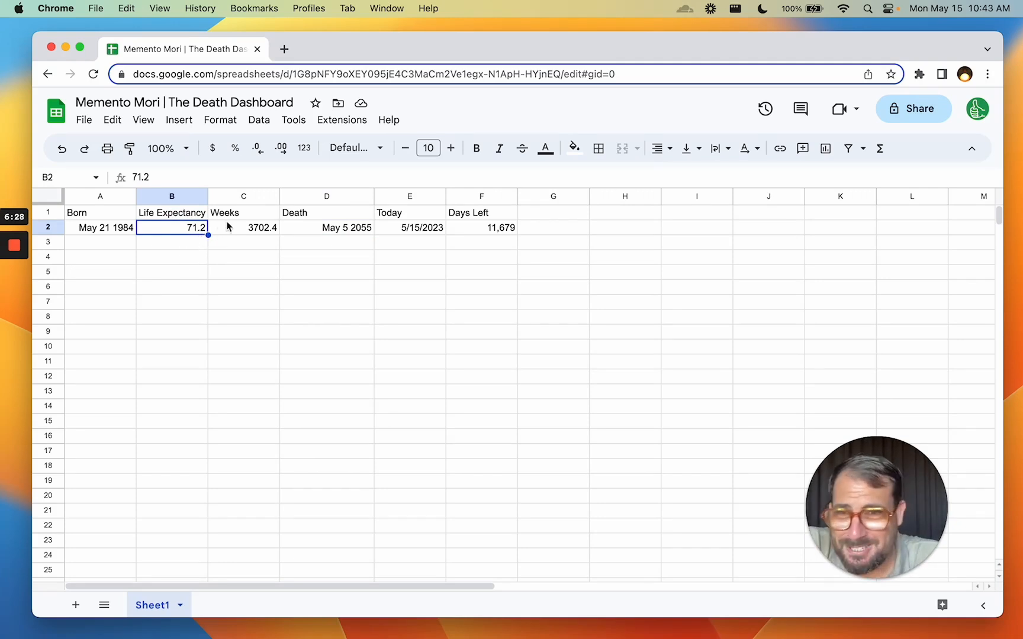
pyautogui.click(336, 231)
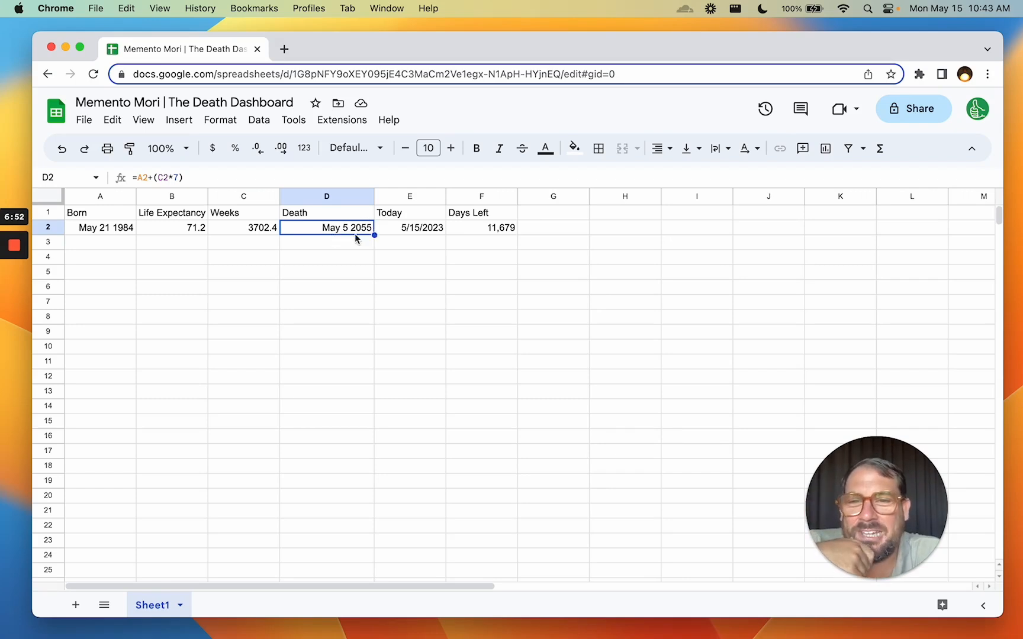
# - Inspect the today() formula in E2 without changing it
pyautogui.press('Right')
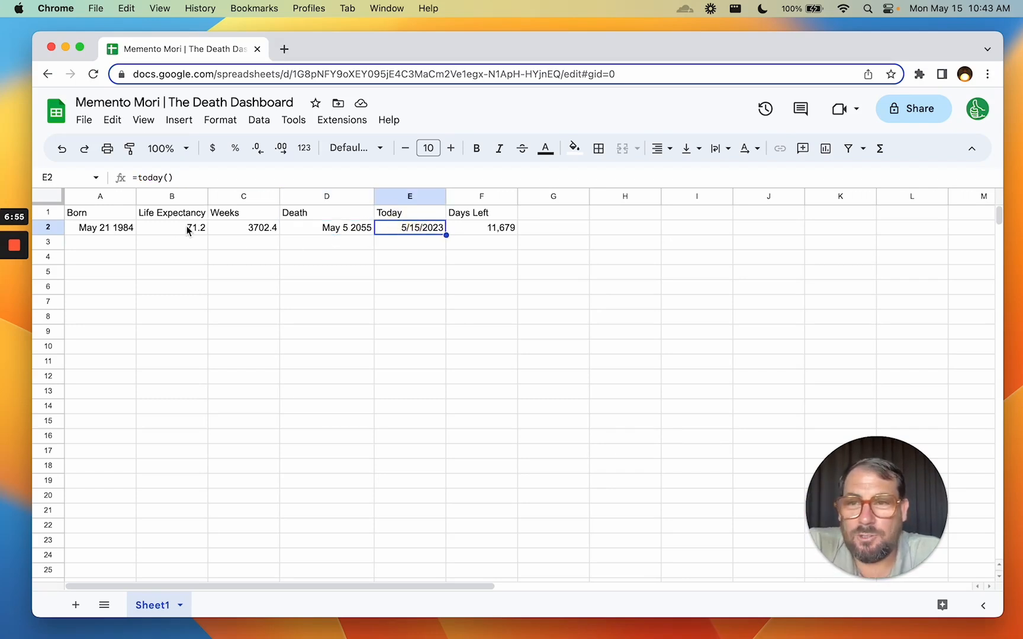
pyautogui.doubleClick(142, 177)
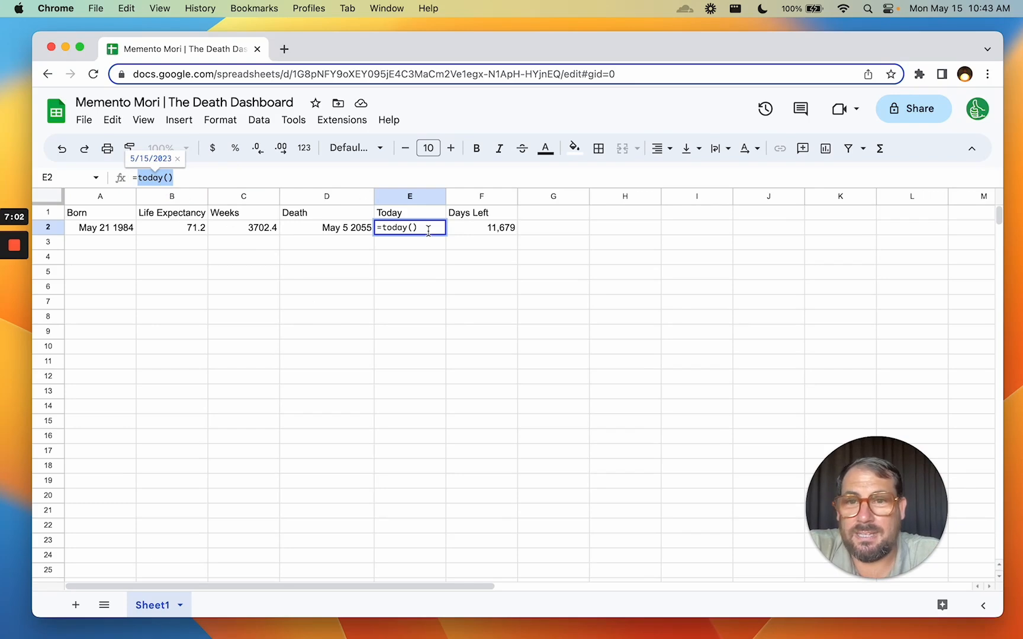
pyautogui.press('Escape')
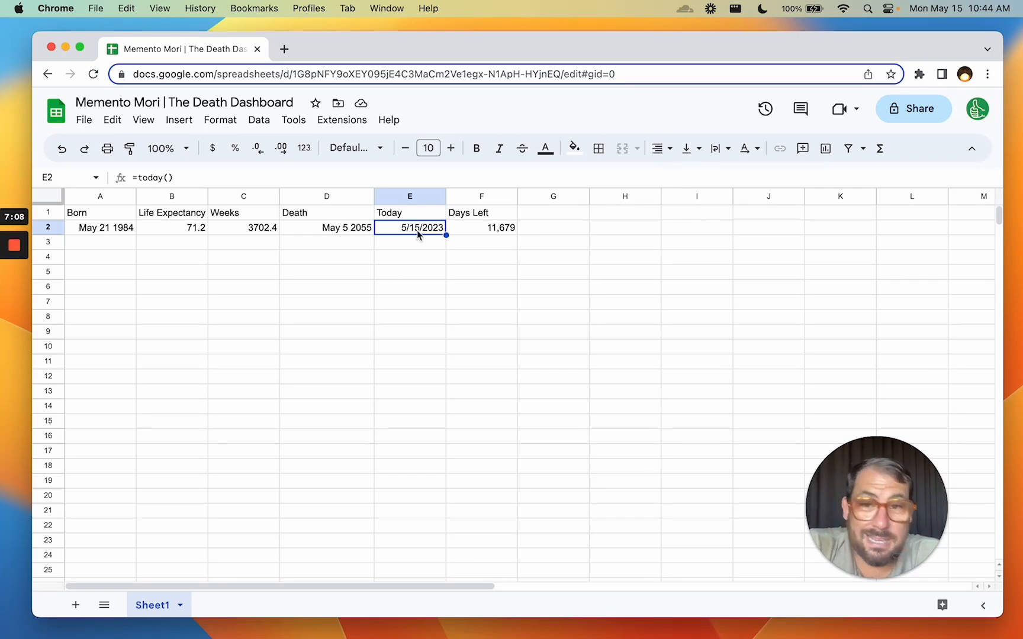
# - Examine the Days Left formula in F2 against the Death date in D2 and the Today date in E2
pyautogui.click(476, 228)
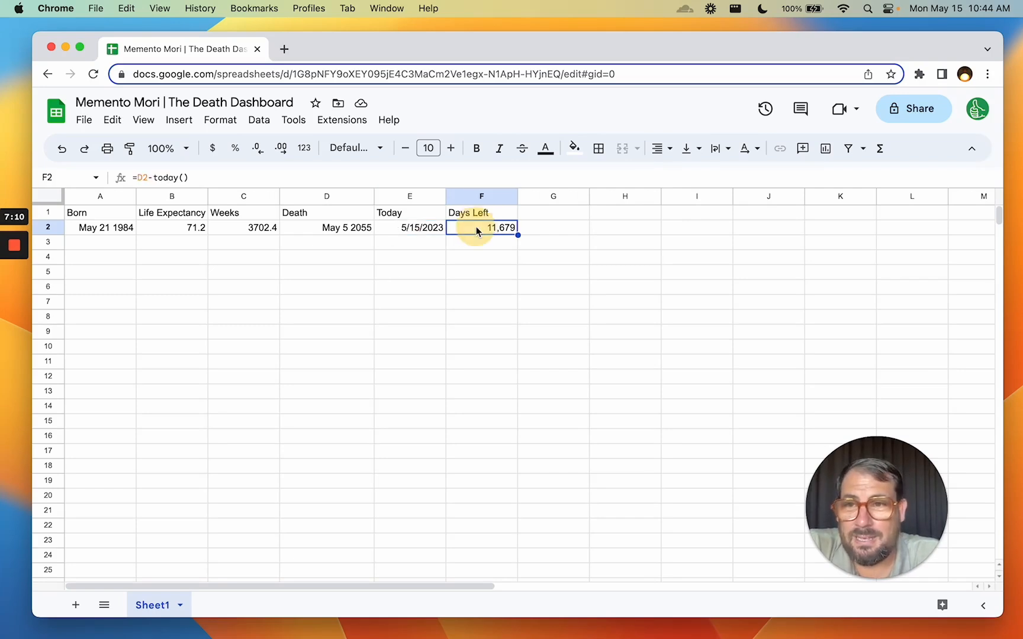
pyautogui.click(341, 230)
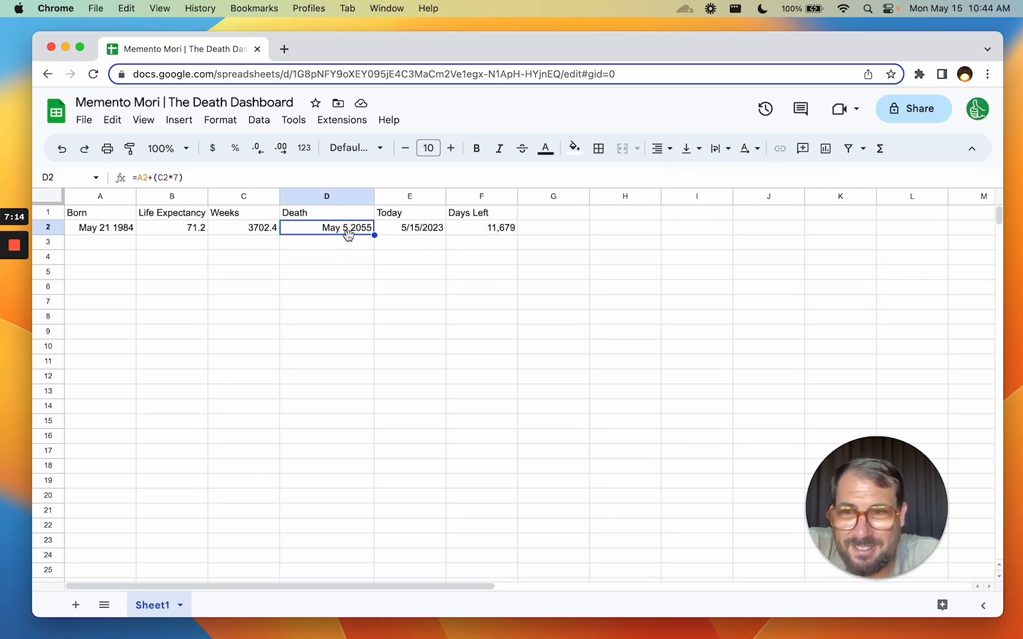
pyautogui.click(432, 231)
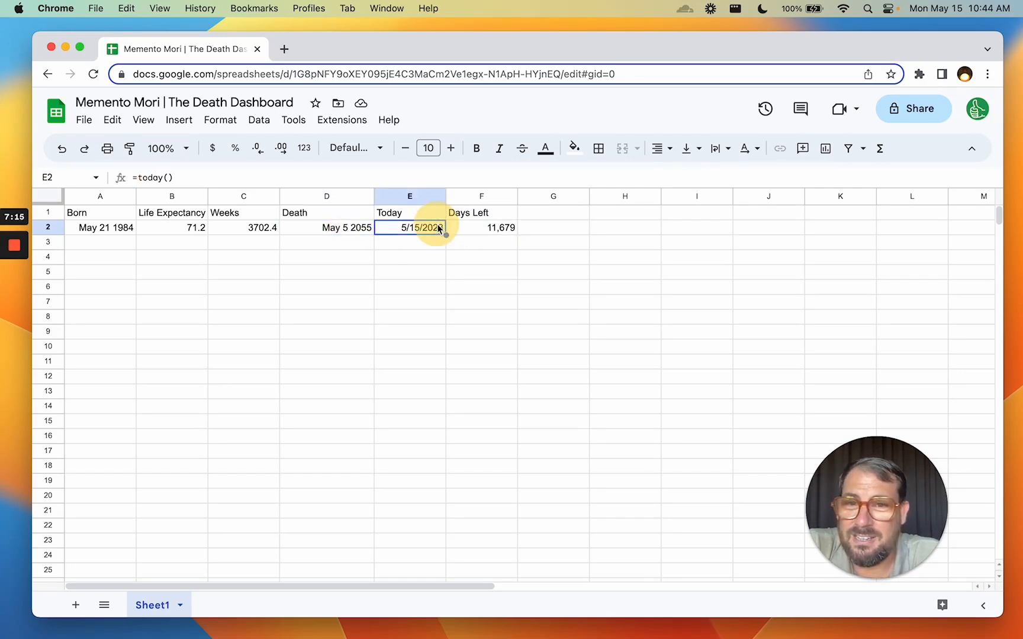
pyautogui.click(474, 233)
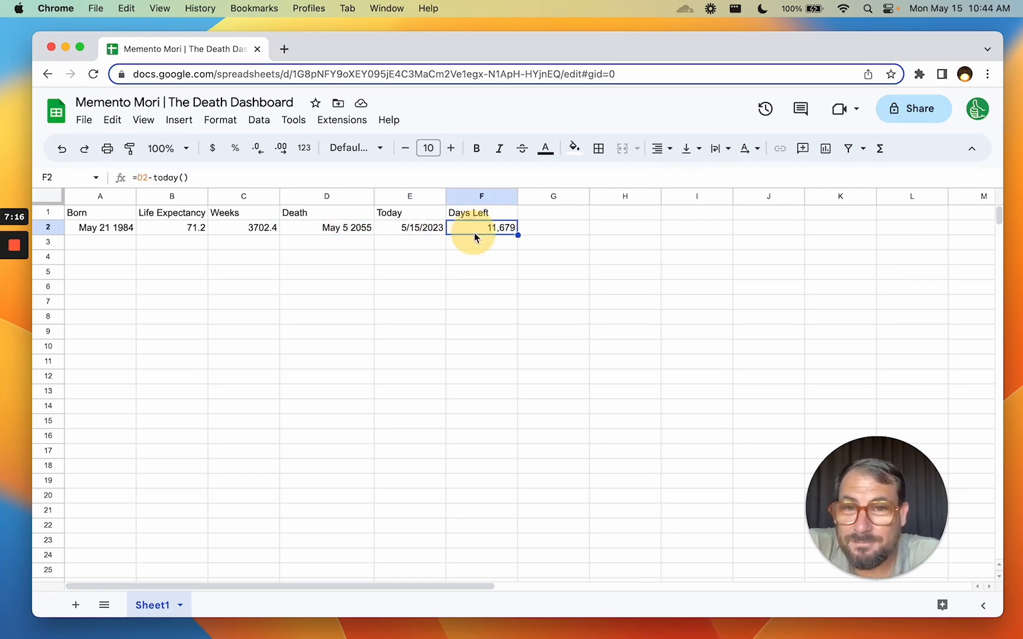
pyautogui.click(412, 233)
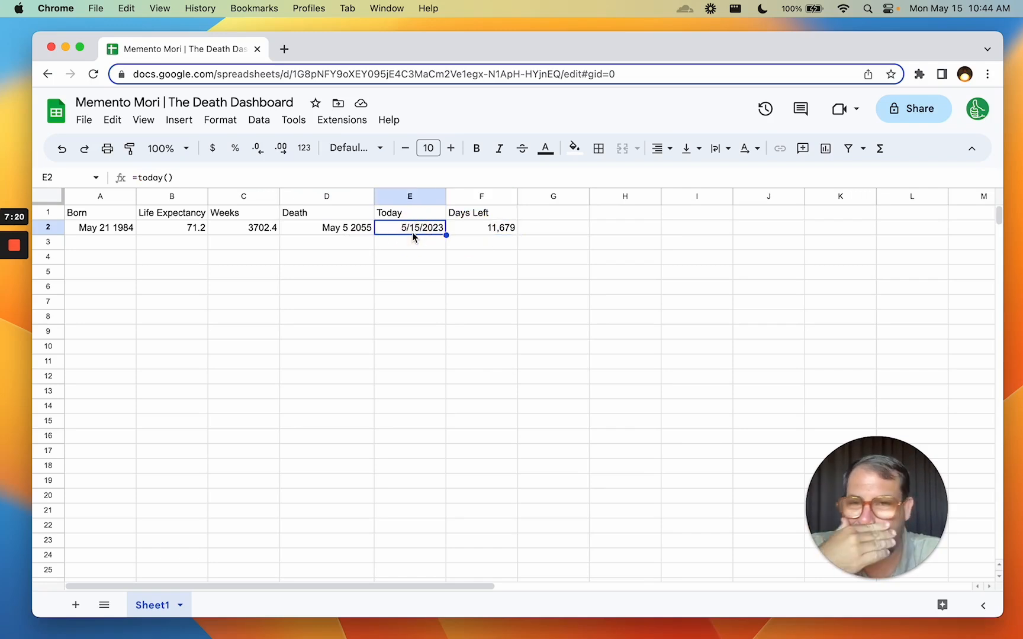
pyautogui.click(481, 232)
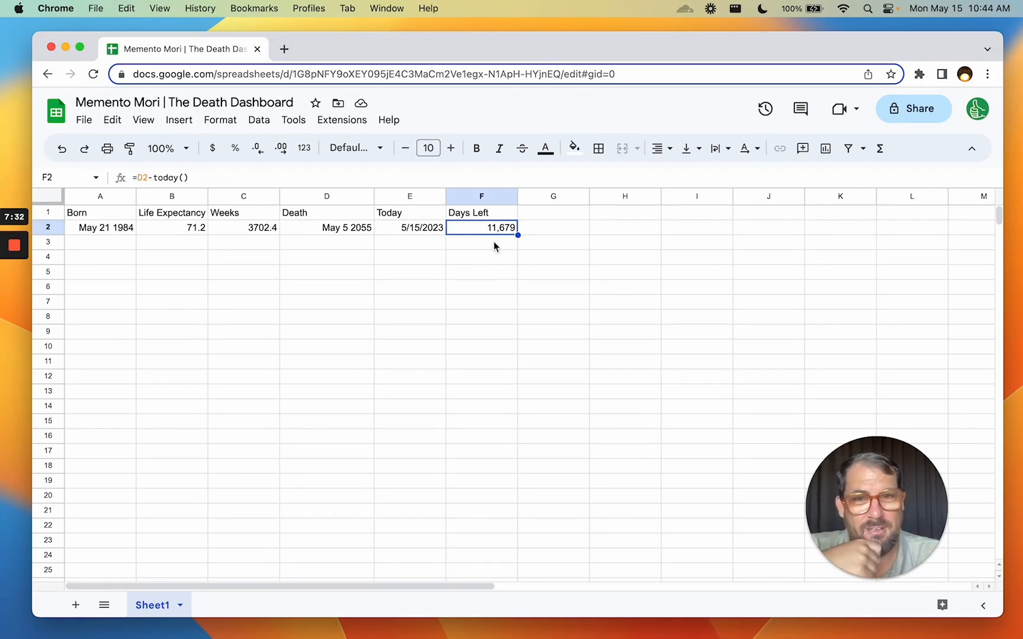
pyautogui.click(491, 245)
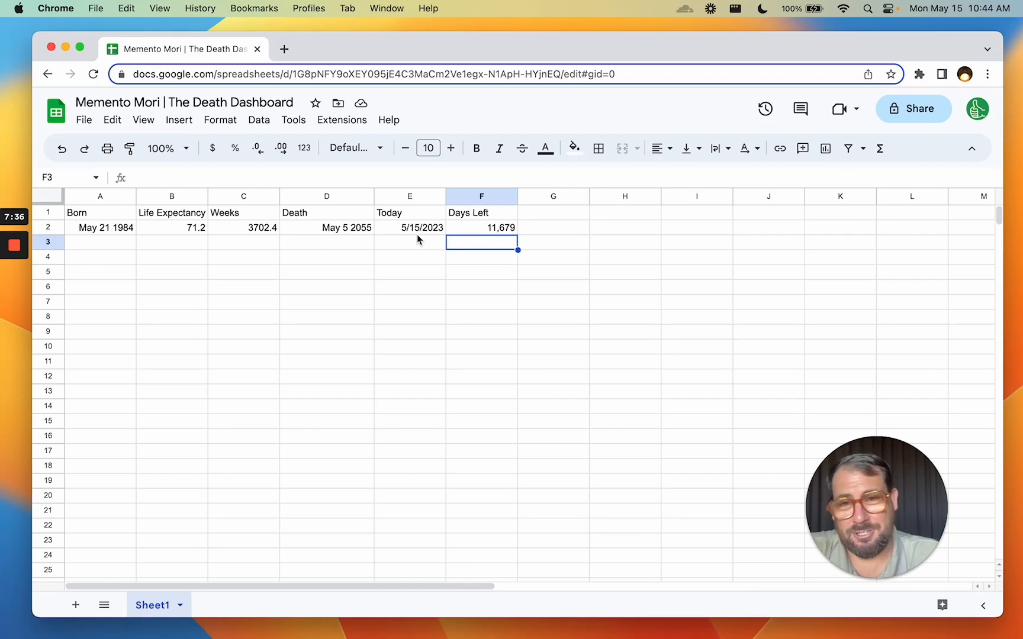
# - Add a "Days Lived" column header in G1
pyautogui.click(529, 214)
pyautogui.write('da')
pyautogui.press('BackSpace')
pyautogui.press('BackSpace')
pyautogui.write('Days Lived')
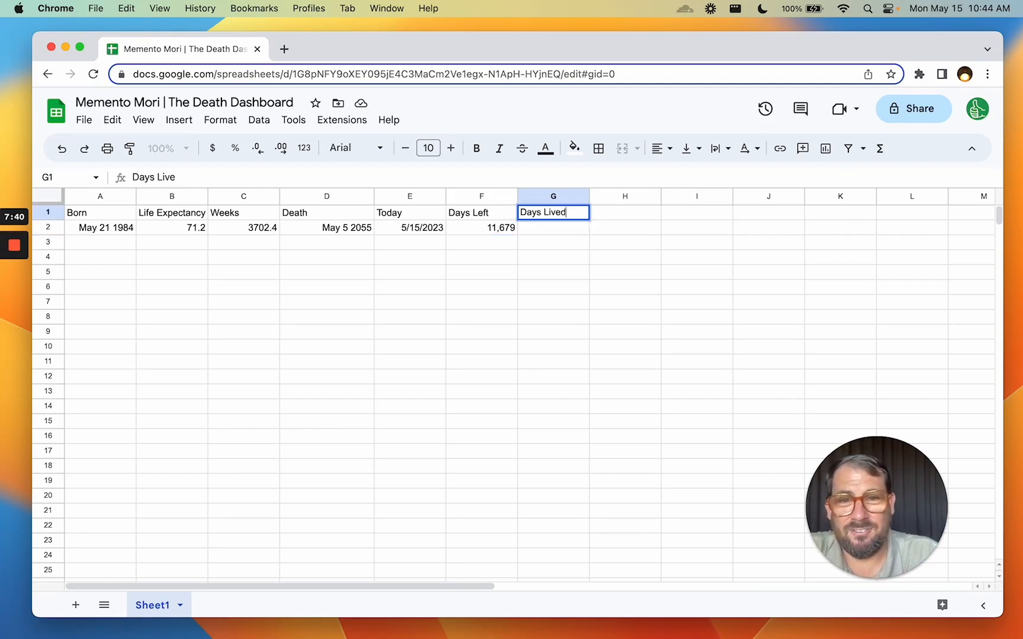
pyautogui.press('Return')
# - Calculate the days lived in G2 by subtracting the Born date from Today with =E2-A2
pyautogui.write('=')
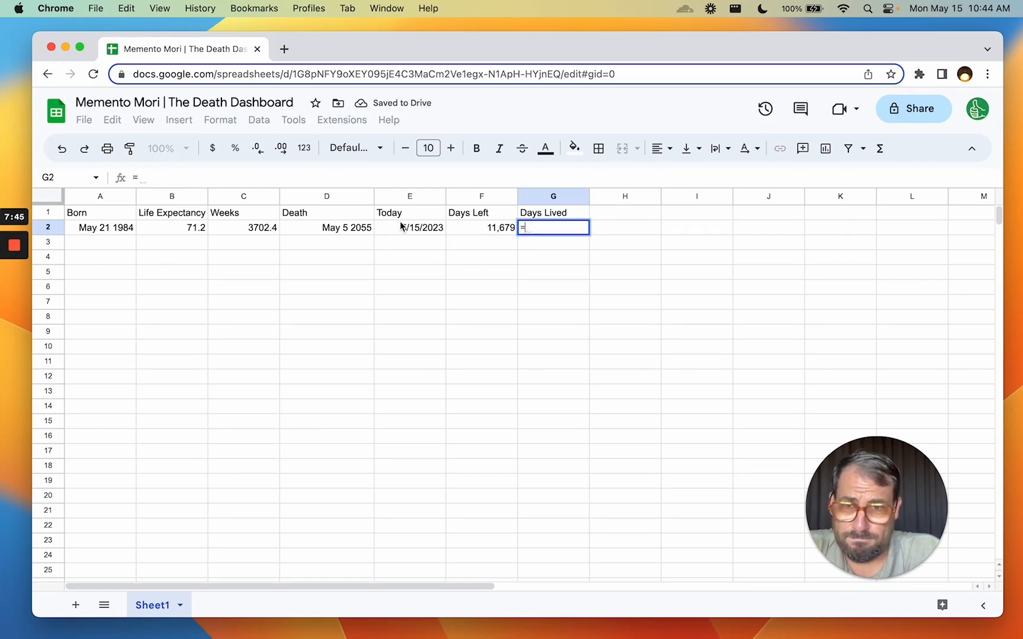
pyautogui.click(430, 228)
pyautogui.write('-')
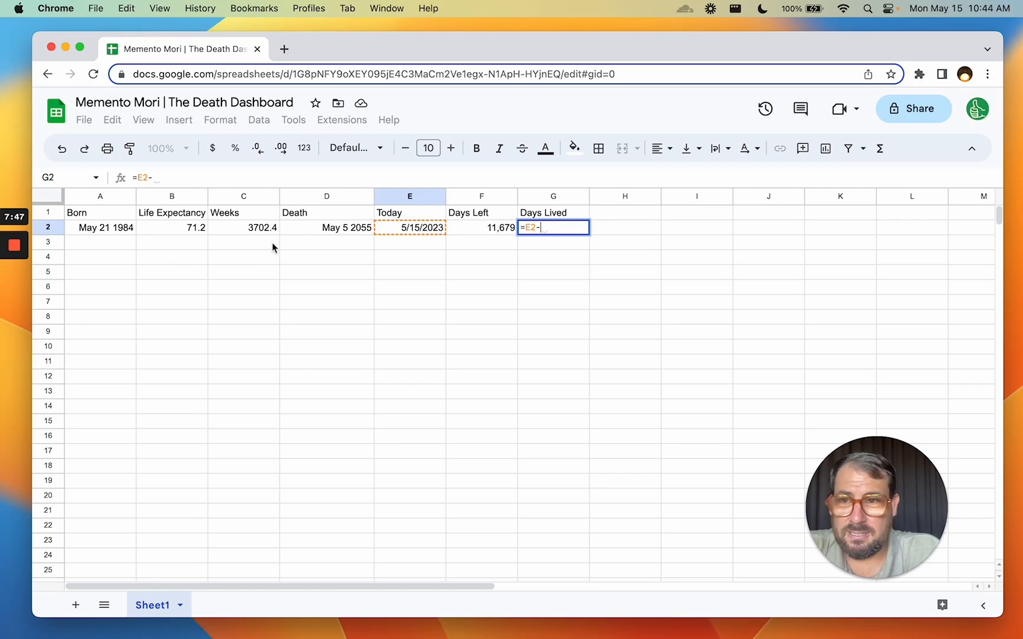
pyautogui.click(102, 229)
pyautogui.press('Return')
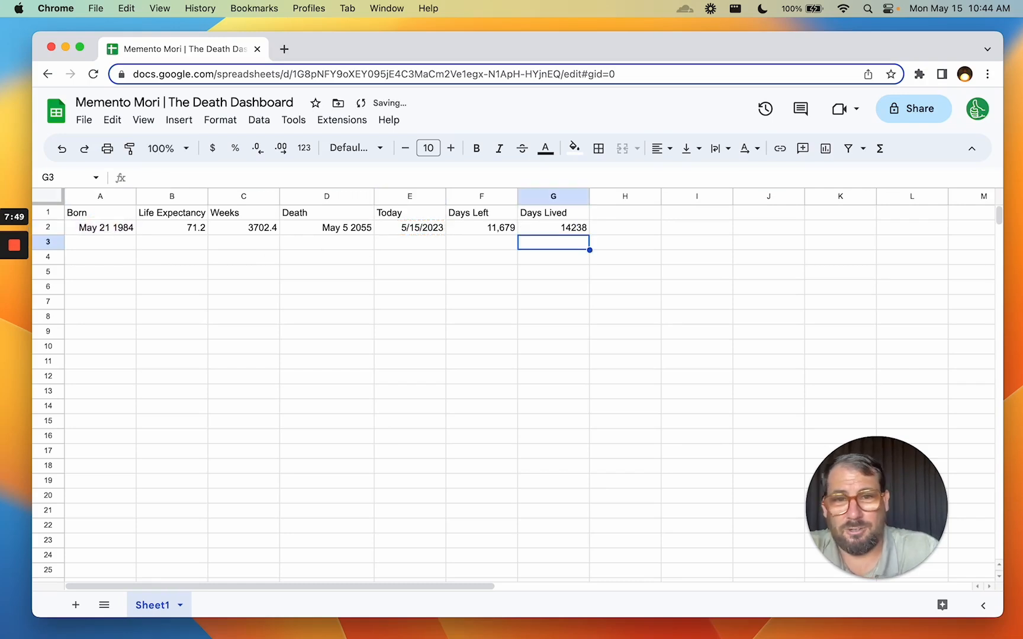
# - Format the Days Lived value in G2 as a number with a thousands separator and no decimal places
pyautogui.click(553, 227)
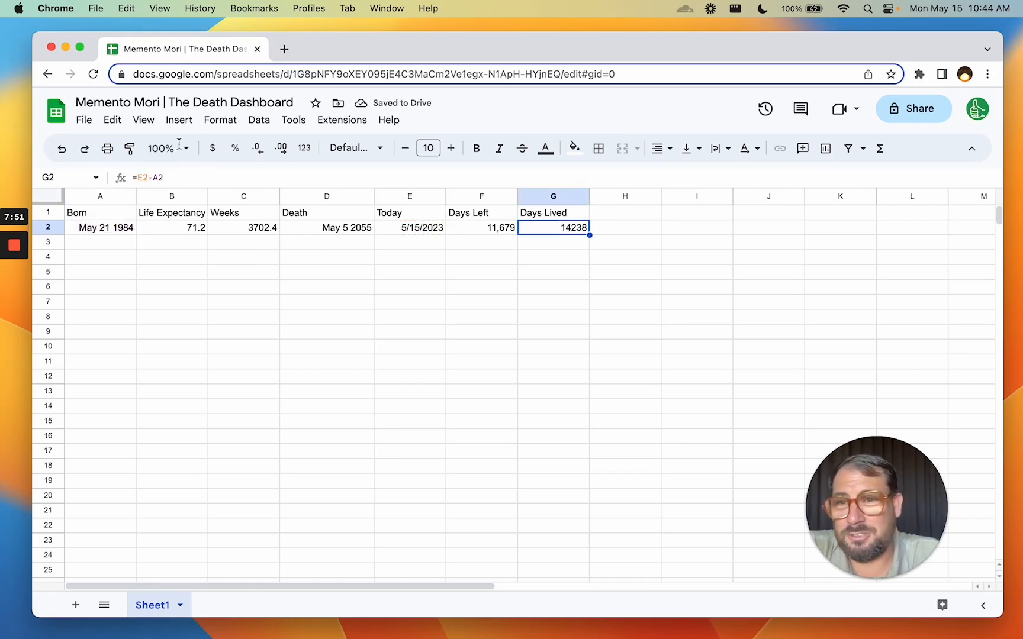
pyautogui.click(218, 120)
pyautogui.moveTo(417, 190)
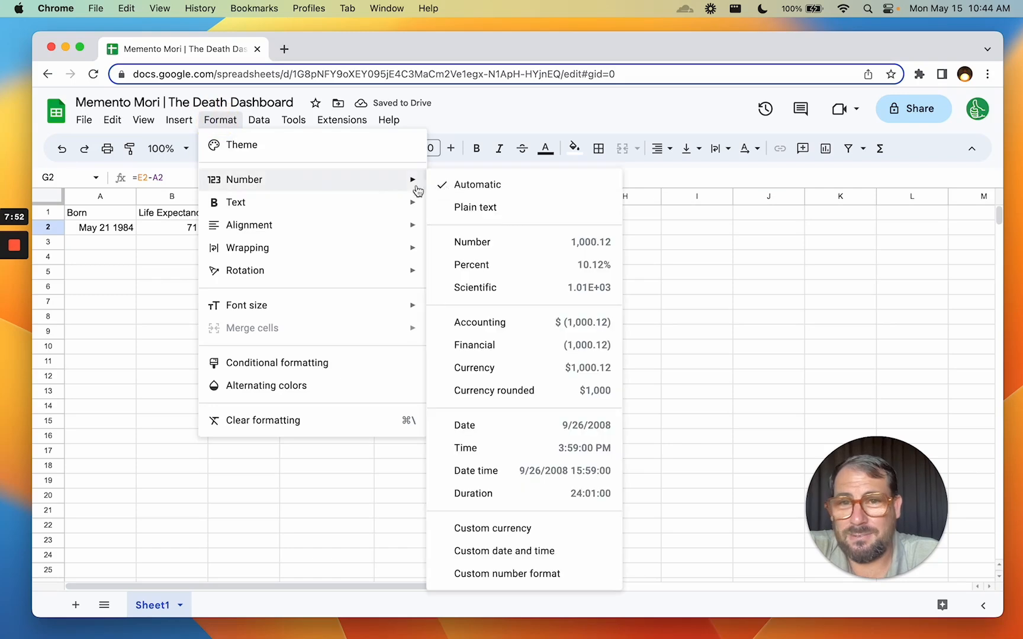
pyautogui.click(482, 242)
pyautogui.click(257, 148)
pyautogui.click(257, 148)
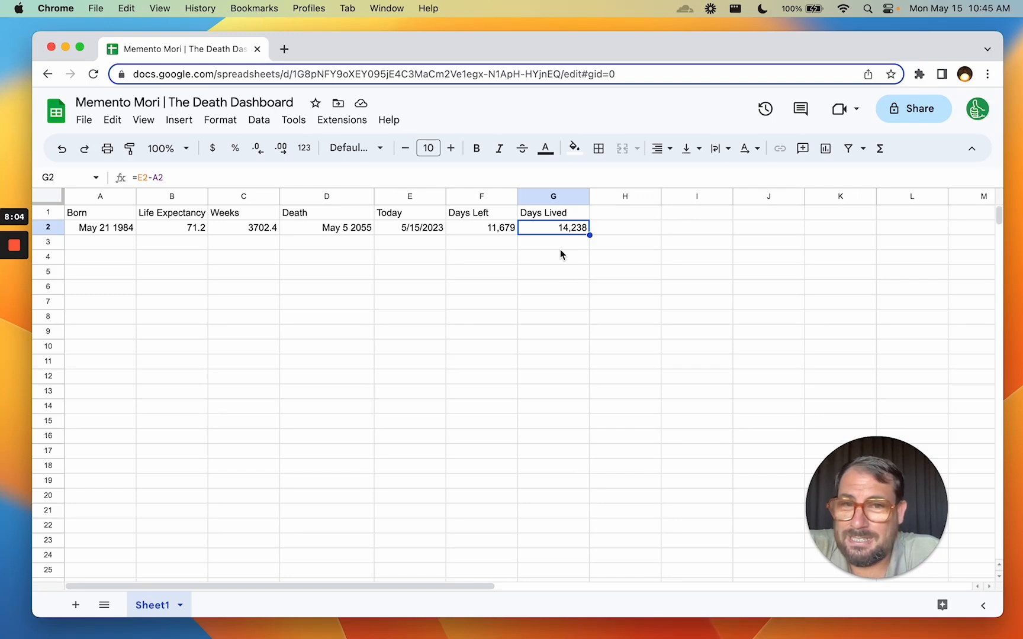
# - Try to convert the days lived to years in G3 with the formula =14,238/365
pyautogui.click(560, 247)
pyautogui.write('14,238/365')
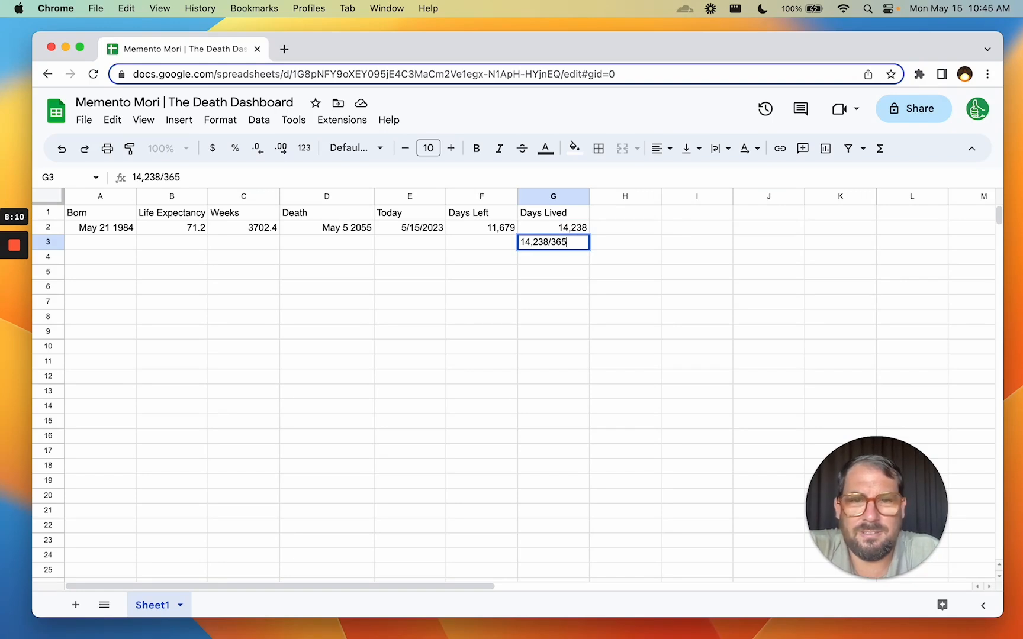
pyautogui.press('Up')
pyautogui.press('Down')
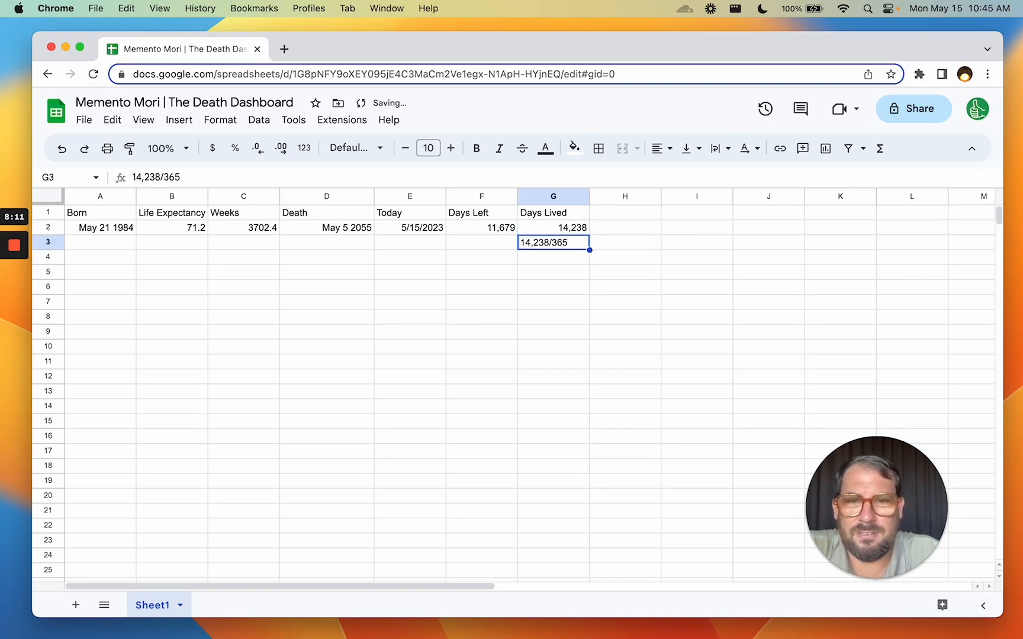
pyautogui.doubleClick(527, 242)
pyautogui.press('Home')
pyautogui.write('=')
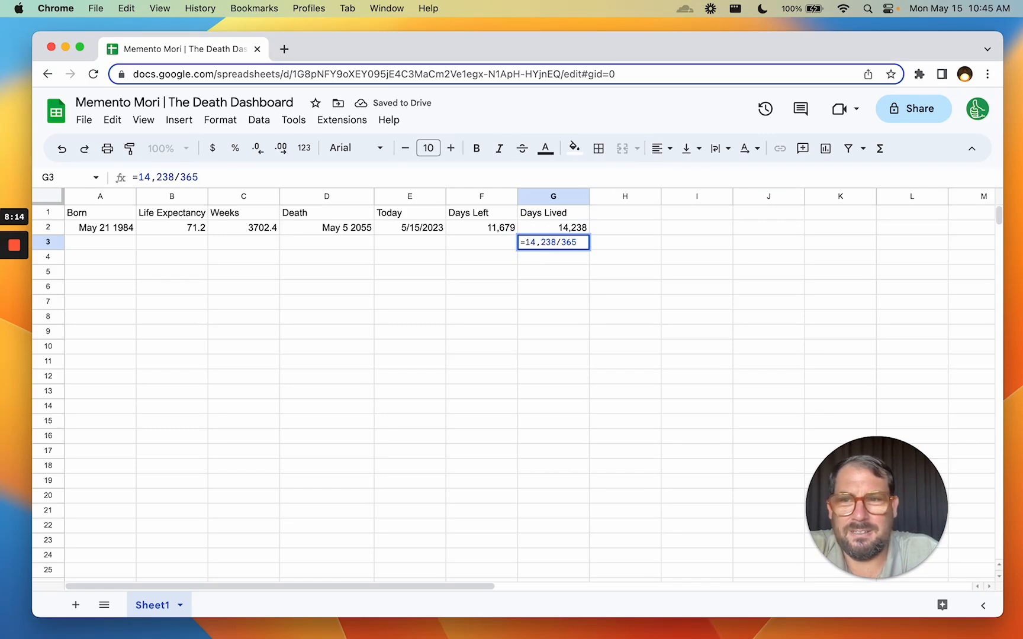
pyautogui.press('Return')
# - Correct the years calculation in G3 to =14238/365 and clear that scratch cell
pyautogui.doubleClick(574, 244)
pyautogui.press('BackSpace')
pyautogui.press('BackSpace')
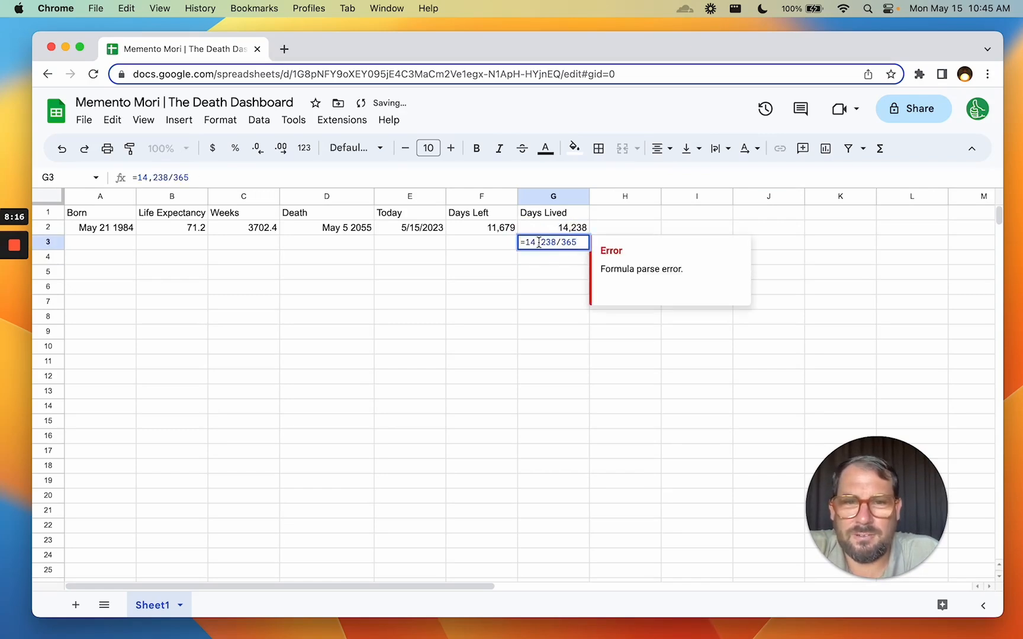
pyautogui.click(561, 275)
pyautogui.click(551, 247)
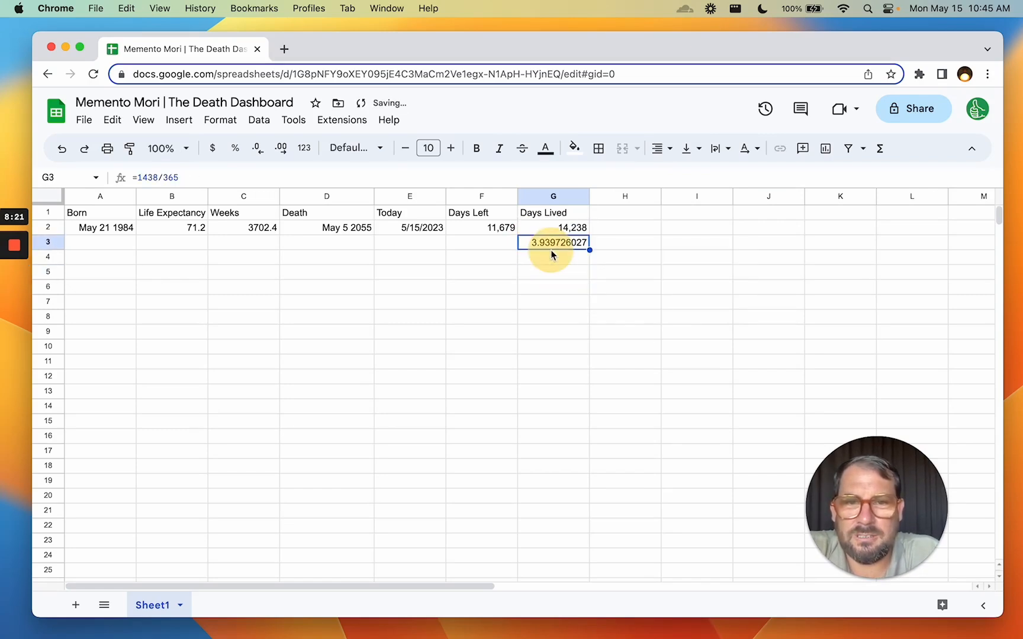
pyautogui.doubleClick(551, 248)
pyautogui.click(535, 241)
pyautogui.write('2')
pyautogui.press('Return')
pyautogui.click(570, 243)
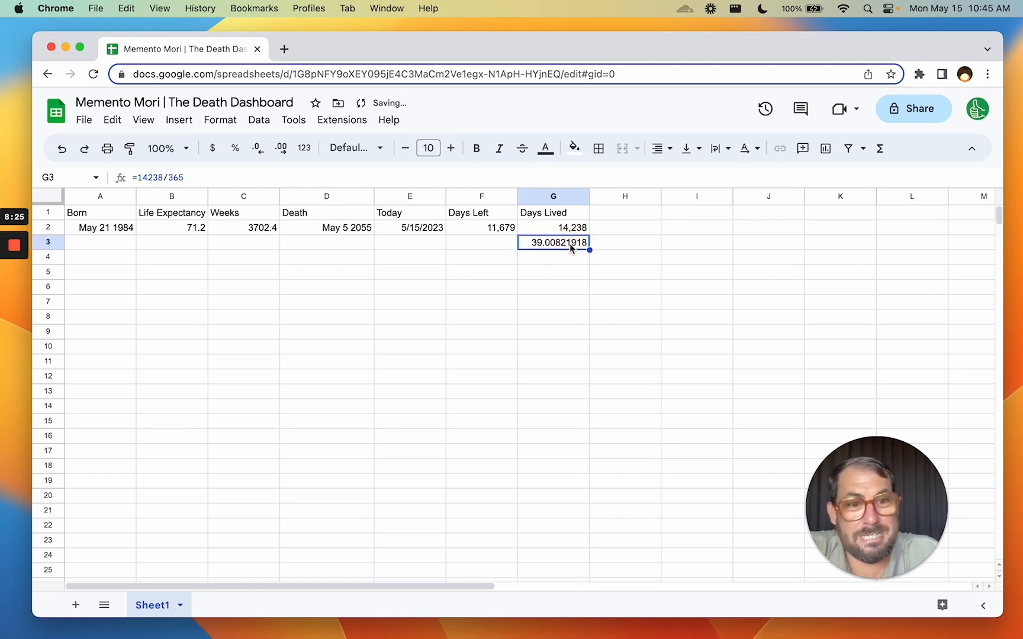
pyautogui.press('Delete')
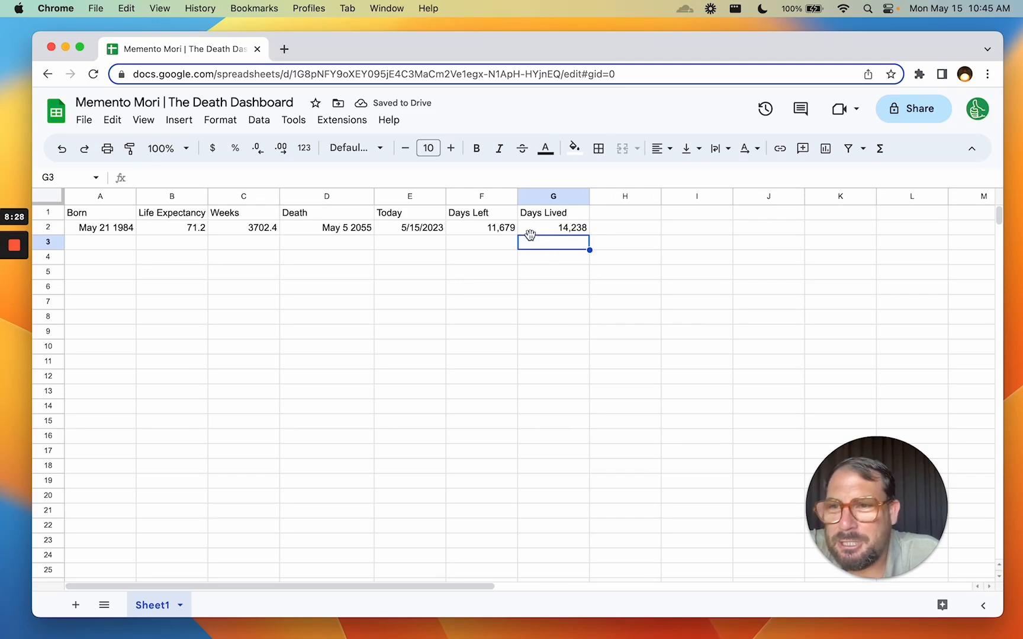
# - Compare the Days Lived value in G2 with the Days Left value and formula in F2
pyautogui.click(565, 231)
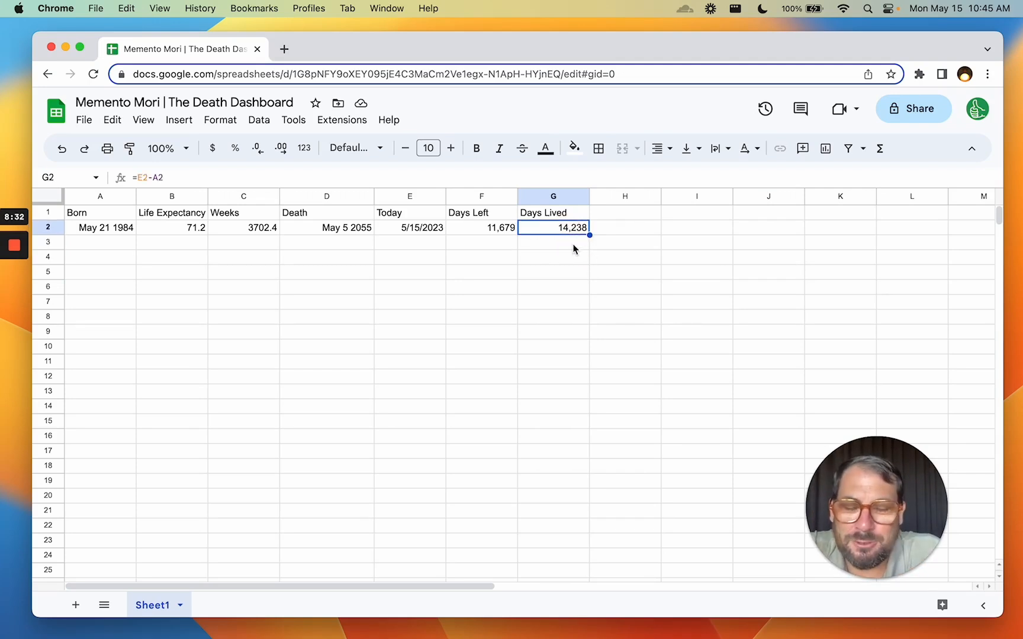
pyautogui.click(492, 238)
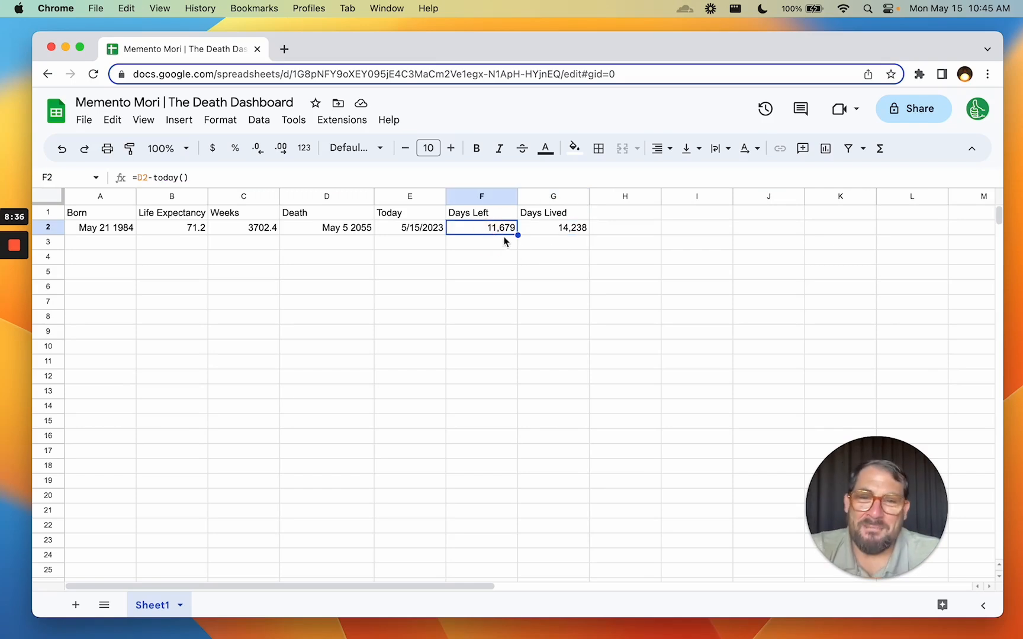
pyautogui.click(495, 244)
pyautogui.moveTo(538, 240); pyautogui.dragTo(503, 240)
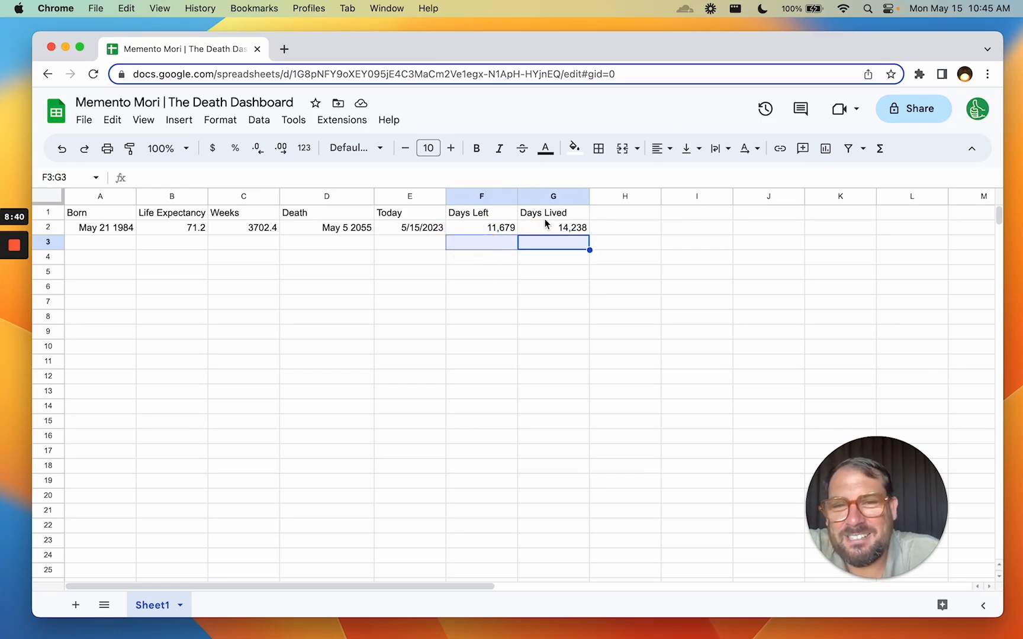
pyautogui.click(545, 219)
pyautogui.click(500, 234)
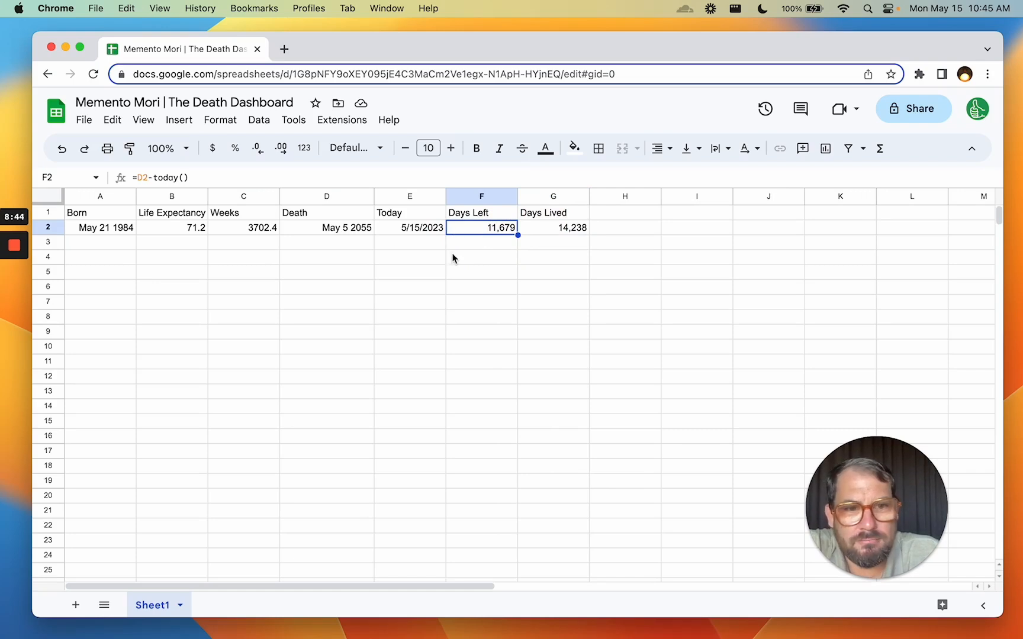
pyautogui.moveTo(167, 102); pyautogui.dragTo(331, 119)
pyautogui.press('Return')
pyautogui.click(508, 226)
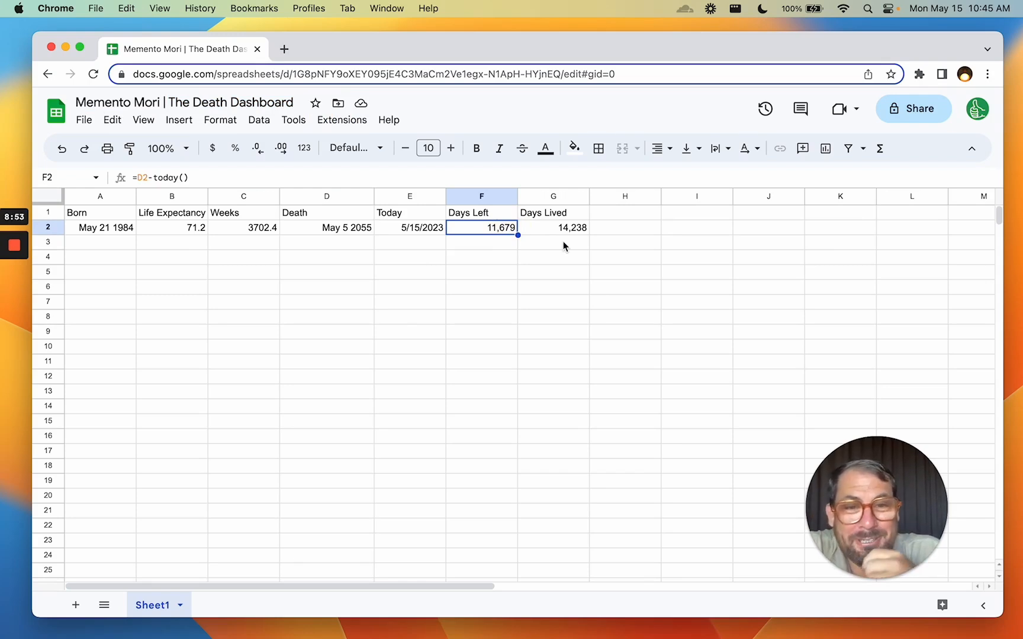
# - Clear the Days Lived header and value in G1:G2 and undo the deletion
pyautogui.moveTo(566, 213); pyautogui.dragTo(566, 225)
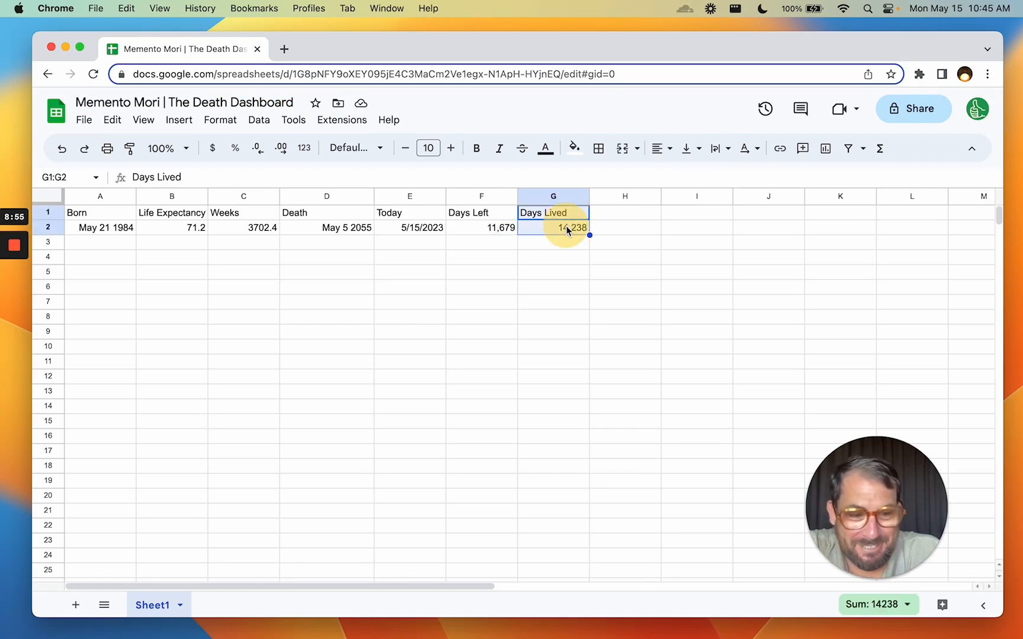
pyautogui.press('Delete')
pyautogui.click(498, 258)
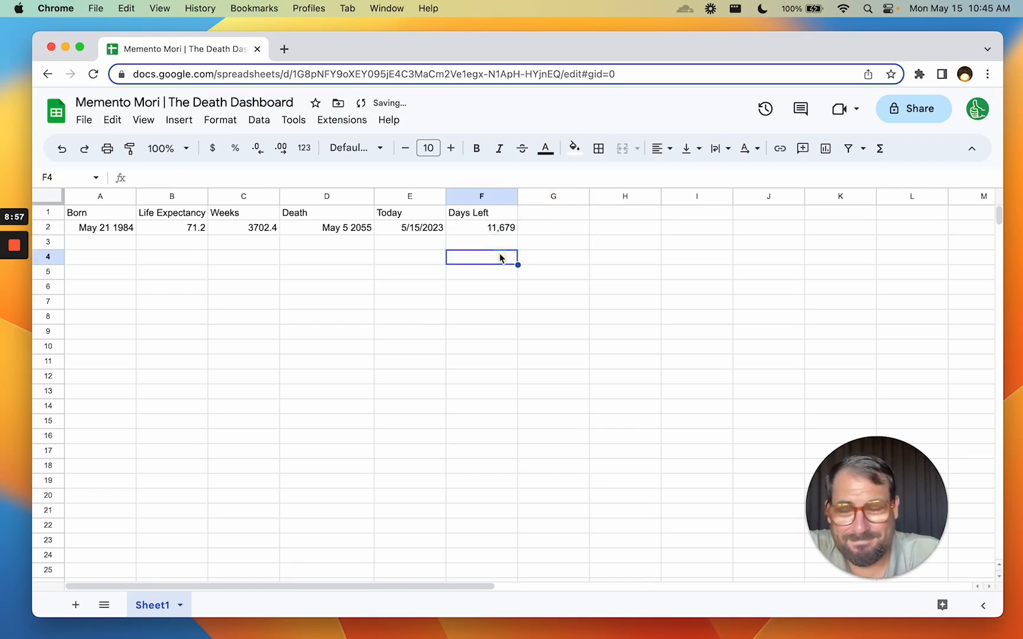
pyautogui.press('super+z')
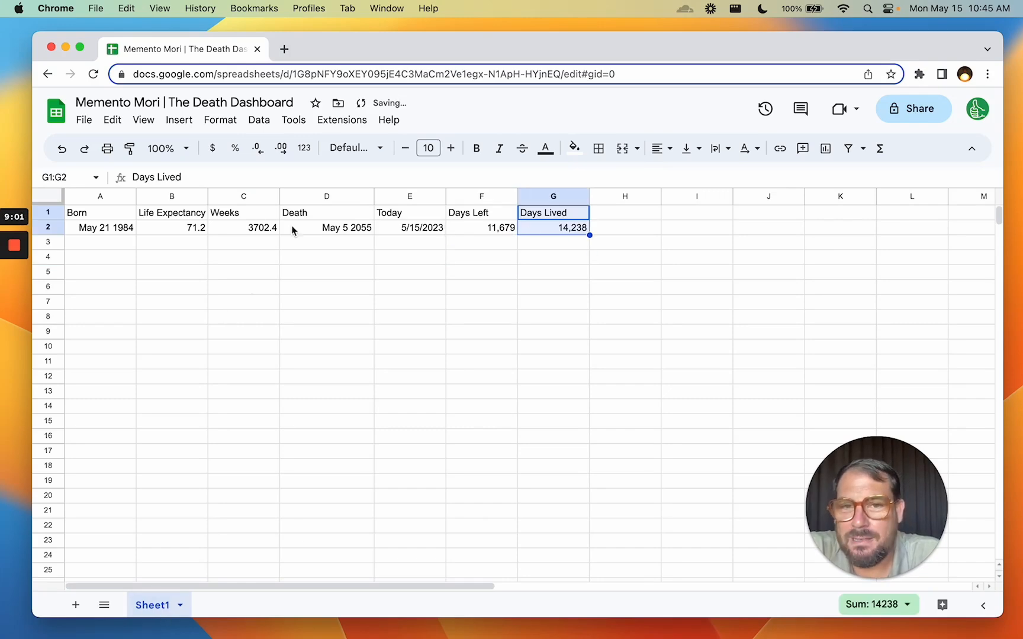
pyautogui.click(221, 297)
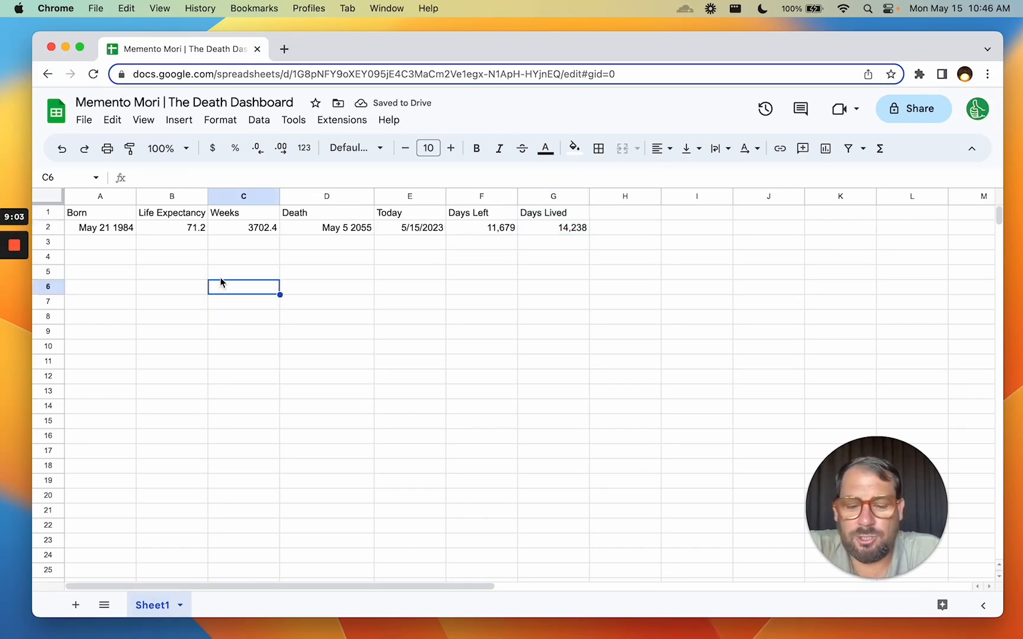
# - Search Google for "memento mori" in a new browser tab and show the image results
pyautogui.press('super+t')
pyautogui.write('me')
pyautogui.press('BackSpace')
pyautogui.write('entom')
pyautogui.press('BackSpace')
pyautogui.press('BackSpace')
pyautogui.press('BackSpace')
pyautogui.press('BackSpace')
pyautogui.write('mento mori')
pyautogui.press('Return')
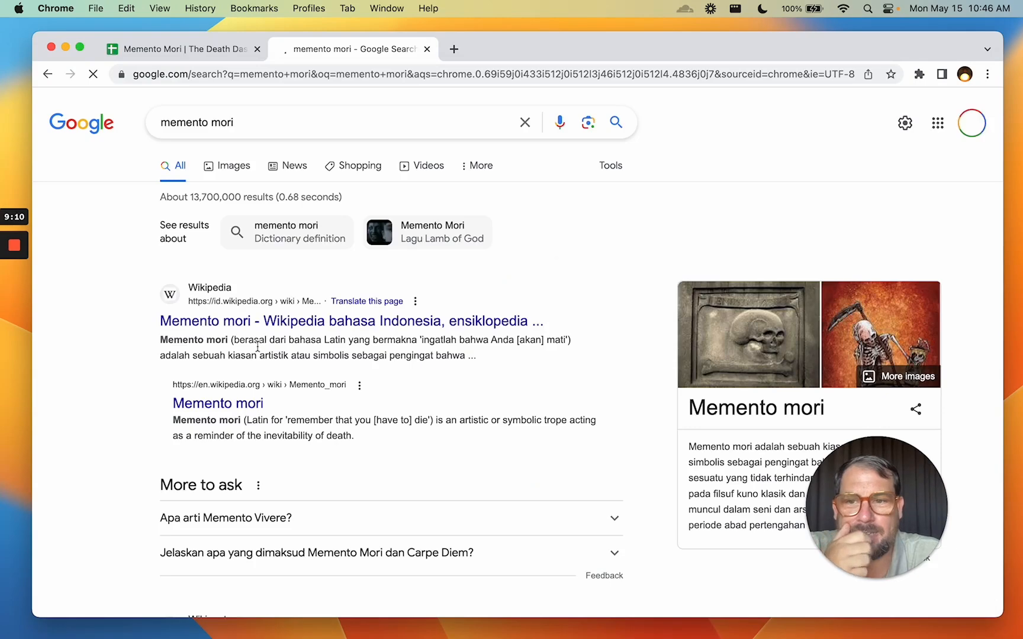
pyautogui.click(222, 167)
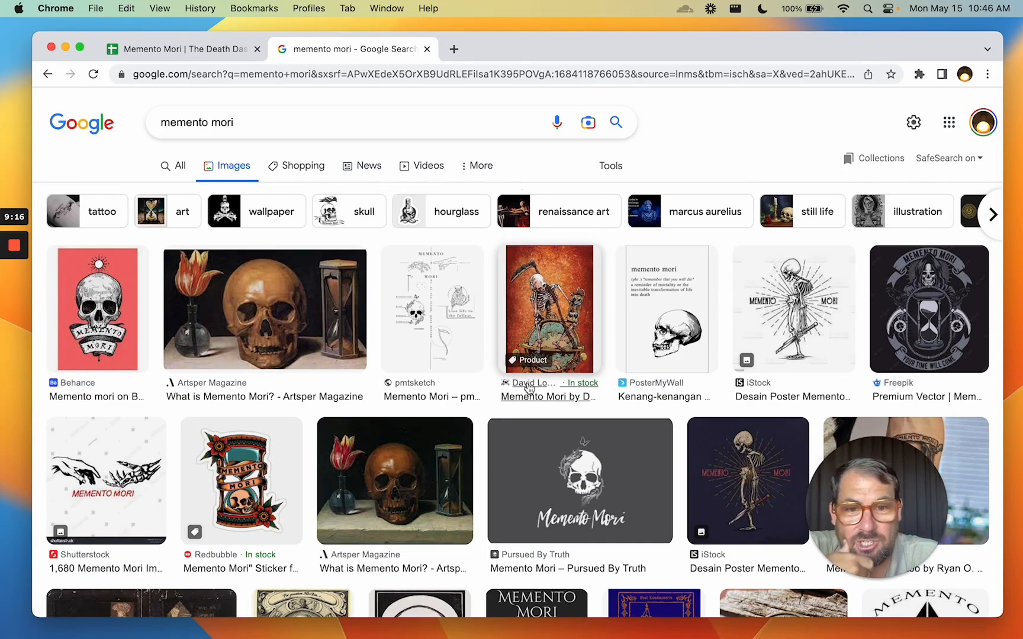
# - Browse the memento mori image results for artwork, books, tattoos and coins on the theme
pyautogui.scroll(-3, 609, 401)
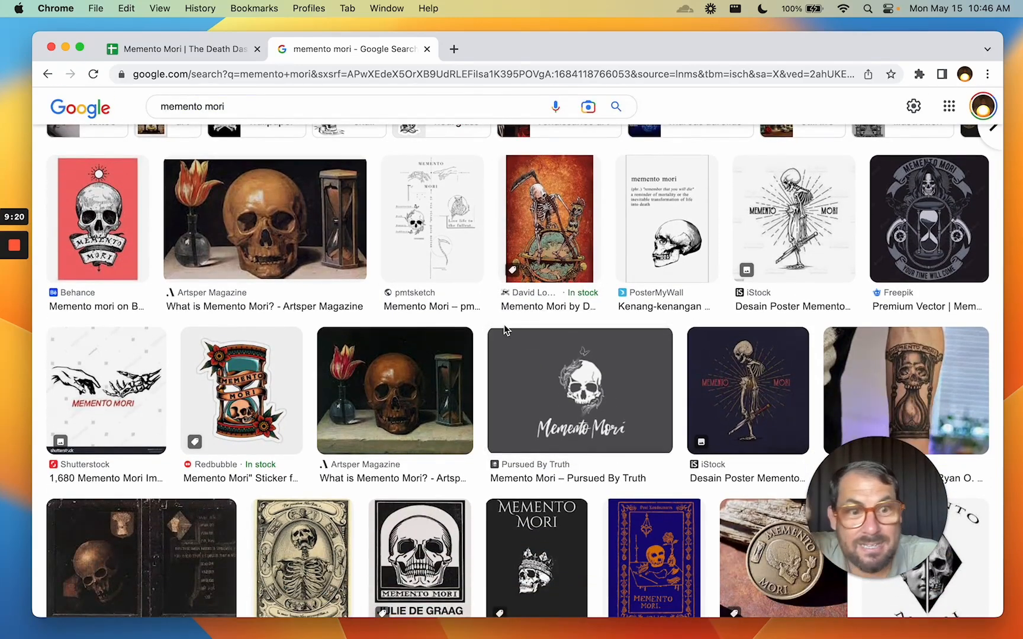
pyautogui.scroll(-7, 724, 343)
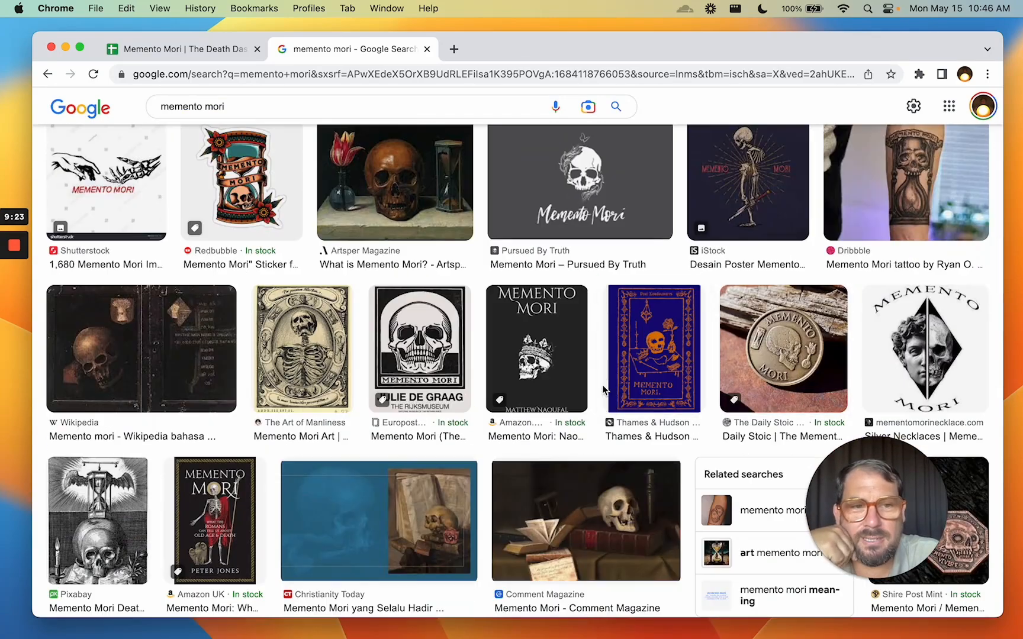
pyautogui.scroll(-1, 596, 426)
pyautogui.scroll(-4, 579, 414)
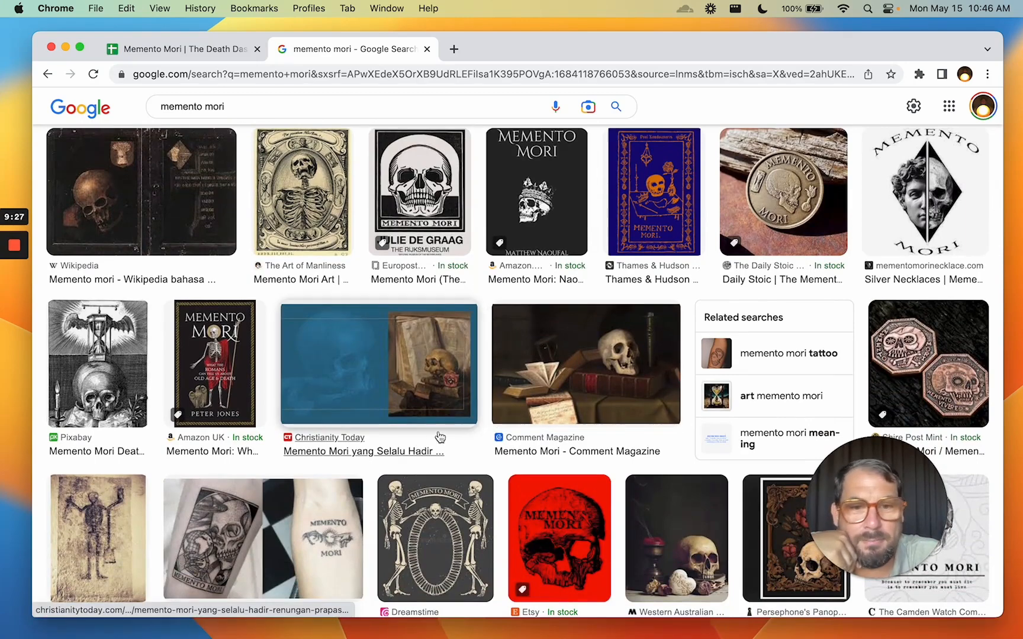
pyautogui.scroll(-1, 452, 476)
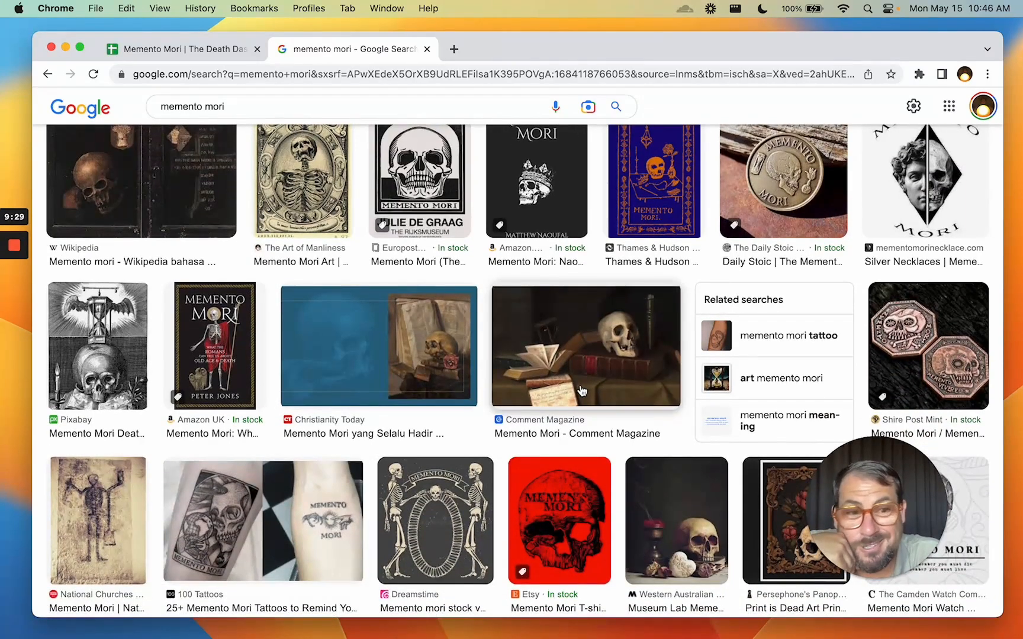
pyautogui.scroll(3, 635, 360)
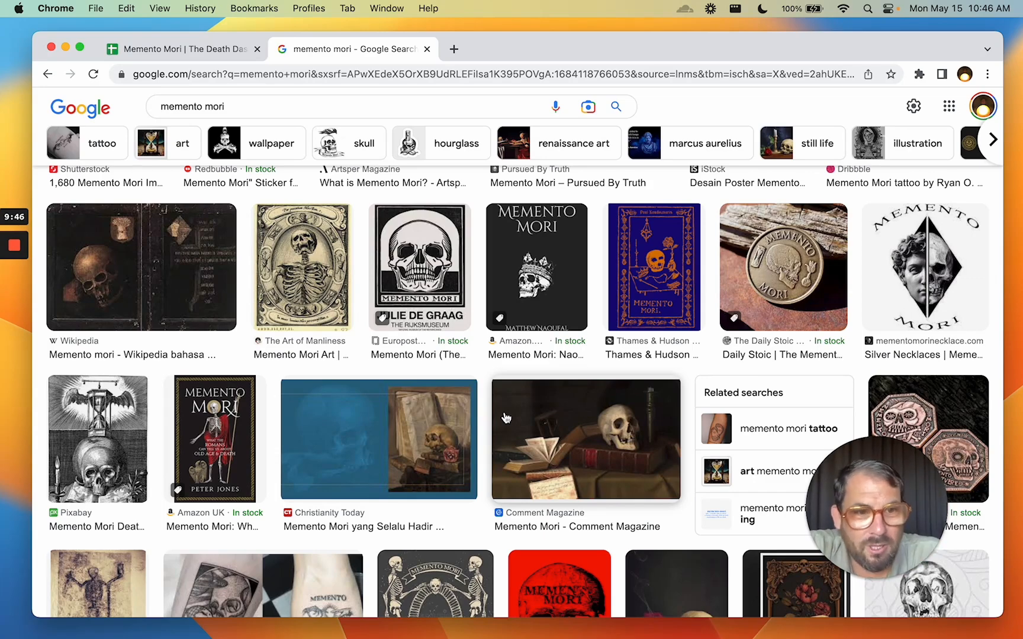
pyautogui.scroll(-3, 506, 418)
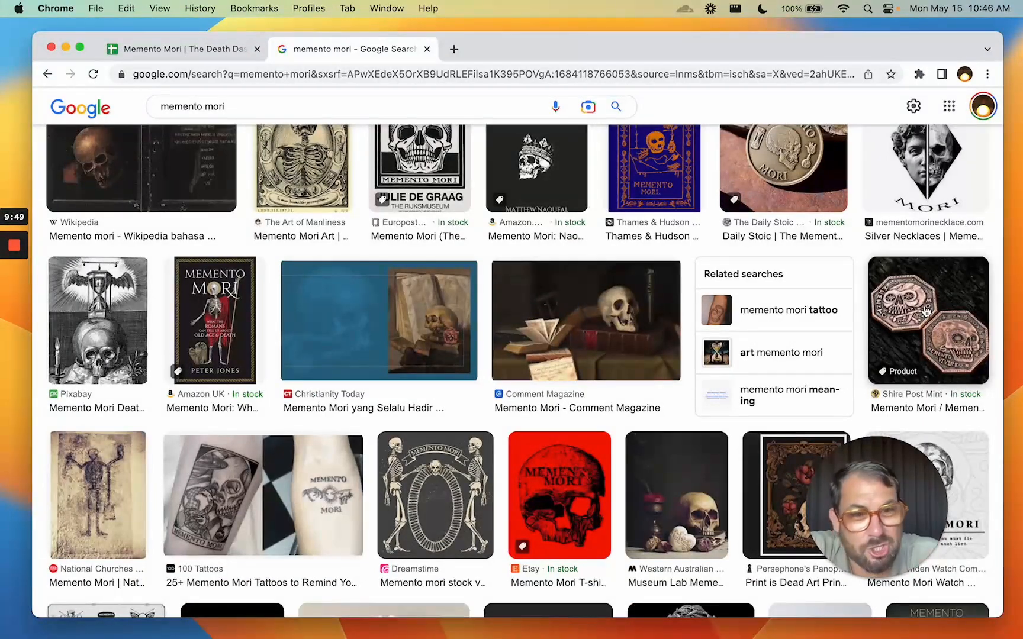
pyautogui.scroll(2, 808, 349)
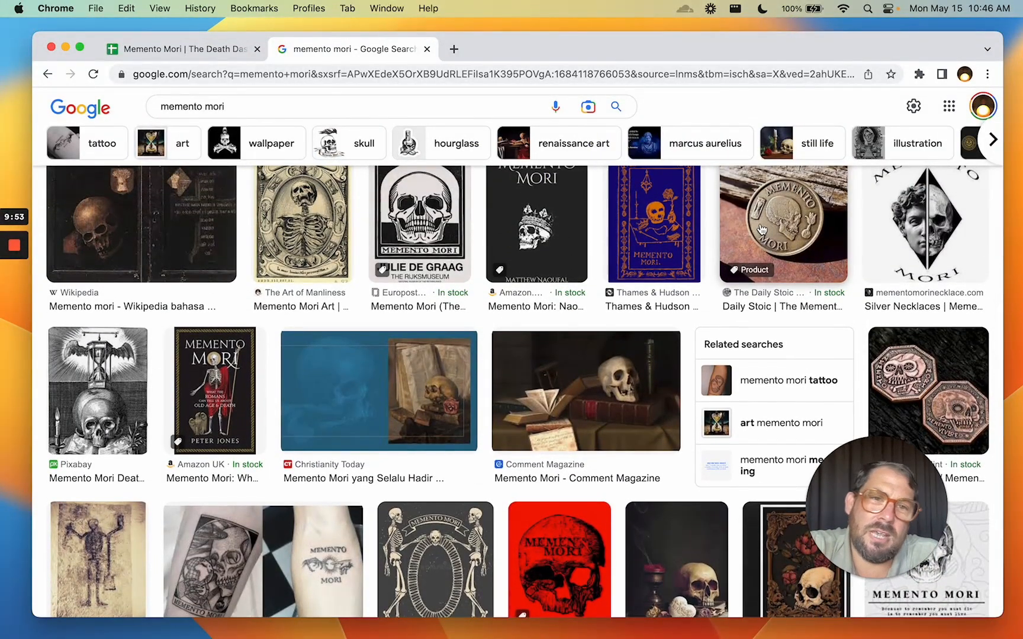
pyautogui.scroll(1, 763, 263)
# - Preview the Daily Stoic Store's Memento Mori Medallion and read its product description
pyautogui.click(764, 266)
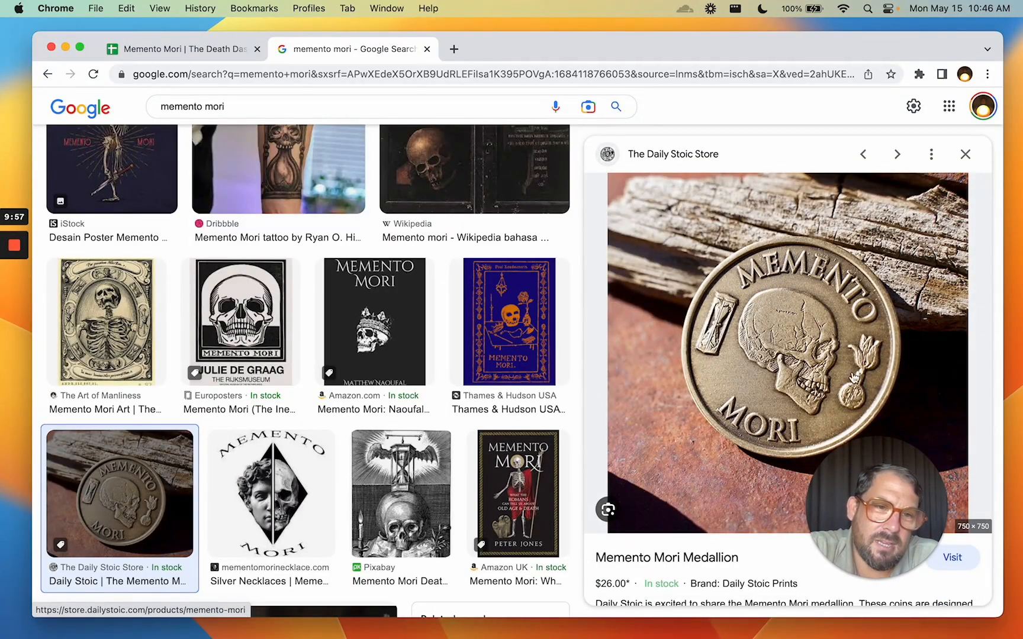
pyautogui.scroll(-2, 843, 398)
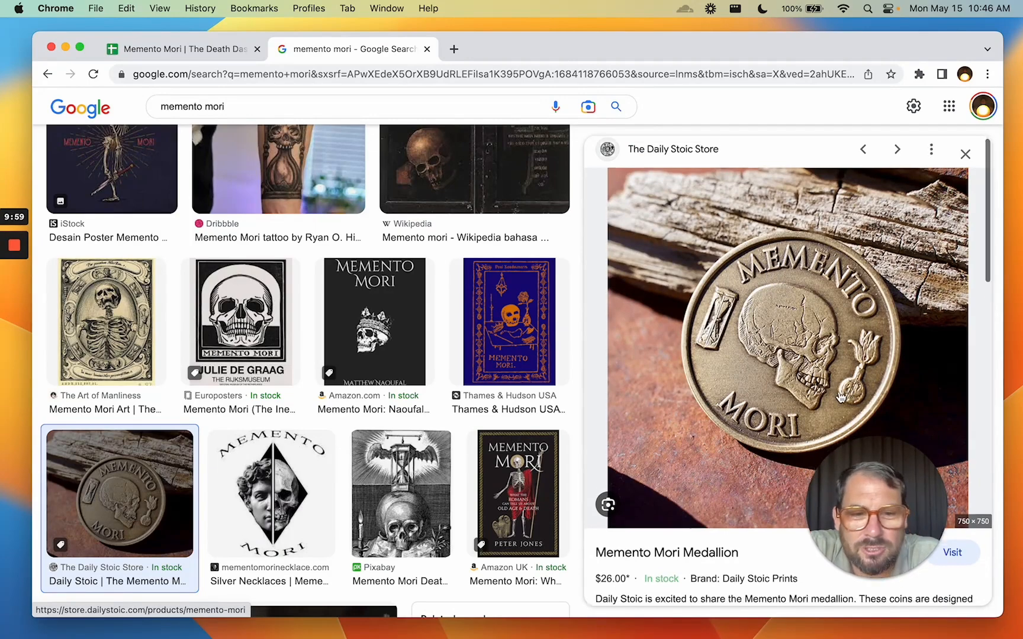
pyautogui.scroll(-4, 840, 397)
pyautogui.moveTo(595, 434); pyautogui.dragTo(669, 429)
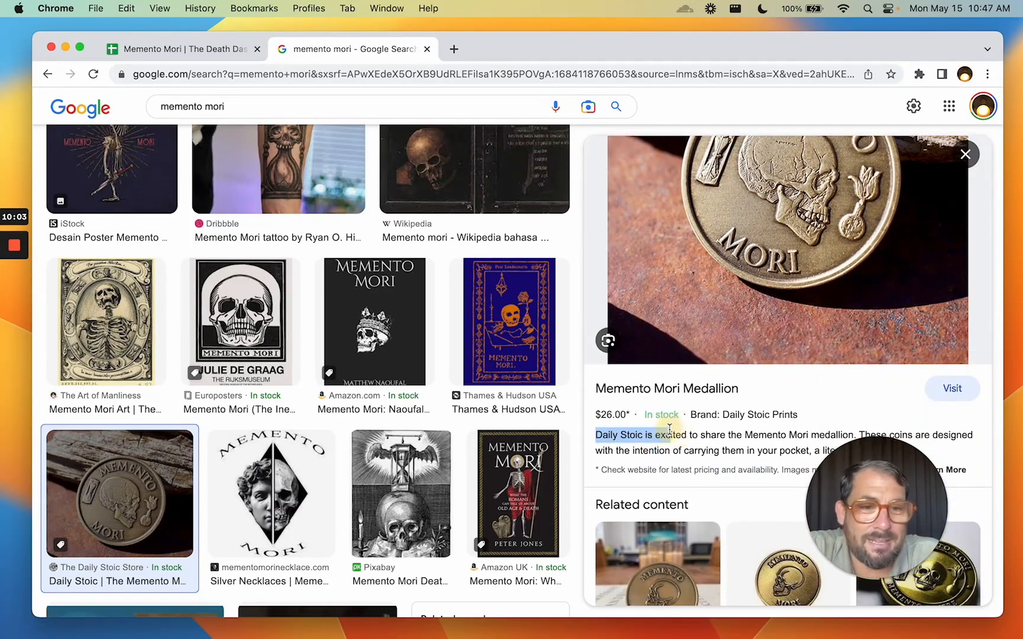
pyautogui.scroll(-2, 705, 417)
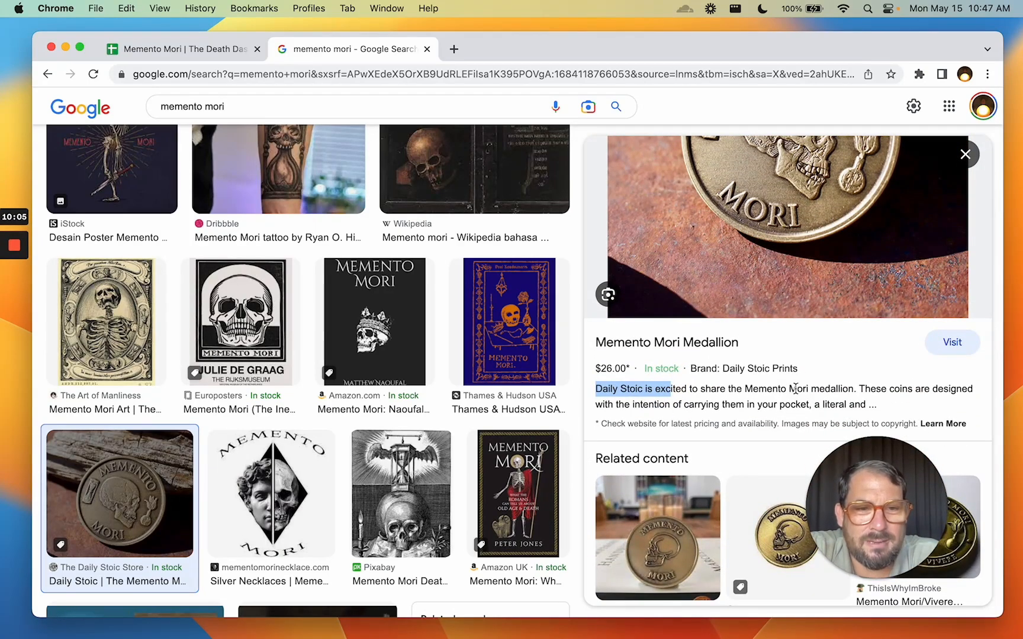
pyautogui.moveTo(743, 388); pyautogui.dragTo(853, 389)
pyautogui.scroll(-1, 833, 376)
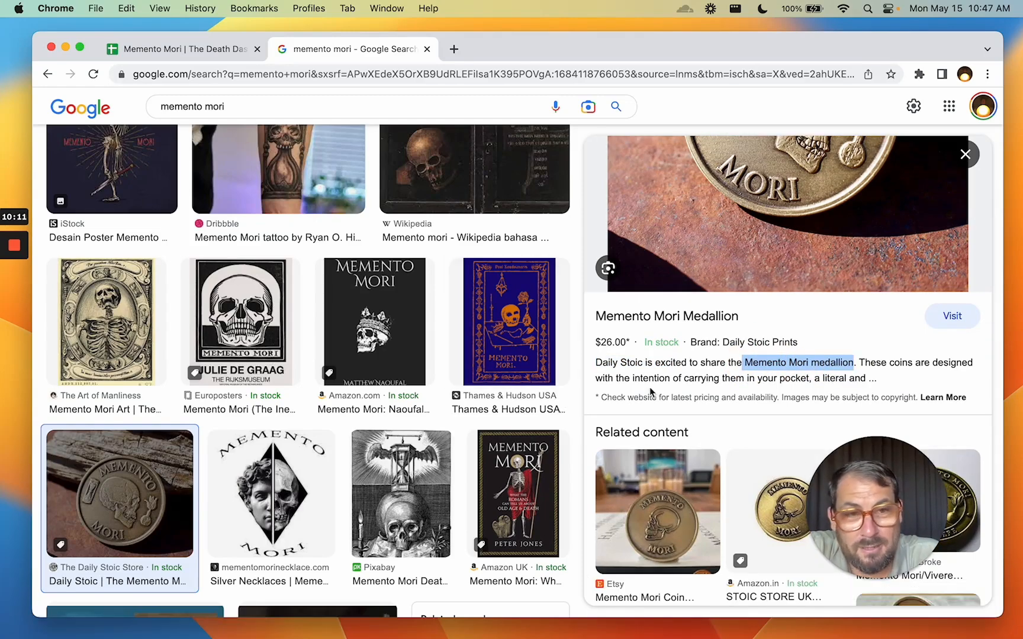
pyautogui.scroll(4, 685, 355)
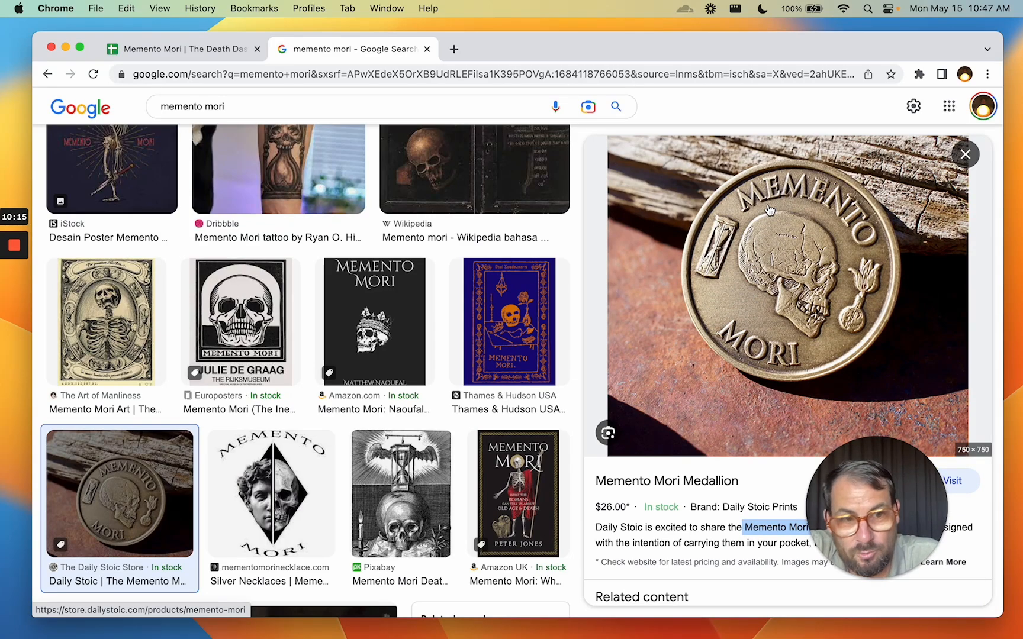
# - Look through further memento mori images in the results beside the medallion preview
pyautogui.scroll(-1, 490, 453)
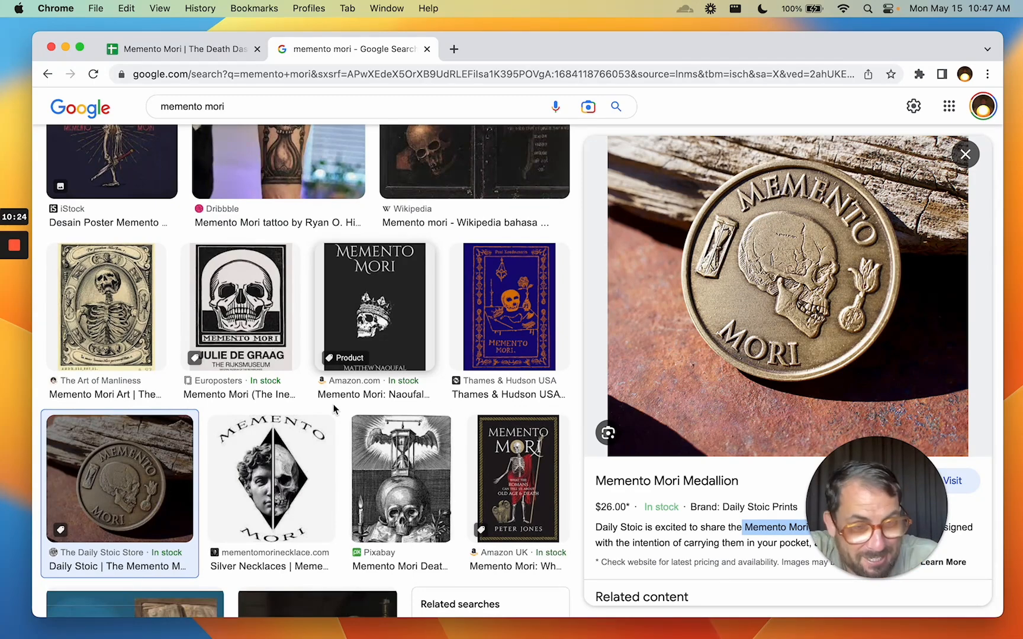
pyautogui.scroll(-10, 367, 361)
pyautogui.scroll(-6, 355, 322)
pyautogui.scroll(-2, 148, 260)
pyautogui.scroll(-2, 151, 261)
pyautogui.scroll(5, 118, 272)
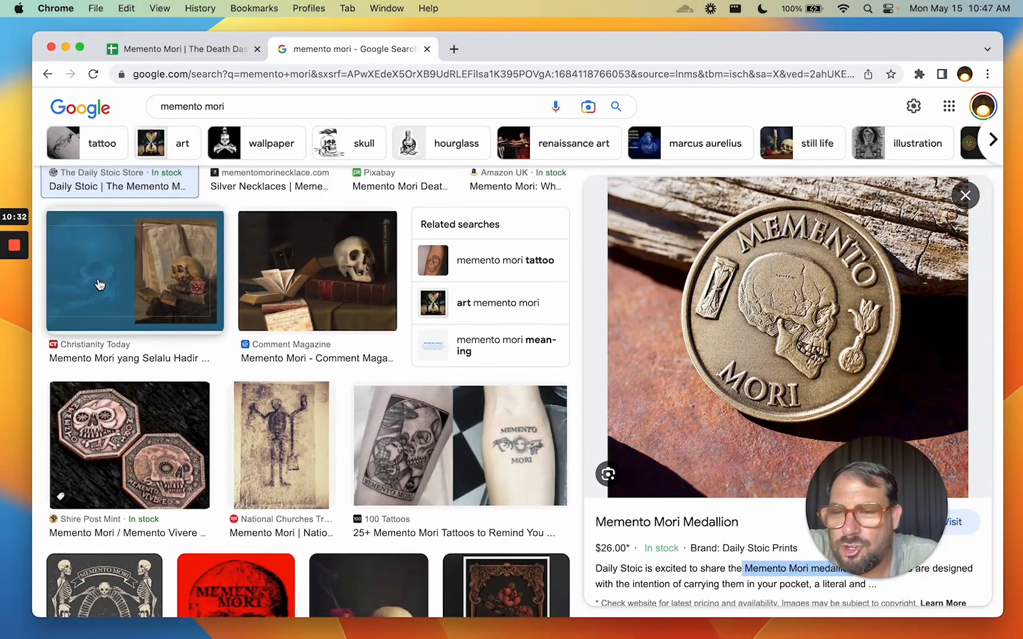
pyautogui.scroll(-5, 102, 284)
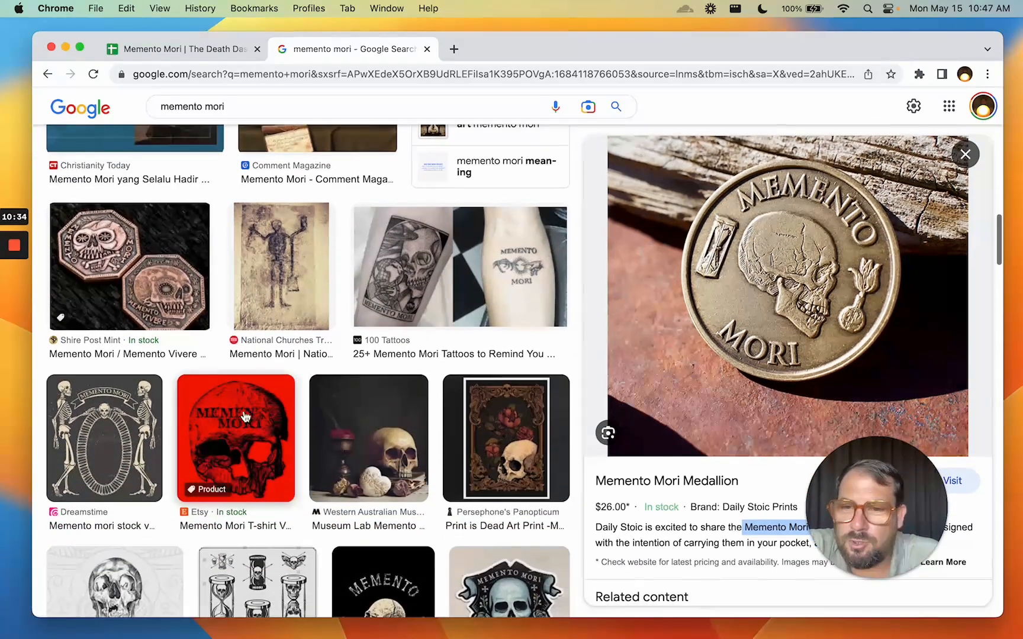
pyautogui.scroll(-3, 267, 429)
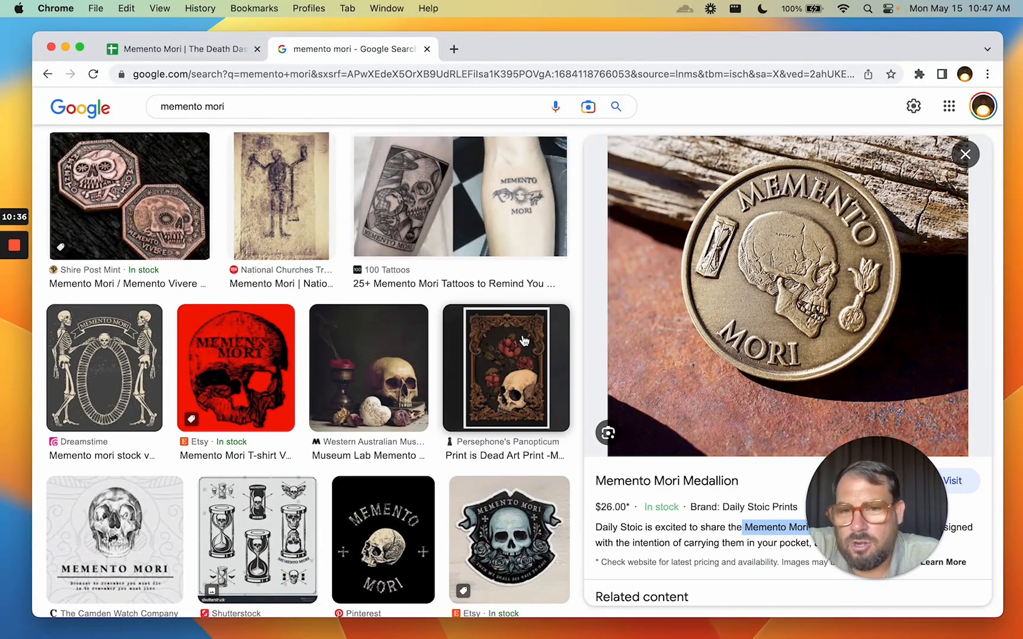
# - Preview the Print is Dead art print and the Memento Mori IMDb movie poster from the image results
pyautogui.click(474, 348)
pyautogui.scroll(-1, 829, 299)
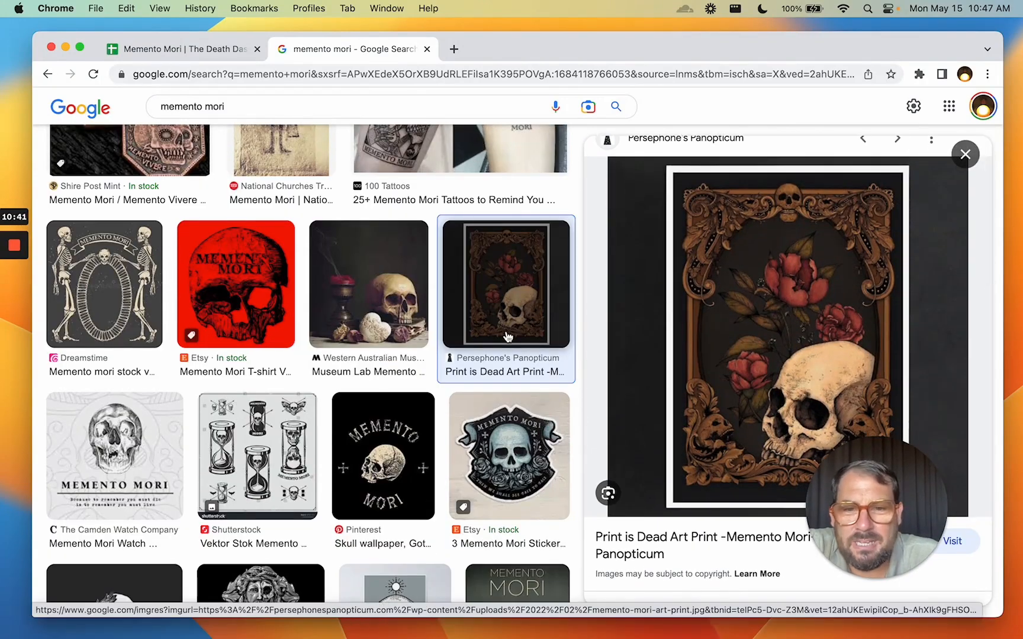
pyautogui.scroll(-1, 507, 336)
pyautogui.scroll(-2, 507, 336)
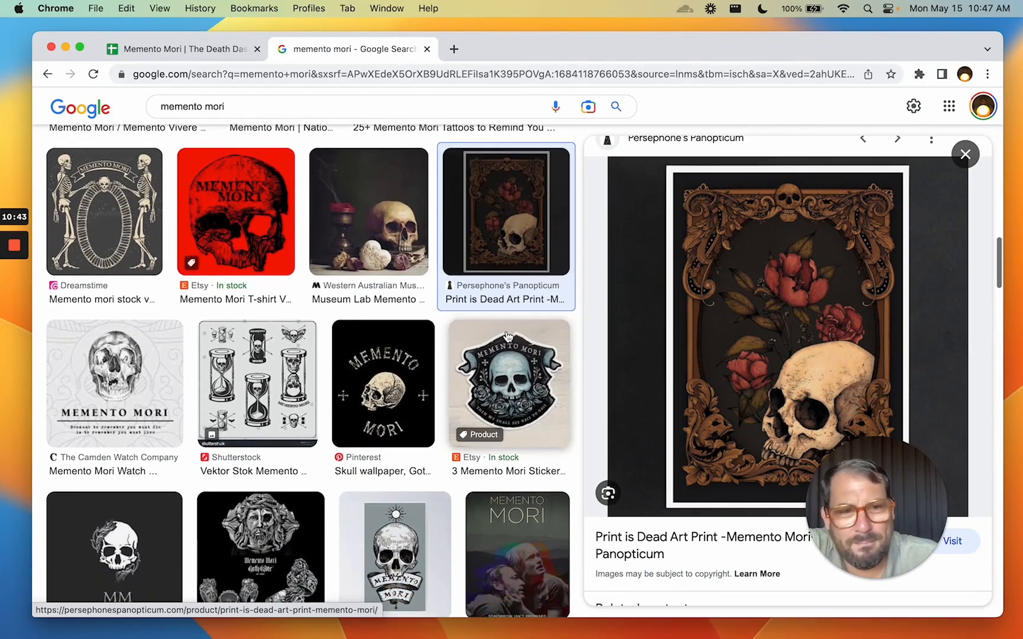
pyautogui.scroll(-5, 507, 336)
pyautogui.click(510, 319)
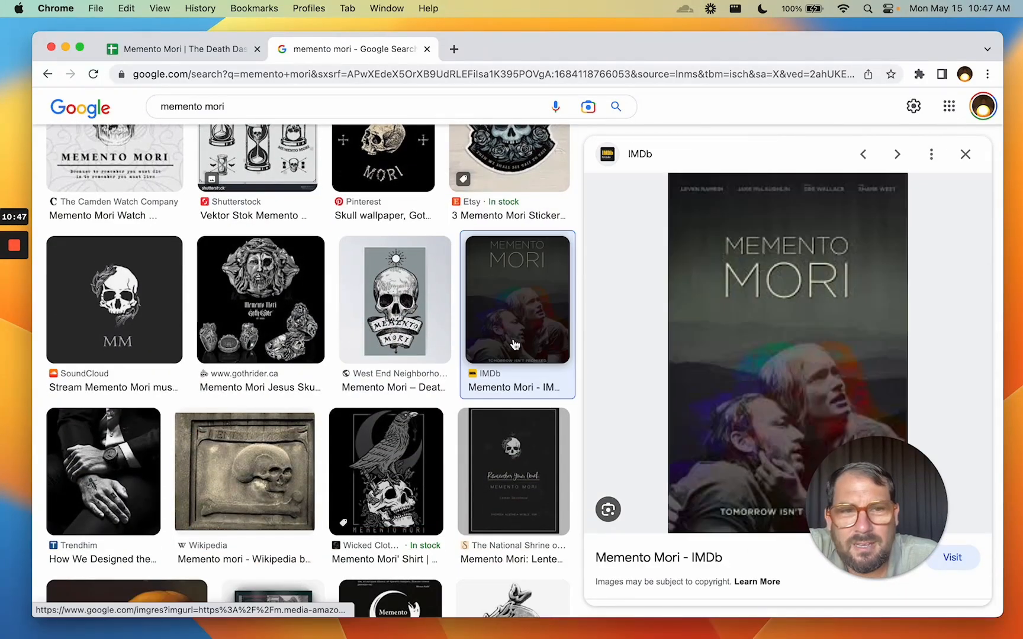
pyautogui.scroll(-3, 702, 307)
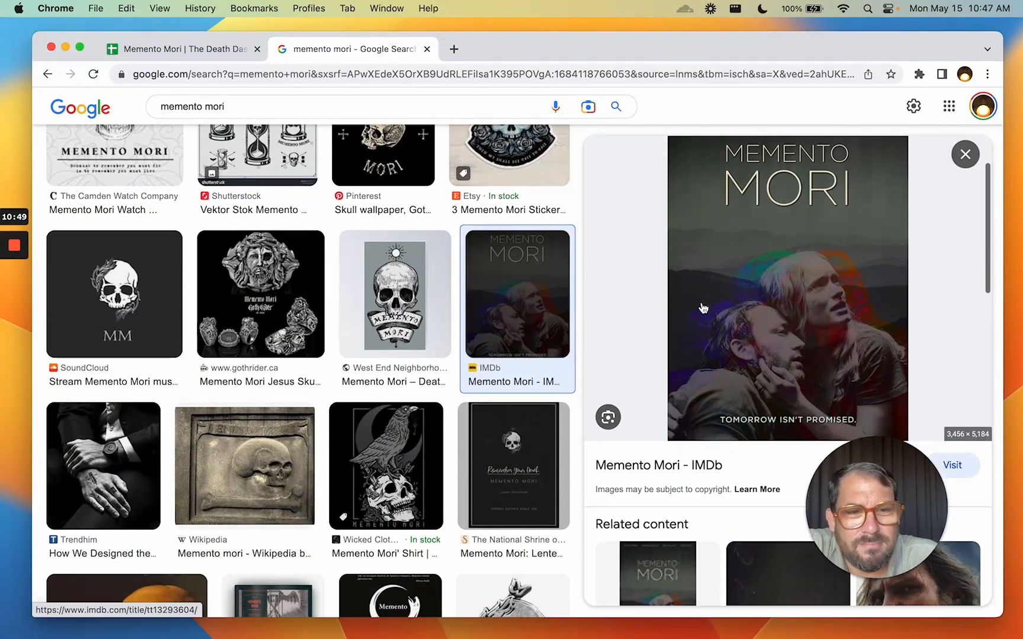
pyautogui.scroll(3, 702, 308)
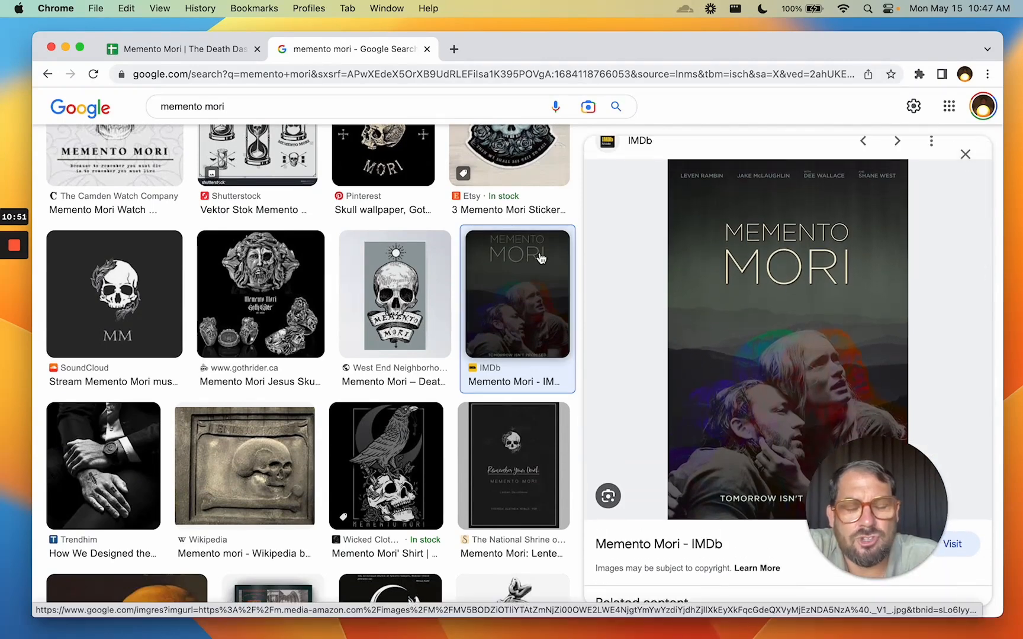
# - Browse further down the memento mori image results for more coins, books, skull prints and tattoos
pyautogui.scroll(-4, 419, 301)
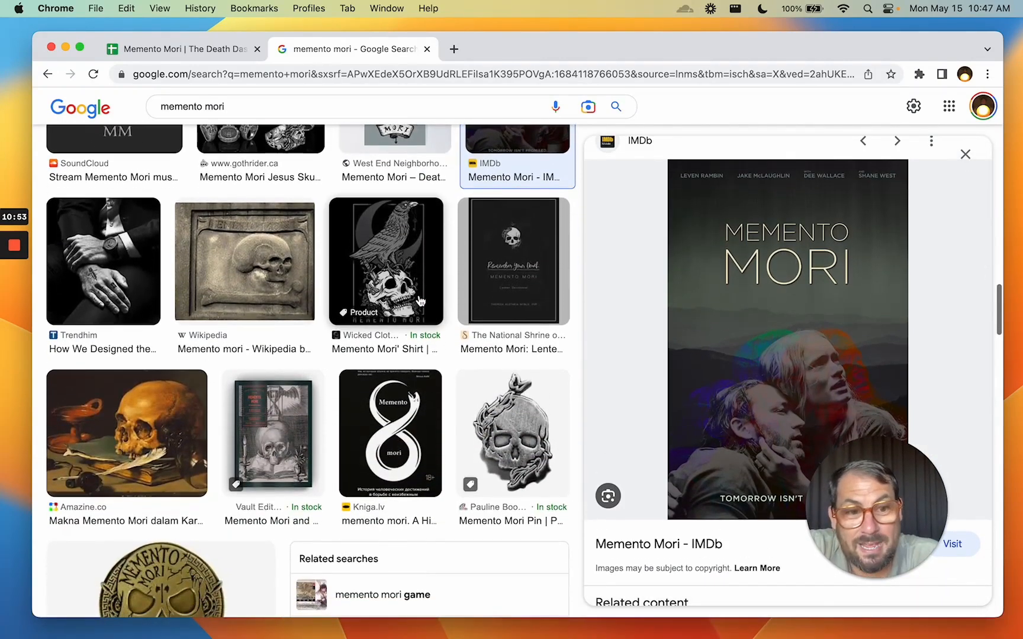
pyautogui.scroll(-6, 420, 302)
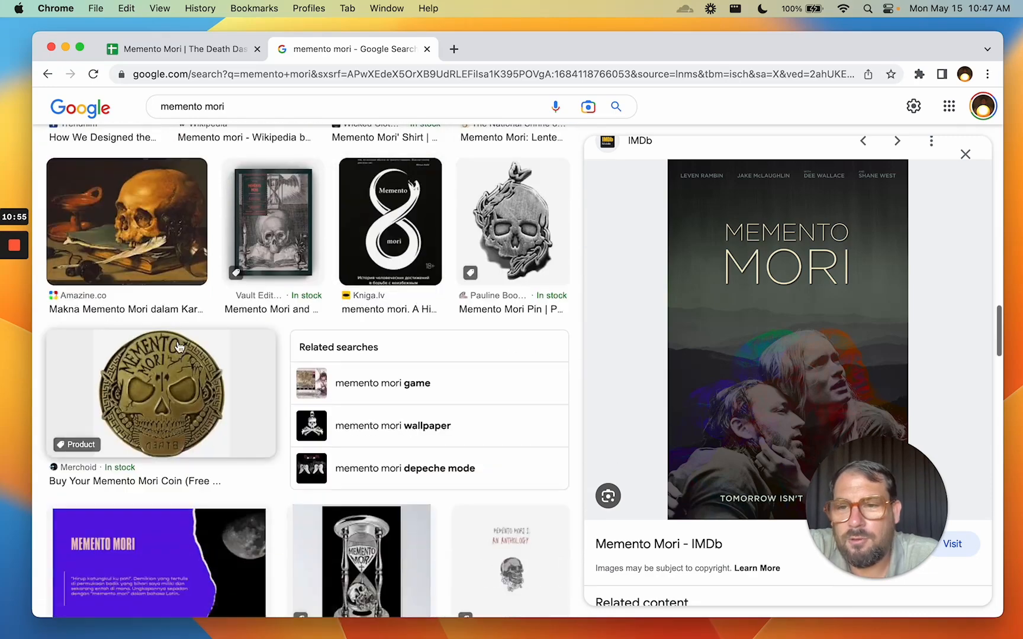
pyautogui.scroll(-1, 189, 368)
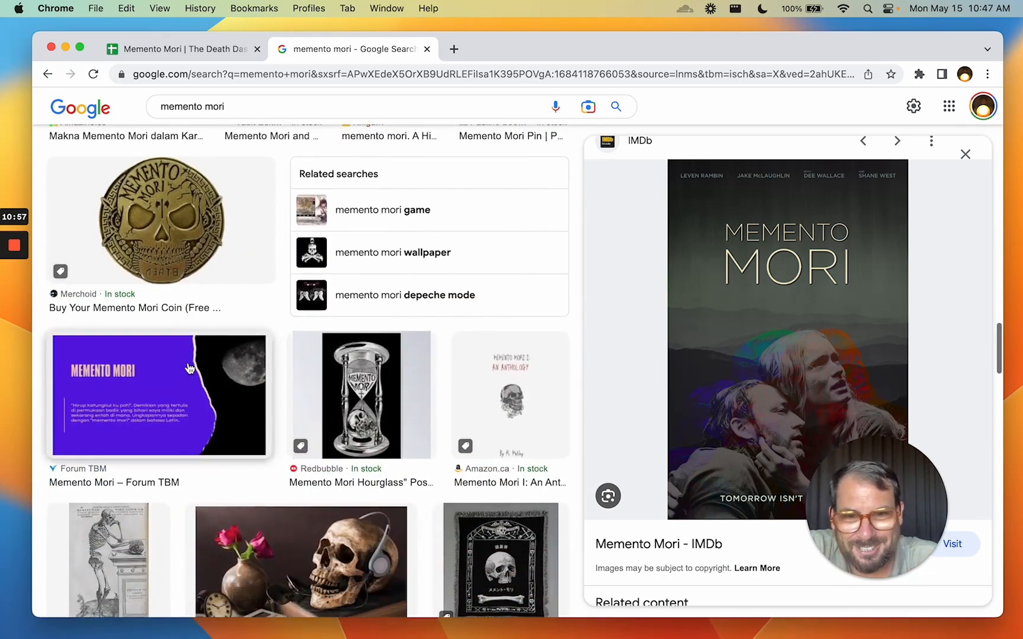
pyautogui.scroll(-3, 189, 368)
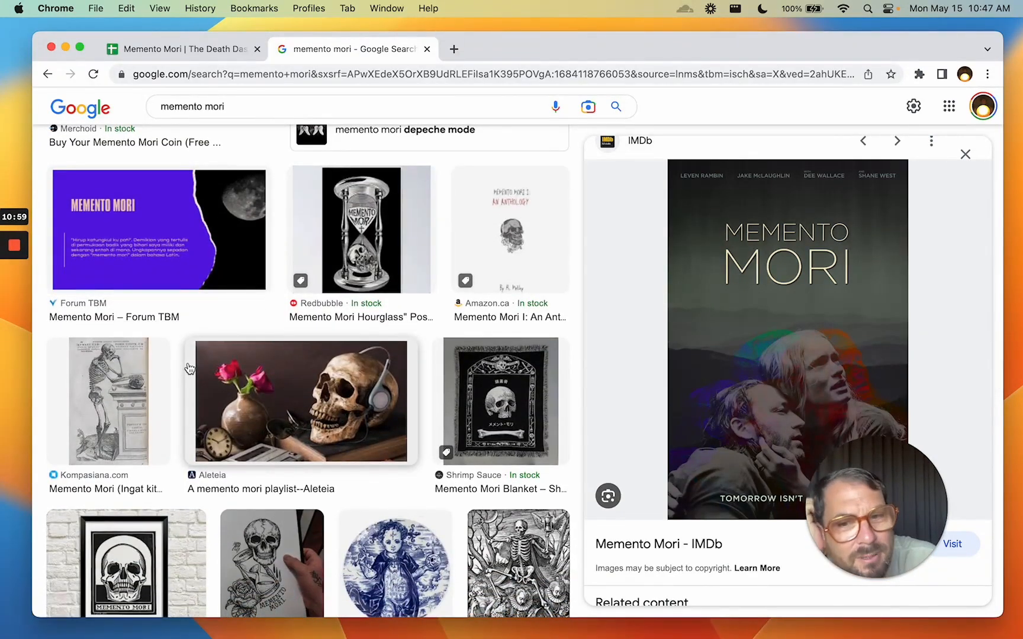
pyautogui.scroll(-3, 215, 358)
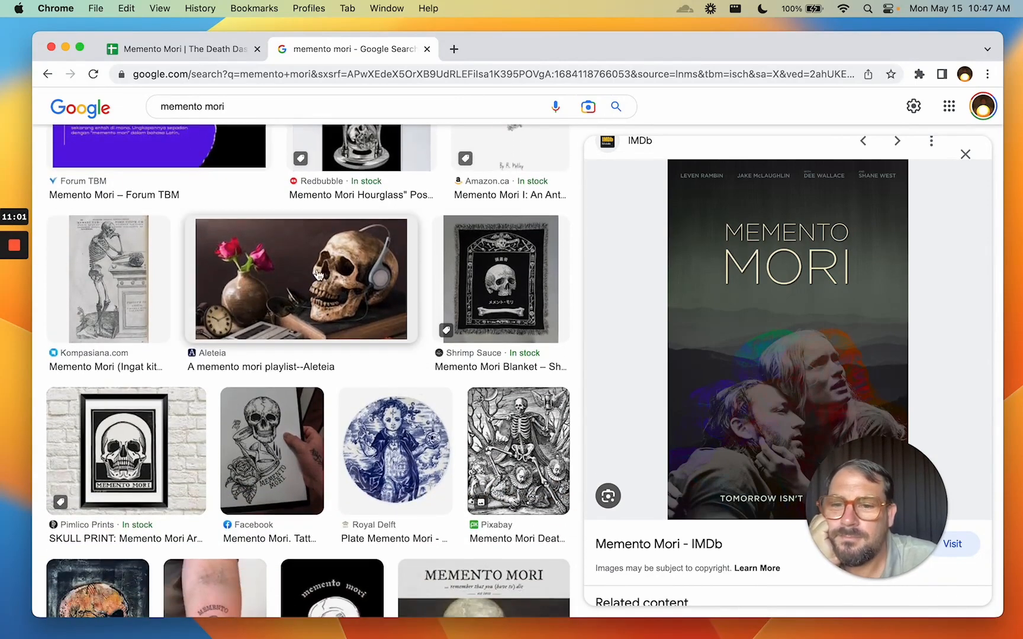
pyautogui.scroll(-2, 318, 274)
pyautogui.scroll(-2, 318, 274)
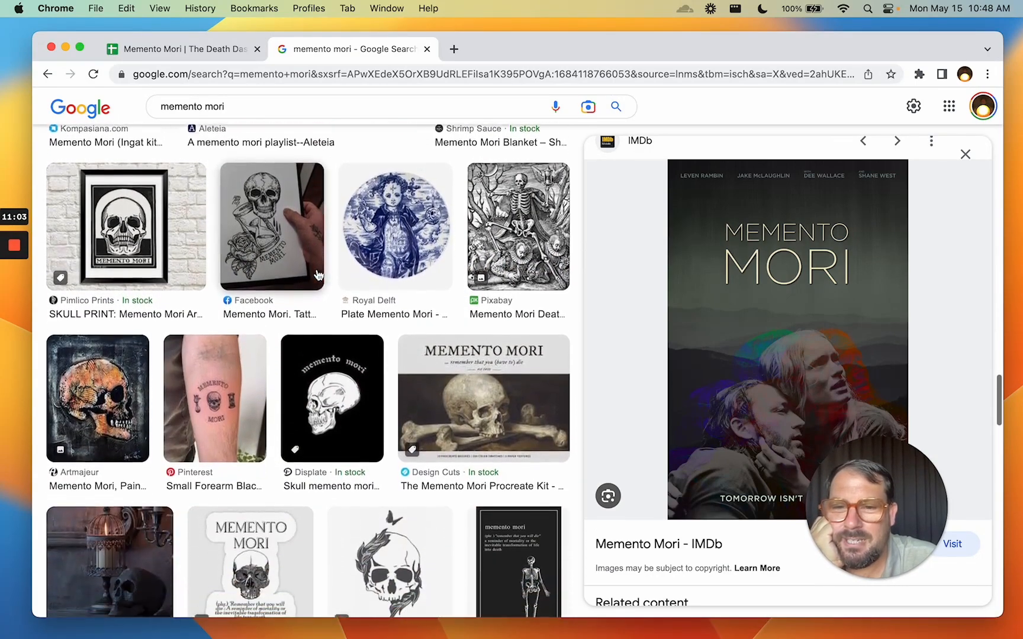
pyautogui.scroll(-2, 317, 274)
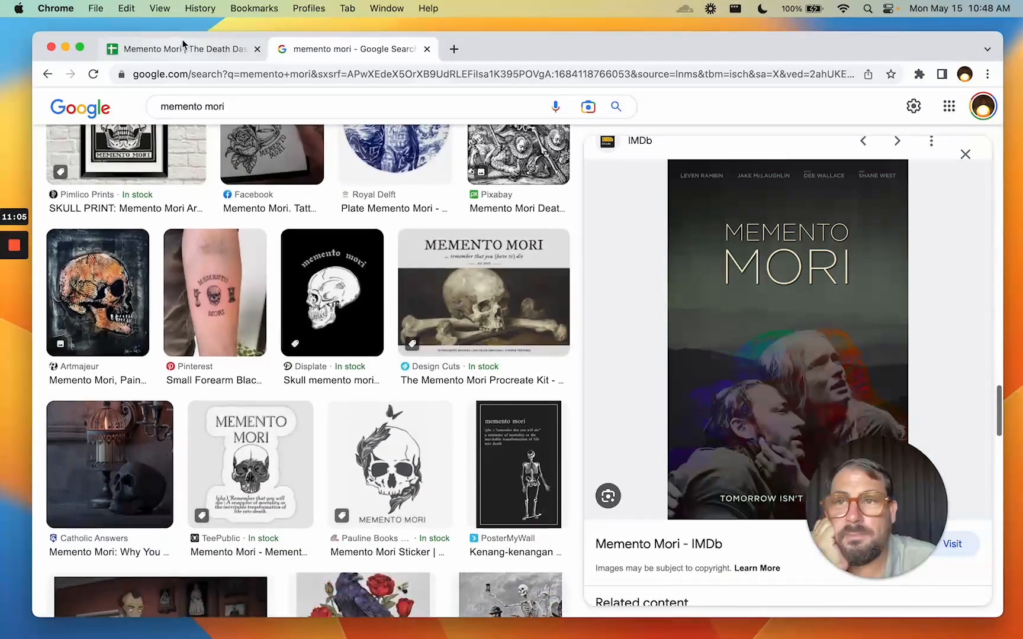
# - Return to the Memento Mori spreadsheet in Google Sheets and add a new blank sheet
pyautogui.click(181, 40)
pyautogui.click(75, 604)
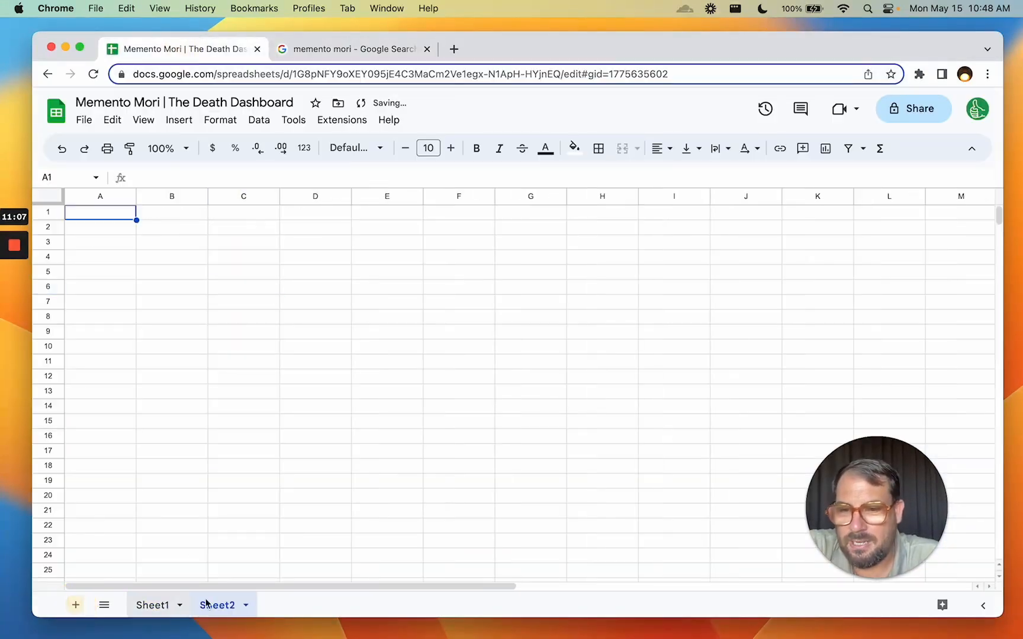
pyautogui.click(338, 269)
# - Copy the Days Left header and its value from F1:F2 of Sheet1 into Sheet2 starting at C4
pyautogui.click(165, 607)
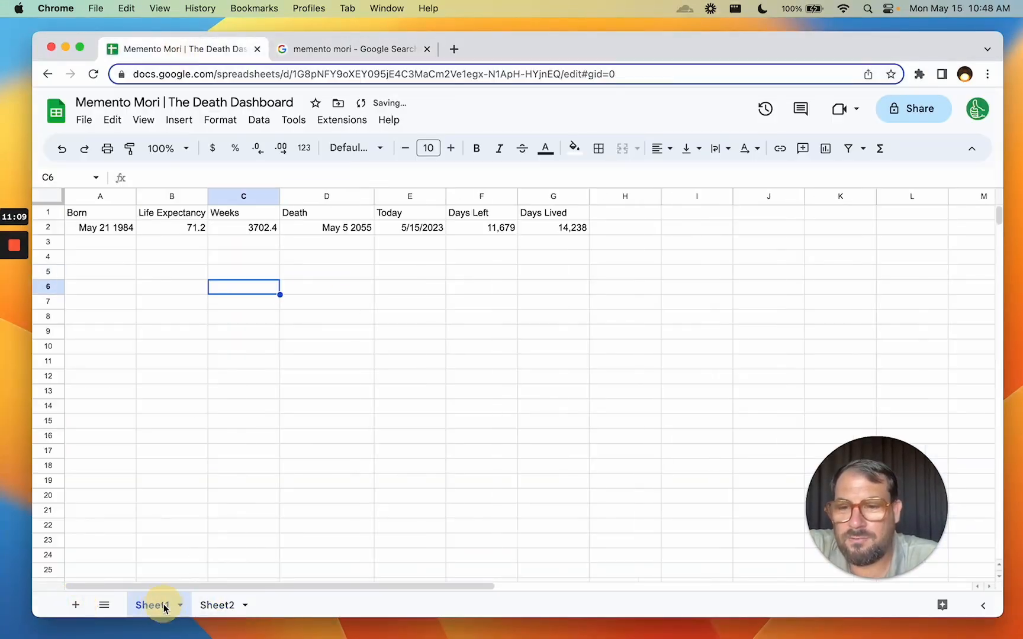
pyautogui.moveTo(486, 218); pyautogui.dragTo(493, 228)
pyautogui.press('super+c')
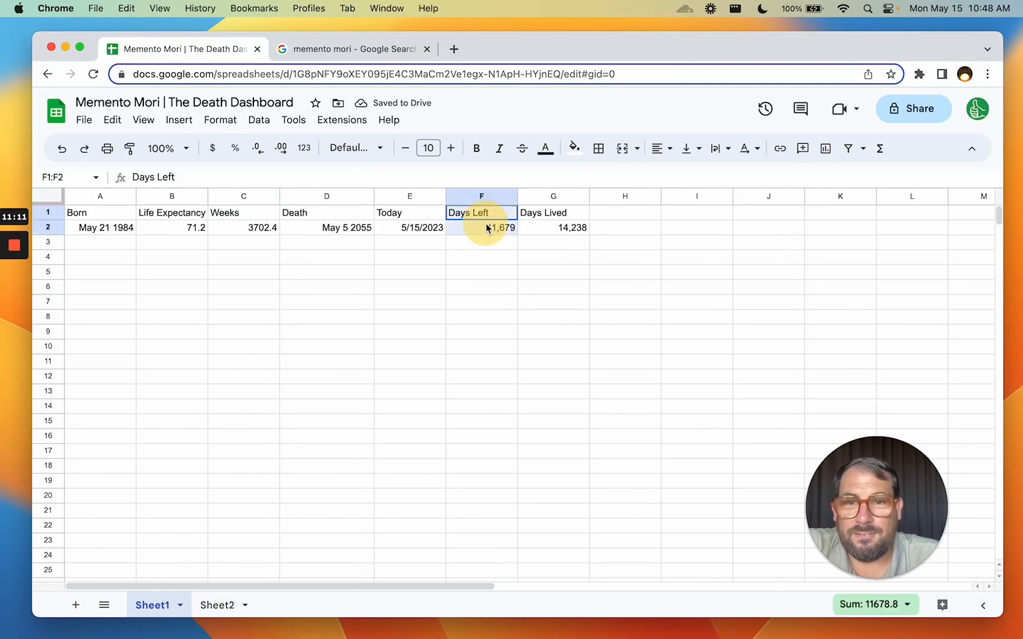
pyautogui.click(221, 604)
pyautogui.click(217, 256)
pyautogui.press('super+v')
# - Replace the pasted content of Sheet2 cell C5 with a reference to the days-left value, =Sheet1!F2
pyautogui.click(247, 273)
pyautogui.press('Delete')
pyautogui.write('=')
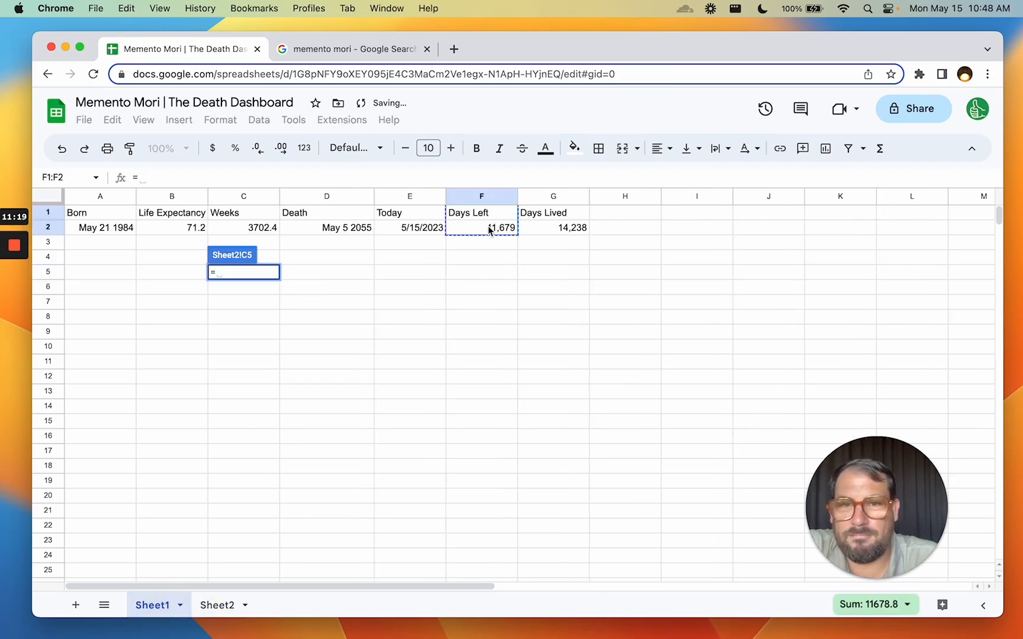
pyautogui.click(488, 227)
pyautogui.press('Return')
# - Change the header in cell C4 of Sheet2 to DAYS
pyautogui.click(242, 258)
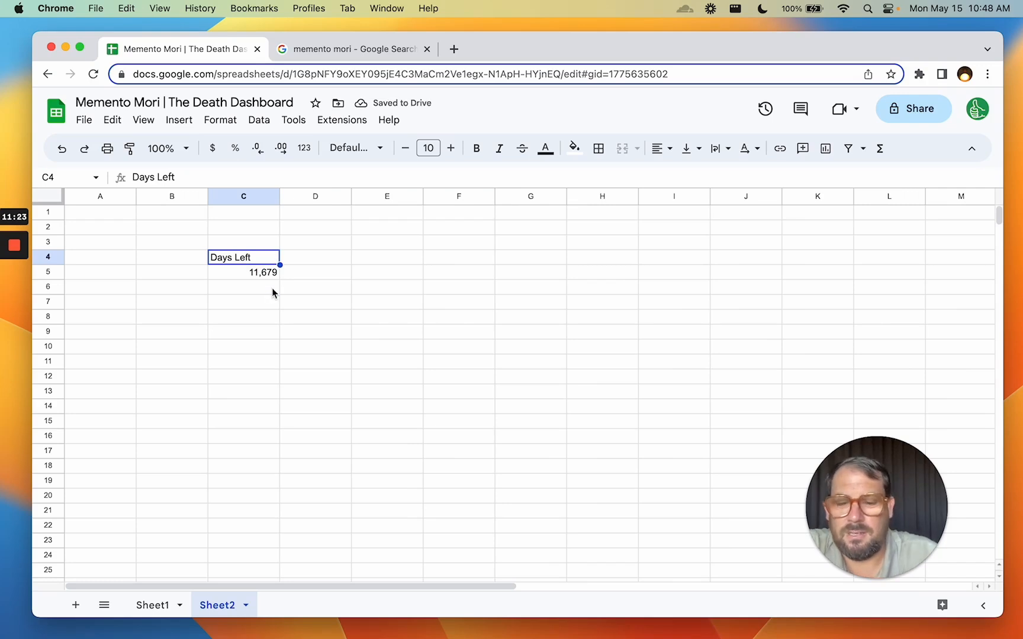
pyautogui.write('days')
pyautogui.press('BackSpace')
pyautogui.press('BackSpace')
pyautogui.press('BackSpace')
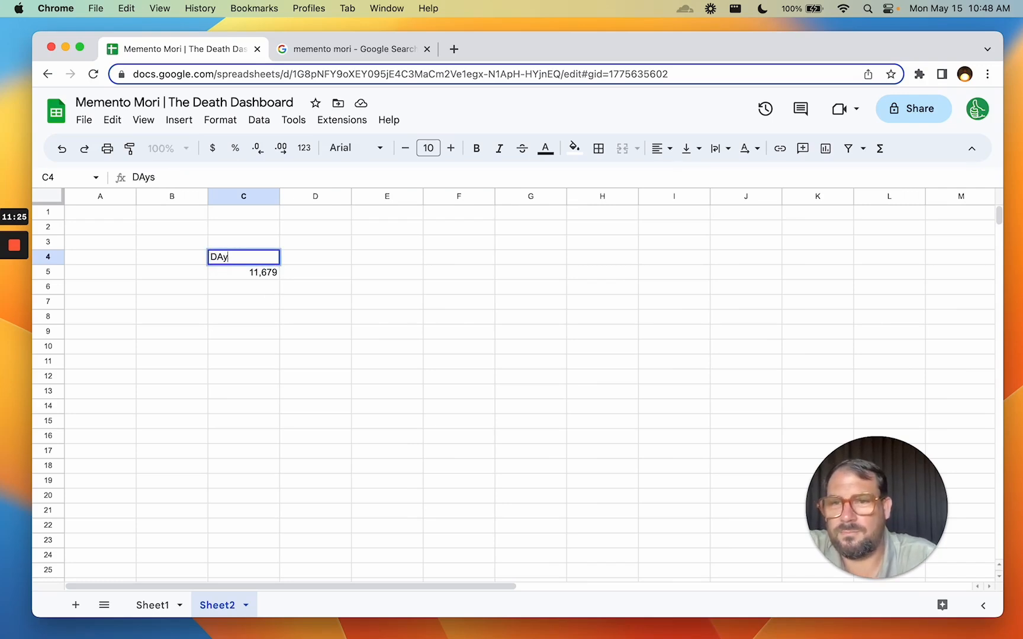
pyautogui.press('Return')
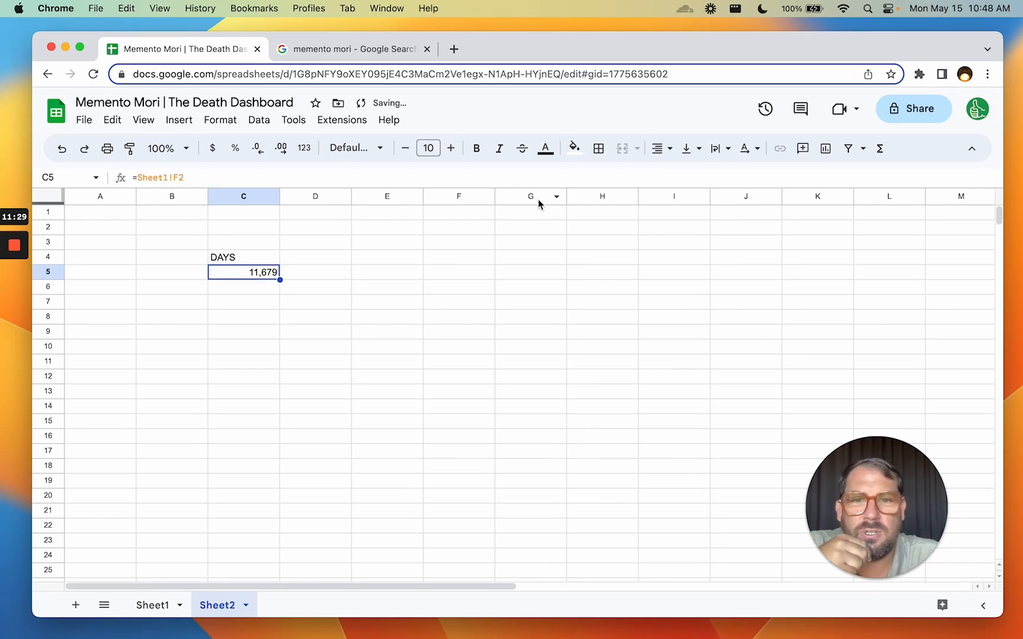
# - Create a new one-column sheet with the Tiny Sheets add-on
pyautogui.click(597, 196)
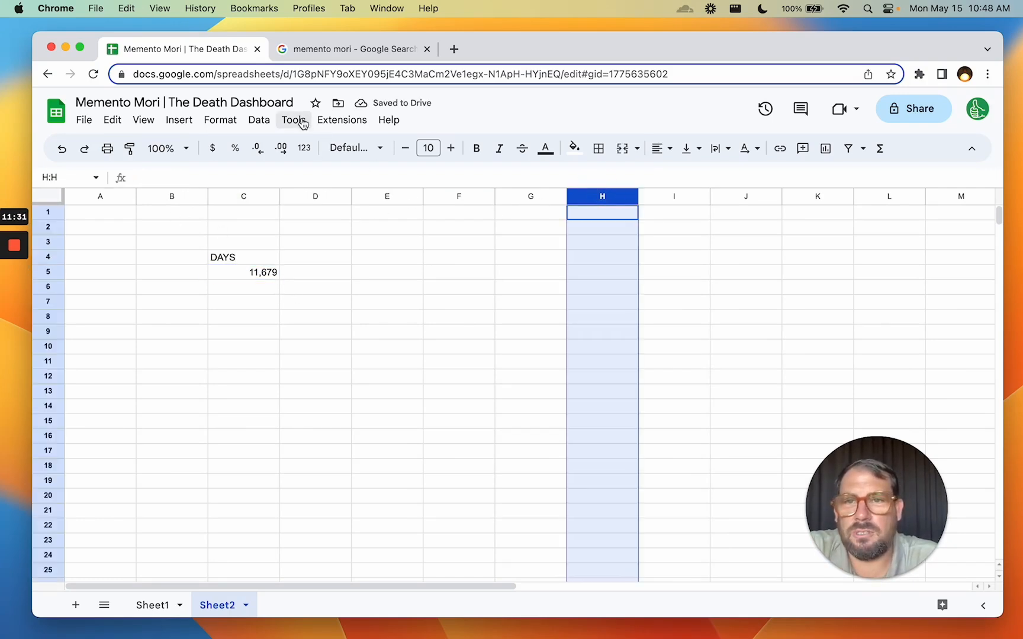
pyautogui.click(342, 120)
pyautogui.moveTo(427, 292)
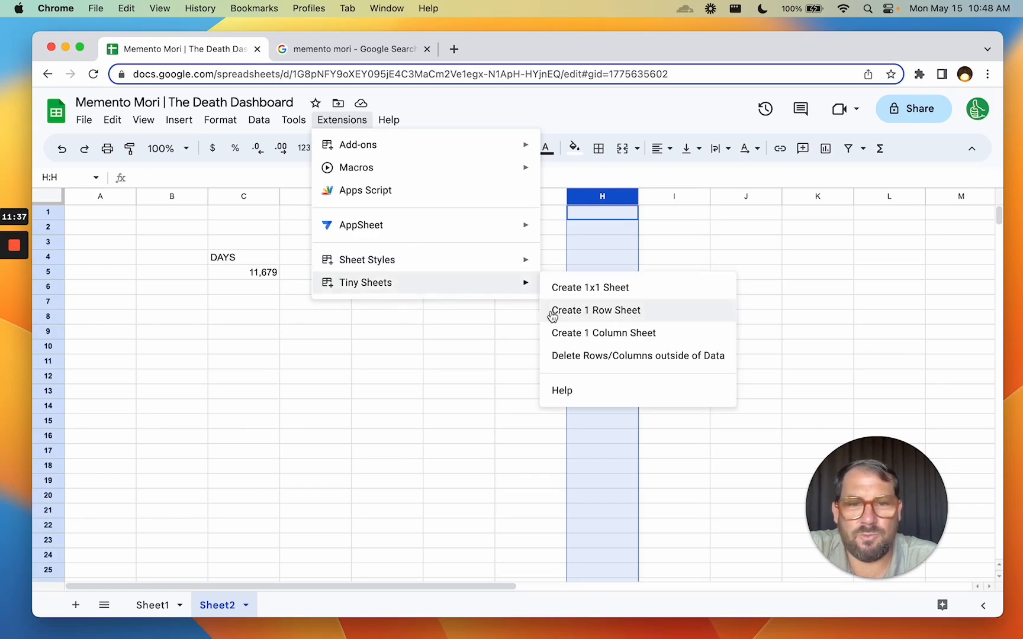
pyautogui.click(576, 336)
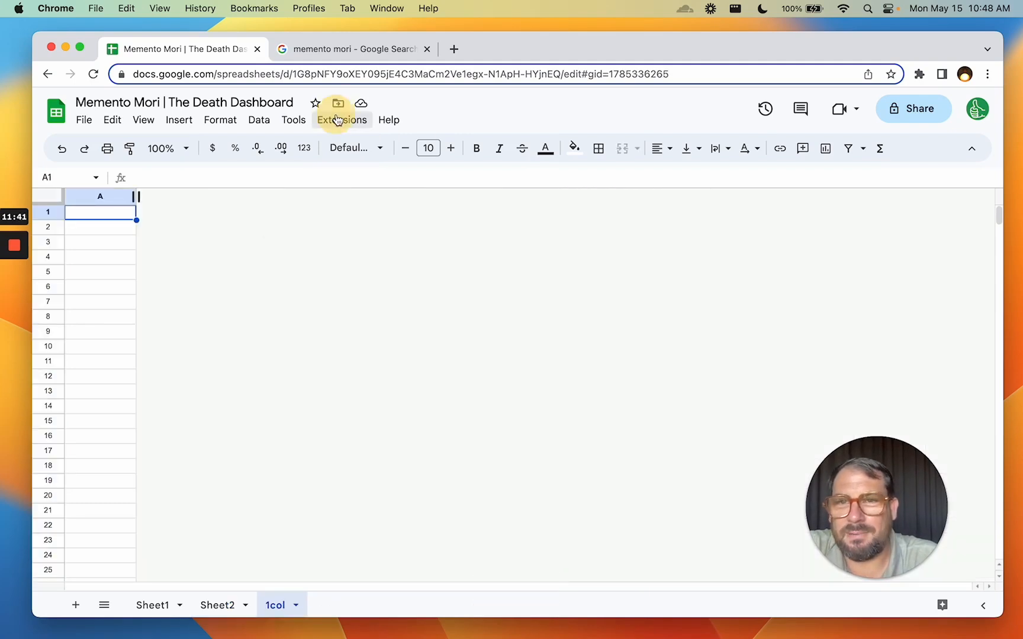
# - Delete all rows and columns outside the data on Sheet2 with the Tiny Sheets add-on
pyautogui.click(239, 616)
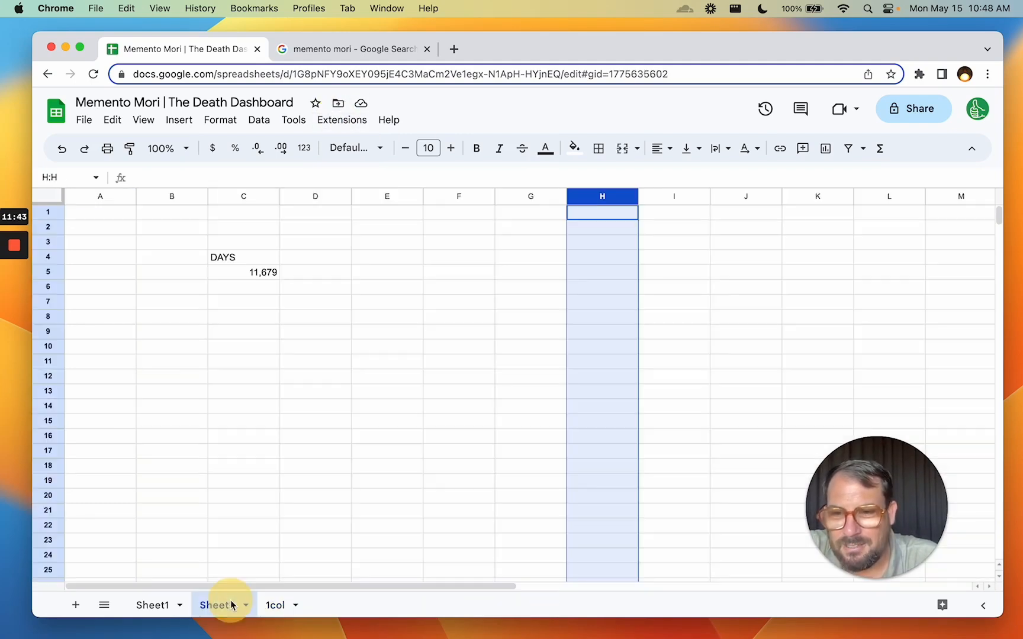
pyautogui.click(341, 119)
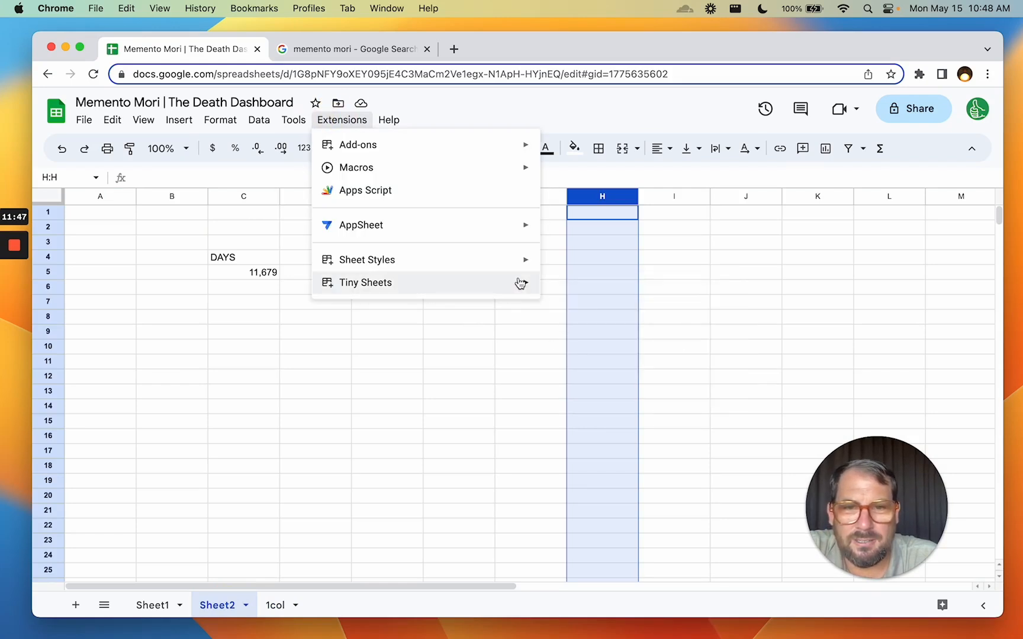
pyautogui.moveTo(516, 283)
pyautogui.click(596, 356)
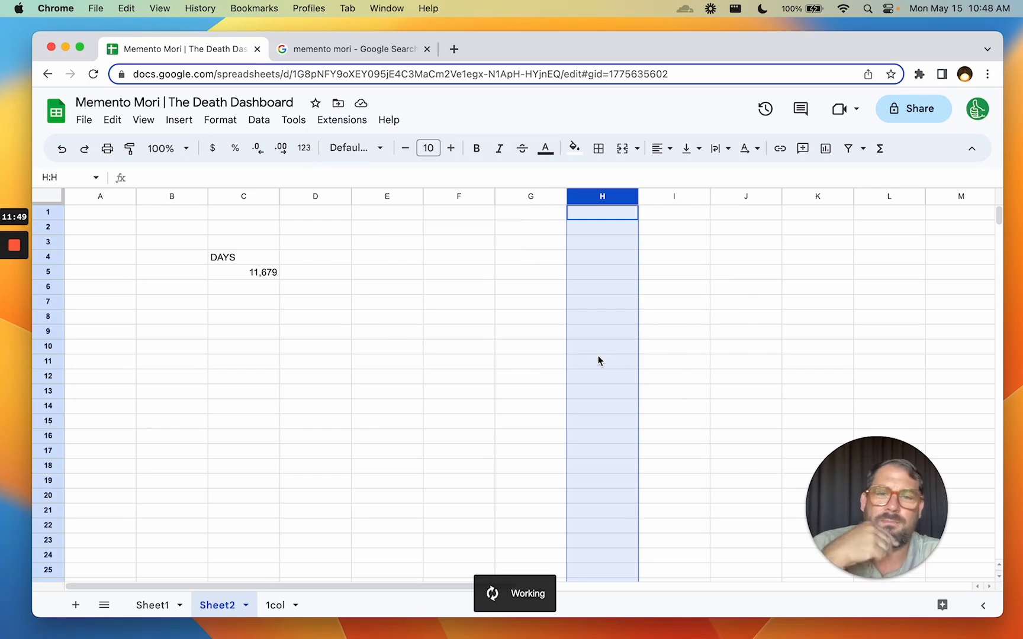
# - Widen column C and increase the height of row 5 to enlarge the cell holding the days value
pyautogui.click(109, 219)
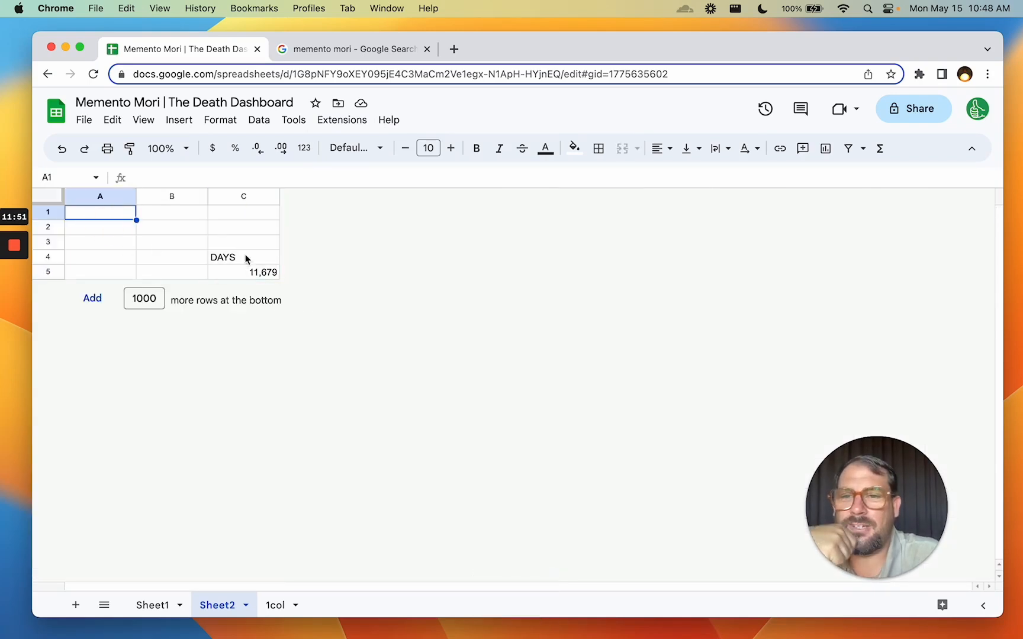
pyautogui.click(245, 198)
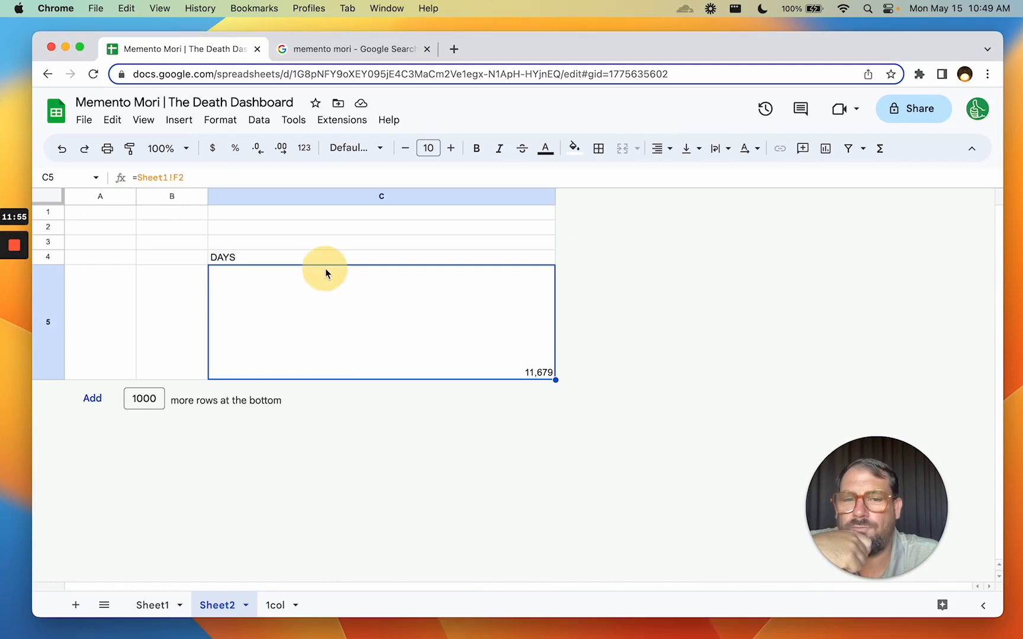
pyautogui.click(326, 261)
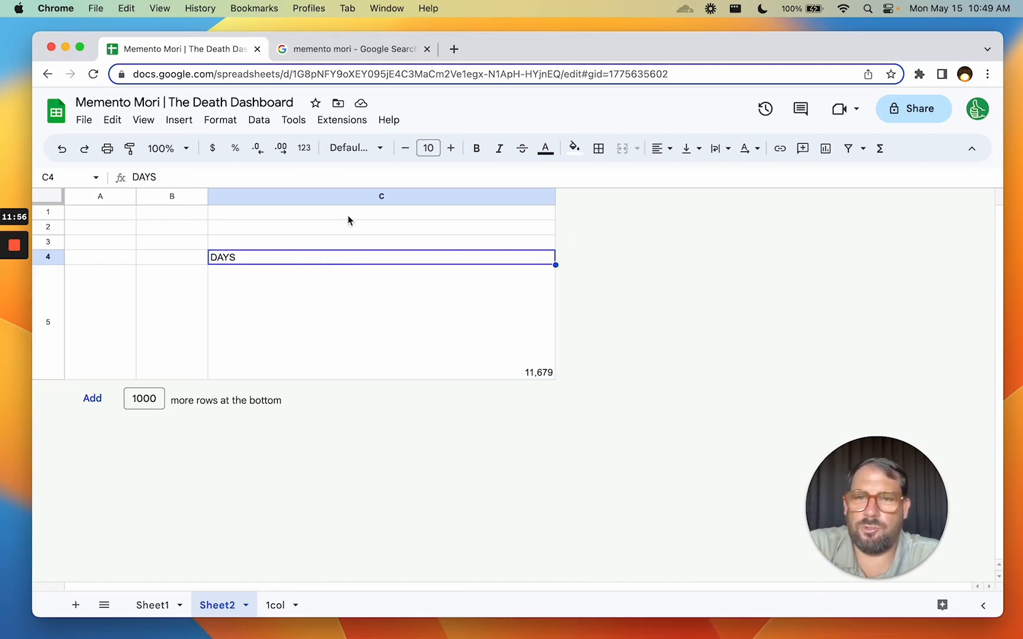
# - Insert one column to the right of column C and one row below row 5
pyautogui.click(335, 196)
pyautogui.rightClick(336, 196)
pyautogui.click(430, 287)
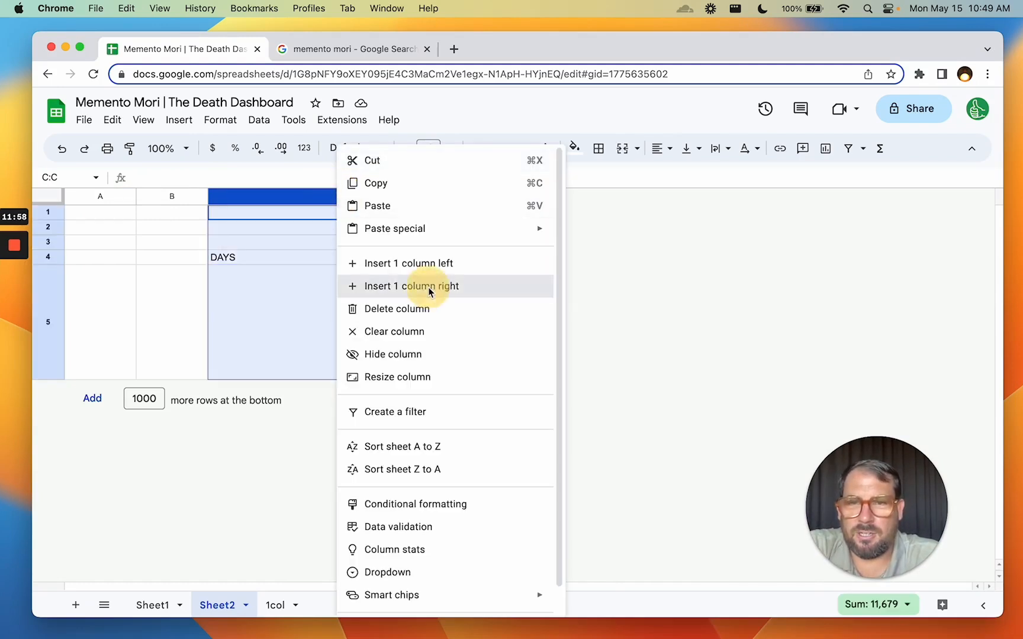
pyautogui.click(54, 332)
pyautogui.rightClick(57, 334)
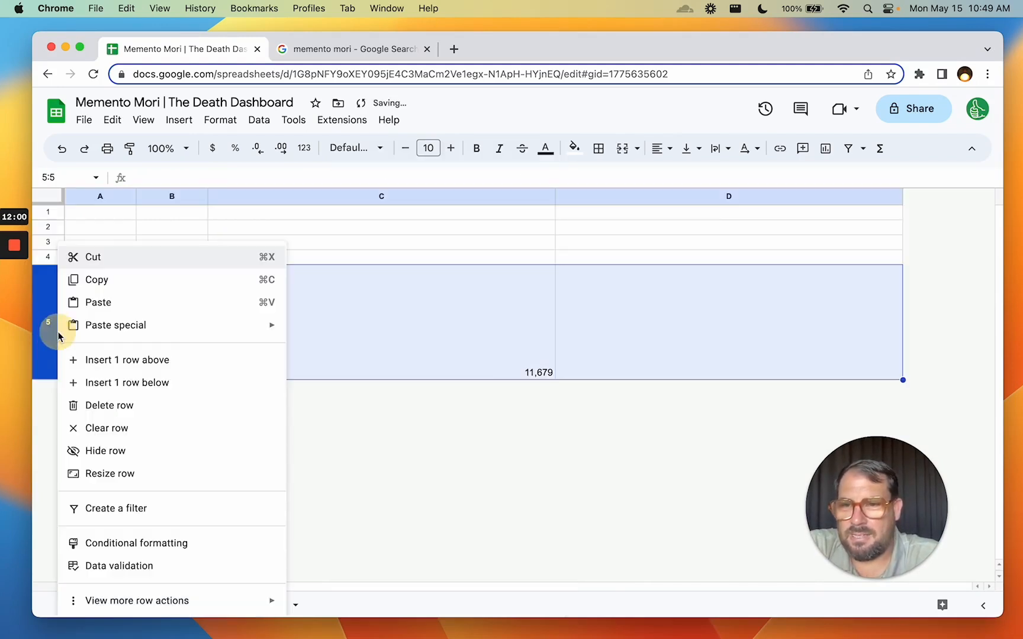
pyautogui.click(128, 381)
pyautogui.click(454, 323)
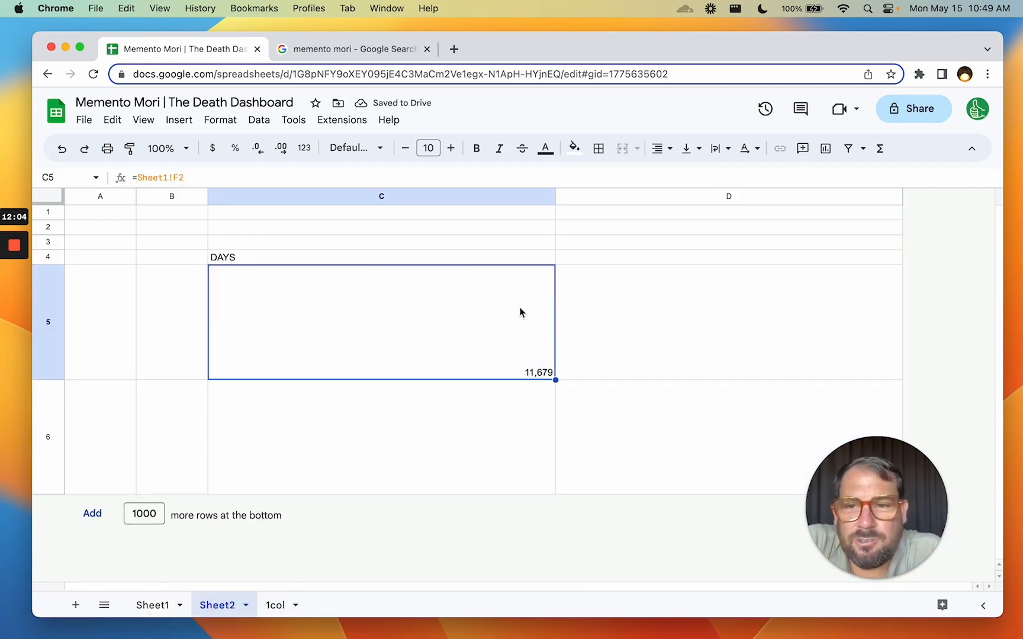
# - Format the whole of Sheet2 with white text on a black fill
pyautogui.moveTo(364, 258); pyautogui.dragTo(367, 308)
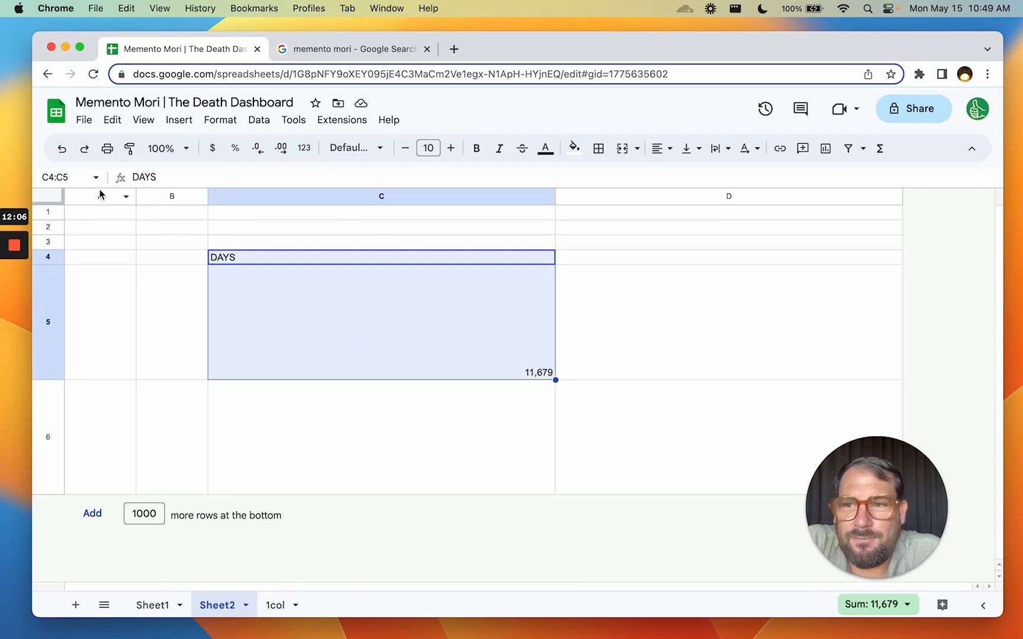
pyautogui.click(53, 196)
pyautogui.click(545, 148)
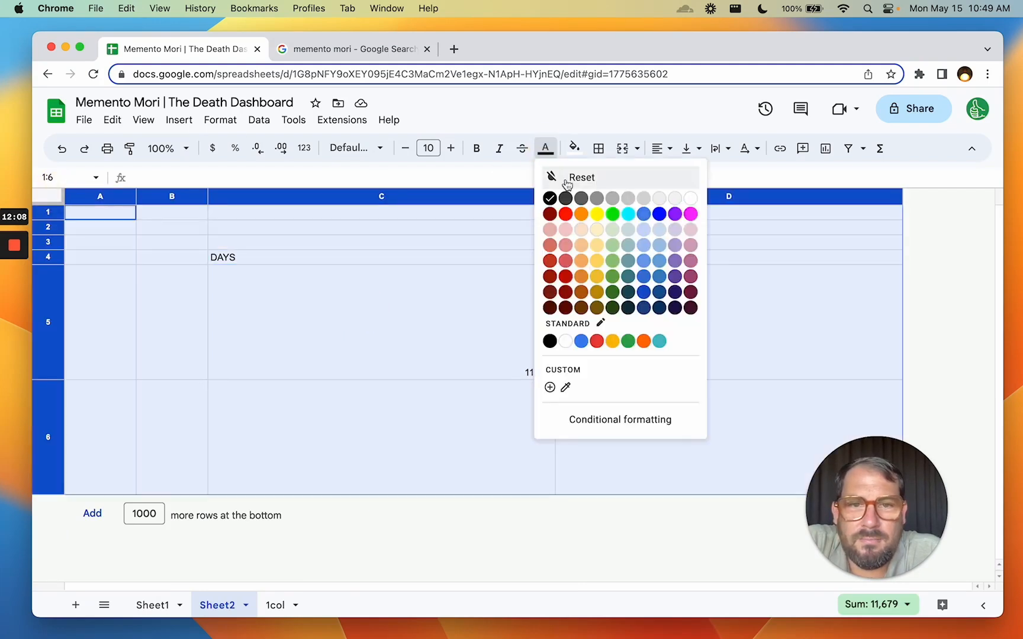
pyautogui.click(676, 200)
pyautogui.click(575, 148)
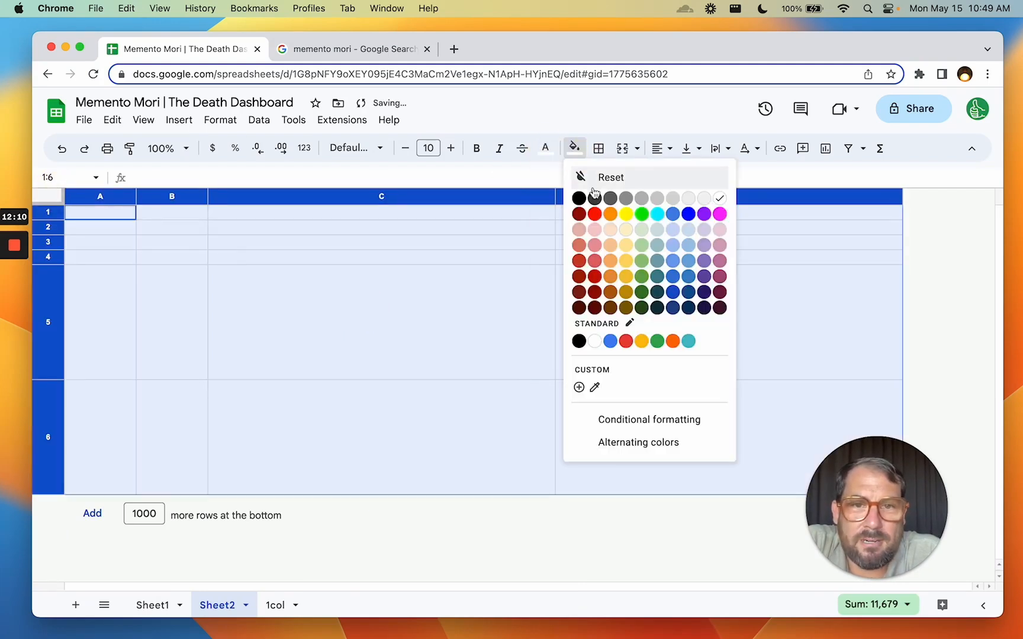
pyautogui.click(579, 198)
pyautogui.click(402, 349)
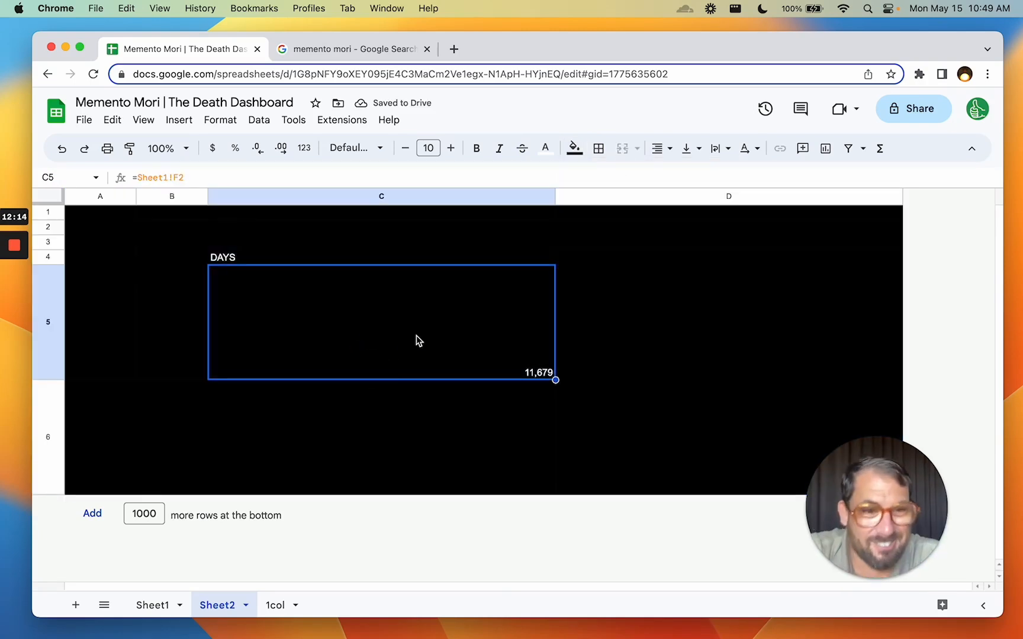
# - Center the DAYS label and the days value horizontally in cells C4:C5
pyautogui.moveTo(314, 259); pyautogui.dragTo(314, 299)
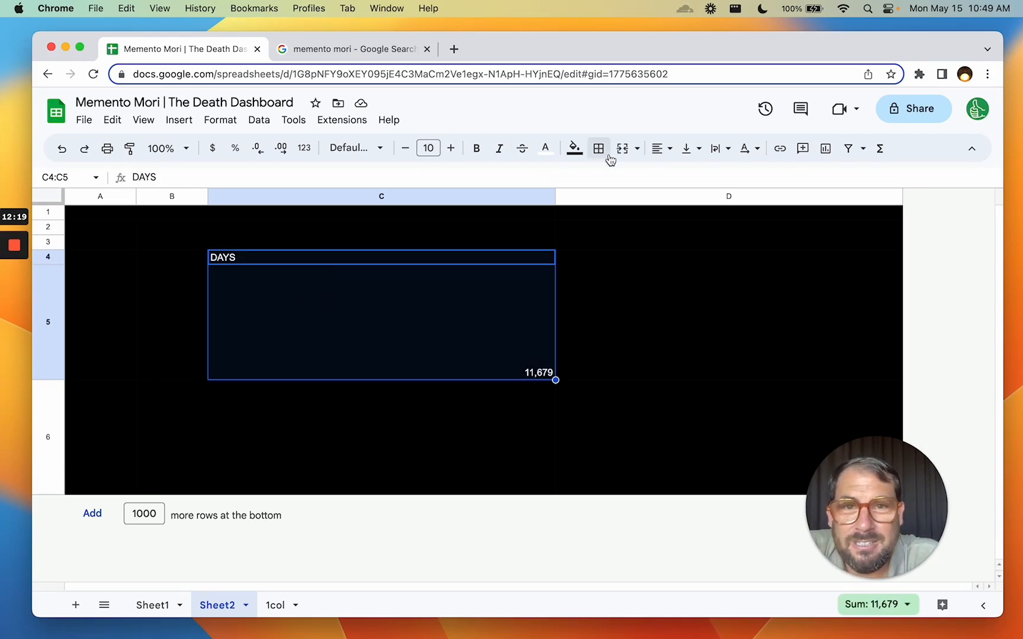
pyautogui.click(659, 148)
pyautogui.click(684, 175)
# - Open the Memento Mori Procreate Kit image in the Google image results and capture a screenshot of its skull painting
pyautogui.hotkey('ctrl', 'Tab')
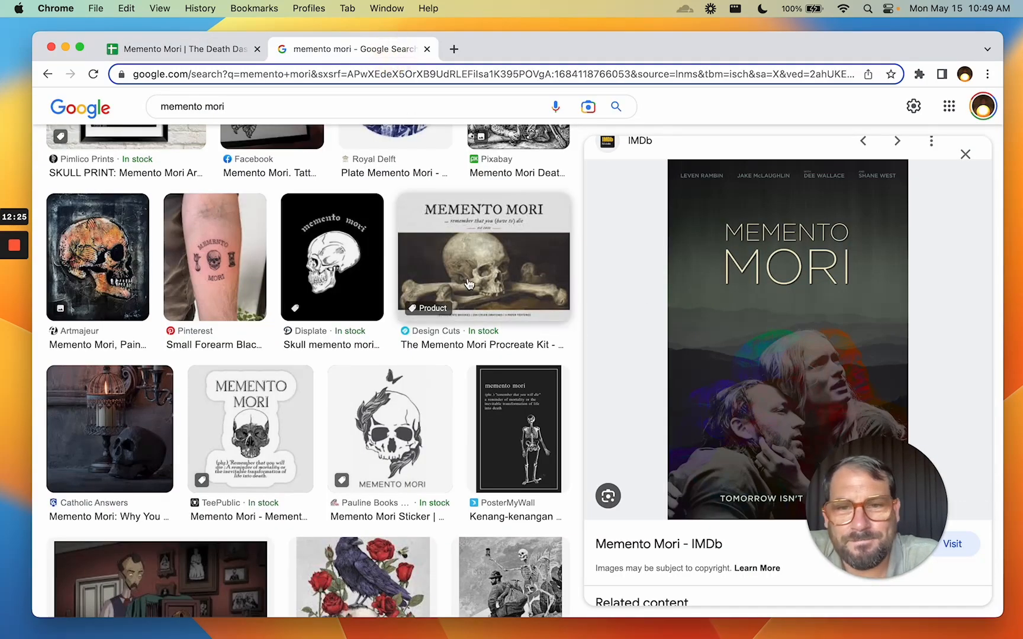
pyautogui.click(468, 284)
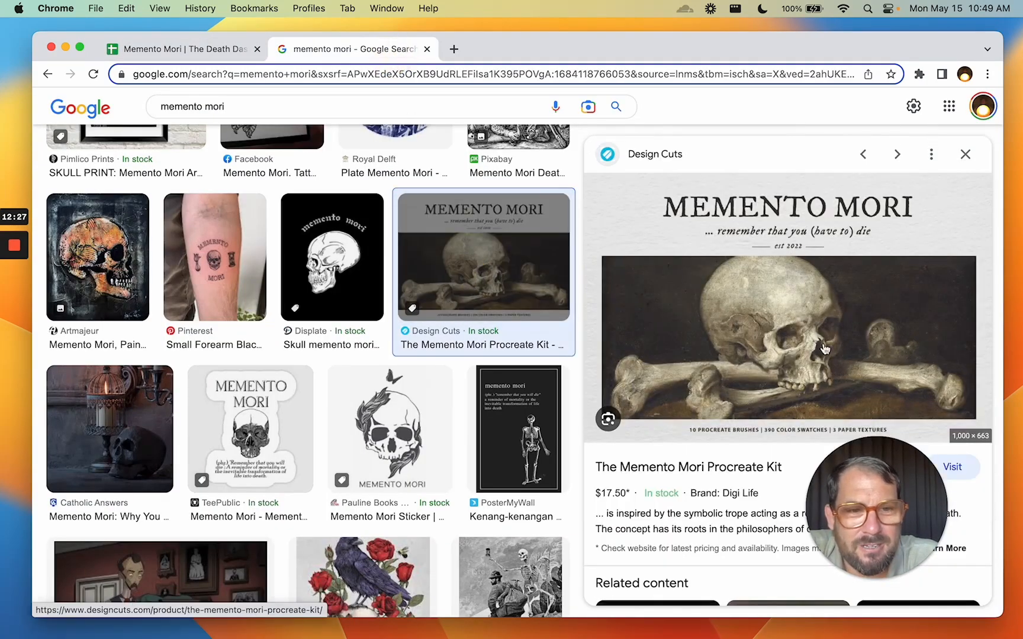
pyautogui.scroll(-1, 805, 331)
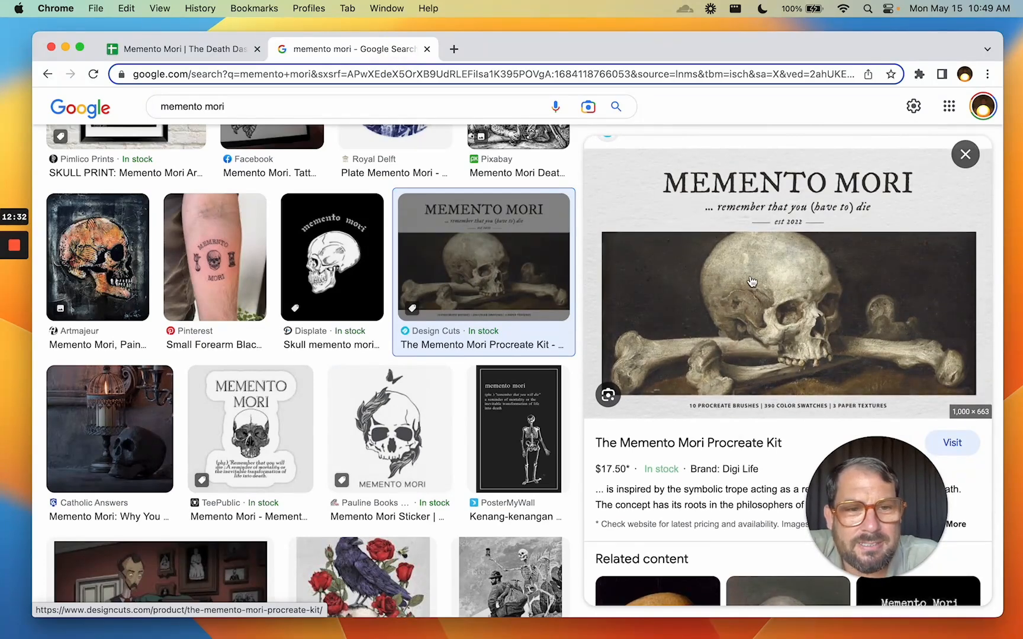
pyautogui.scroll(-2, 751, 282)
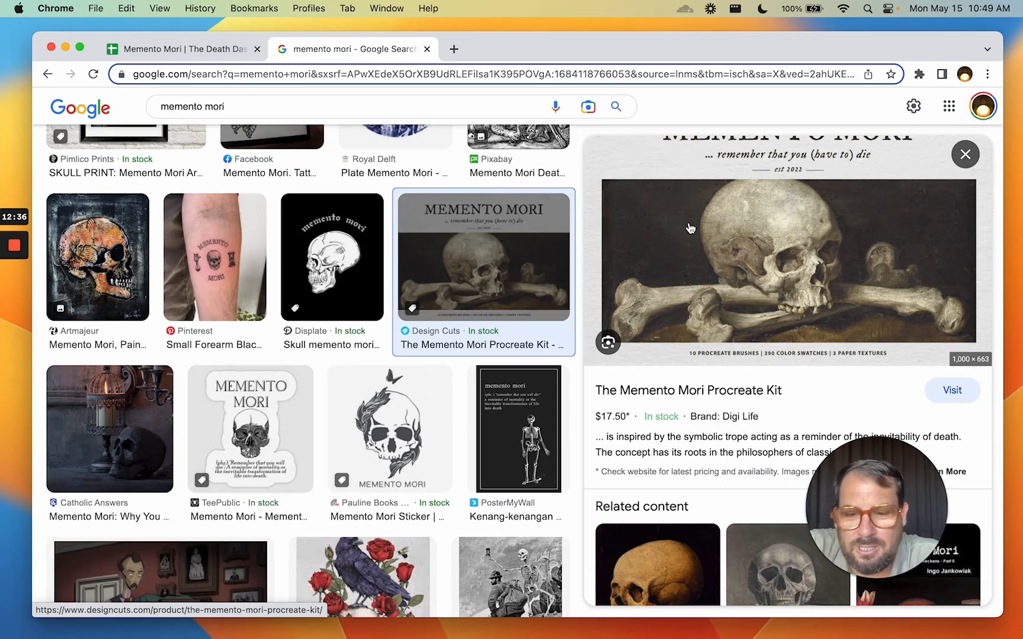
pyautogui.moveTo(623, 197); pyautogui.dragTo(948, 357)
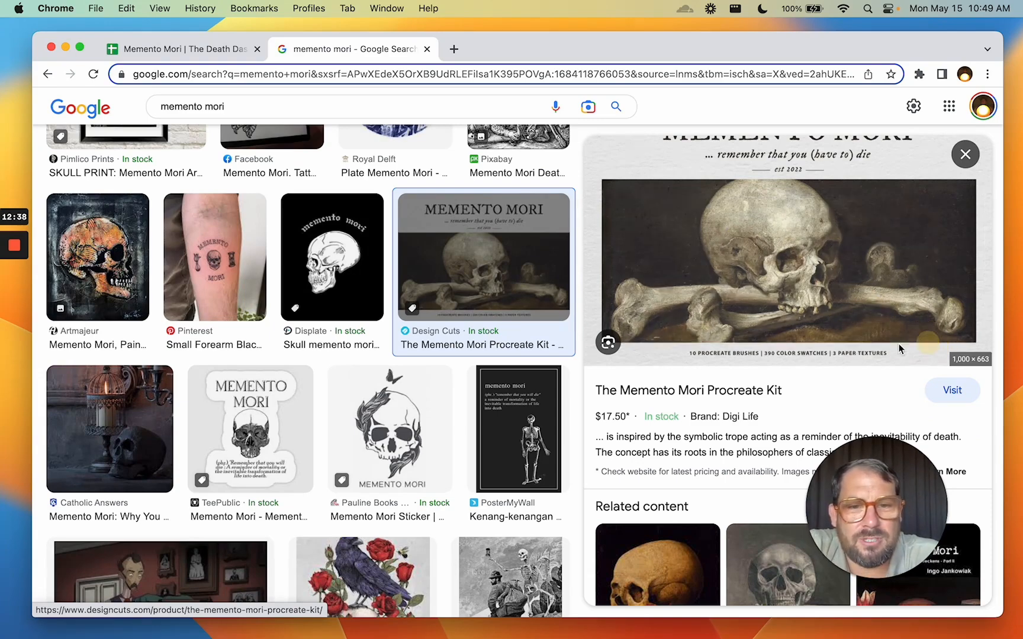
# - Open html-color-codes.info/colors-from-image in a new browser tab and load the skull painting screenshot
pyautogui.click(177, 49)
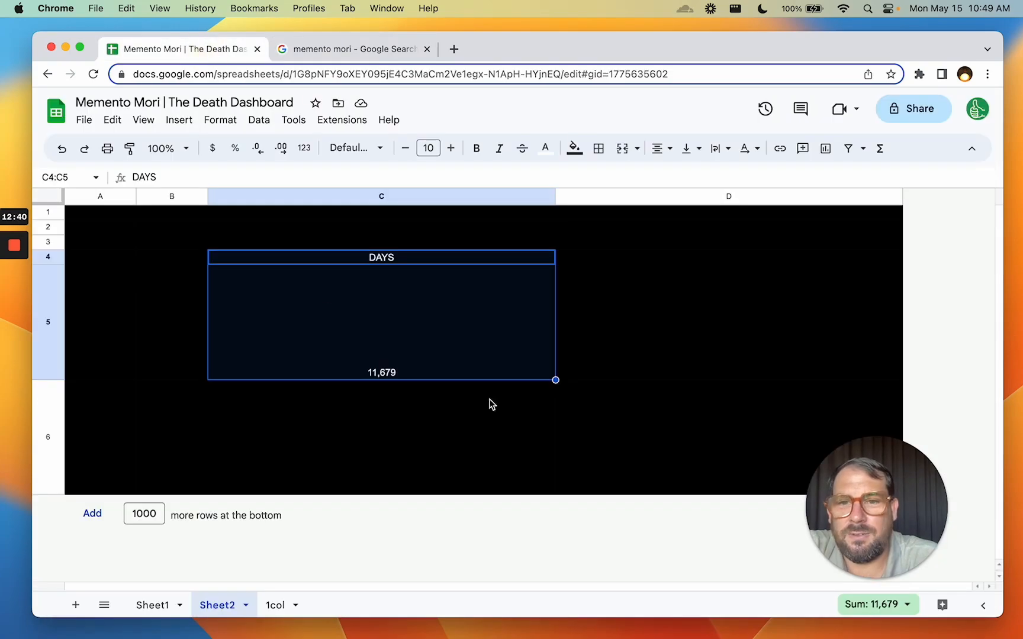
pyautogui.click(502, 394)
pyautogui.press('super+t')
pyautogui.write('html')
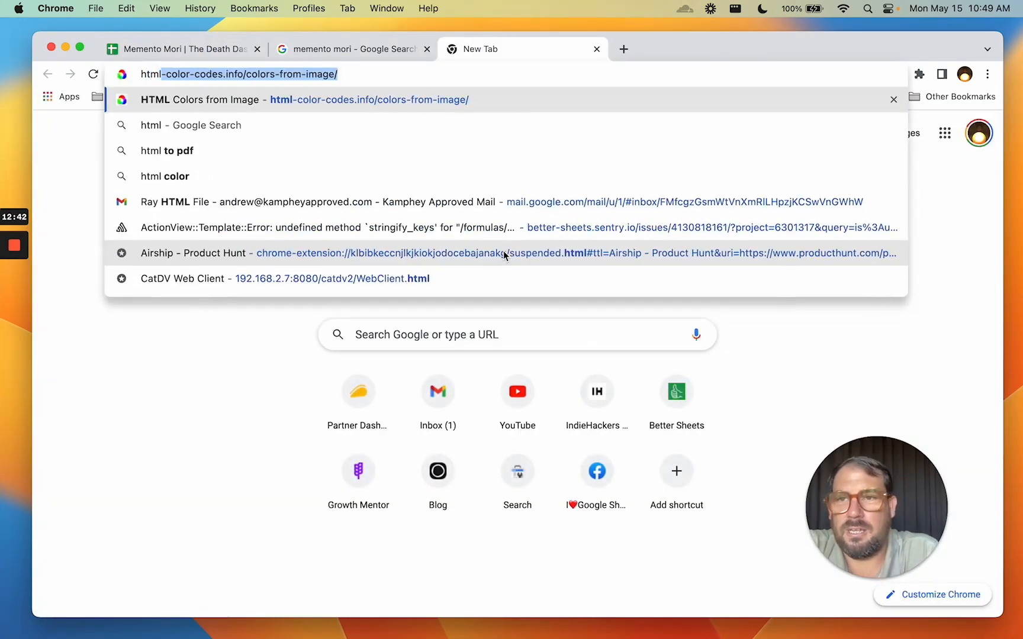
pyautogui.press('Return')
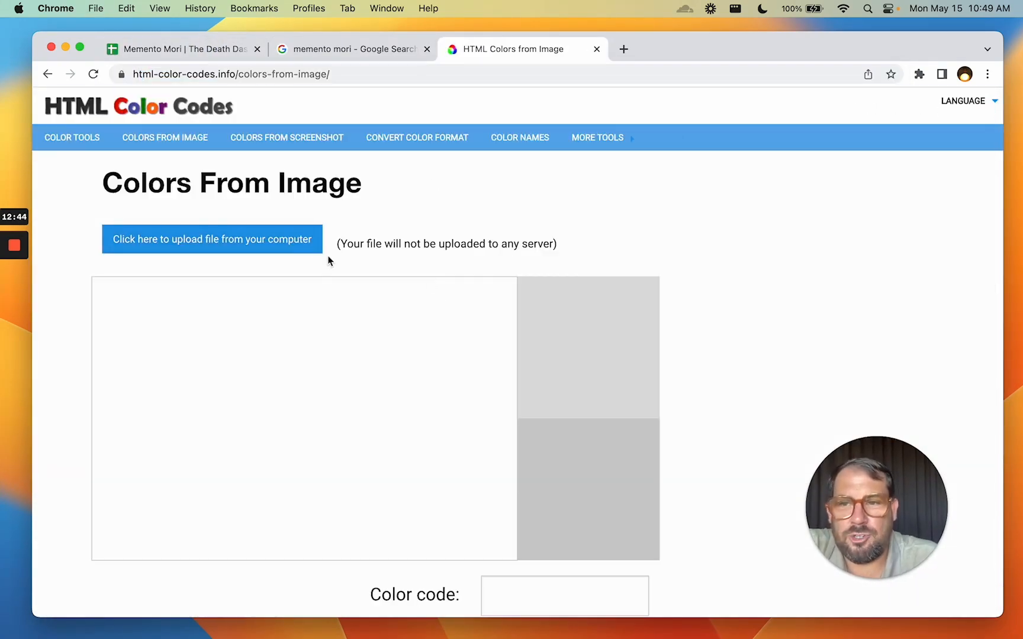
pyautogui.click(282, 240)
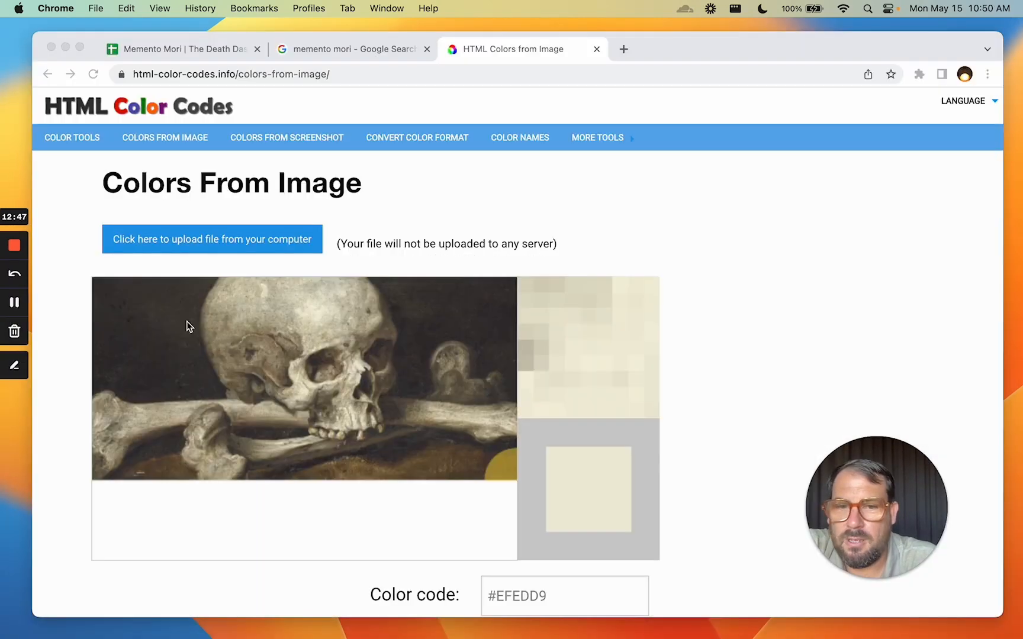
# - Copy the cream color code EFEDD9 sampled from the skull painting
pyautogui.scroll(-1, 400, 401)
pyautogui.scroll(-2, 400, 401)
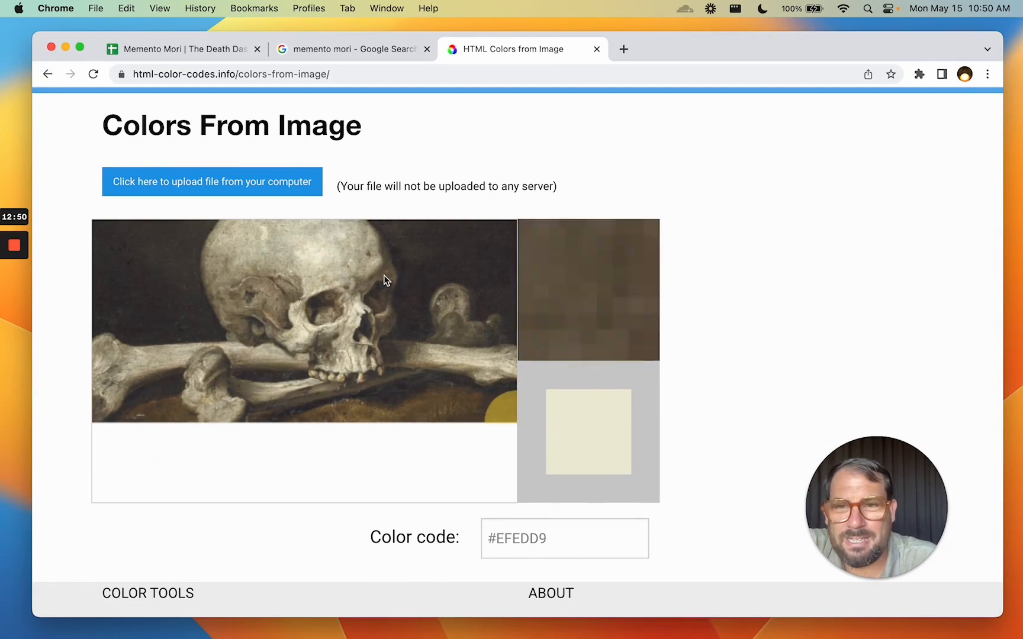
pyautogui.moveTo(498, 536); pyautogui.dragTo(580, 539)
pyautogui.press('super+c')
# - Return to the spreadsheet and set the text color of all of Sheet2 to the custom color EFEDD9
pyautogui.click(345, 52)
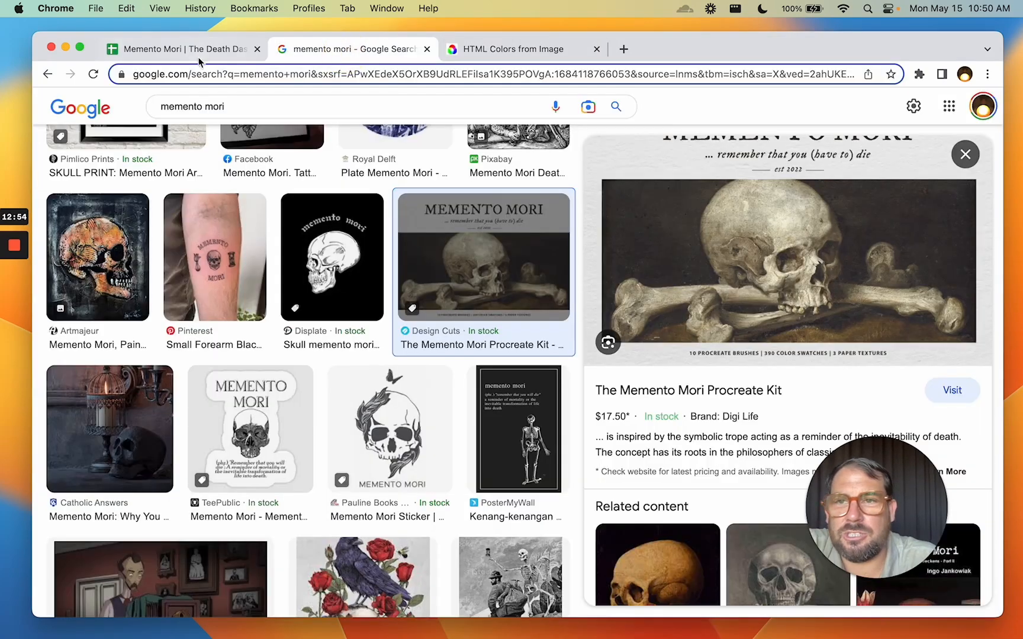
pyautogui.click(201, 56)
pyautogui.click(49, 198)
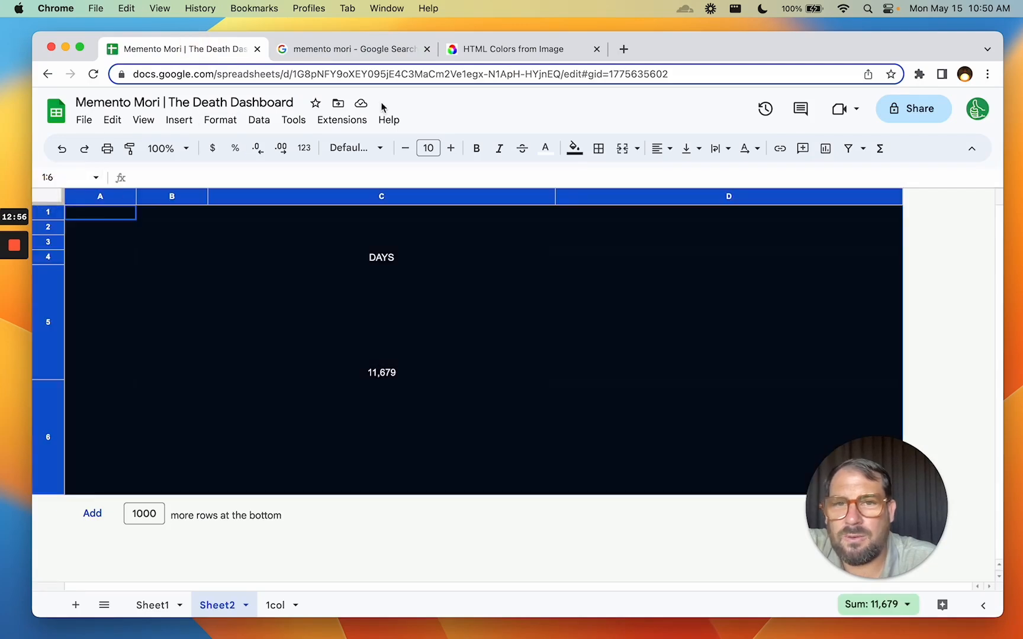
pyautogui.click(545, 148)
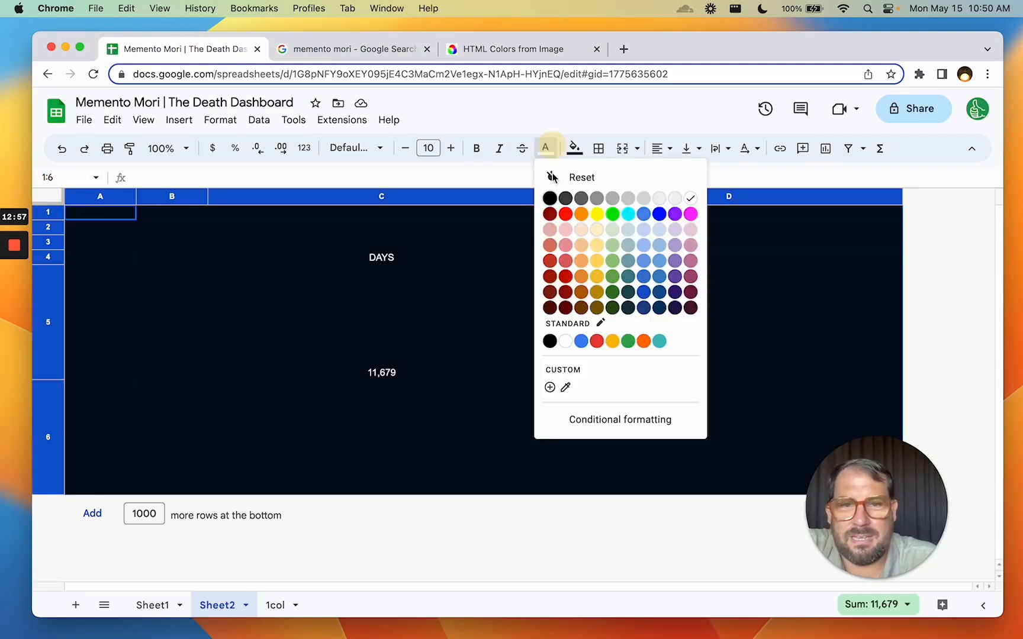
pyautogui.click(567, 387)
pyautogui.press('super+v')
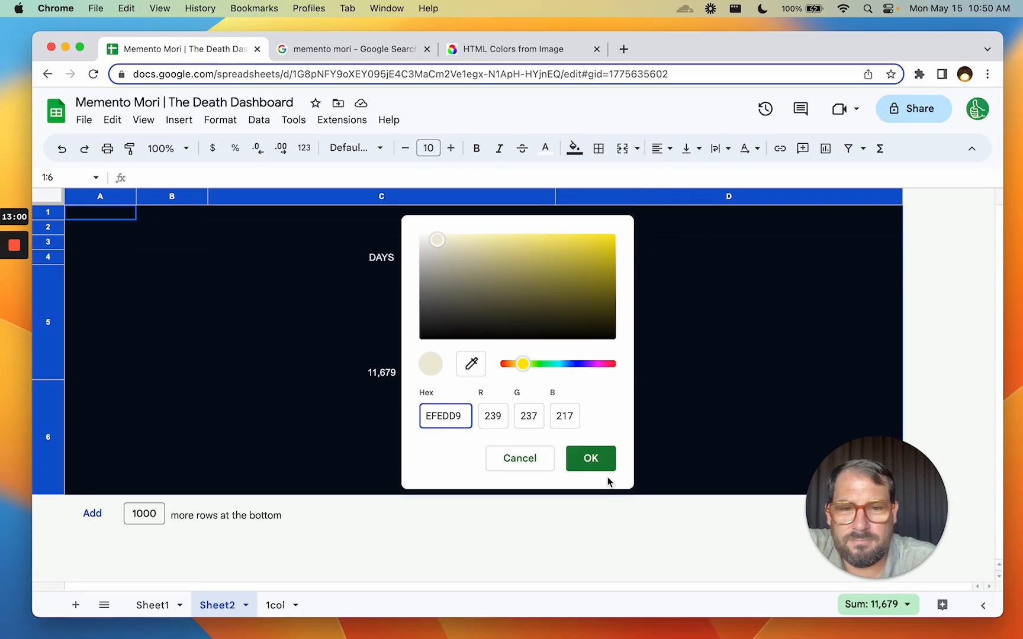
pyautogui.click(594, 461)
# - Sample the dark background beside the skull on the Colors From Image page and copy the color code 47413A
pyautogui.click(479, 49)
pyautogui.click(465, 256)
pyautogui.click(508, 539)
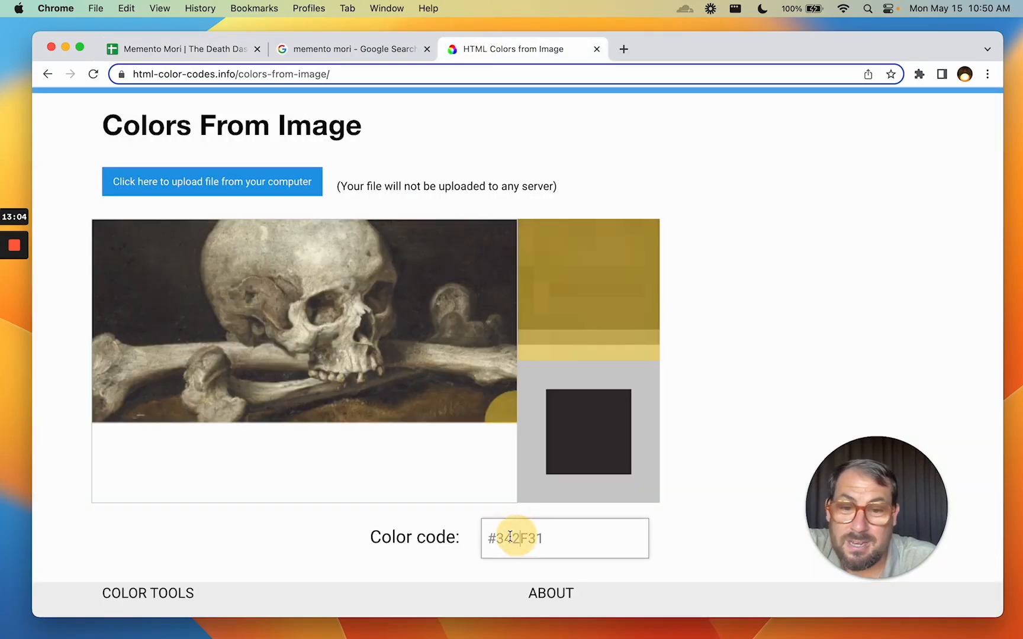
pyautogui.doubleClick(563, 537)
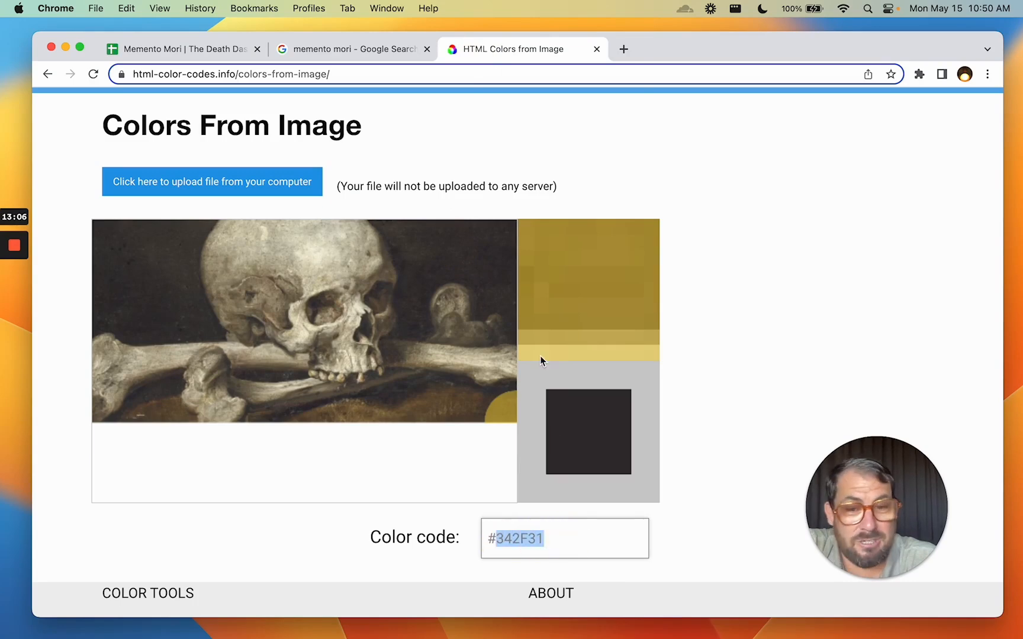
pyautogui.click(408, 254)
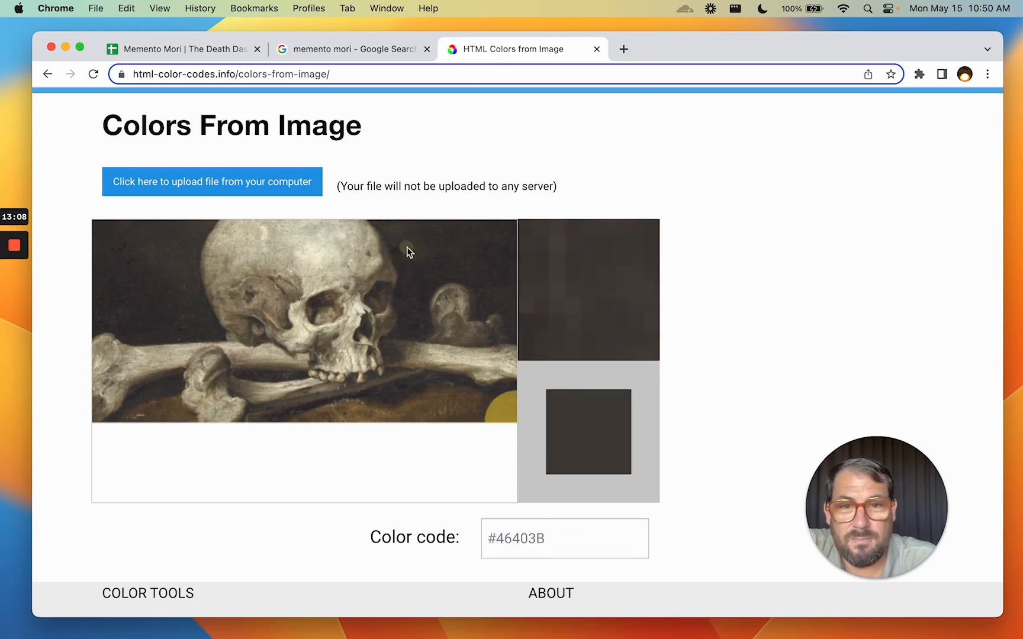
pyautogui.click(398, 238)
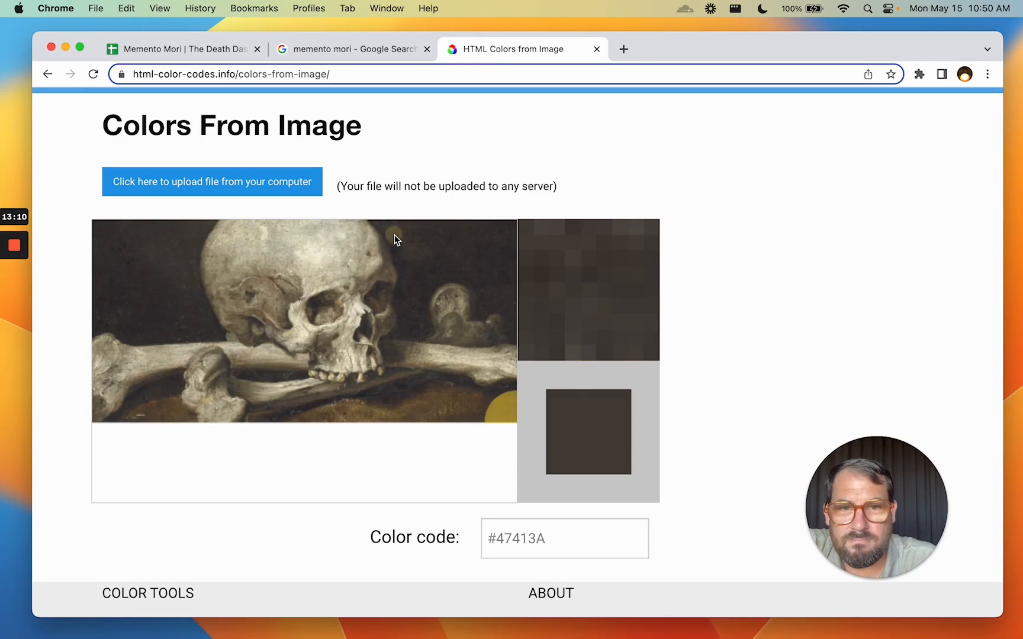
pyautogui.doubleClick(499, 538)
pyautogui.moveTo(495, 539); pyautogui.dragTo(571, 536)
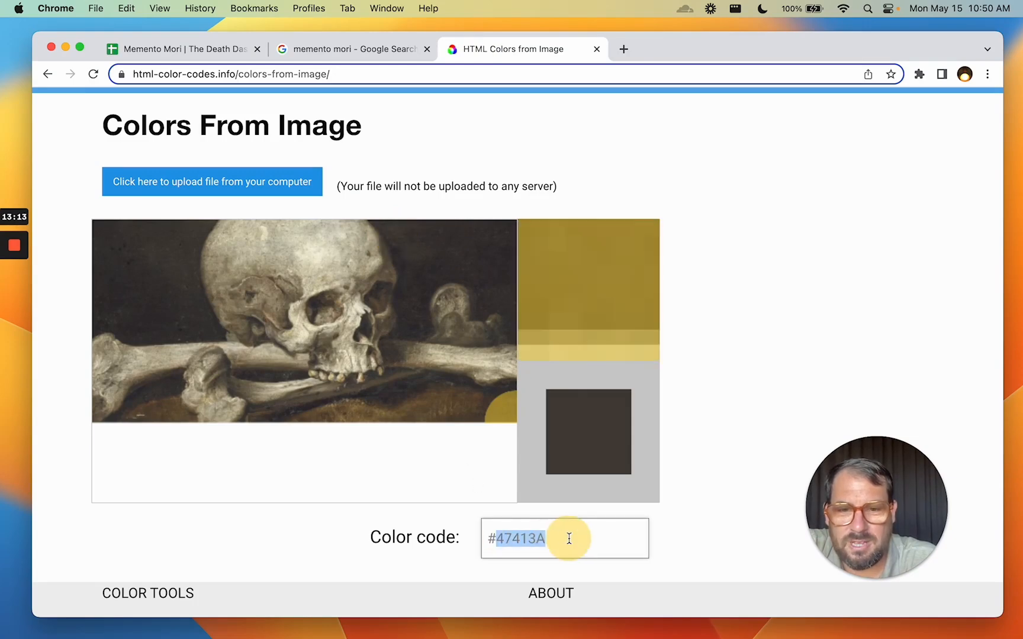
# - Fill all of Sheet2 with the copied custom color 47413A
pyautogui.click(232, 50)
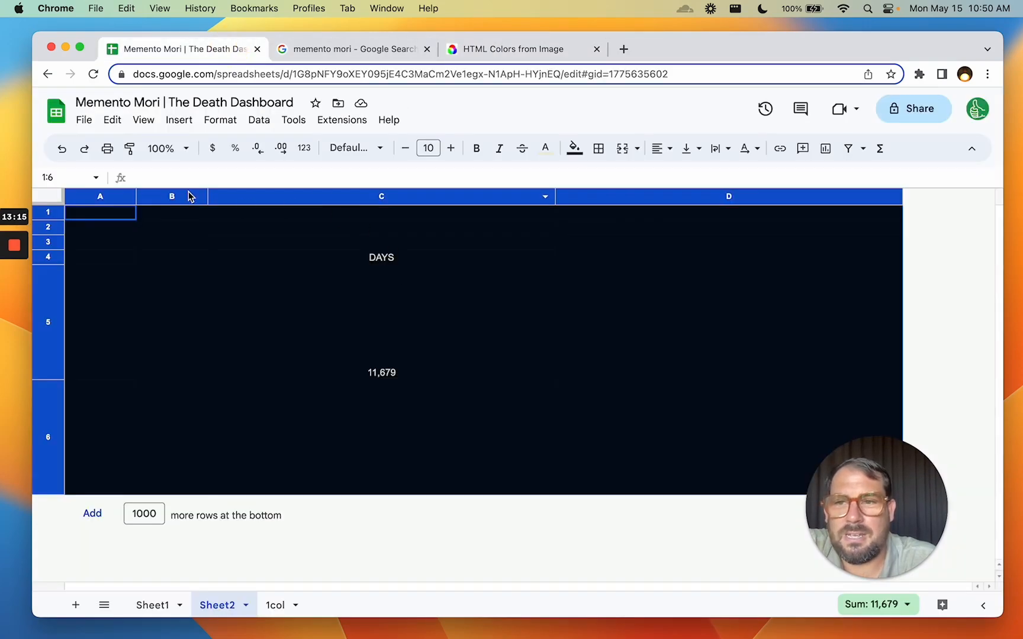
pyautogui.click(574, 148)
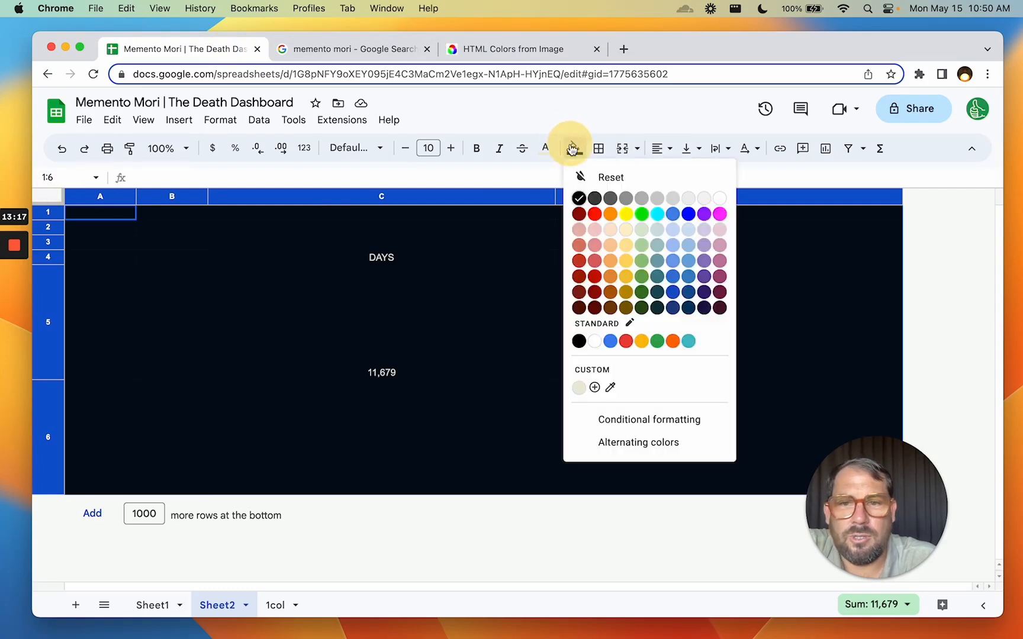
pyautogui.click(594, 387)
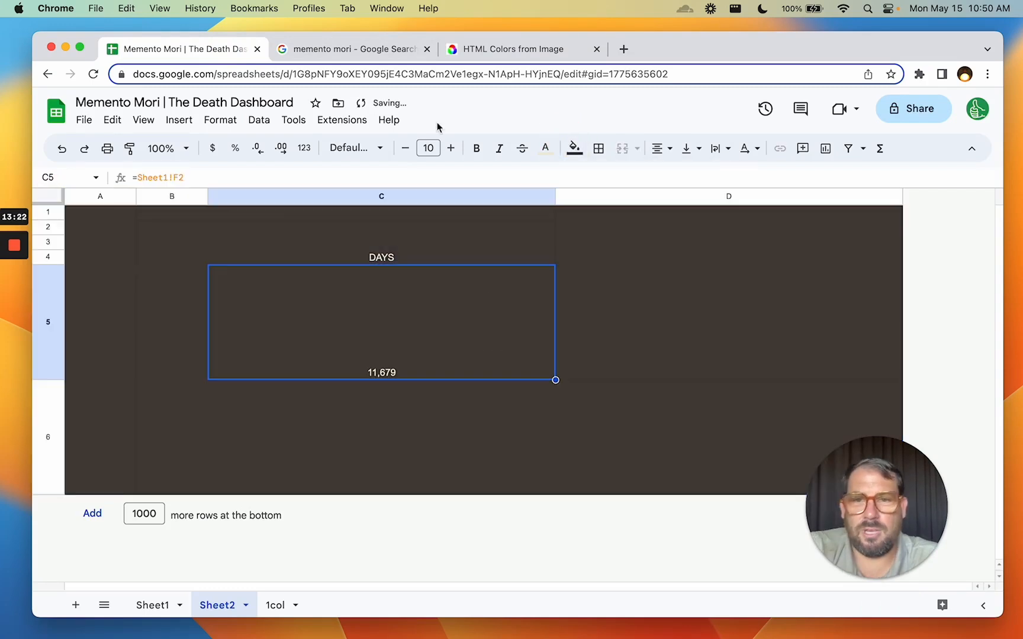
# - Hide the gridlines on Sheet2
pyautogui.click(144, 119)
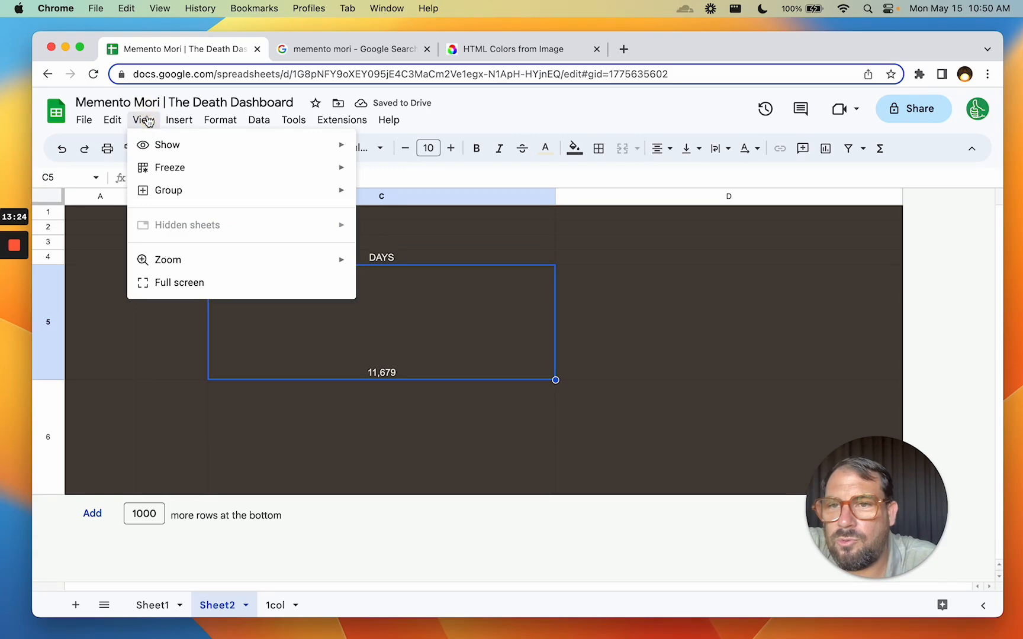
pyautogui.moveTo(283, 148)
pyautogui.click(383, 173)
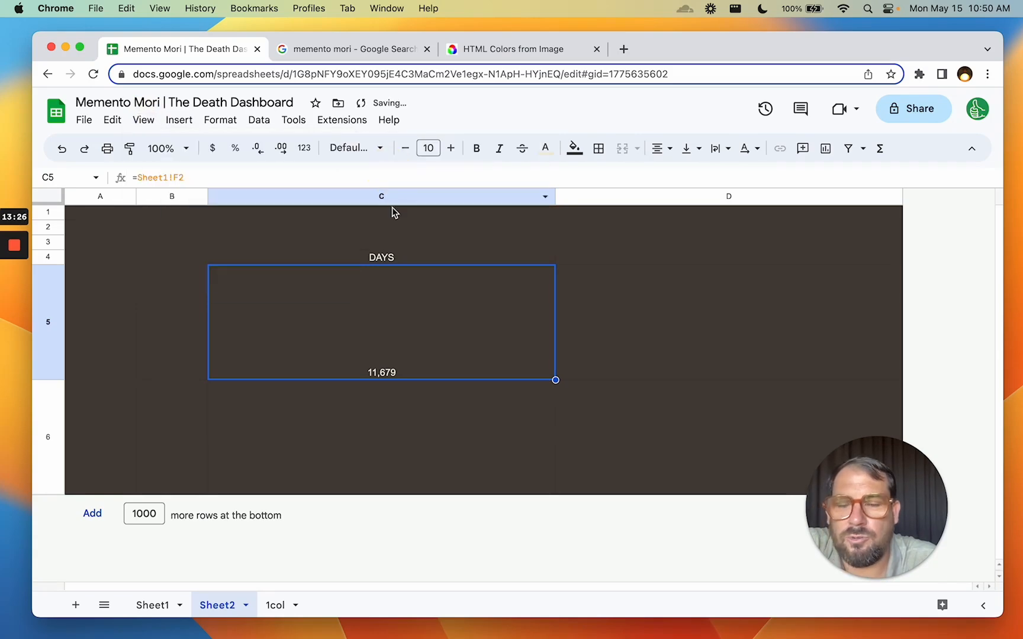
# - Close the image search page, sample the brown table surface in the skull painting, and copy the color code 69563E
pyautogui.click(376, 46)
pyautogui.click(426, 48)
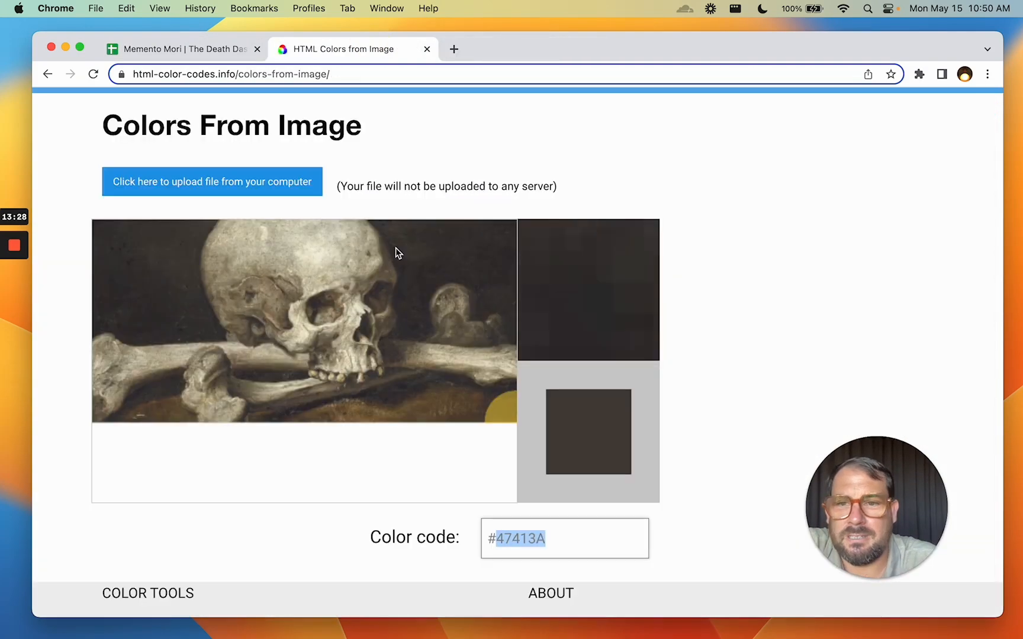
pyautogui.click(431, 414)
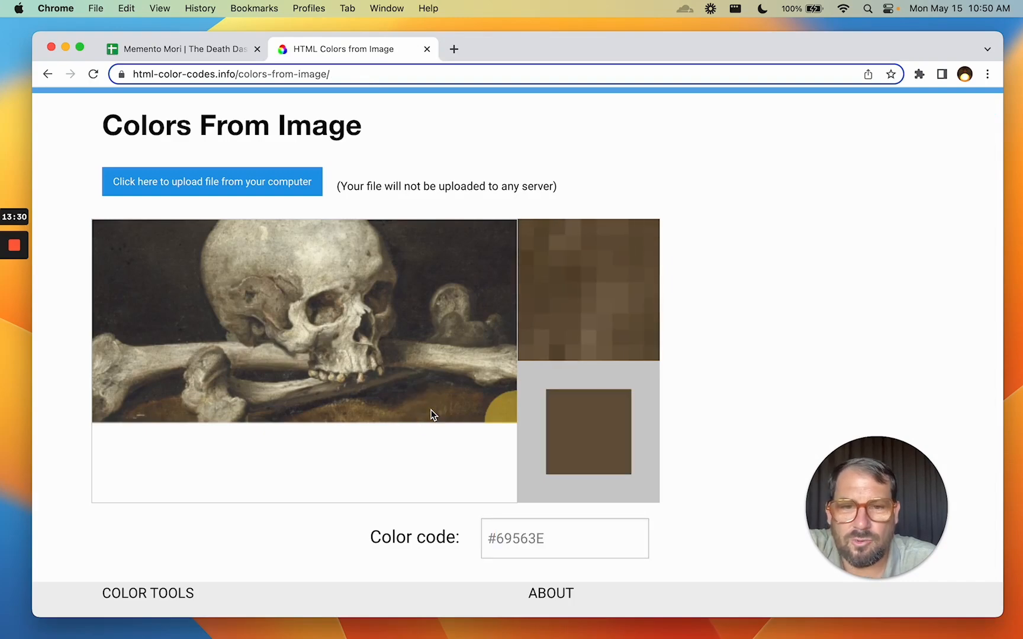
pyautogui.click(498, 537)
pyautogui.moveTo(507, 536); pyautogui.dragTo(571, 536)
pyautogui.press('super+c')
# - Switch back to the spreadsheet and add a thick bottom border to cell C5 on Sheet2
pyautogui.click(178, 50)
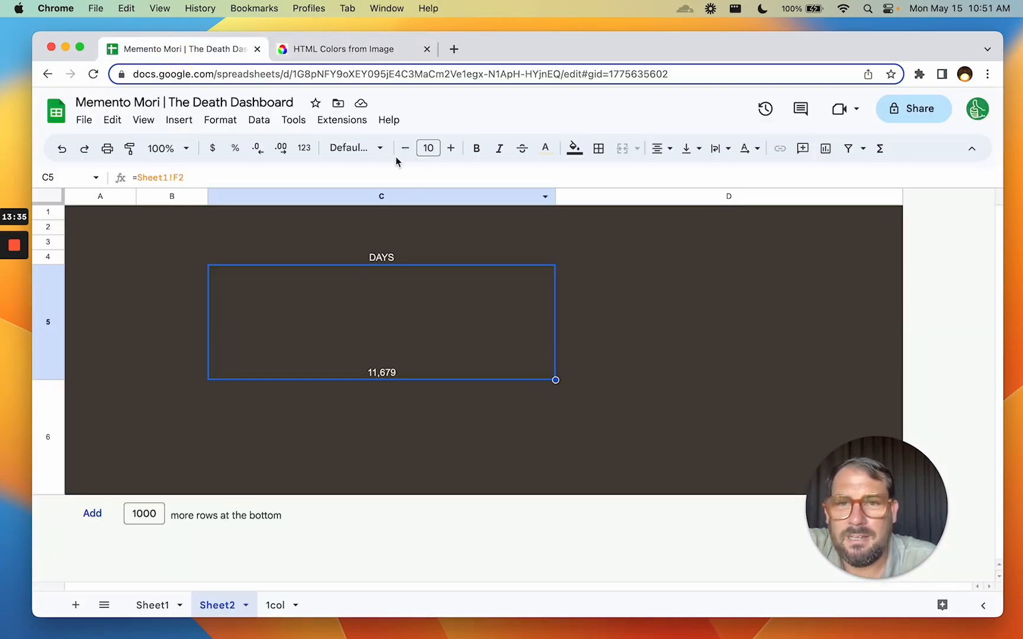
pyautogui.click(50, 367)
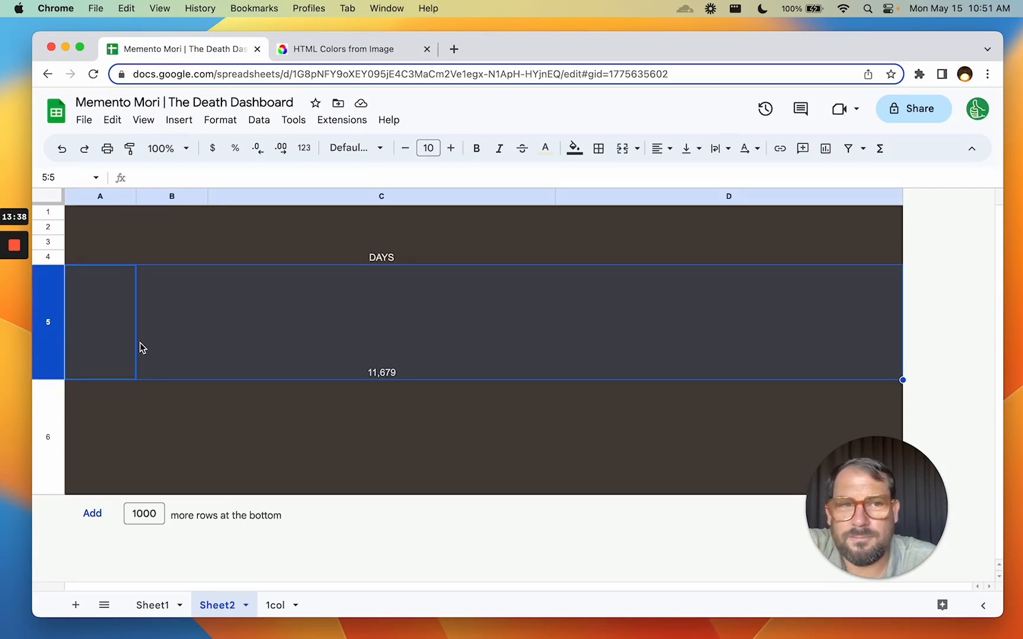
pyautogui.click(280, 245)
pyautogui.click(108, 217)
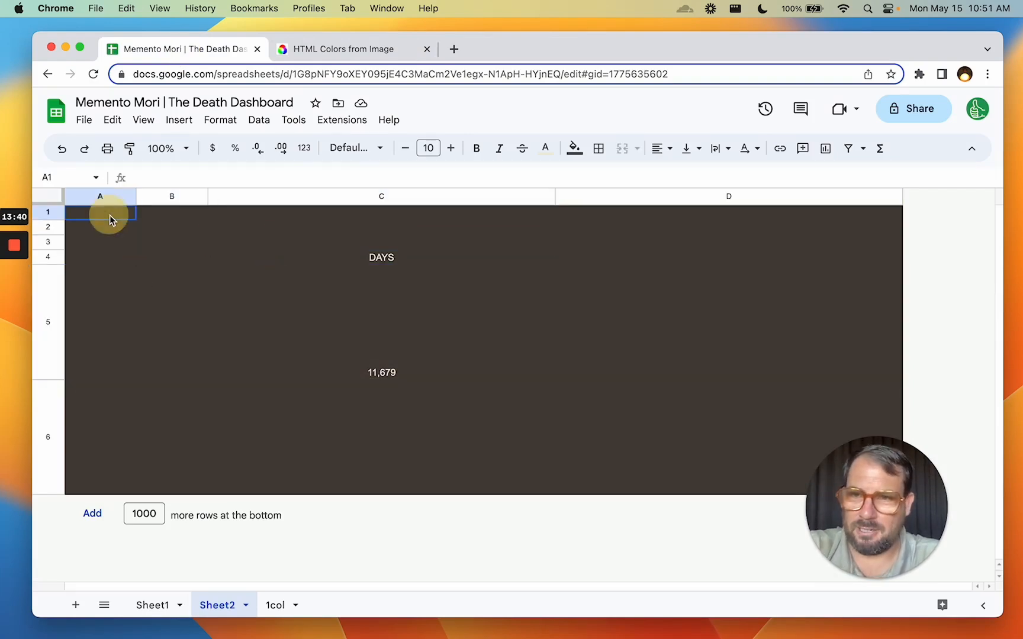
pyautogui.click(255, 324)
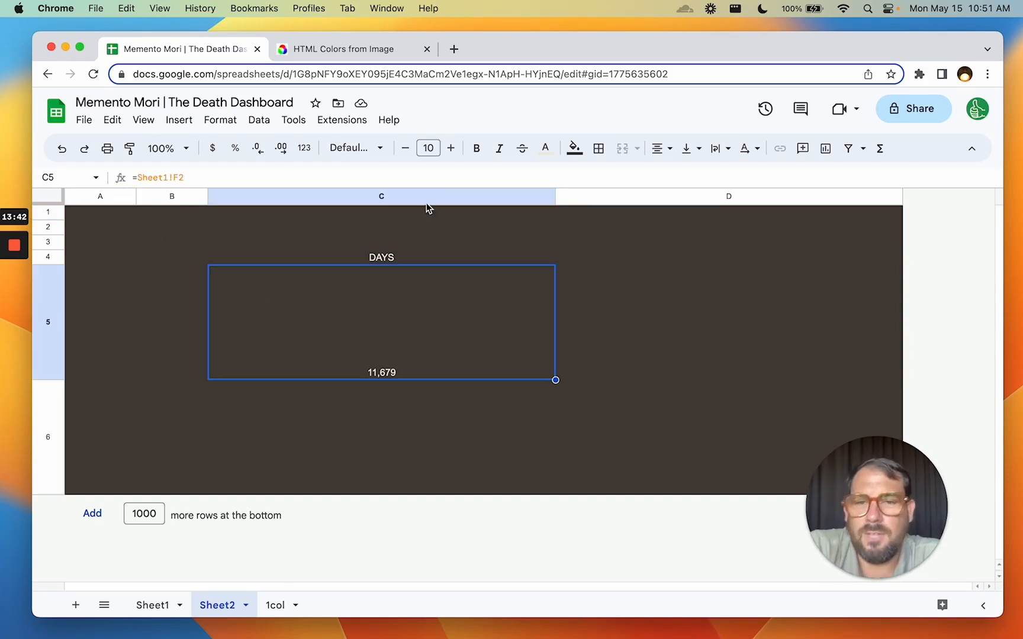
pyautogui.click(598, 148)
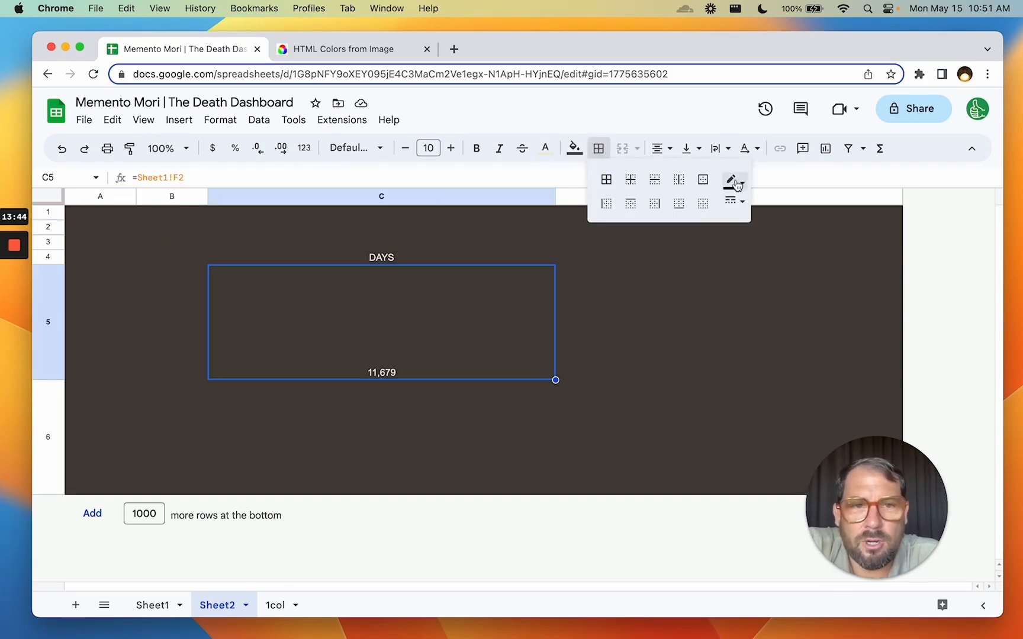
pyautogui.click(735, 201)
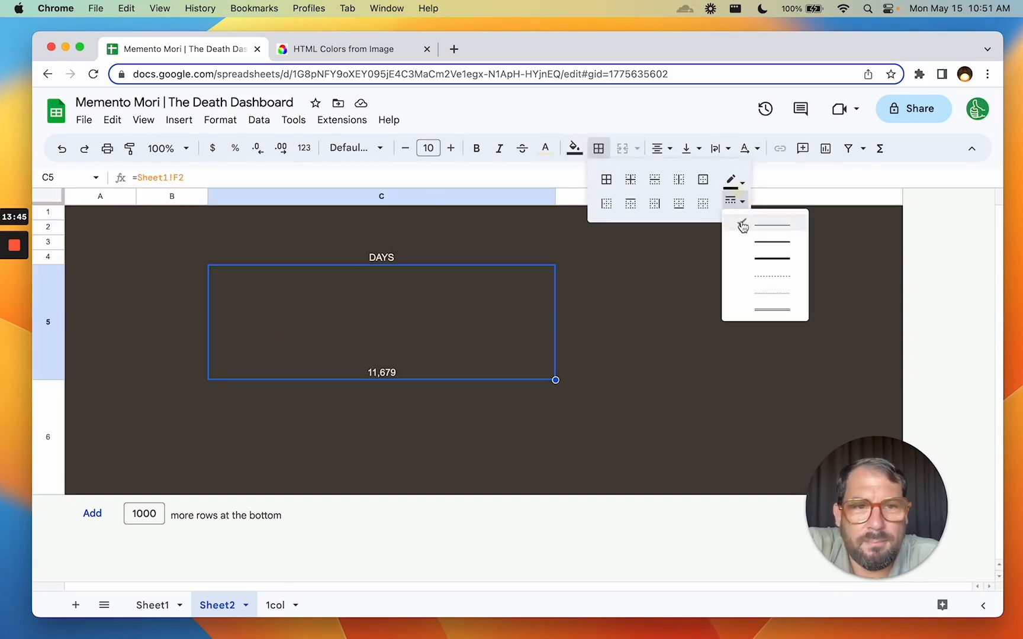
pyautogui.click(782, 264)
pyautogui.click(680, 204)
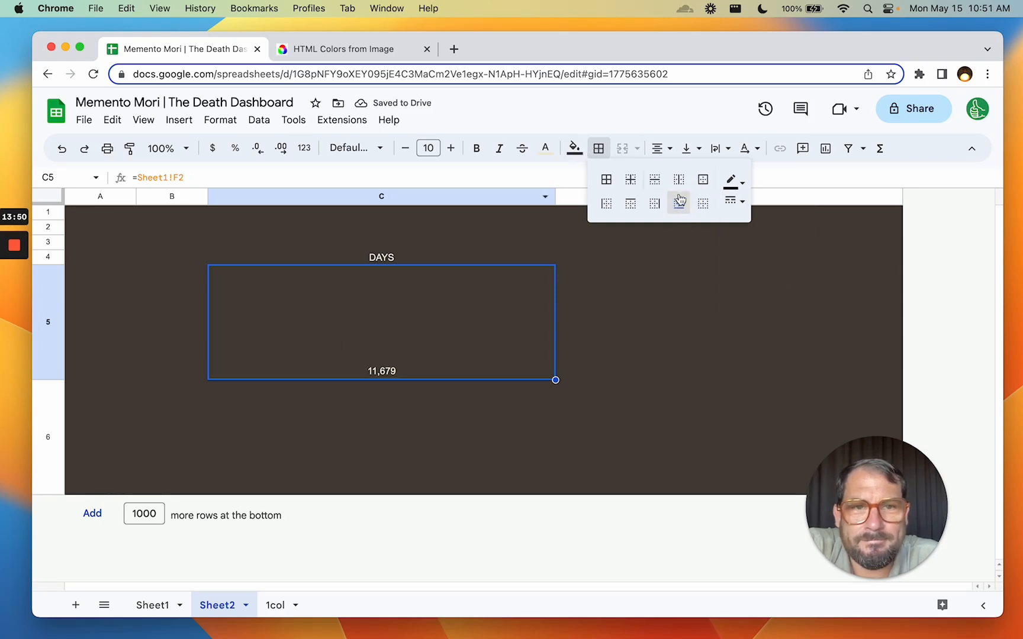
# - Color the bottom border of C5 with the copied custom color 69563E
pyautogui.click(737, 182)
pyautogui.click(767, 420)
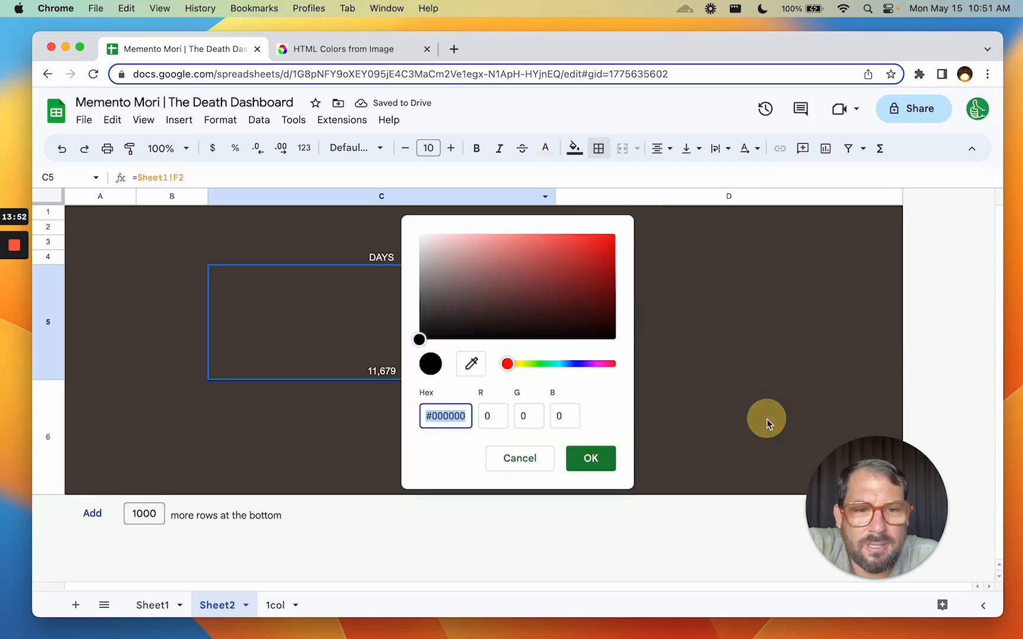
pyautogui.click(445, 415)
pyautogui.press('super+v')
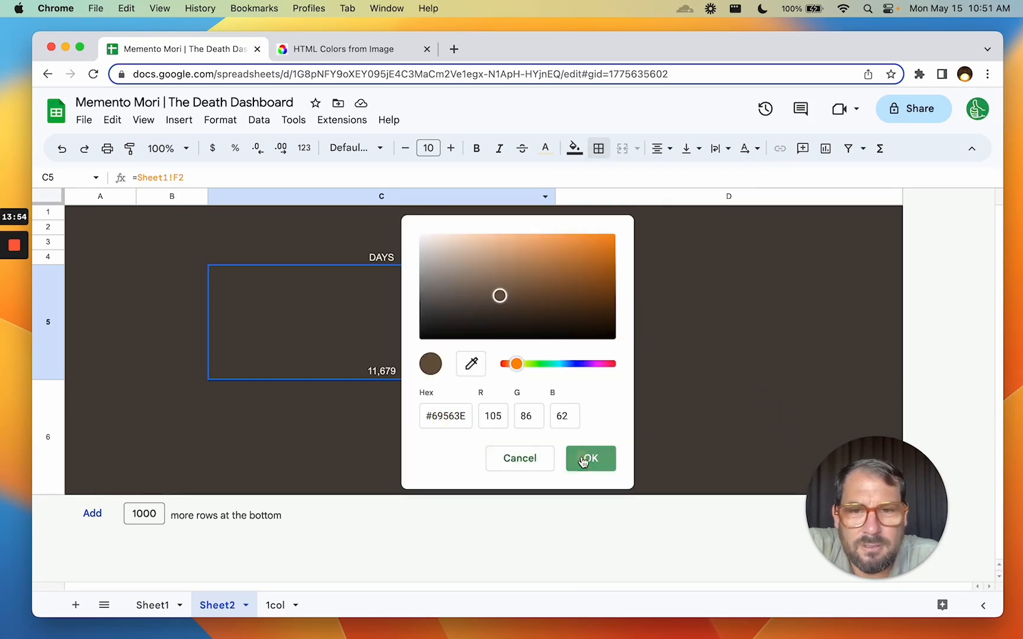
pyautogui.click(590, 458)
pyautogui.click(598, 148)
pyautogui.click(675, 207)
pyautogui.click(515, 364)
pyautogui.click(505, 477)
pyautogui.click(220, 352)
pyautogui.click(694, 277)
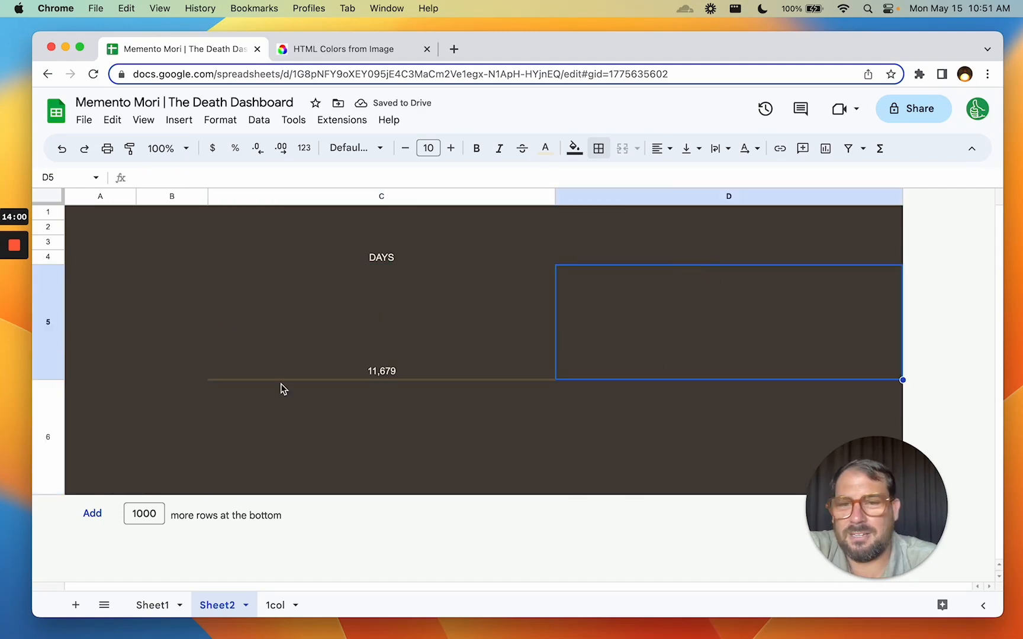
# - Repeat the brown bottom border on the DAYS heading cell C4
pyautogui.click(329, 276)
pyautogui.click(410, 247)
pyautogui.click(411, 272)
pyautogui.press('Up')
pyautogui.press('super+y')
pyautogui.press('Down')
pyautogui.press('Down')
pyautogui.press('Up')
pyautogui.press('Left')
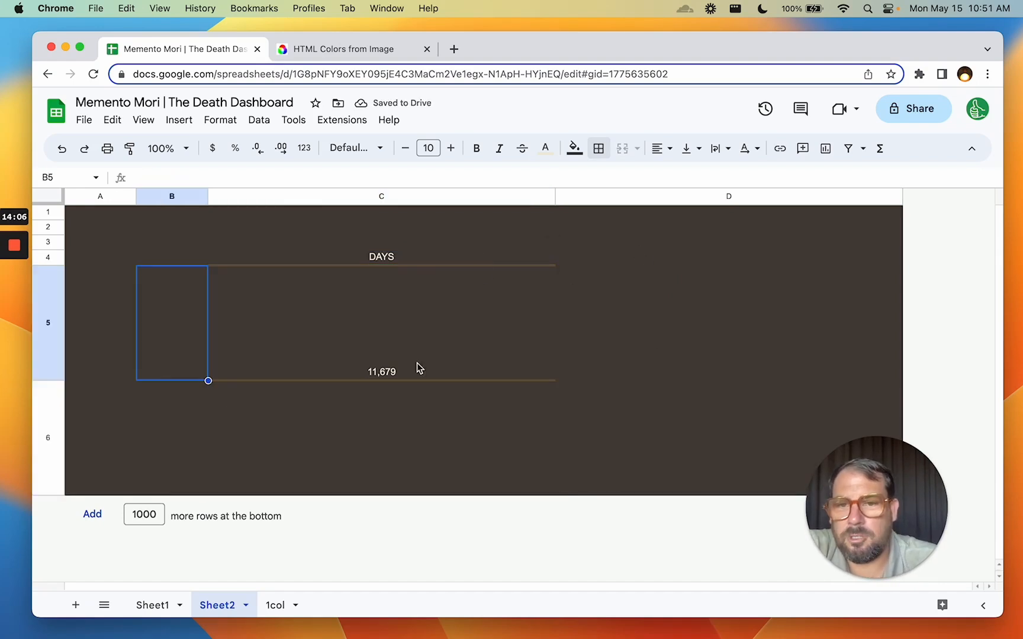
pyautogui.click(427, 390)
pyautogui.click(445, 328)
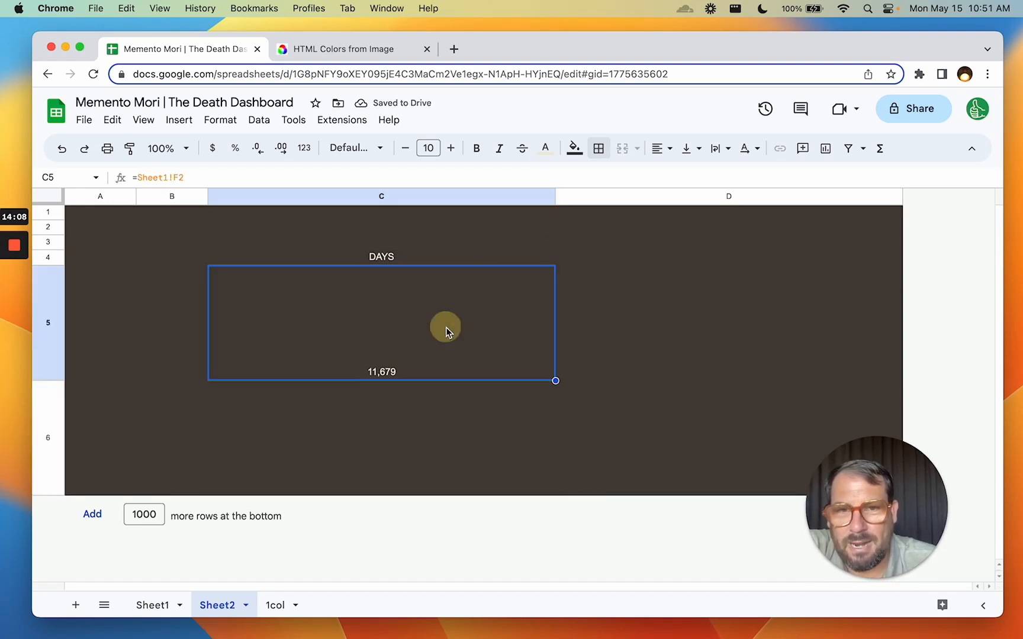
pyautogui.click(610, 312)
# - Set the heading in C4 to the Berkshire Swash font and retype it as Days
pyautogui.click(382, 231)
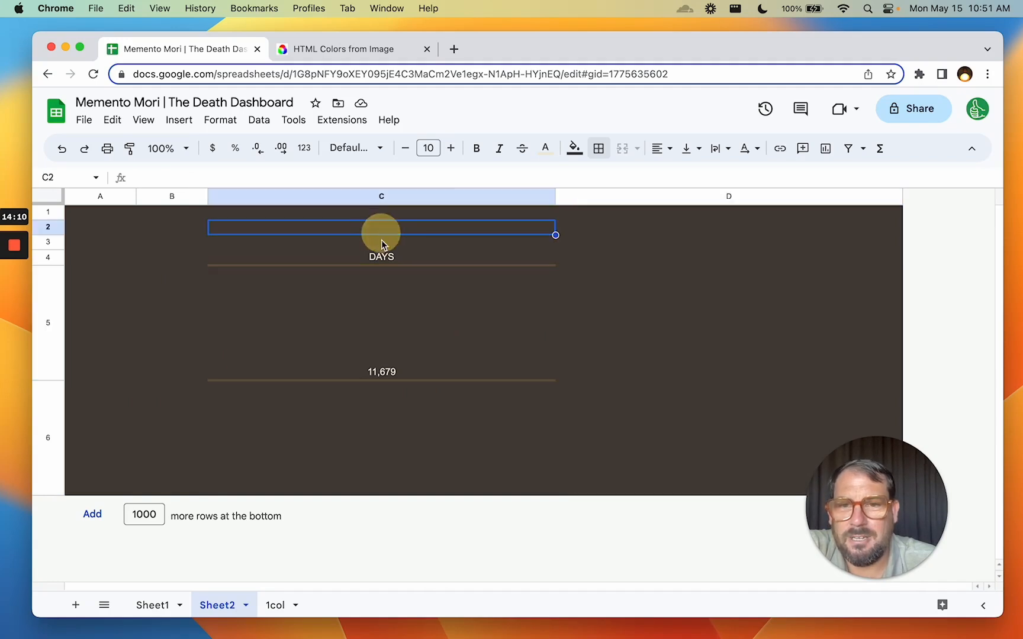
pyautogui.click(381, 258)
pyautogui.click(354, 147)
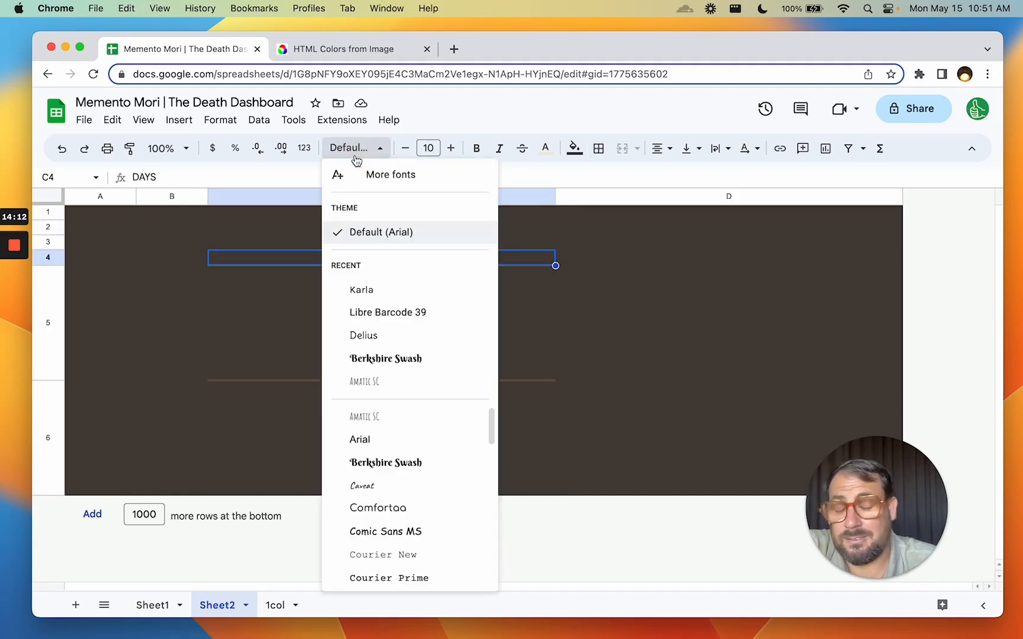
pyautogui.click(386, 360)
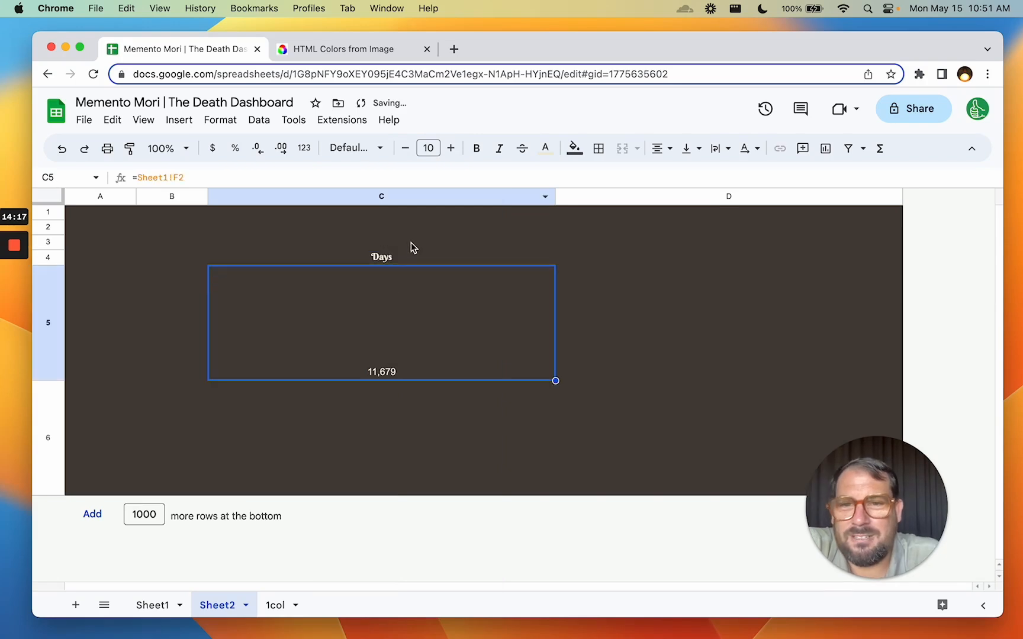
# - Set the font size of the Days heading in C4 to 30
pyautogui.click(408, 260)
pyautogui.click(439, 148)
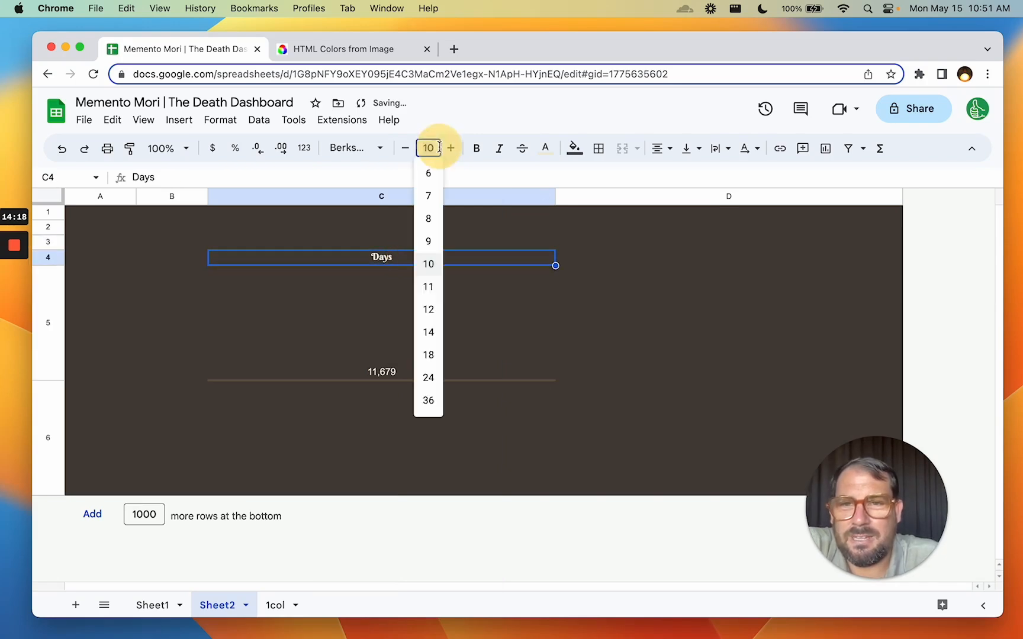
pyautogui.write('30')
pyautogui.press('Return')
# - Format the day count in C5 in the Amatic SC font at size 50
pyautogui.click(390, 336)
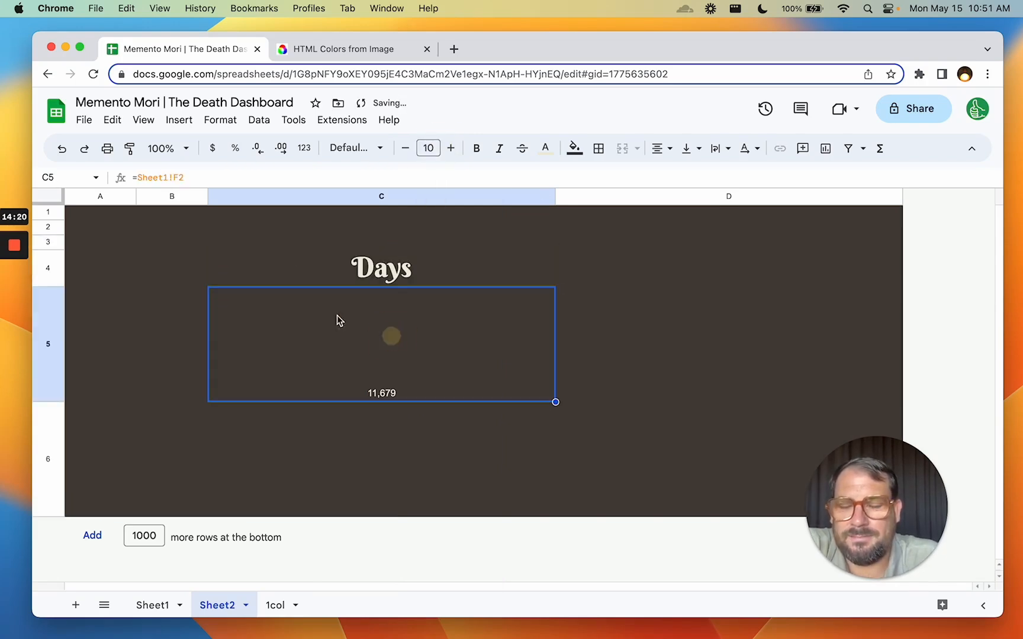
pyautogui.click(428, 147)
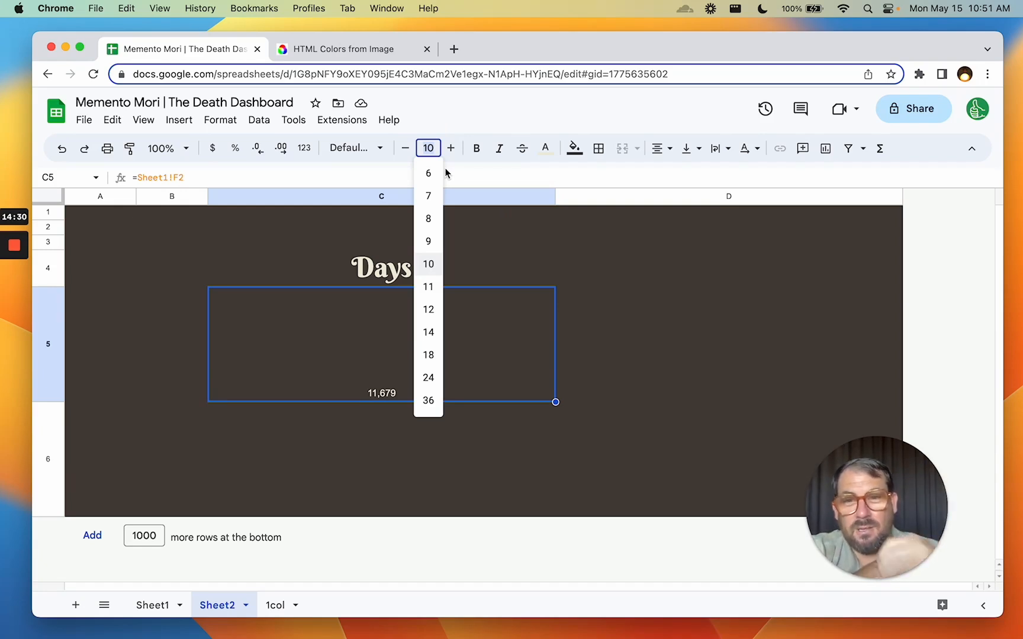
pyautogui.click(428, 377)
pyautogui.click(368, 148)
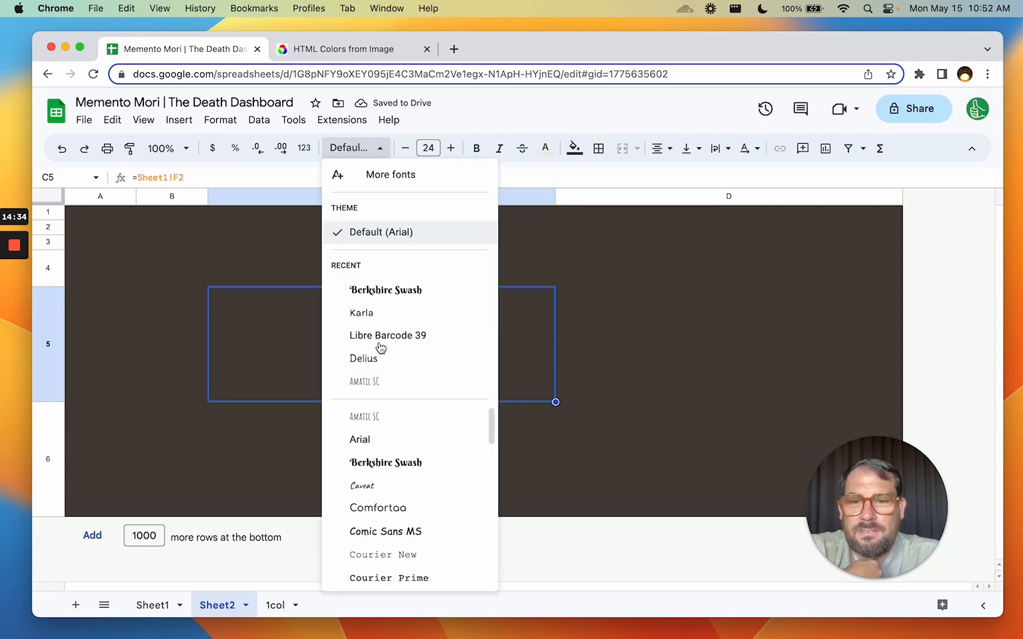
pyautogui.click(386, 384)
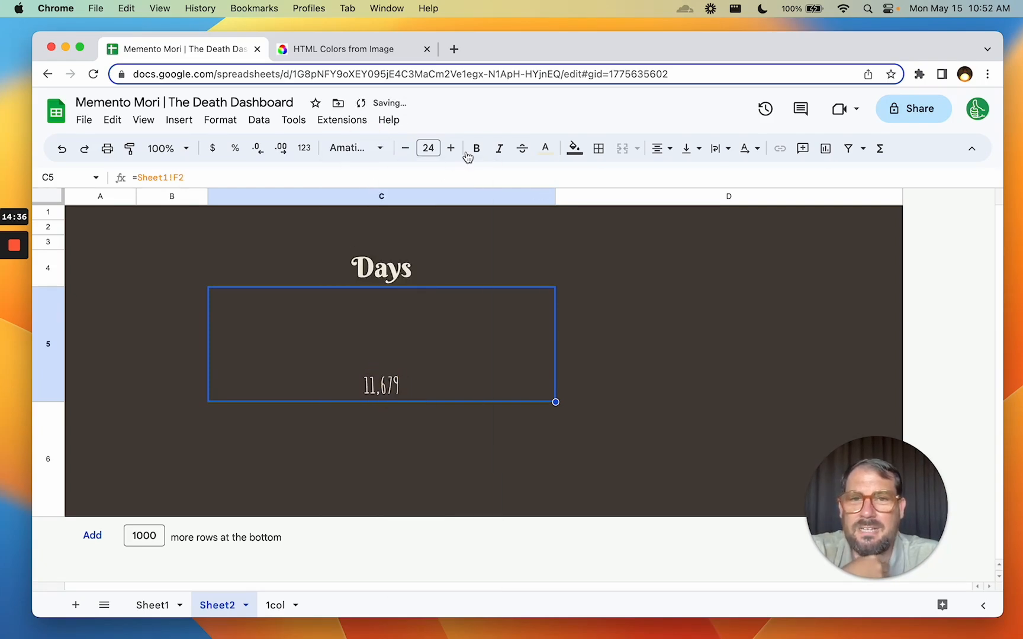
pyautogui.click(437, 149)
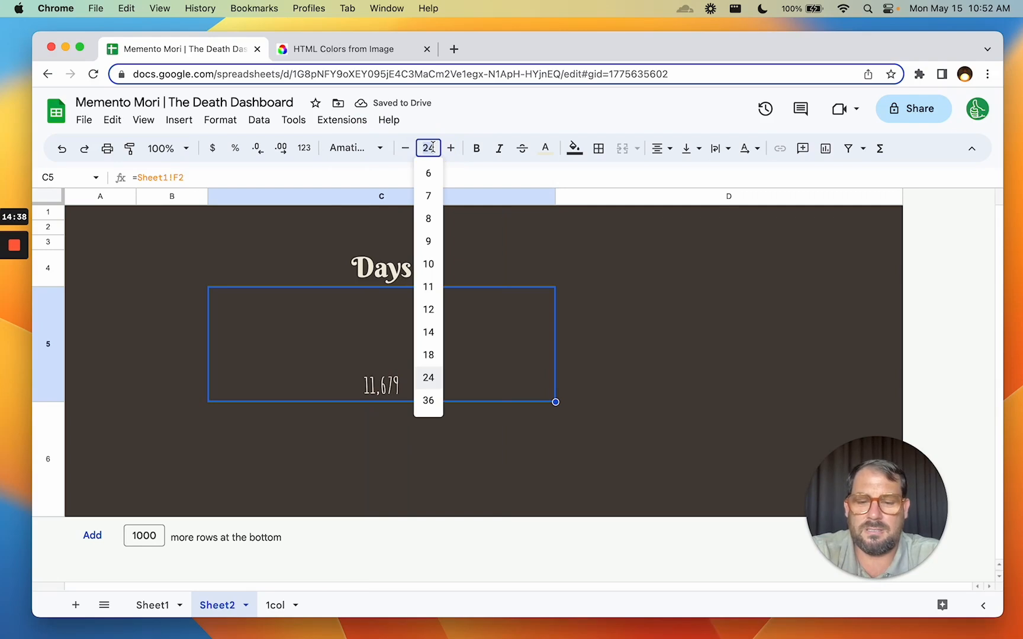
pyautogui.write('50')
pyautogui.press('Return')
# - Change the C4 heading to Days Left and filter the additional fonts catalog to Handwriting
pyautogui.click(435, 268)
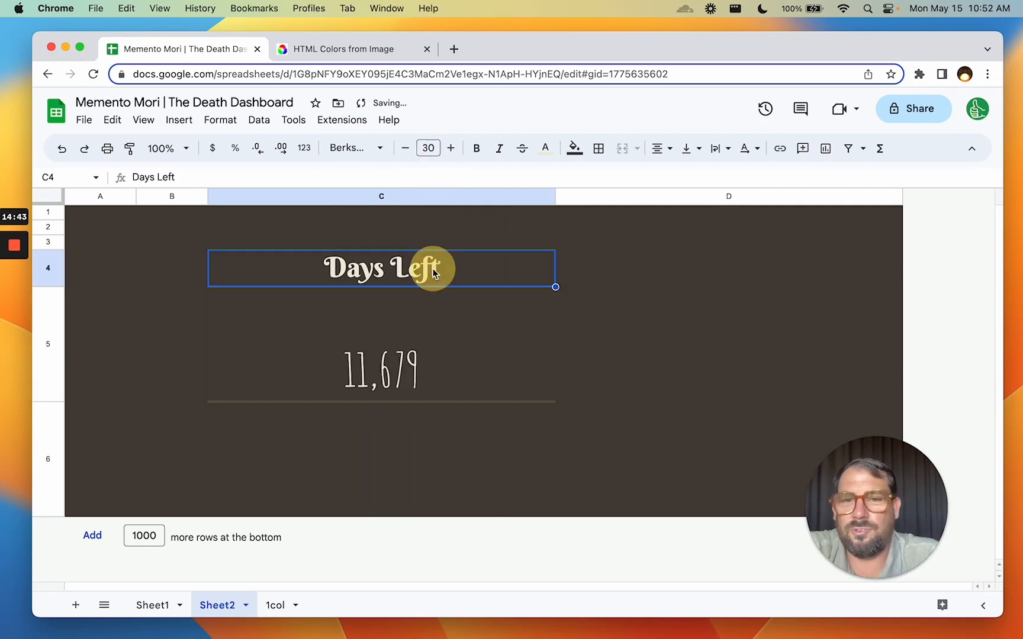
pyautogui.click(349, 148)
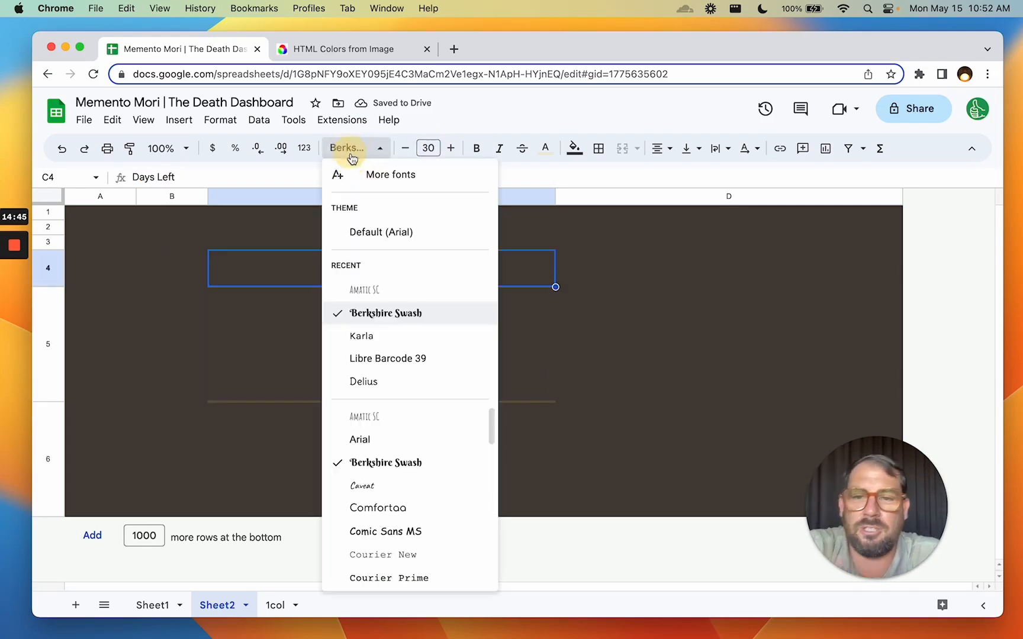
pyautogui.click(396, 172)
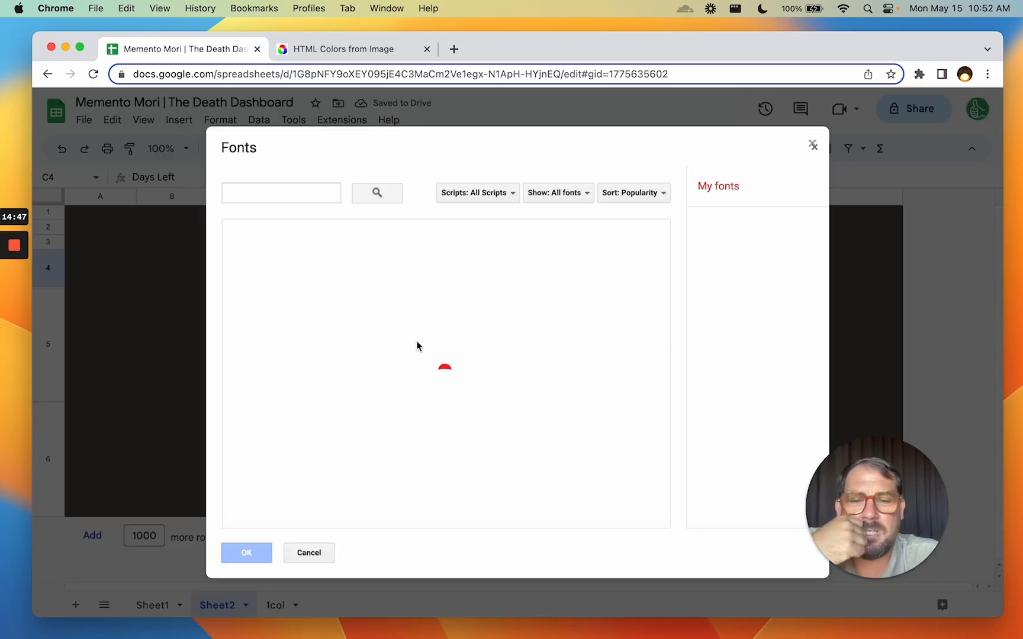
pyautogui.click(503, 193)
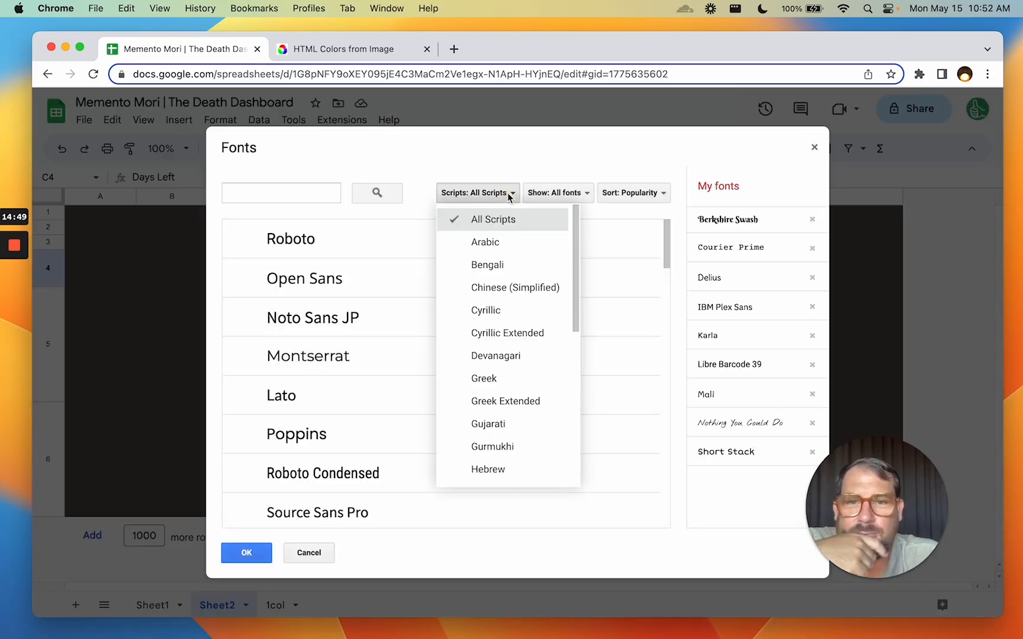
pyautogui.click(558, 193)
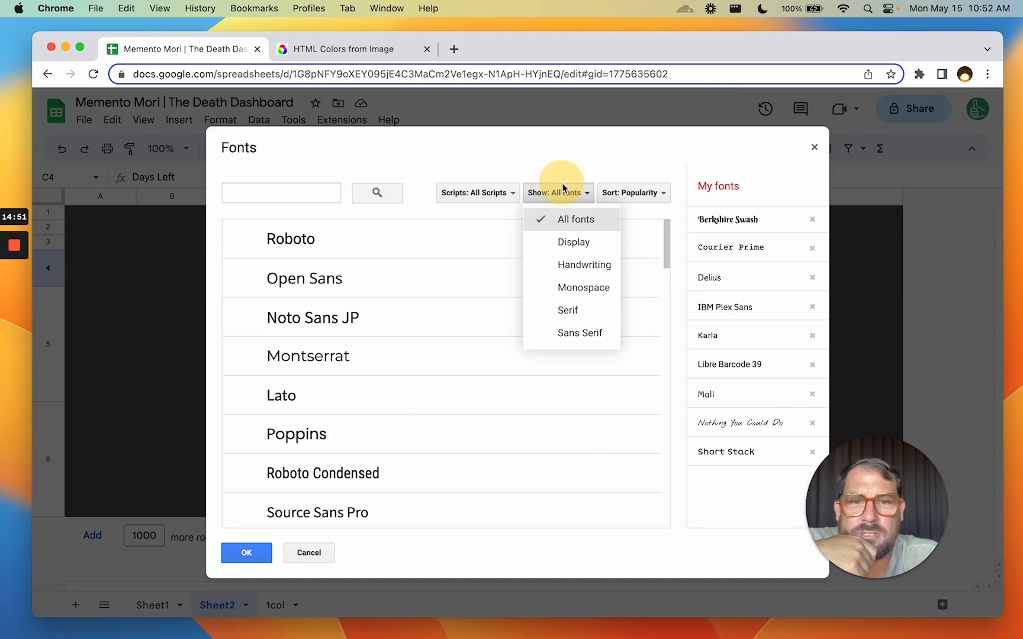
pyautogui.click(583, 265)
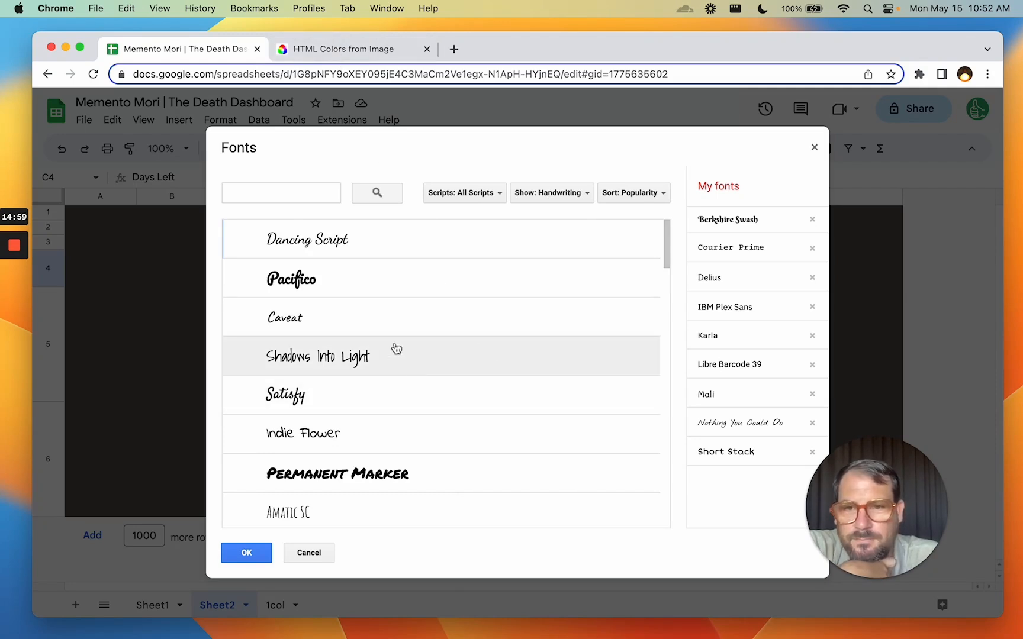
# - Add the Great Vibes and Kaushan Script handwriting fonts to My fonts
pyautogui.scroll(-1, 396, 348)
pyautogui.scroll(-5, 386, 368)
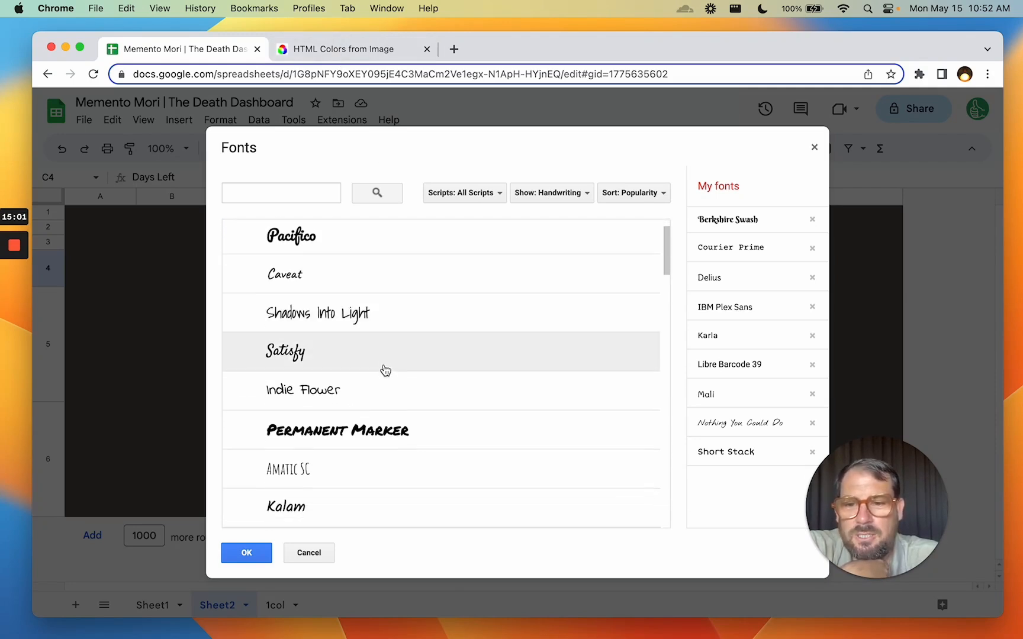
pyautogui.scroll(-1, 414, 417)
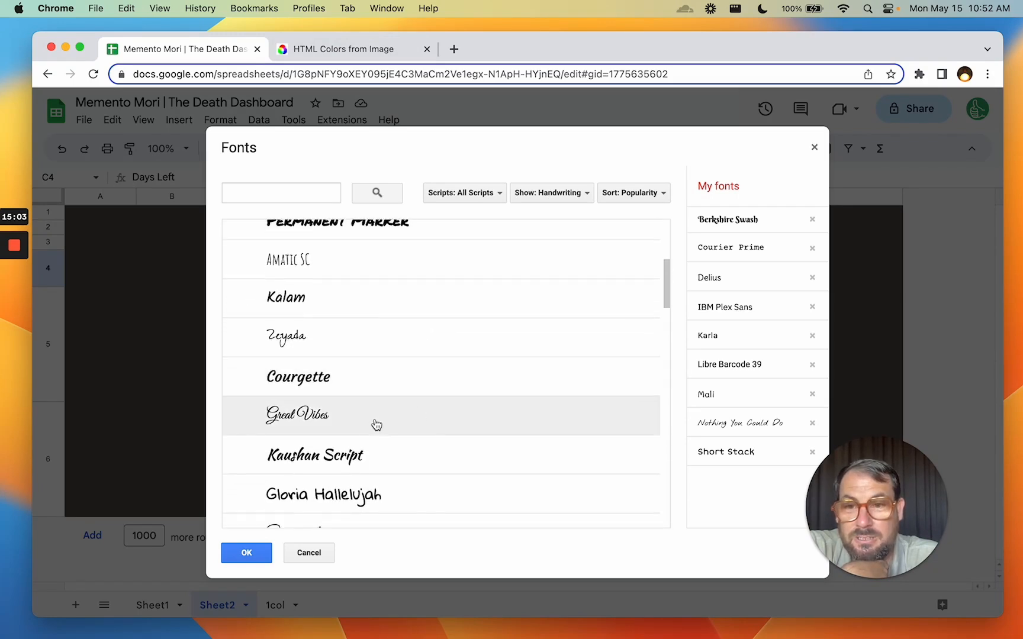
pyautogui.click(326, 425)
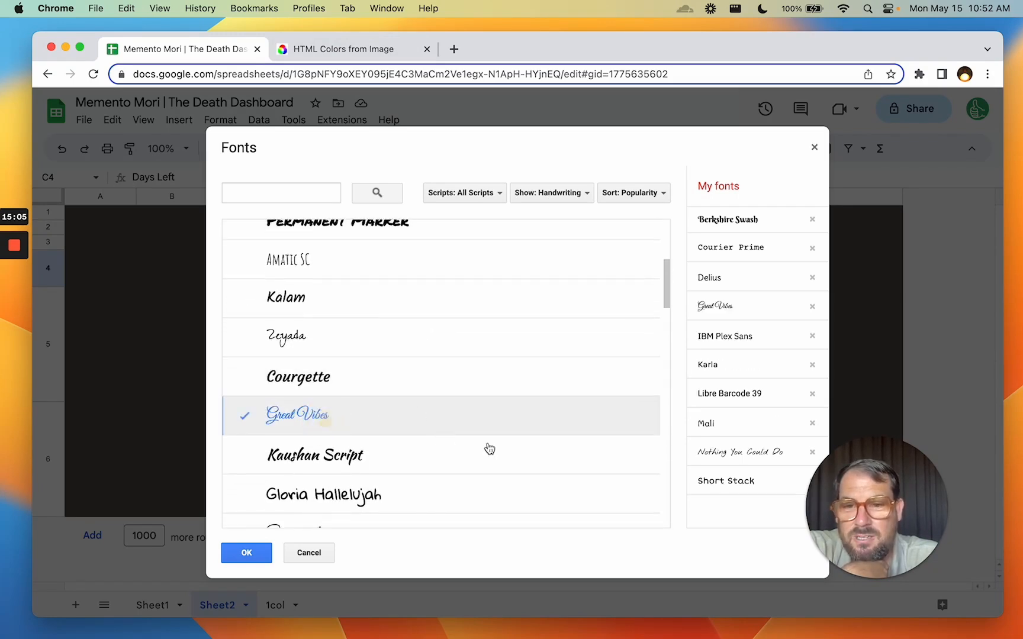
pyautogui.scroll(-5, 502, 452)
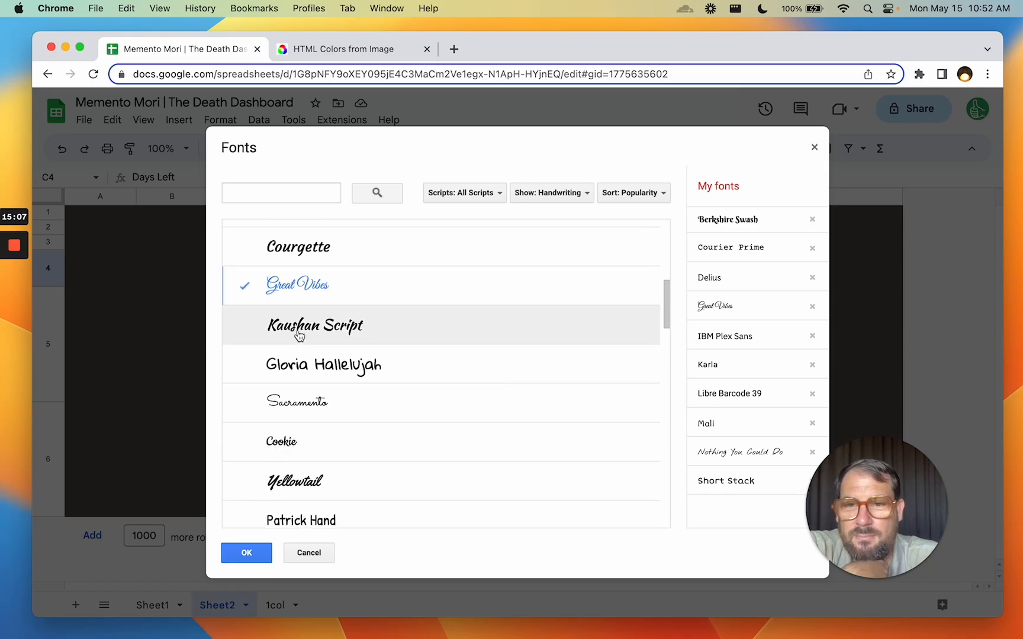
pyautogui.click(319, 331)
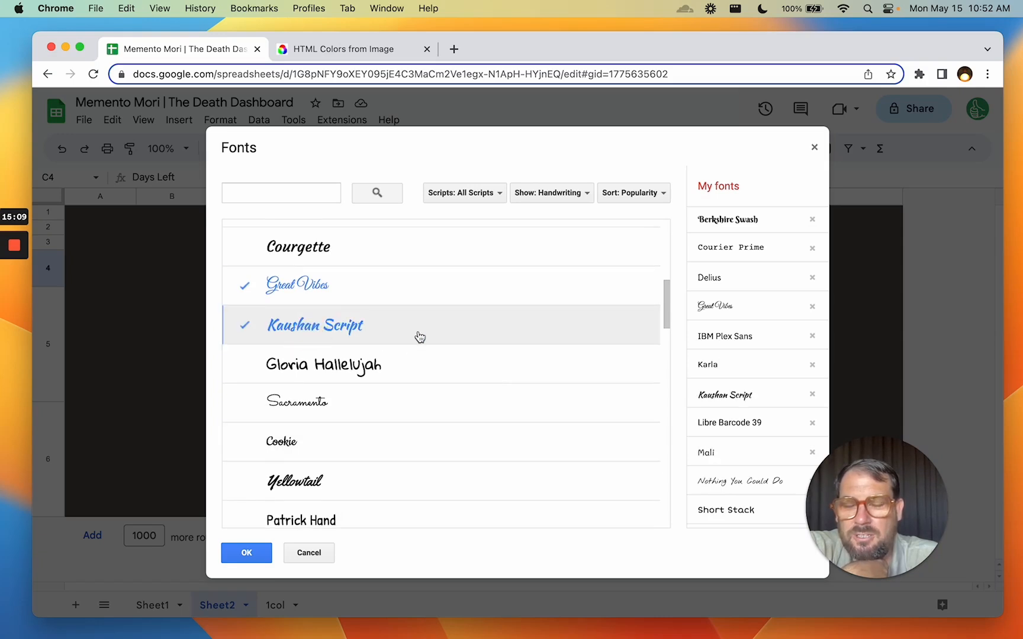
# - Add the La Belle Aurore handwriting font to My fonts and apply the font selection
pyautogui.scroll(-4, 434, 398)
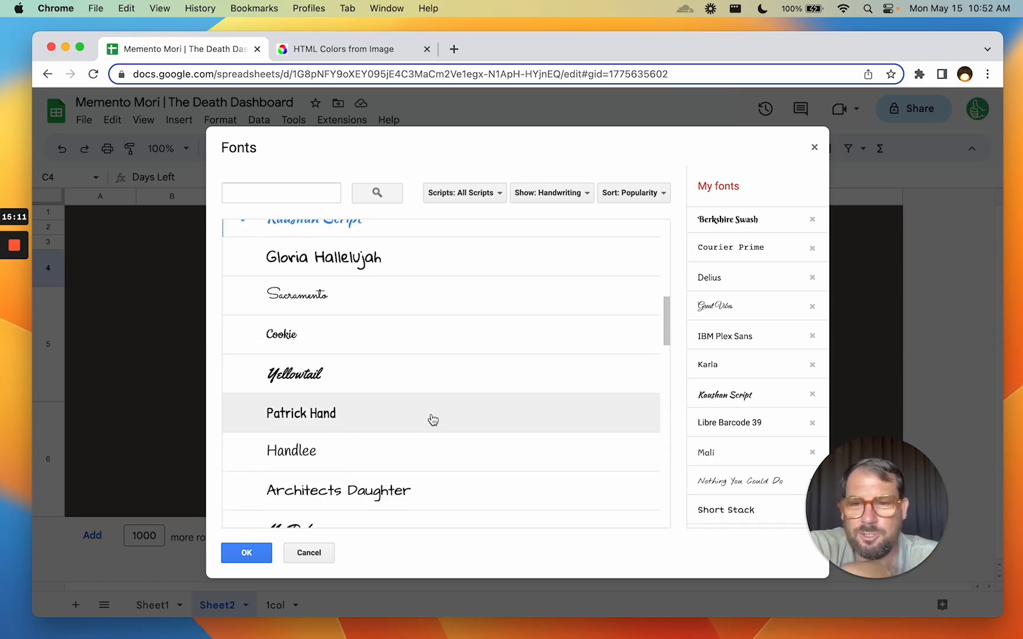
pyautogui.scroll(-3, 435, 421)
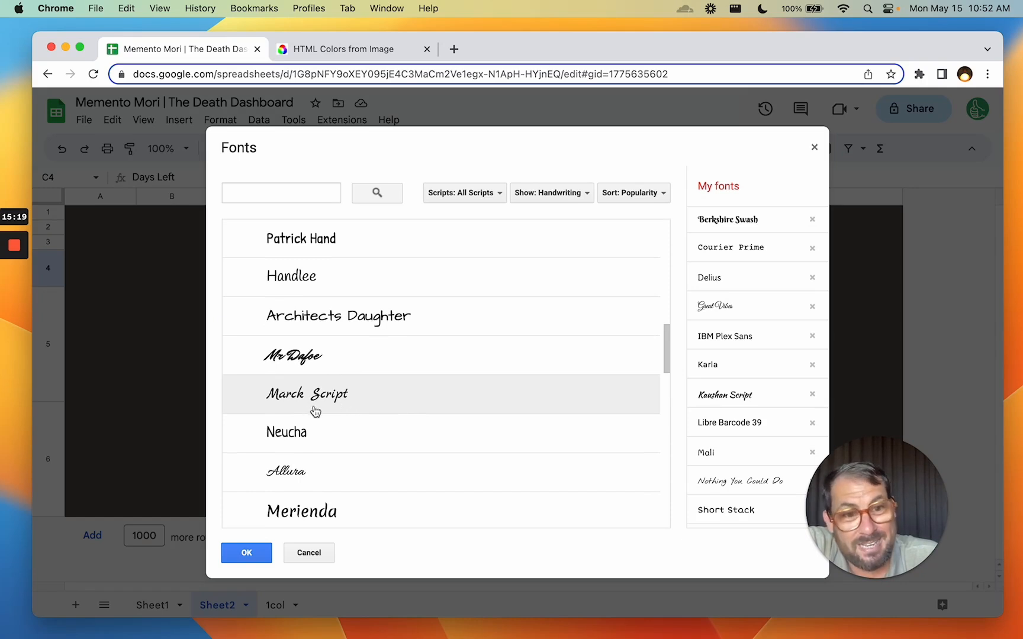
pyautogui.scroll(-2, 327, 406)
pyautogui.scroll(-3, 336, 349)
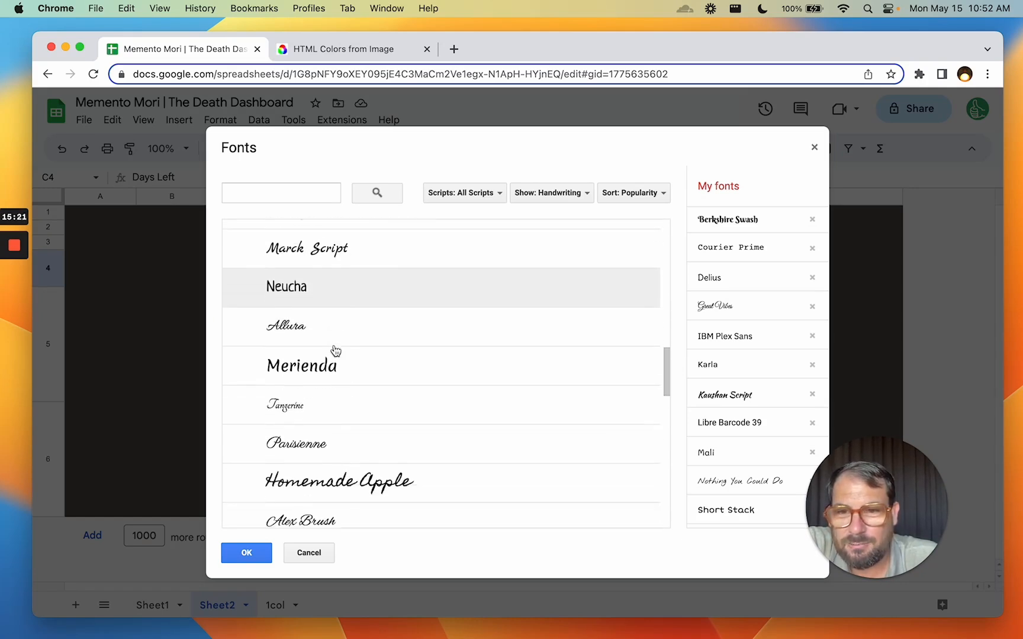
pyautogui.scroll(-1, 411, 396)
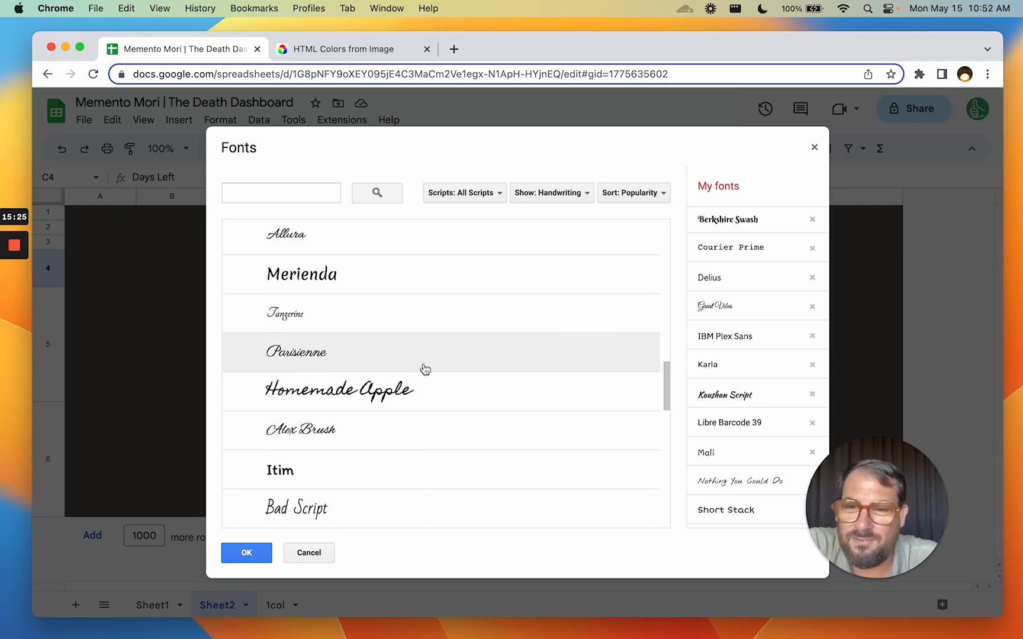
pyautogui.scroll(-5, 425, 369)
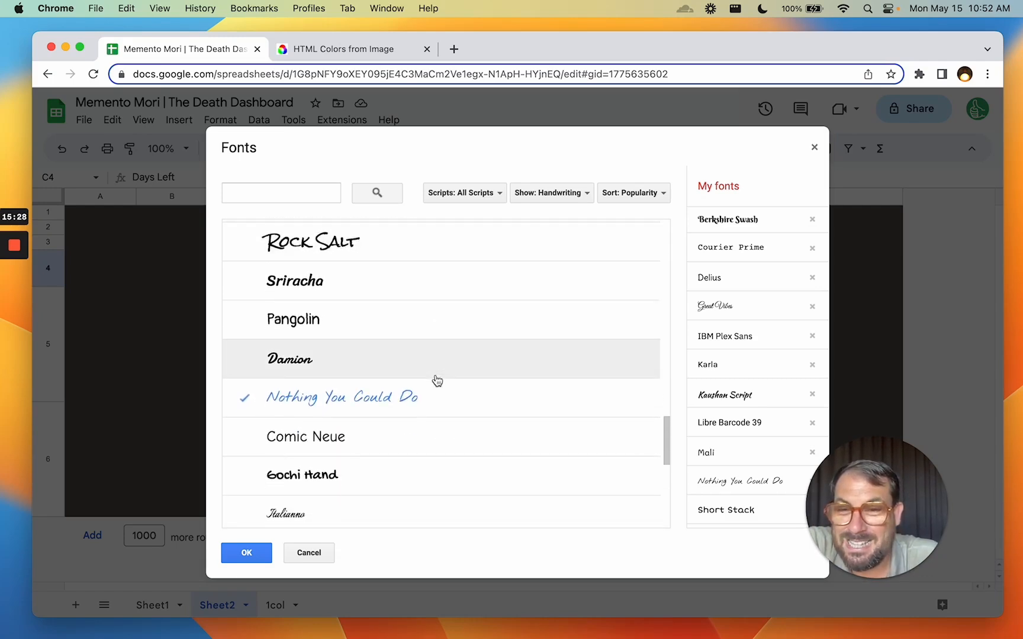
pyautogui.scroll(-3, 435, 380)
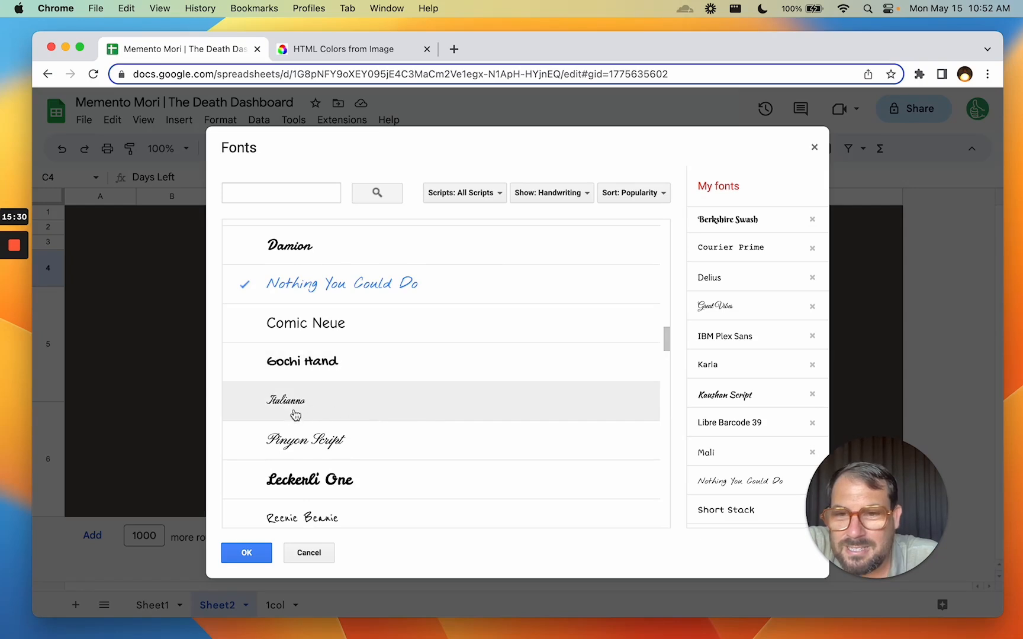
pyautogui.scroll(-2, 318, 414)
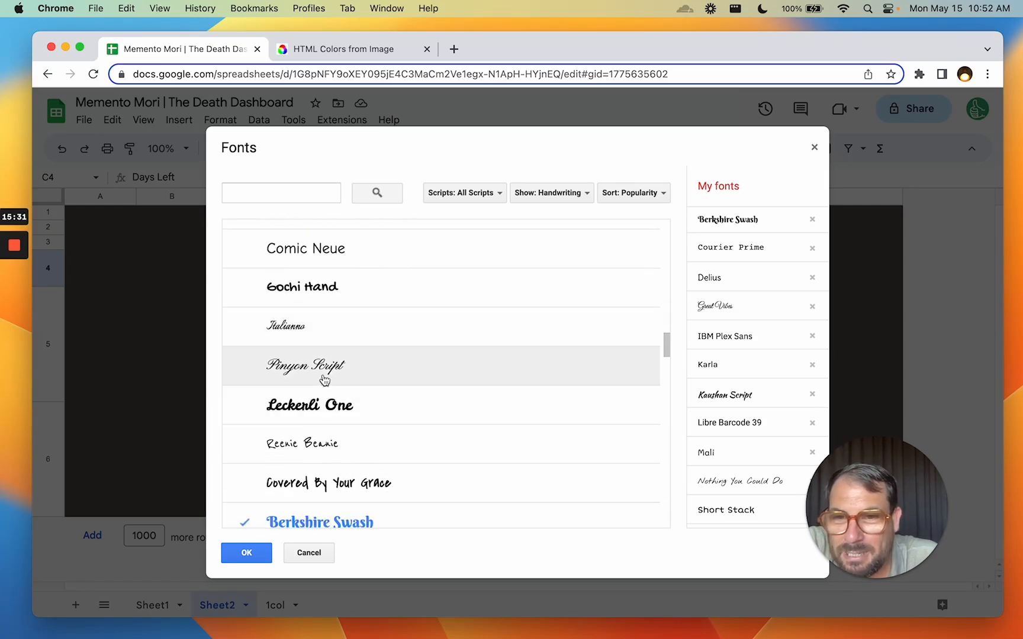
pyautogui.scroll(-2, 329, 380)
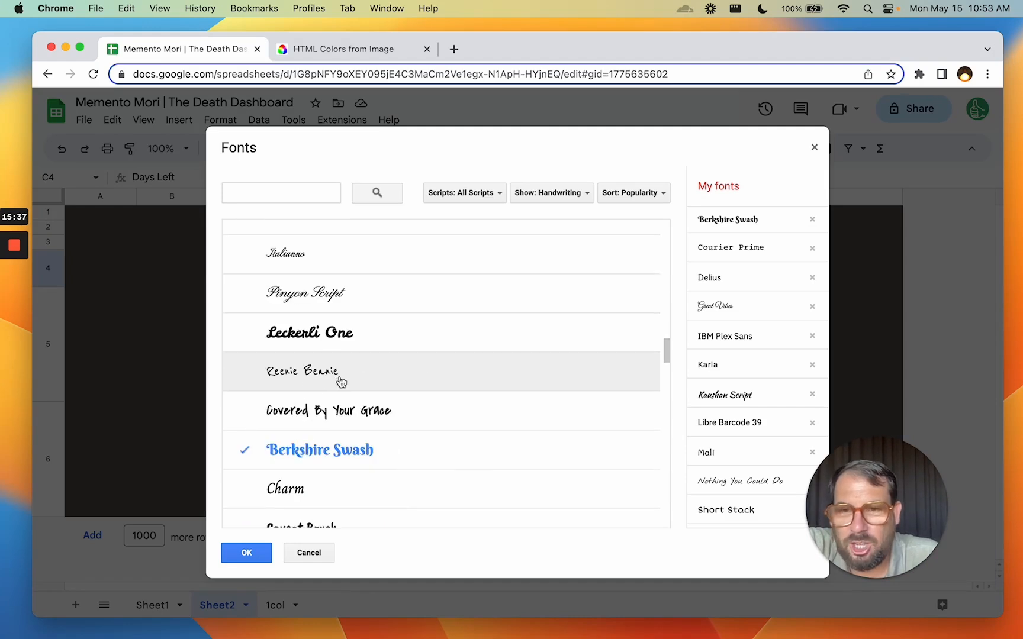
pyautogui.scroll(-6, 320, 367)
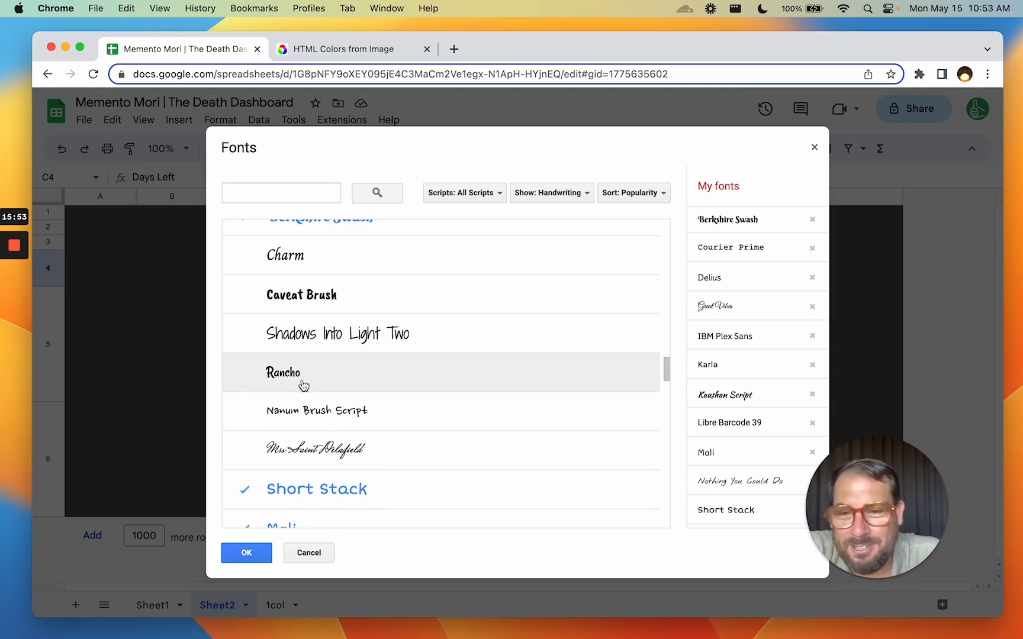
pyautogui.scroll(-3, 296, 393)
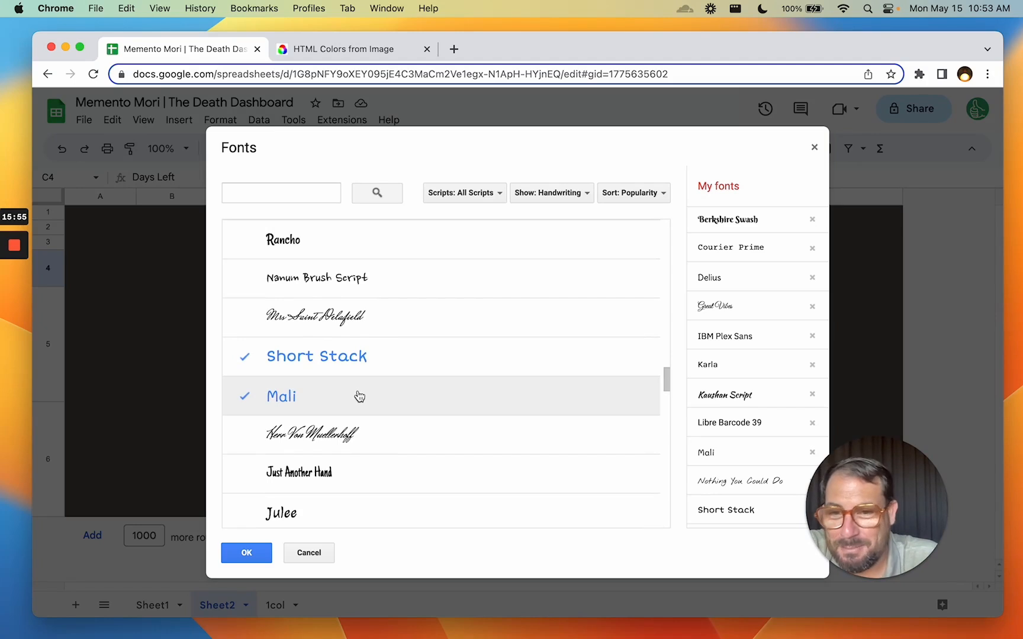
pyautogui.scroll(-2, 361, 408)
pyautogui.scroll(-3, 265, 353)
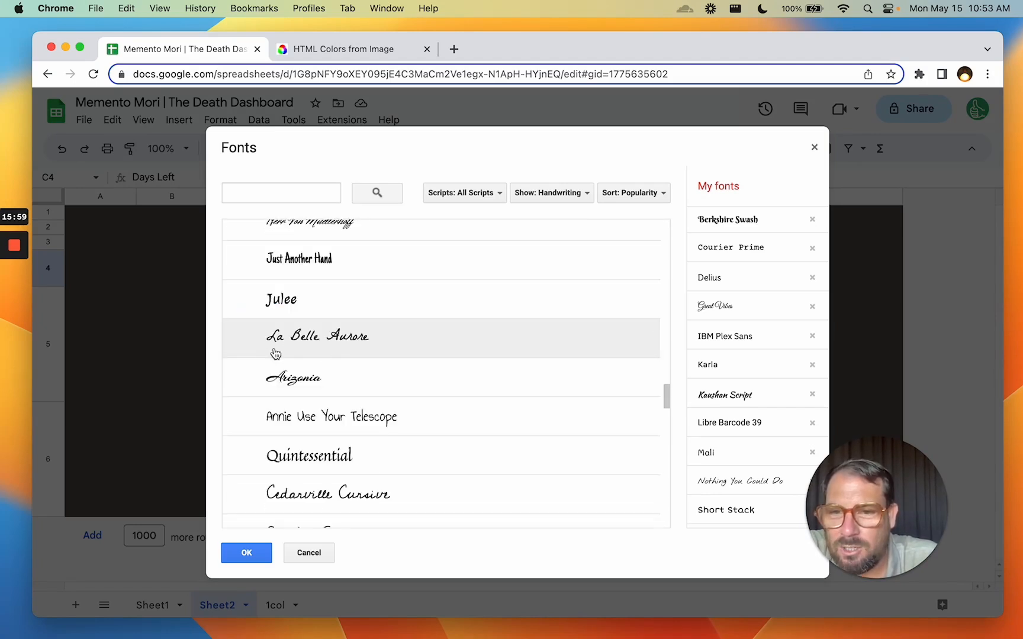
pyautogui.click(347, 351)
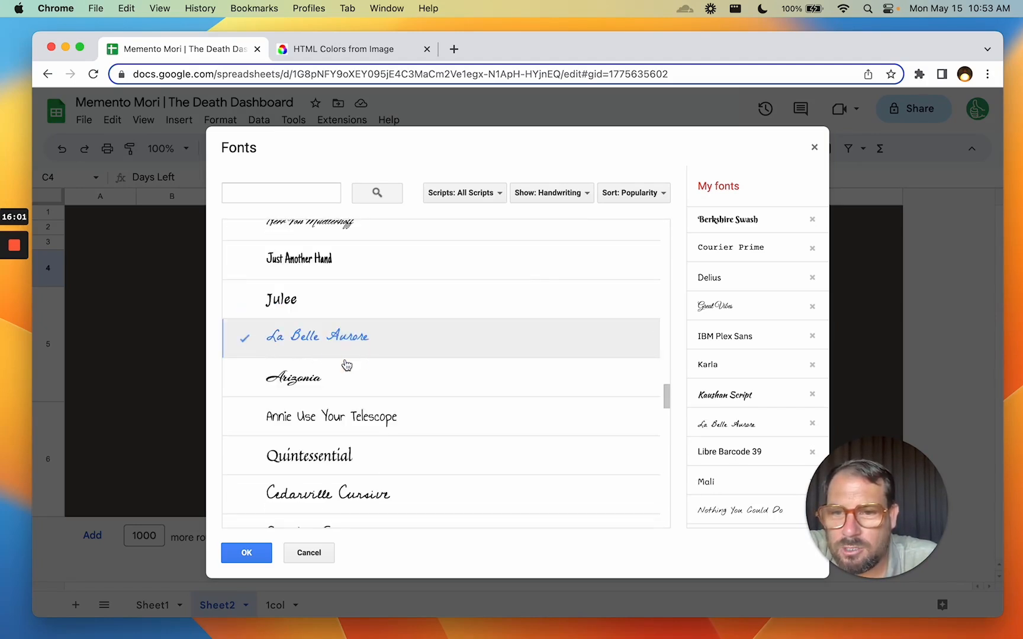
pyautogui.click(246, 553)
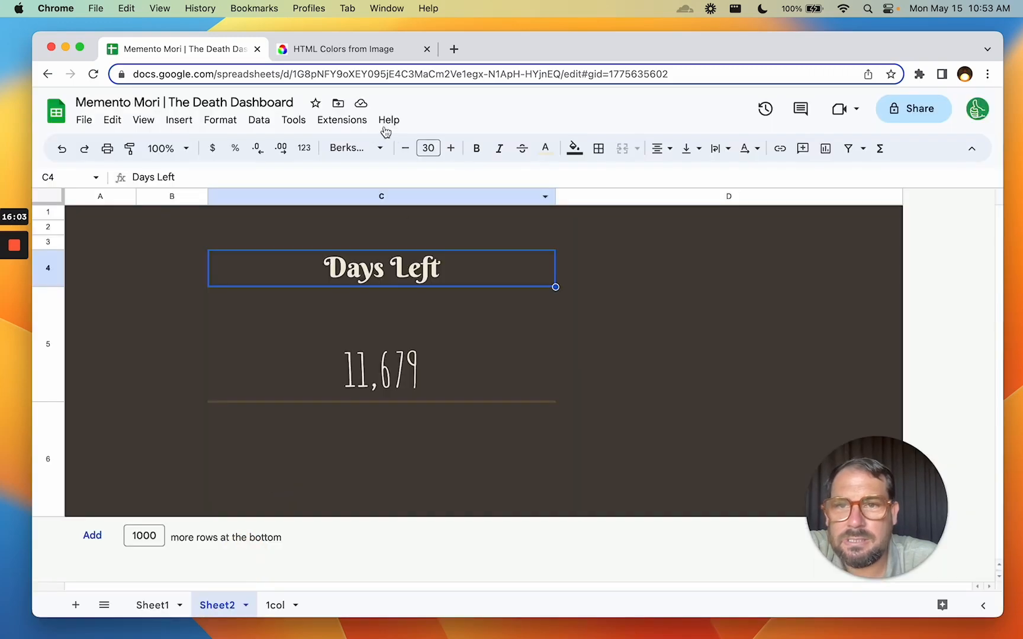
# - Set the Days Left heading in C4 to the Kaushan Script font
pyautogui.click(358, 148)
pyautogui.scroll(-5, 402, 474)
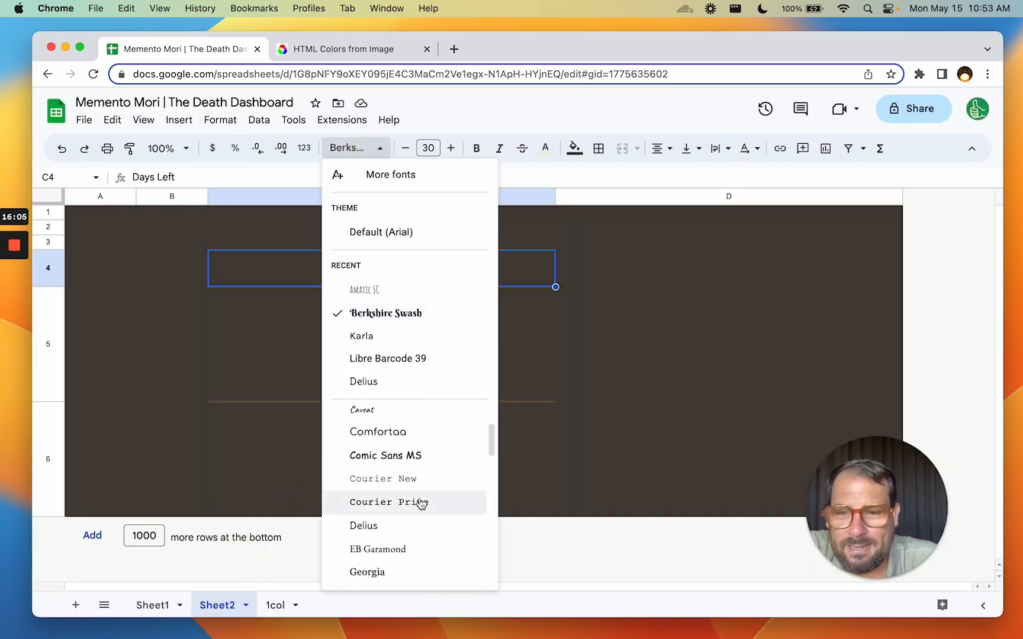
pyautogui.click(378, 473)
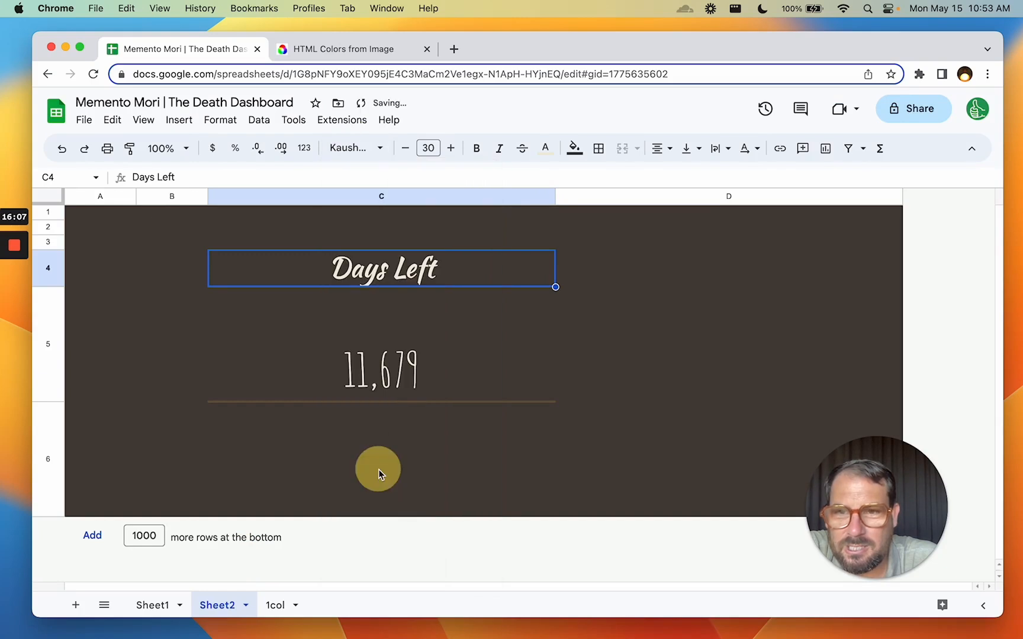
# - Try the Great Vibes font on the day count in C5
pyautogui.click(394, 366)
pyautogui.click(358, 148)
pyautogui.scroll(-5, 404, 479)
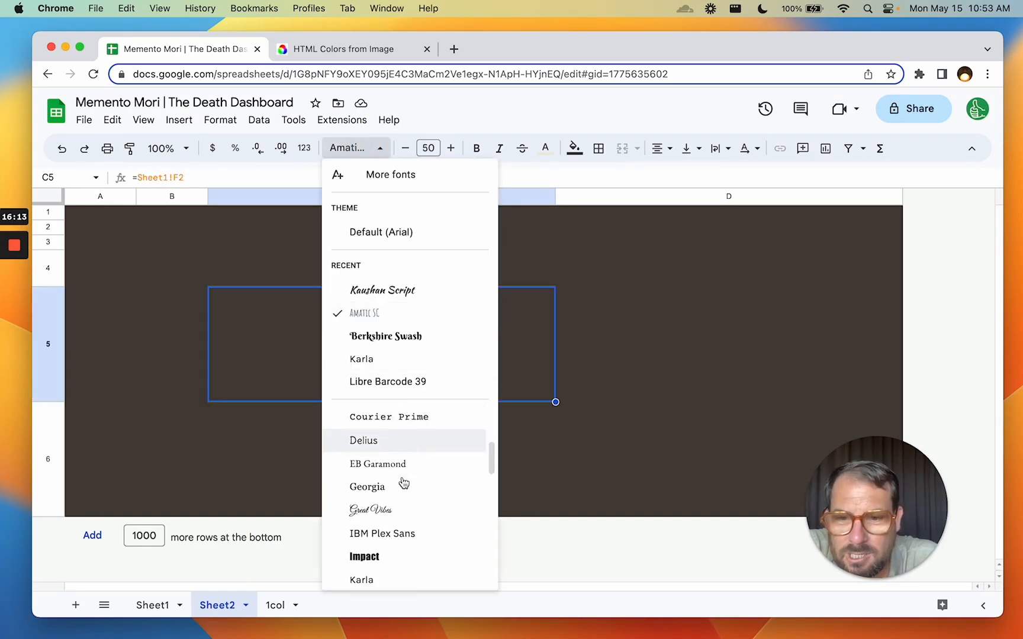
pyautogui.scroll(-1, 397, 488)
pyautogui.click(395, 493)
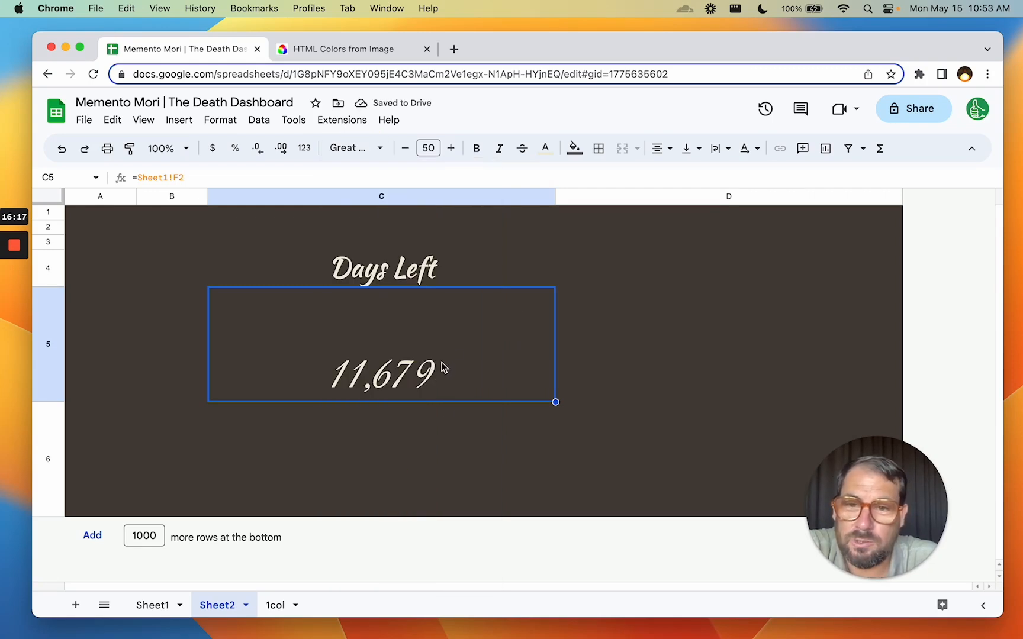
# - Try the La Belle Aurore font on the day count in C5
pyautogui.click(365, 149)
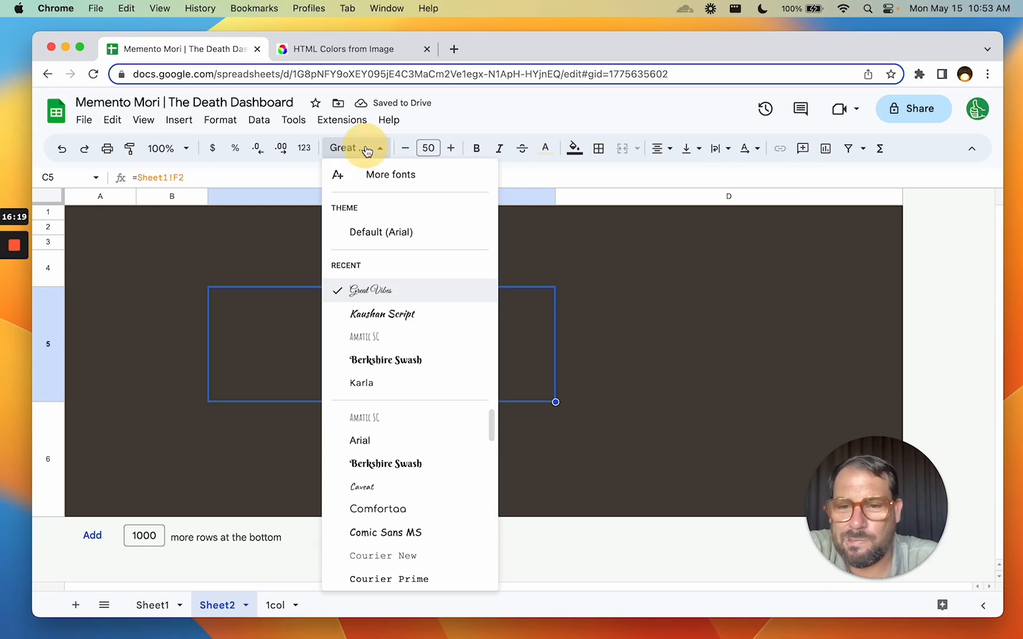
pyautogui.scroll(-2, 422, 491)
pyautogui.scroll(-5, 422, 494)
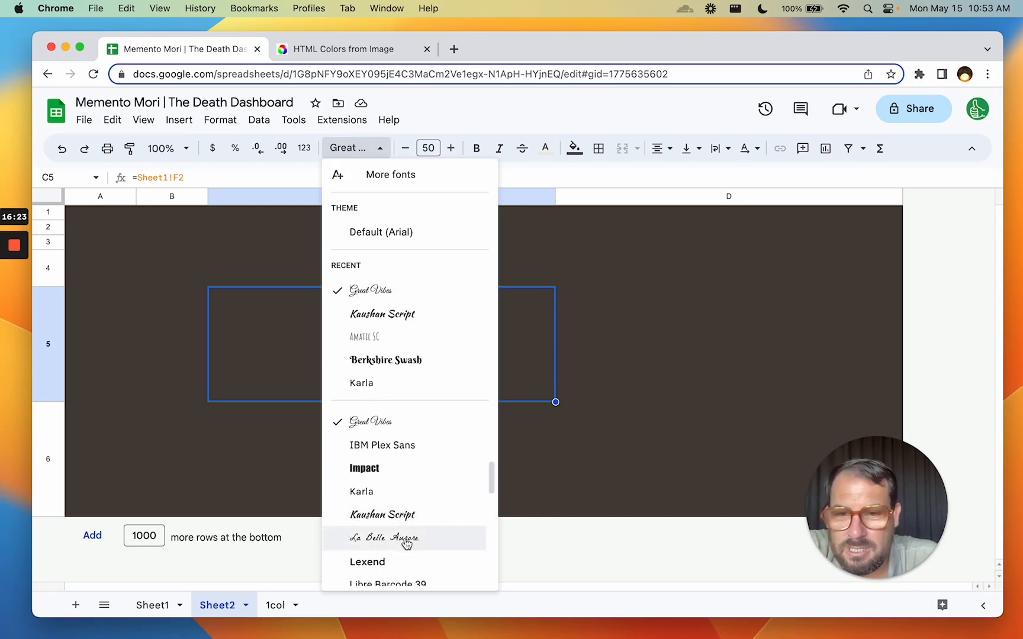
pyautogui.click(406, 538)
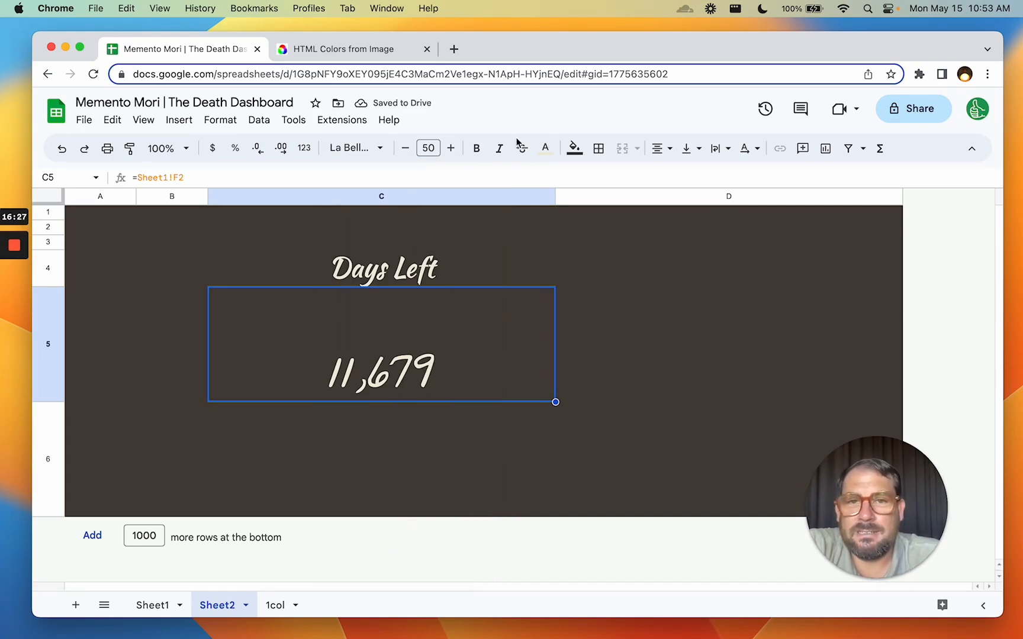
# - Increase the font size of the day count in C5 to 66
pyautogui.click(450, 148)
pyautogui.click(450, 148)
pyautogui.click(450, 148)
pyautogui.click(429, 150)
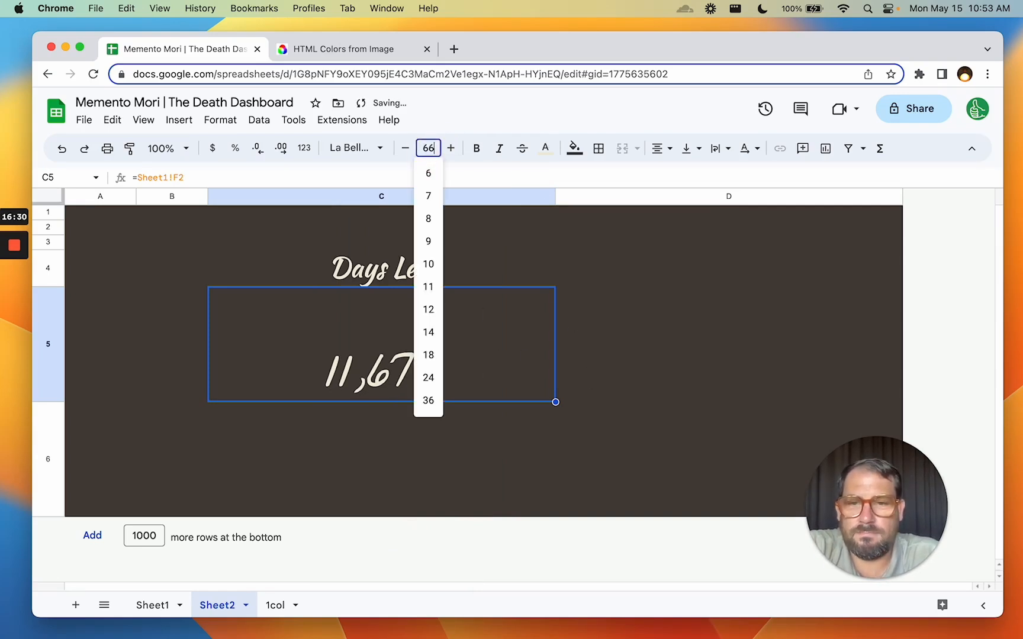
pyautogui.write('66')
pyautogui.press('Return')
# - Reduce the height of row 5 so the day count sits closer beneath the Days Left heading
pyautogui.click(671, 347)
pyautogui.click(466, 353)
pyautogui.click(676, 337)
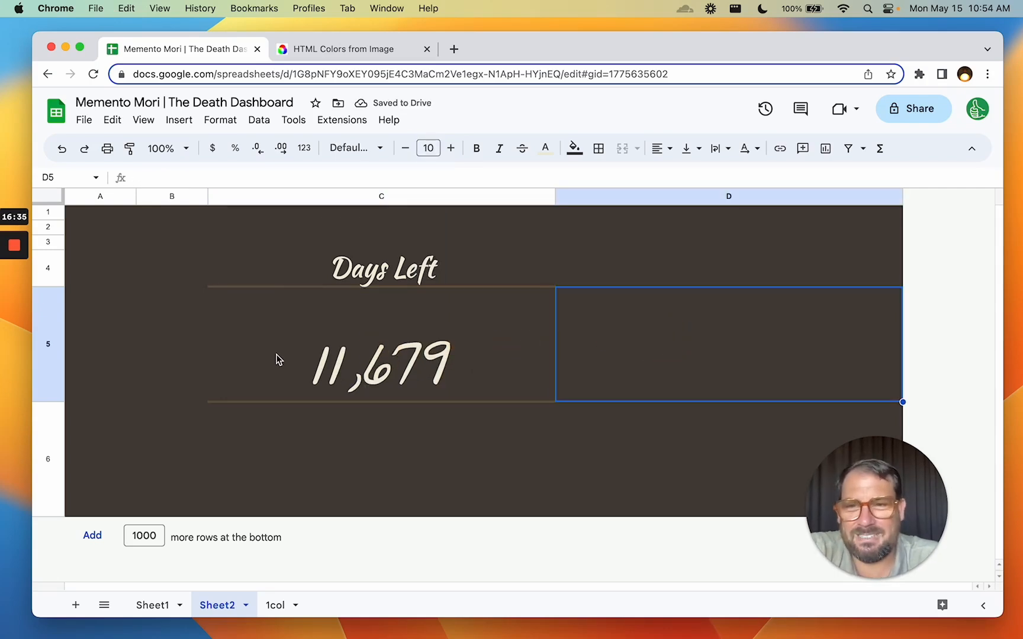
pyautogui.click(242, 434)
pyautogui.click(369, 339)
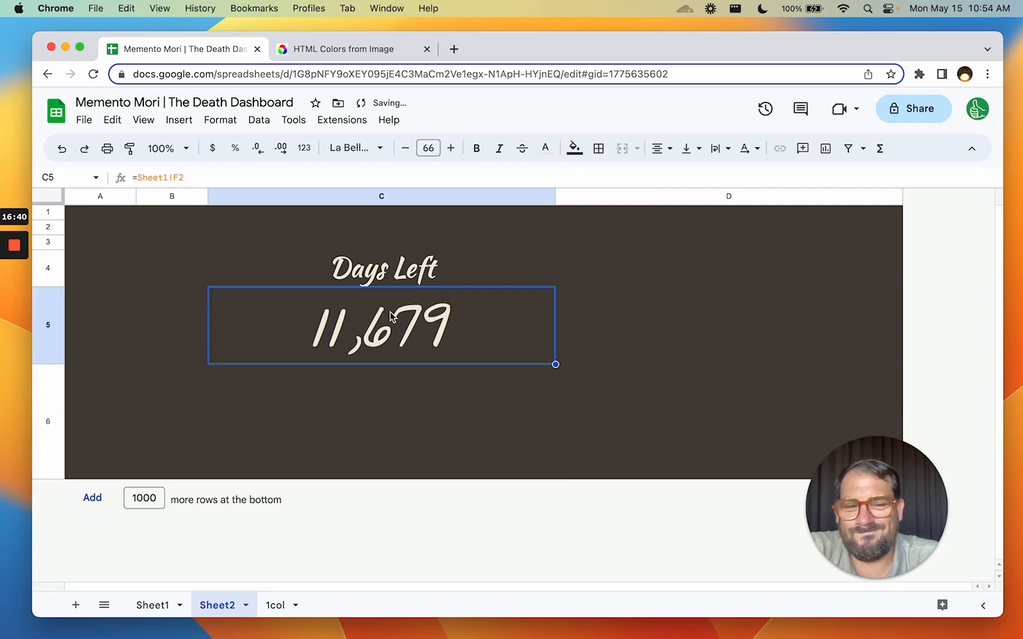
# - Try the Days Left heading in C4 in Comic Sans MS and in Great Vibes
pyautogui.click(517, 268)
pyautogui.click(362, 153)
pyautogui.click(399, 527)
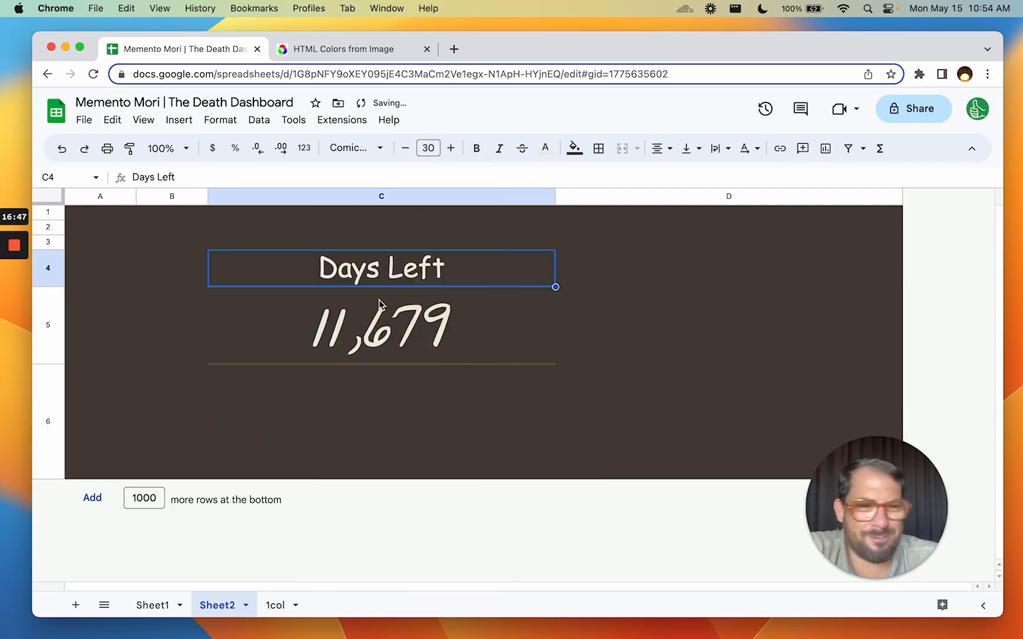
pyautogui.click(355, 148)
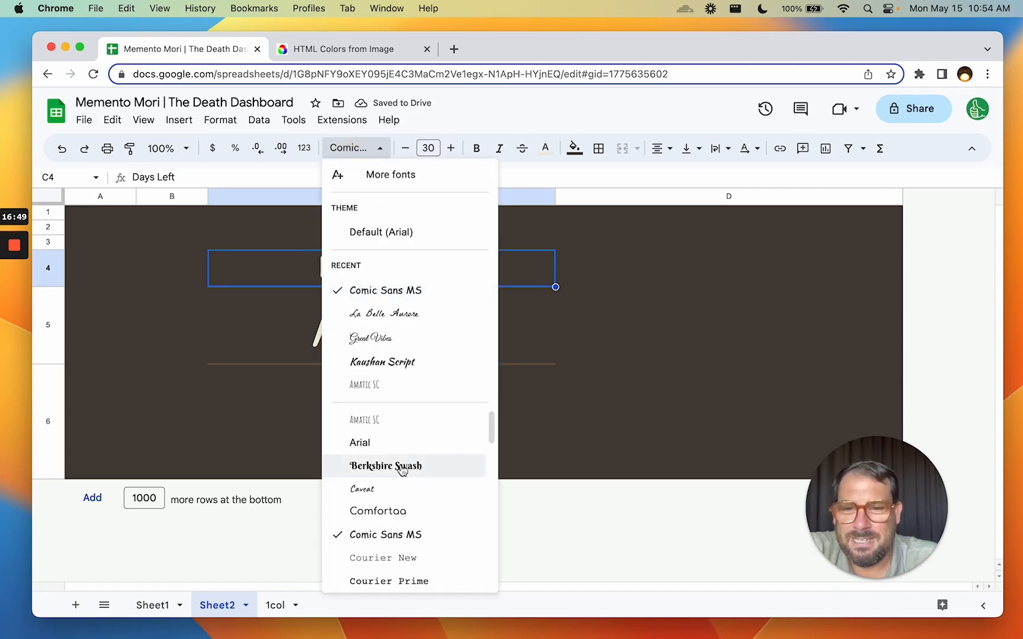
pyautogui.click(366, 336)
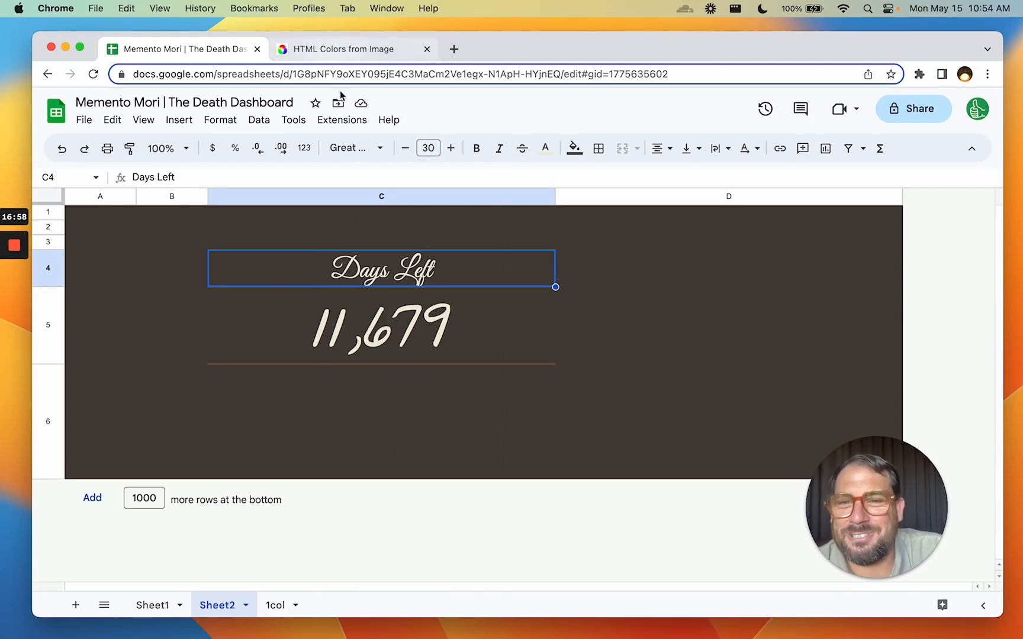
# - Apply the Kaushan Script font to both the Days Left heading in C4 and the day count in C5
pyautogui.click(343, 148)
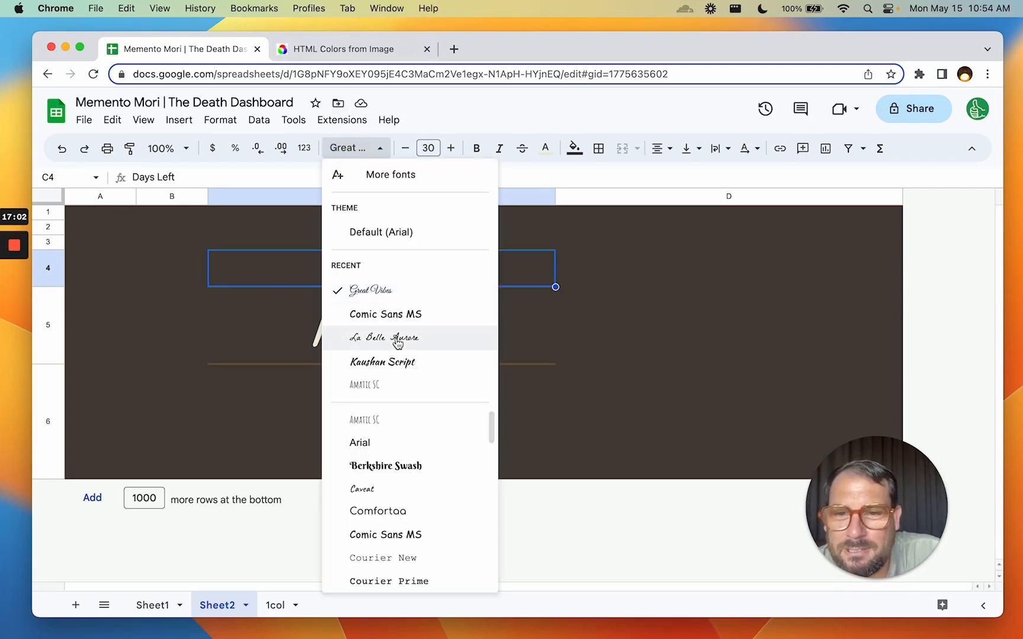
pyautogui.click(400, 362)
pyautogui.click(395, 346)
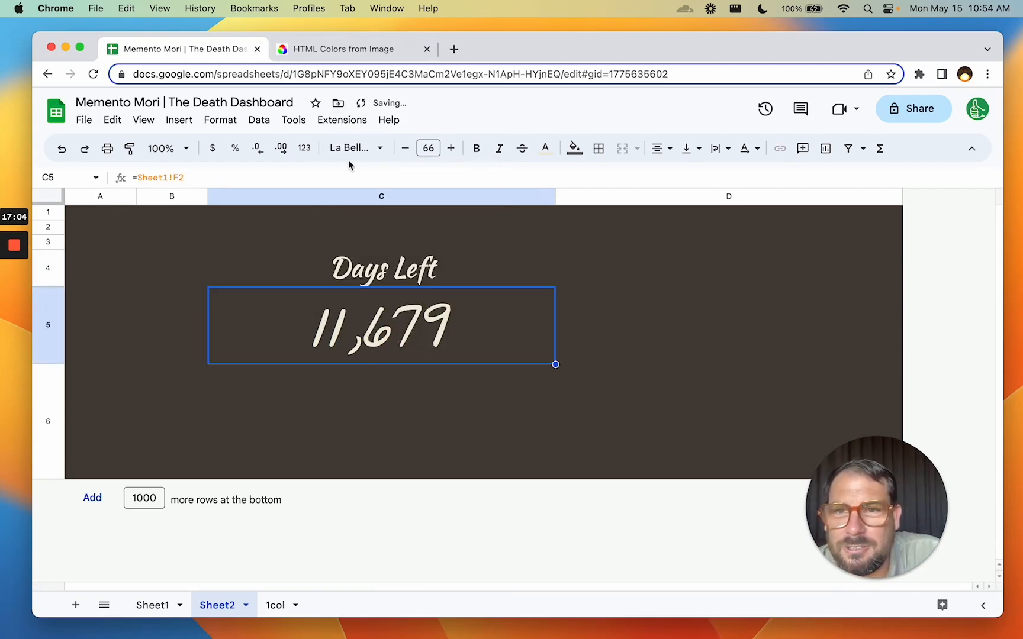
pyautogui.click(350, 147)
pyautogui.scroll(-5, 398, 476)
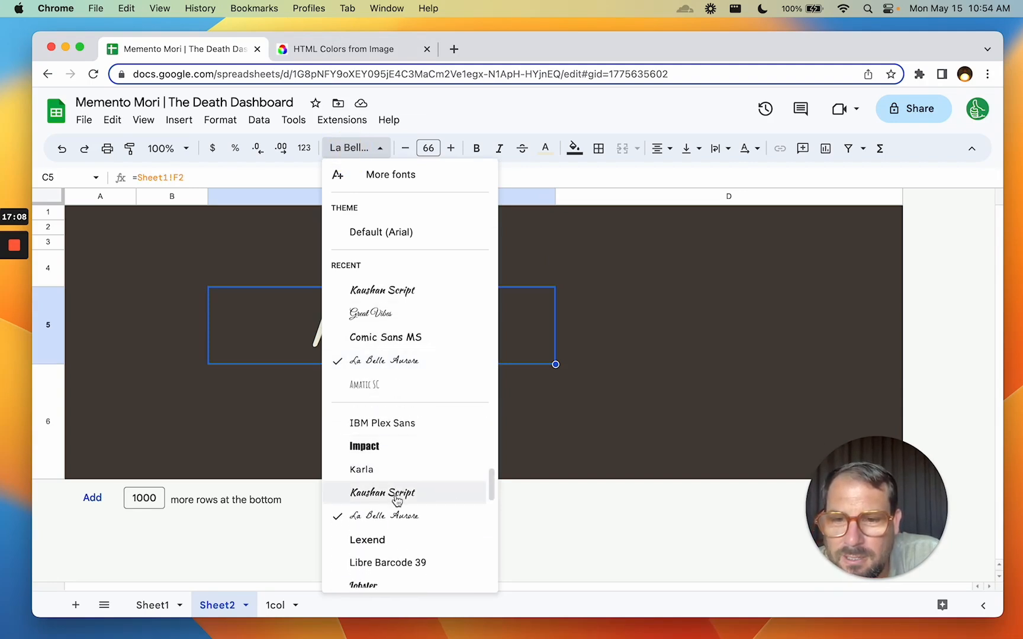
pyautogui.click(398, 499)
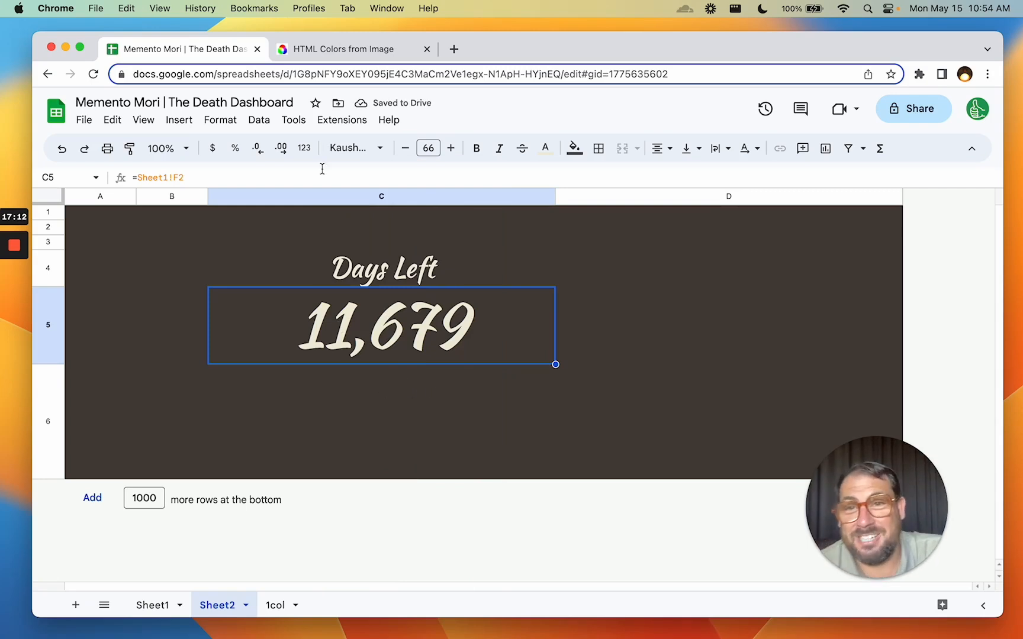
pyautogui.click(349, 148)
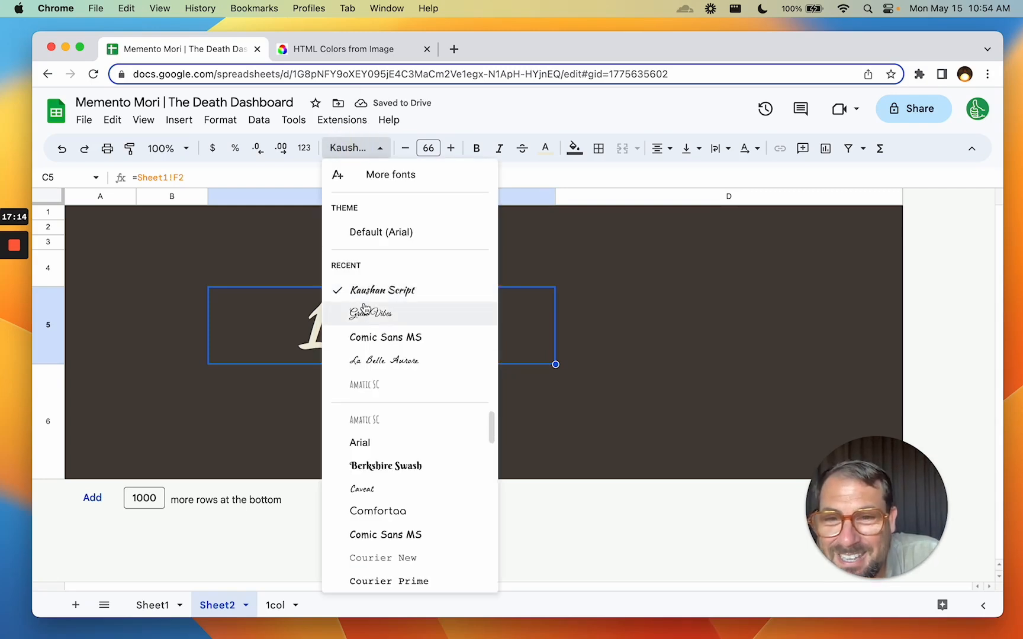
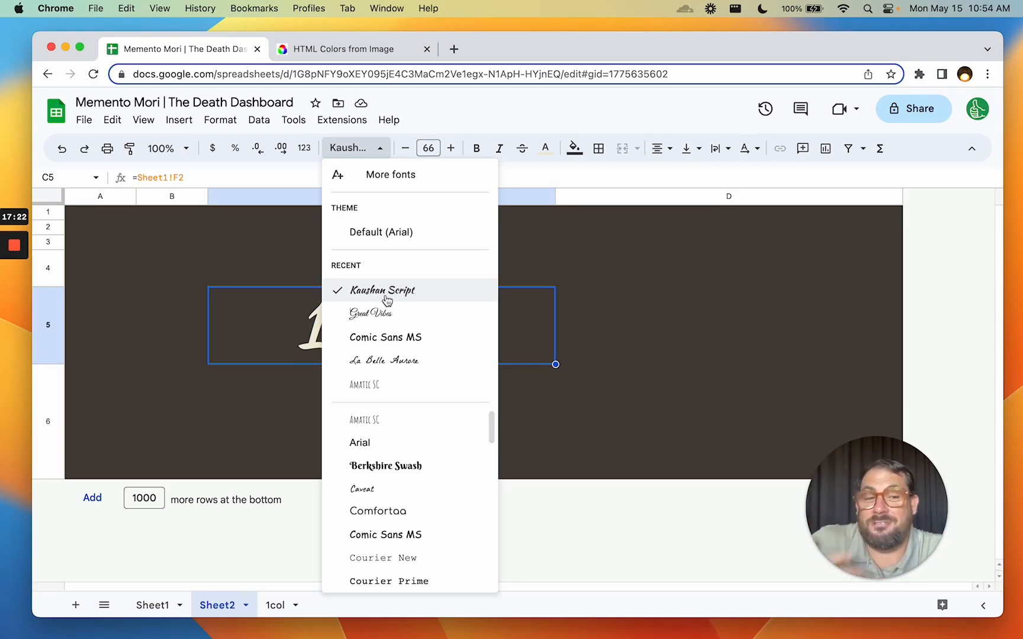
pyautogui.click(548, 280)
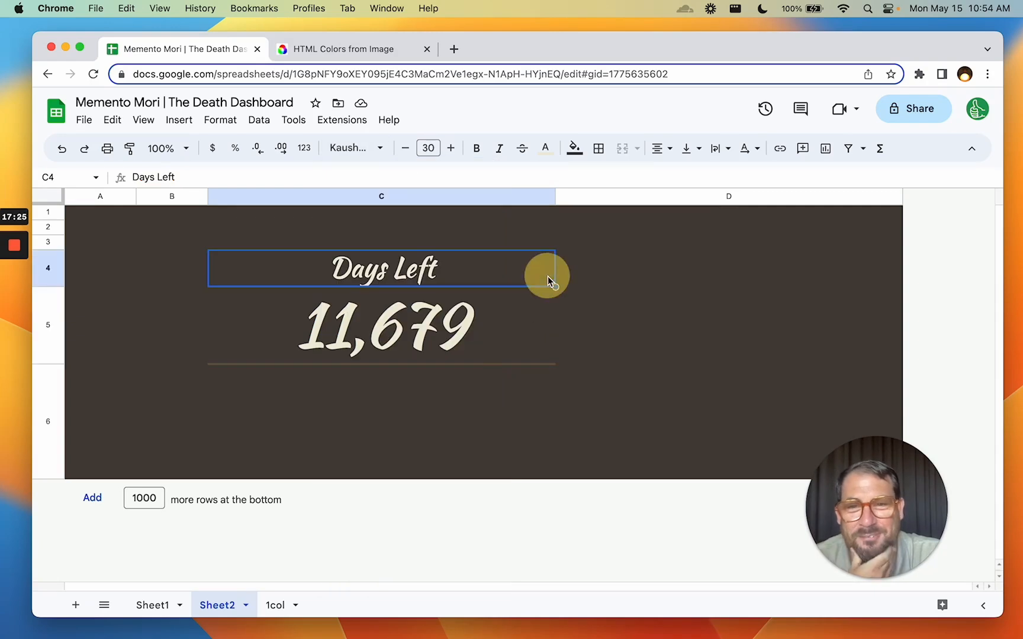
pyautogui.click(602, 382)
pyautogui.click(441, 319)
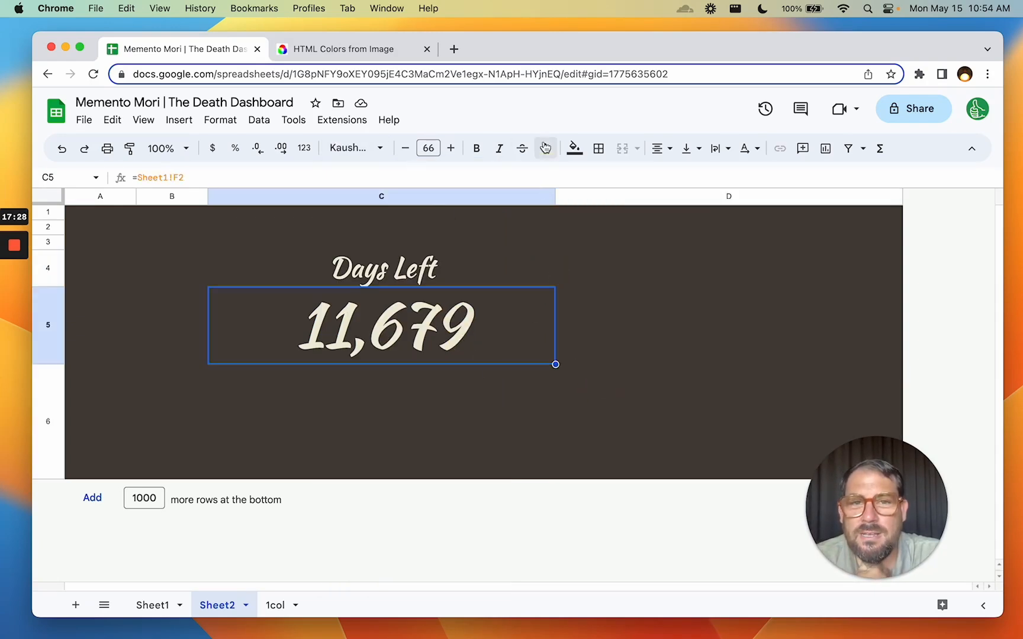
pyautogui.click(529, 395)
pyautogui.click(552, 290)
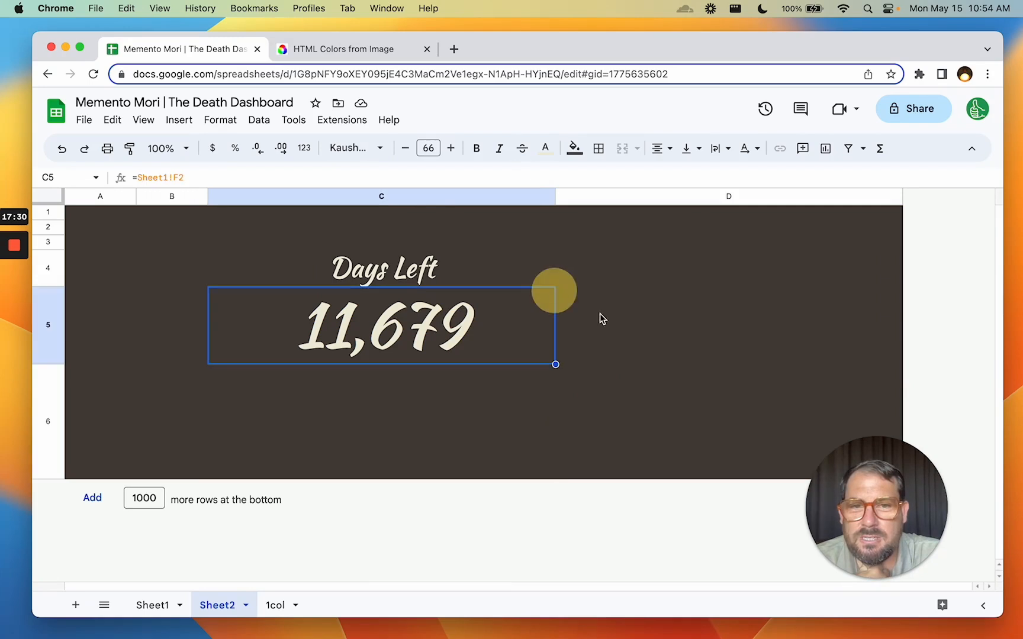
pyautogui.press('Right')
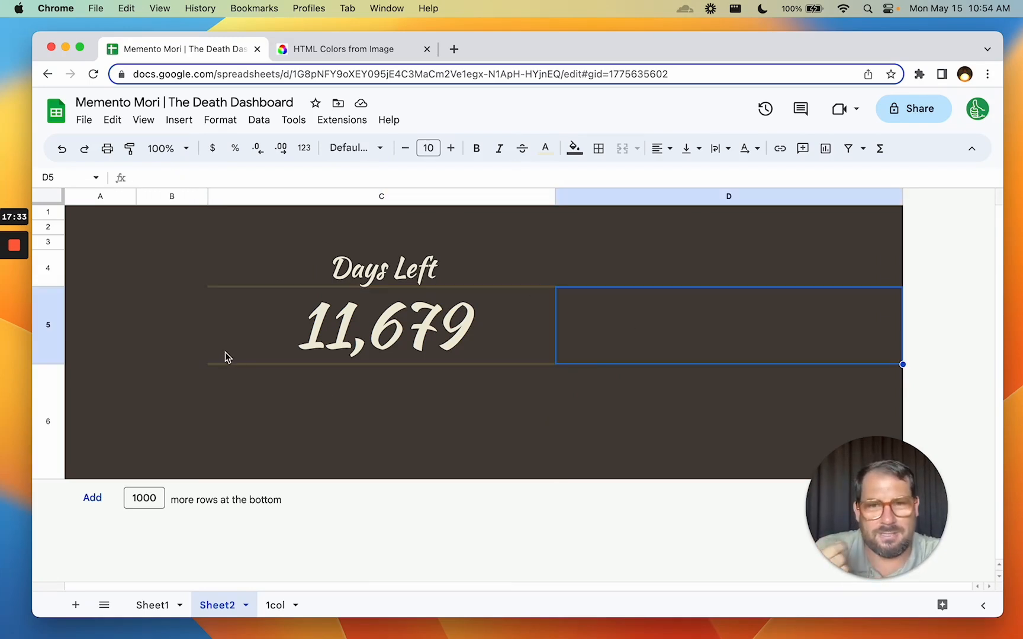
pyautogui.click(235, 354)
pyautogui.click(385, 441)
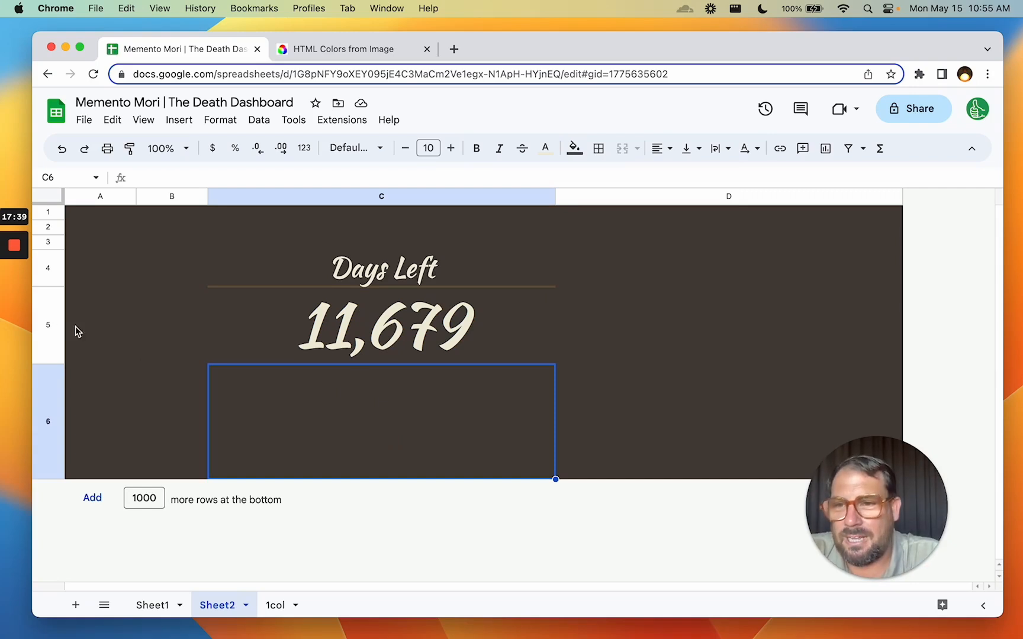
pyautogui.click(51, 314)
pyautogui.click(364, 261)
pyautogui.click(358, 331)
# - Search the Google Workspace Marketplace for "button styles" and open the Button Styles add-on listing
pyautogui.click(342, 119)
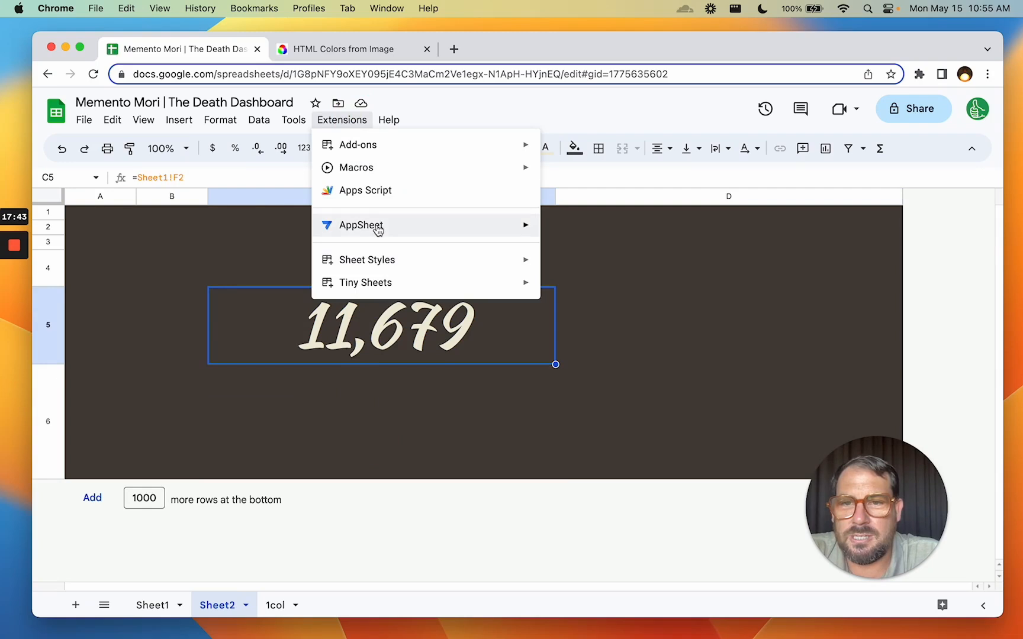
pyautogui.click(575, 148)
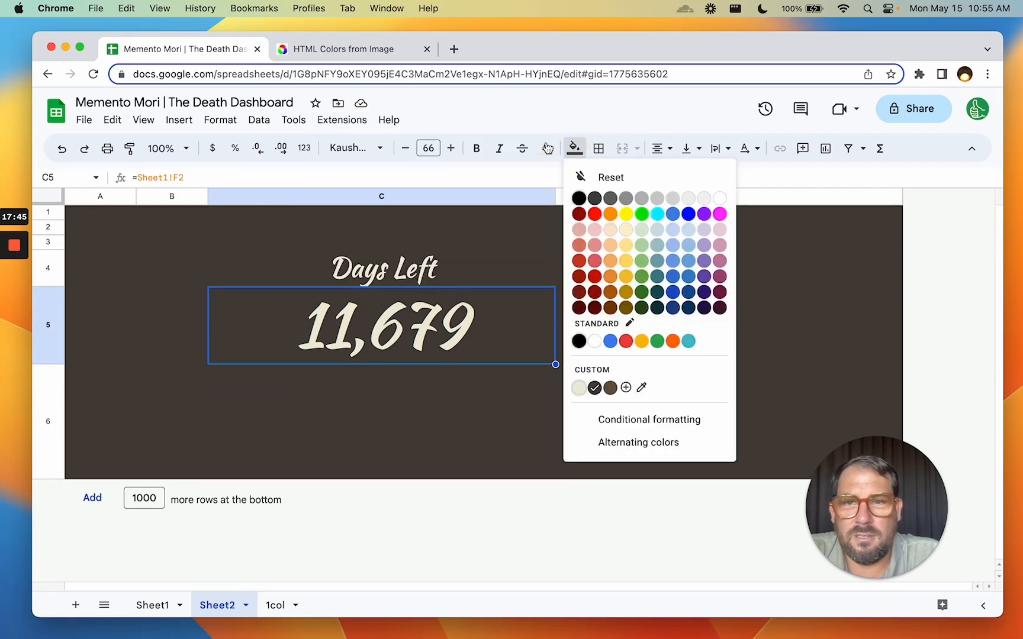
pyautogui.click(342, 120)
pyautogui.moveTo(379, 146)
pyautogui.click(579, 151)
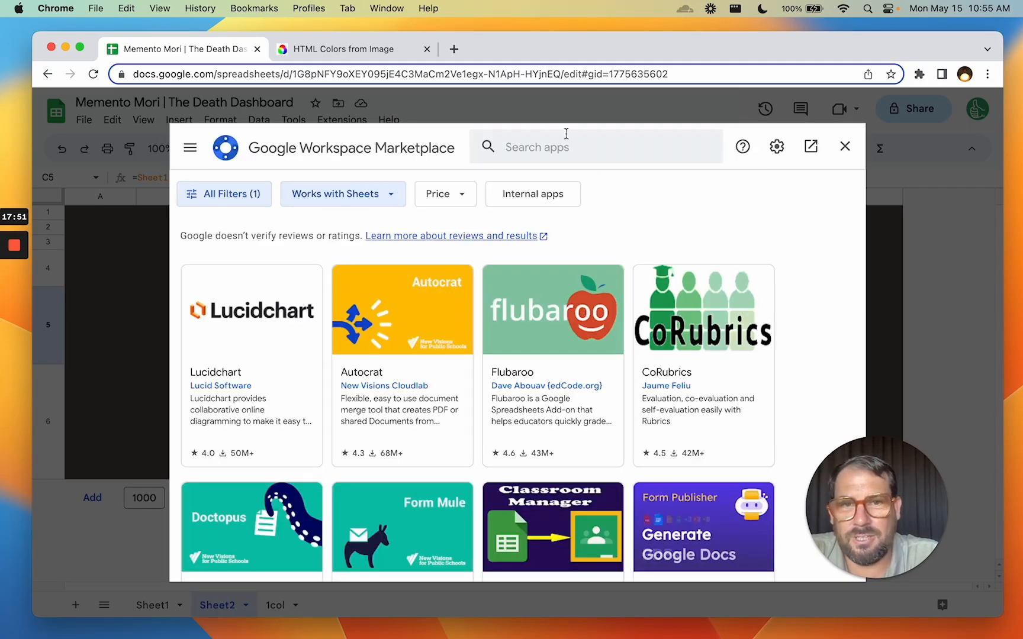
pyautogui.click(588, 142)
pyautogui.write('button styles')
pyautogui.press('Return')
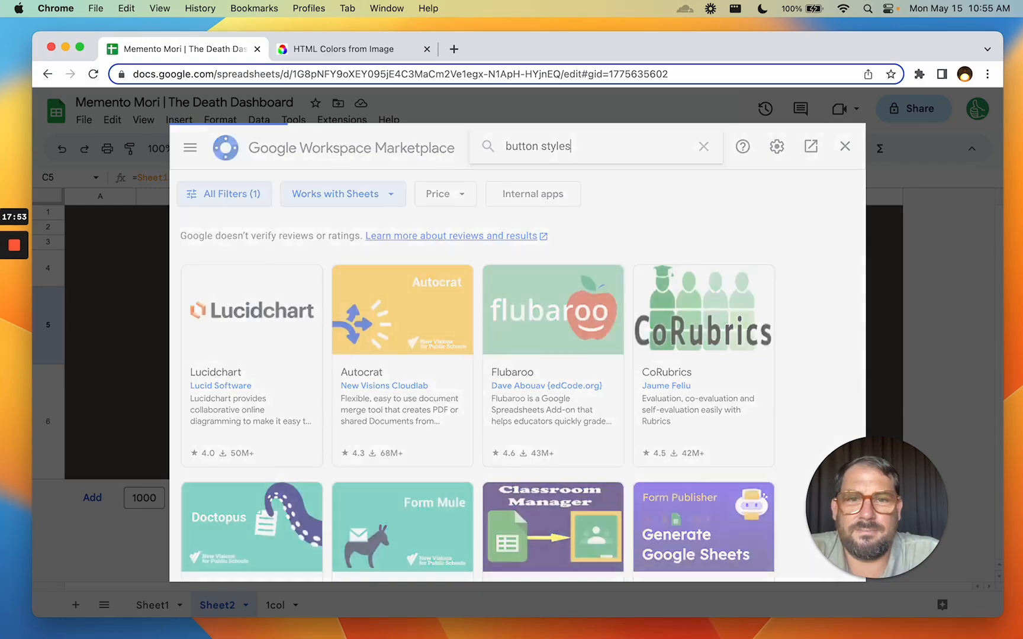
pyautogui.click(264, 303)
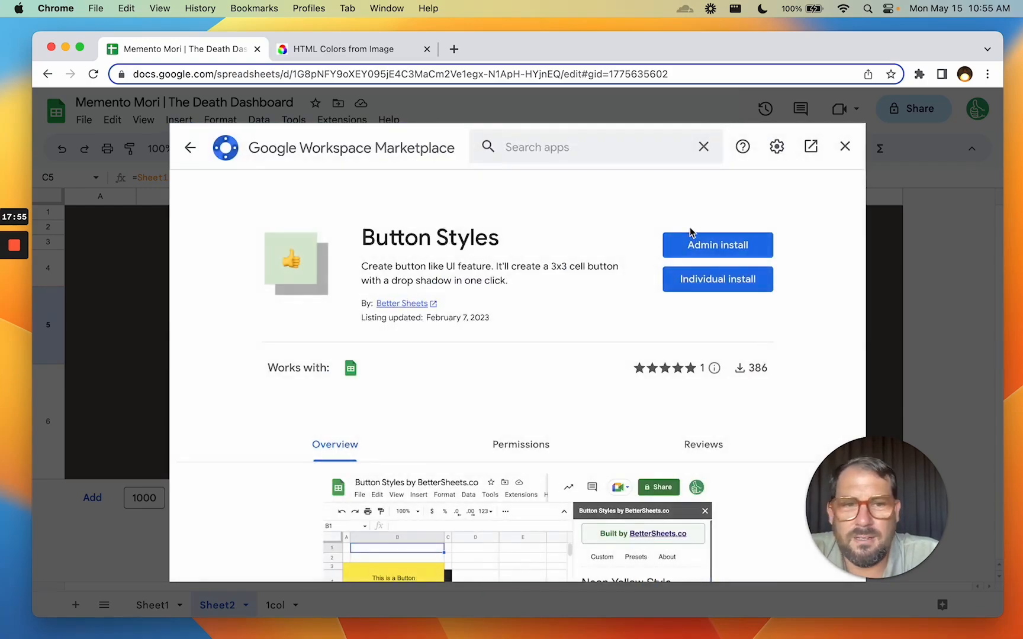
# - Install Button Styles admin-wide for everyone at the organization, agree to its terms, and return to the spreadsheet
pyautogui.click(708, 247)
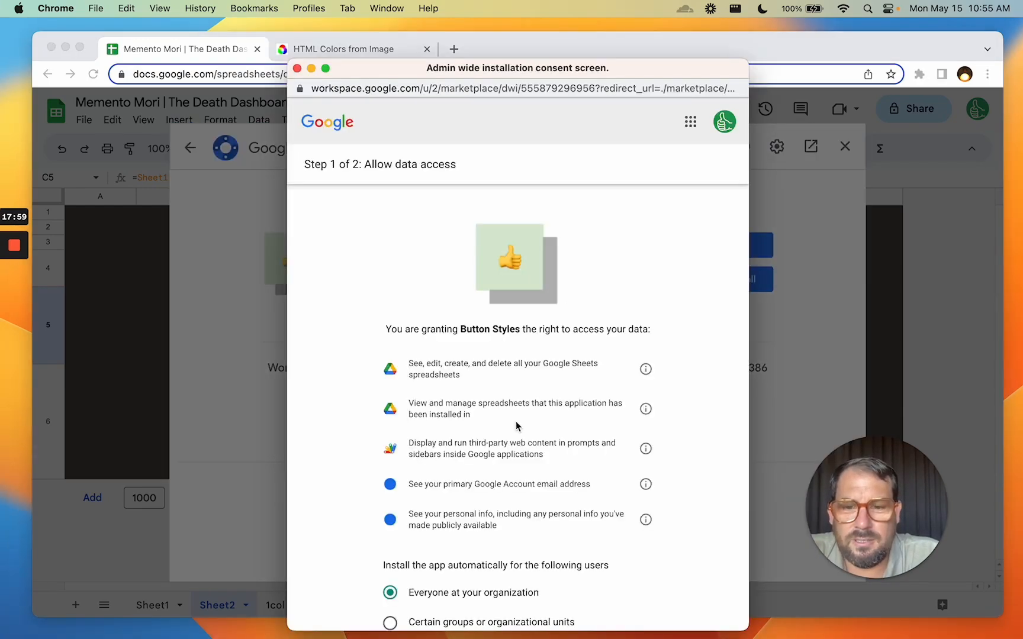
pyautogui.scroll(-5, 515, 426)
pyautogui.click(390, 541)
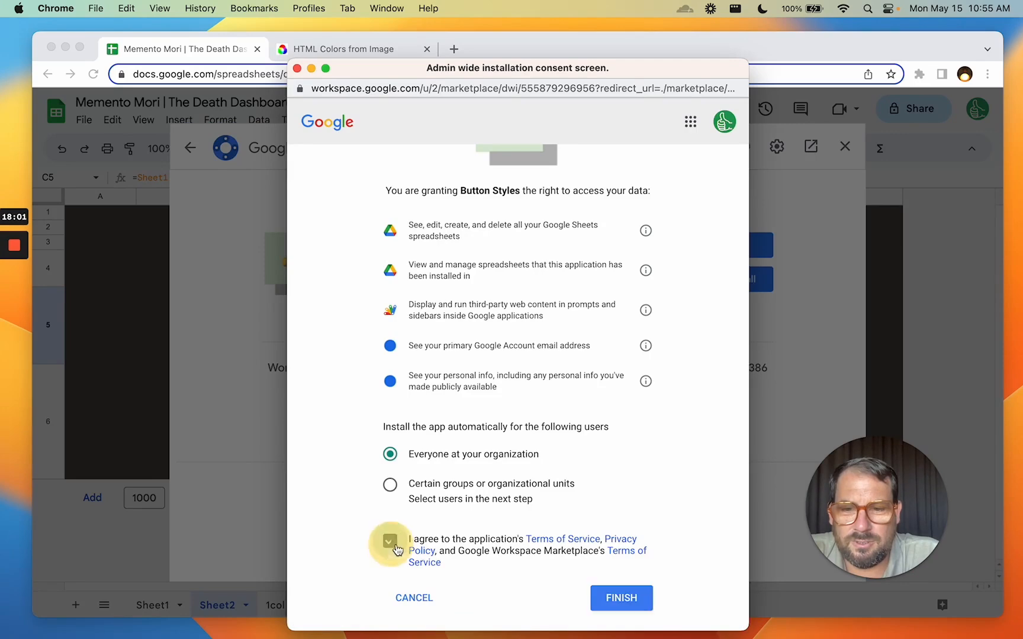
pyautogui.click(621, 598)
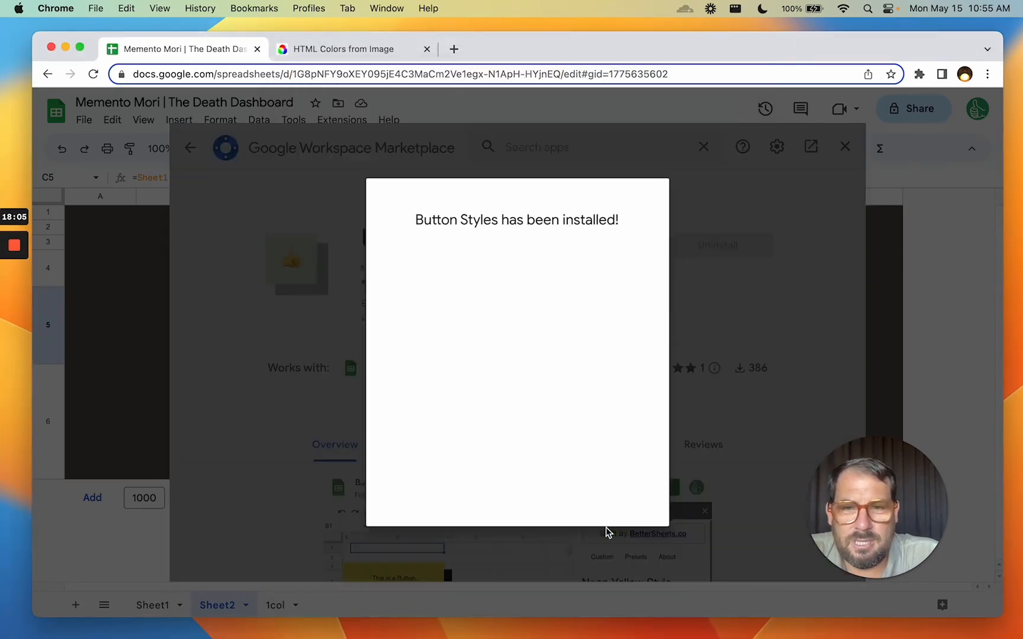
pyautogui.click(629, 513)
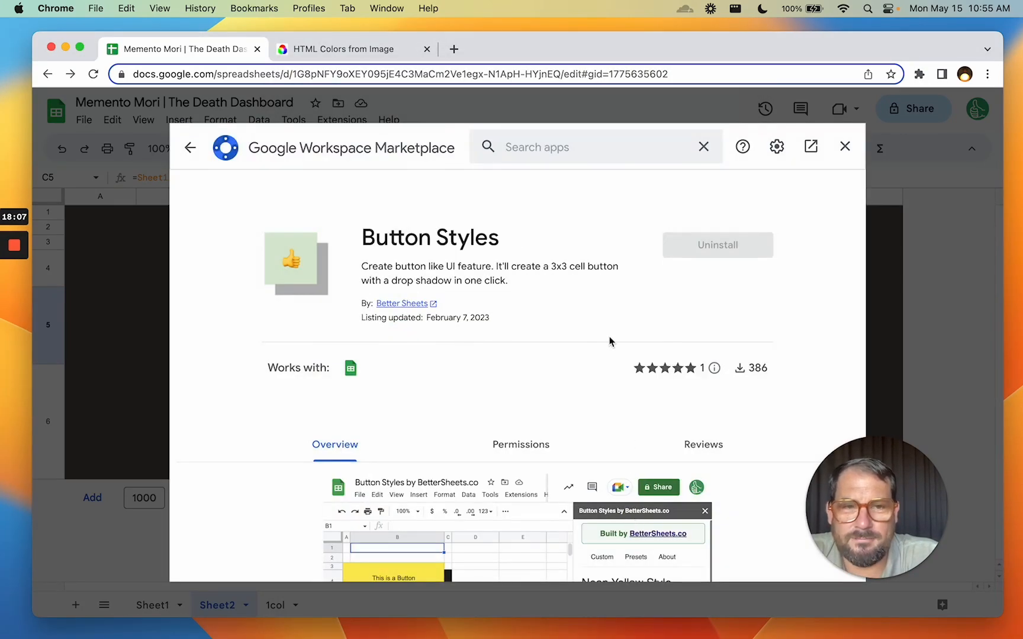
pyautogui.click(844, 146)
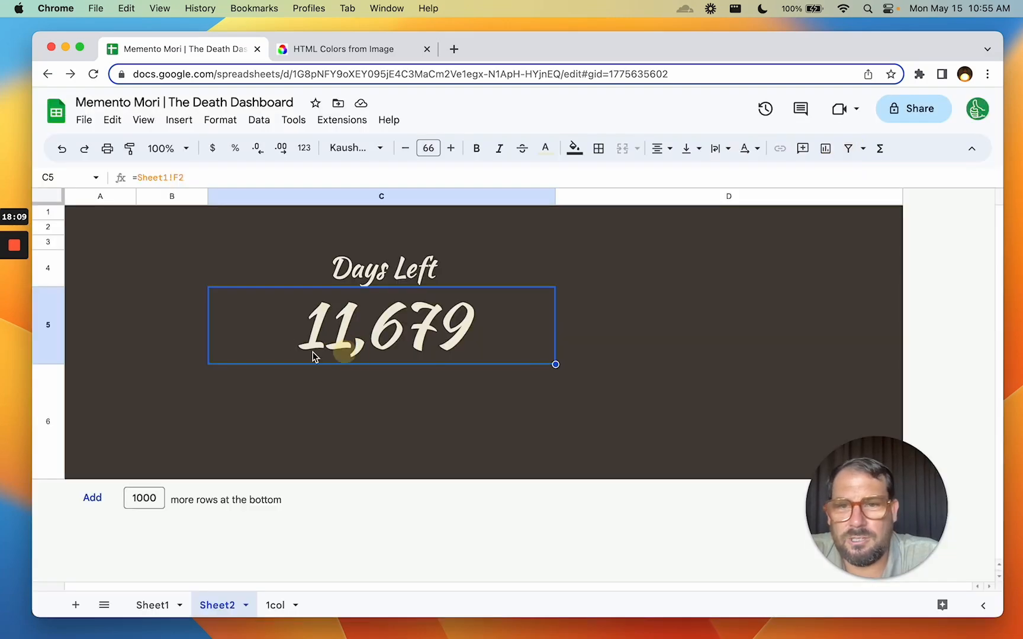
# - Insert one row below row 6 and one column beside column D in Sheet2
pyautogui.moveTo(287, 335); pyautogui.dragTo(671, 401)
pyautogui.rightClick(45, 395)
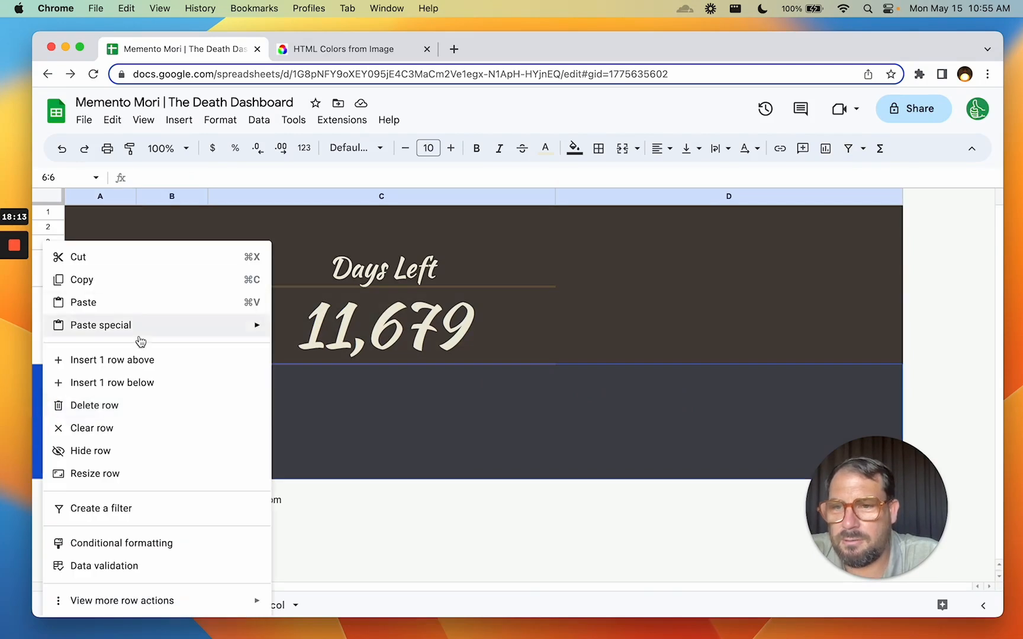
pyautogui.click(142, 381)
pyautogui.click(527, 315)
pyautogui.rightClick(587, 200)
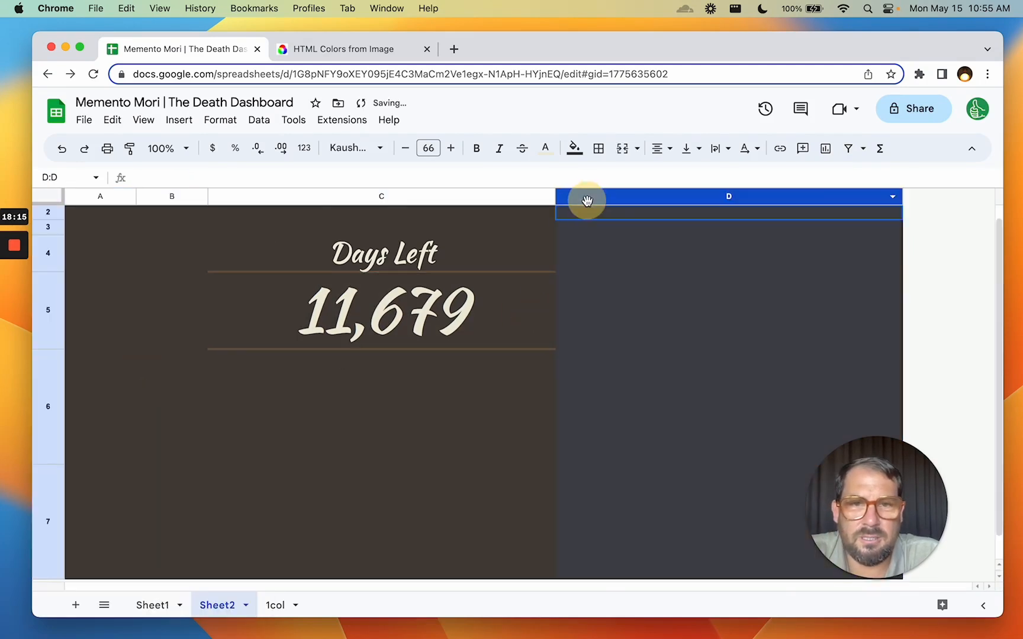
pyautogui.click(657, 293)
# - Select the range B5:D6 surrounding the day count
pyautogui.click(392, 308)
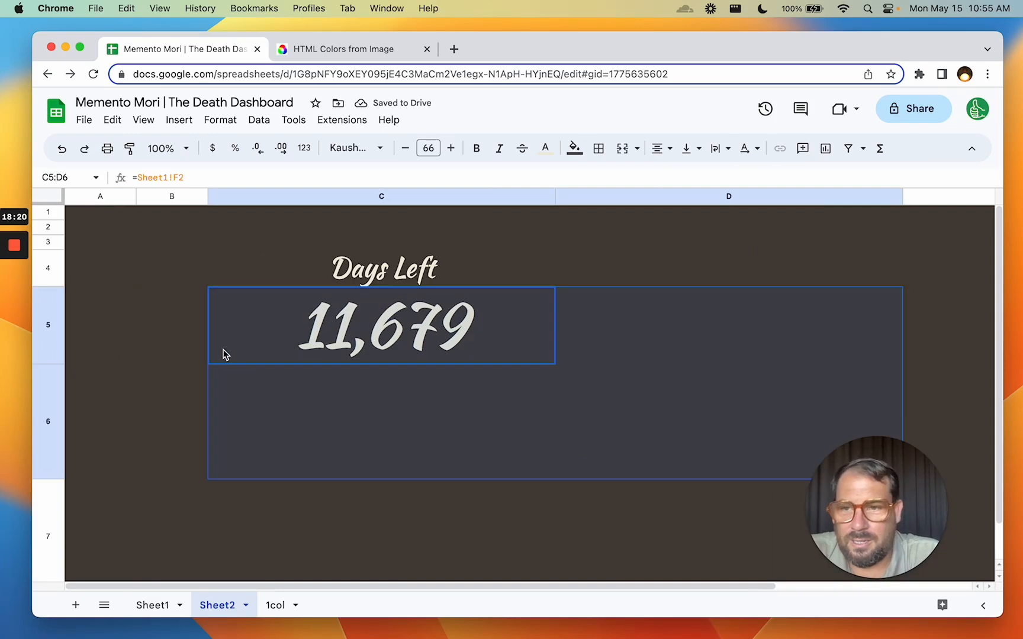
pyautogui.click(197, 349)
pyautogui.keyDown('shift'); pyautogui.click(614, 458); pyautogui.keyUp('shift')
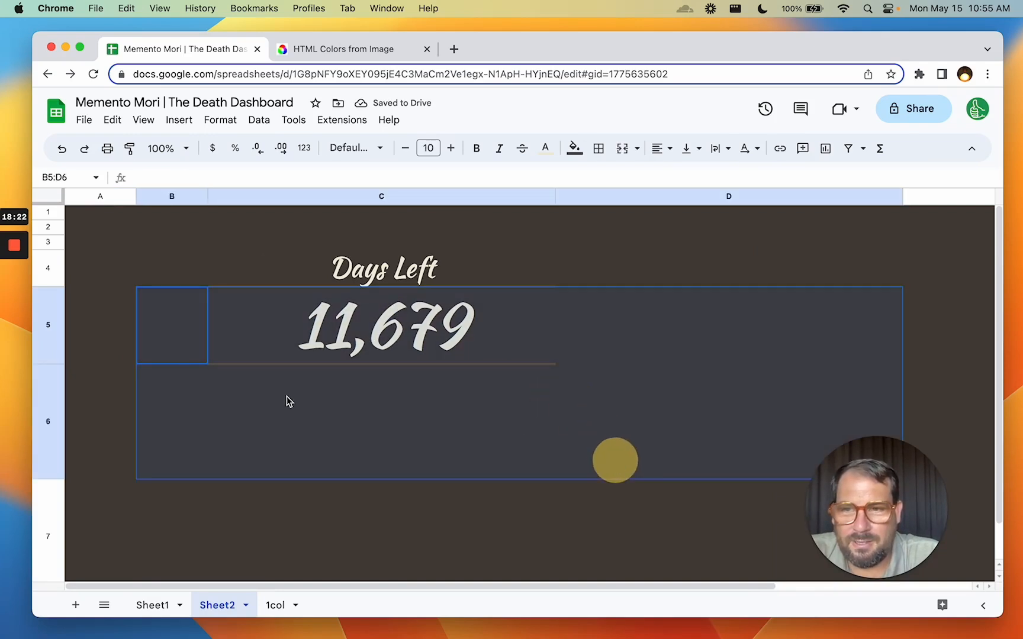
# - Select the range B5:D7 on Sheet2 and show the Button Styles add-on sidebar
pyautogui.keyDown('shift'); pyautogui.click(663, 418); pyautogui.keyUp('shift')
pyautogui.click(161, 339)
pyautogui.keyDown('shift'); pyautogui.click(617, 397); pyautogui.keyUp('shift')
pyautogui.keyDown('shift'); pyautogui.click(634, 502); pyautogui.keyUp('shift')
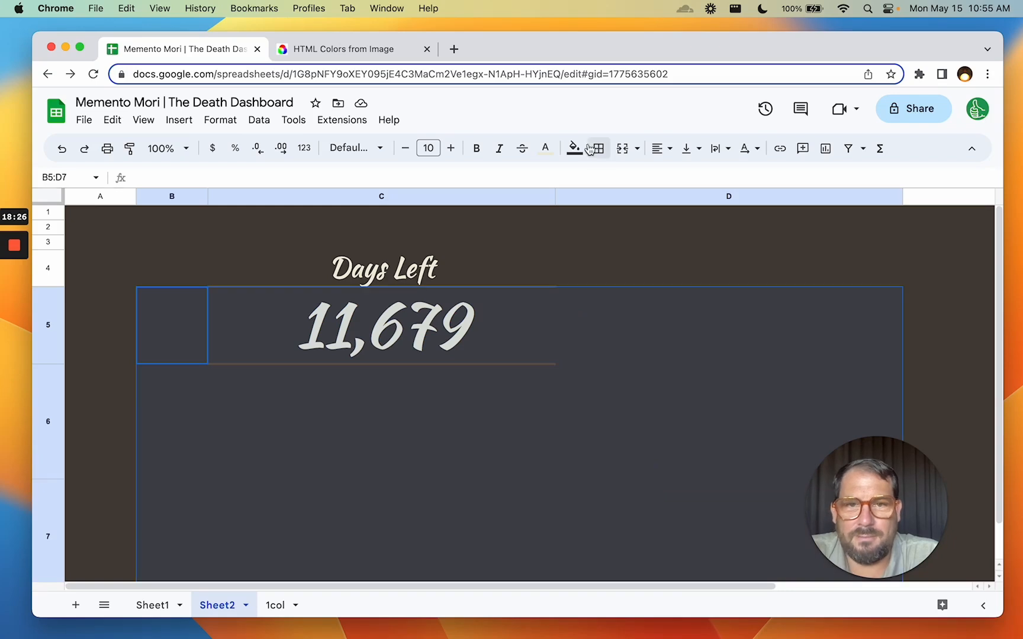
pyautogui.click(342, 120)
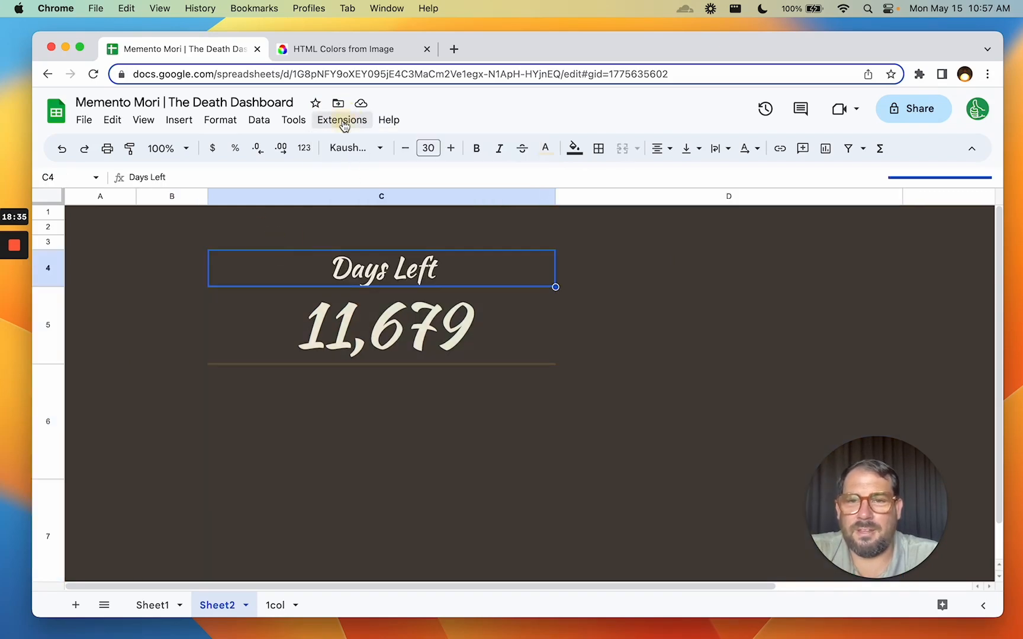
pyautogui.click(342, 121)
pyautogui.click(274, 296)
pyautogui.moveTo(148, 349); pyautogui.dragTo(609, 386)
pyautogui.click(607, 511)
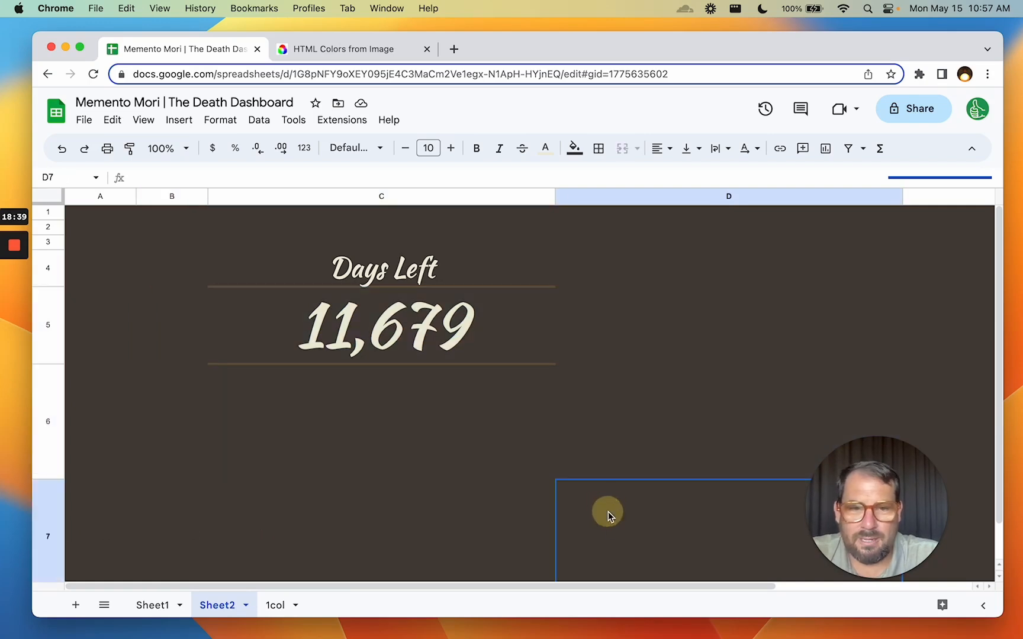
pyautogui.moveTo(607, 511); pyautogui.dragTo(182, 328)
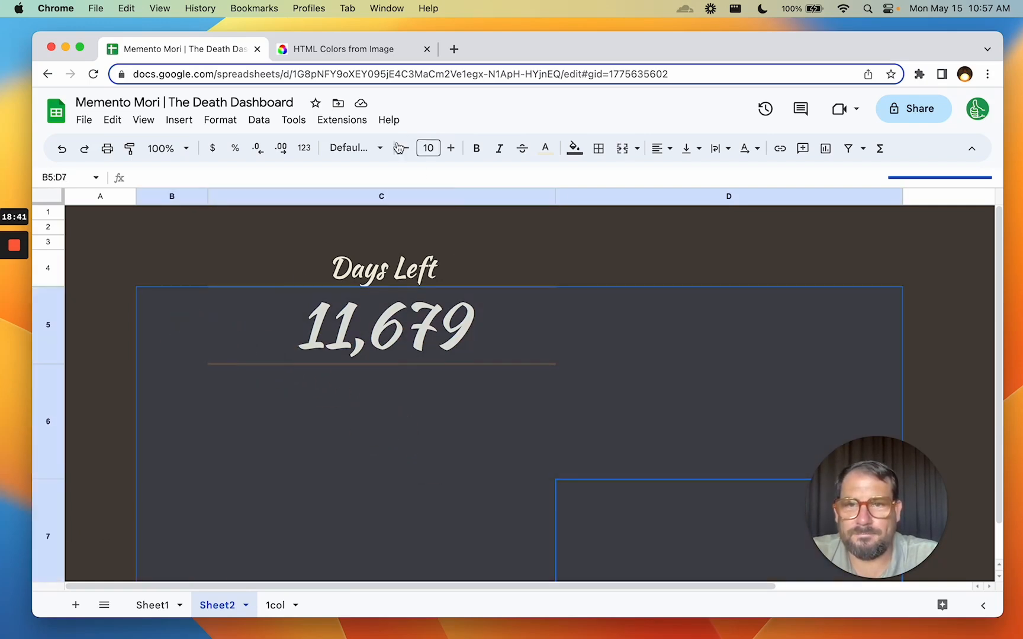
pyautogui.click(347, 125)
pyautogui.moveTo(427, 264)
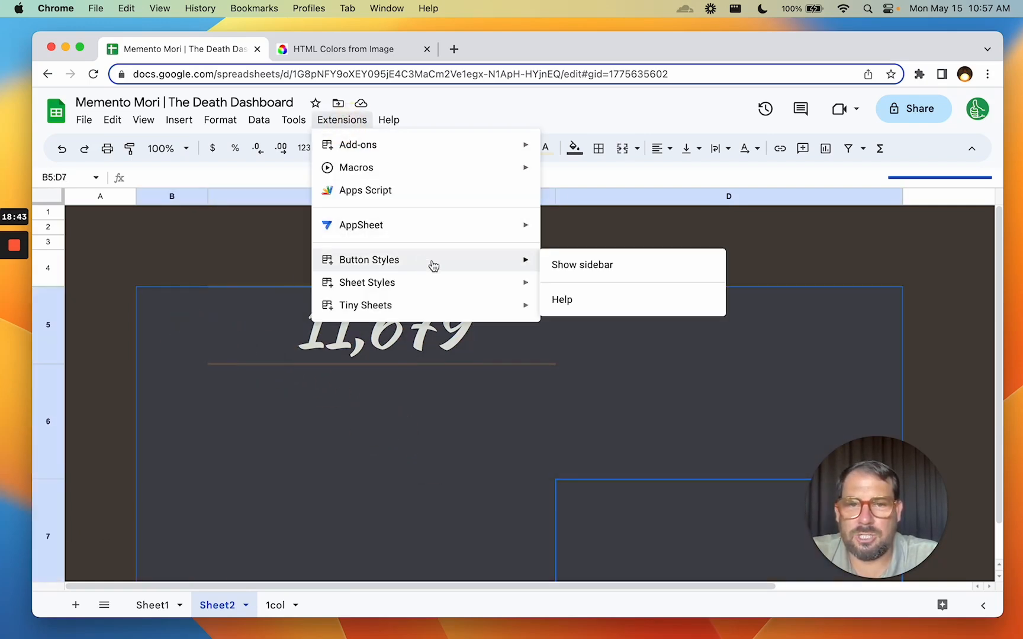
pyautogui.click(572, 268)
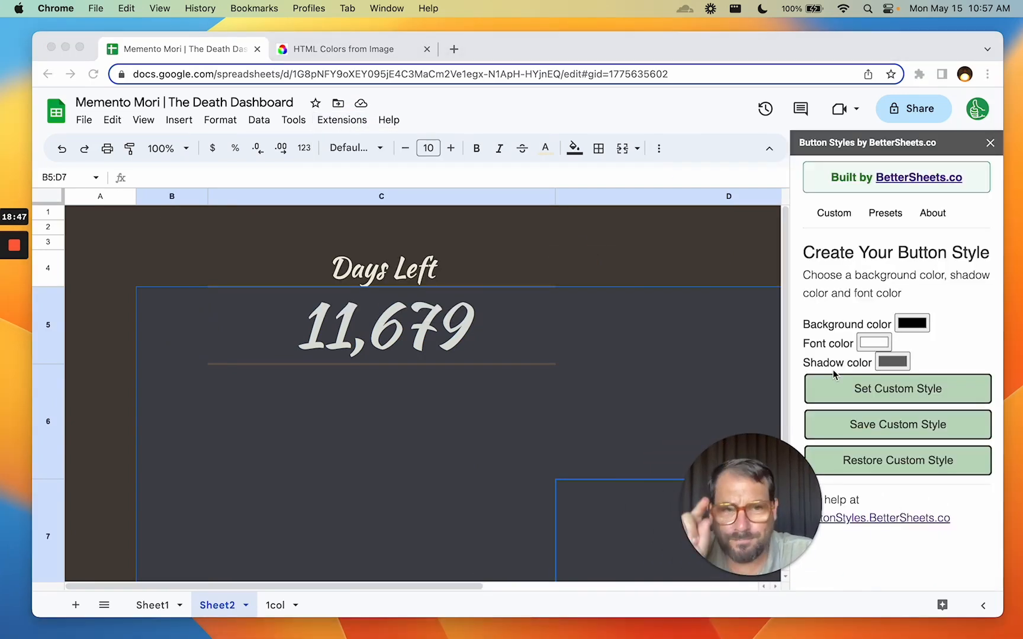
# - Apply the Retro Brown Style preset to B5:D7 around the Days Left number and close the Button Styles sidebar
pyautogui.click(901, 392)
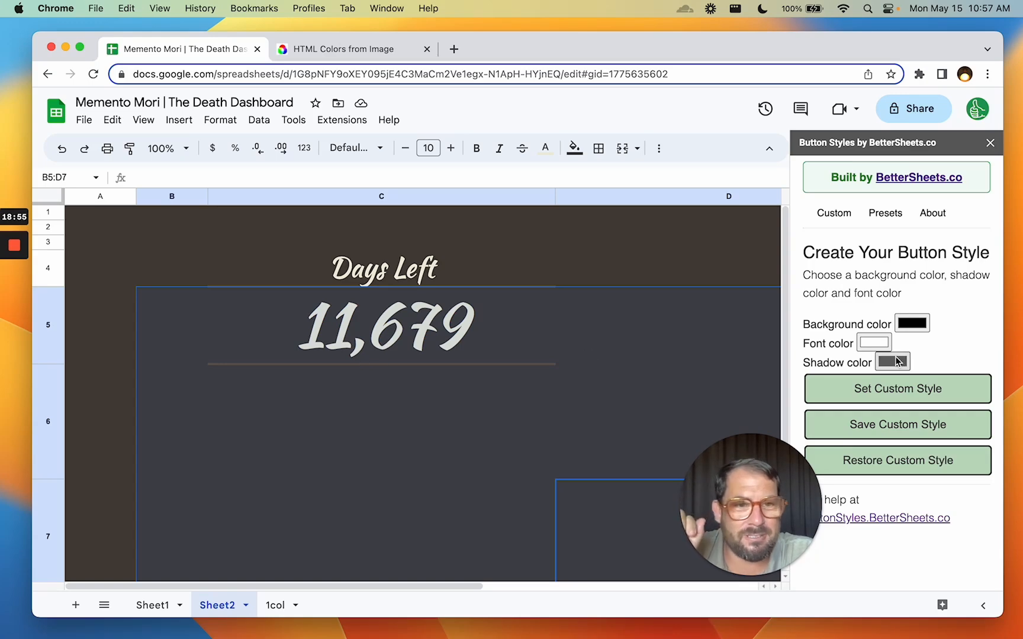
pyautogui.click(891, 223)
pyautogui.scroll(-2, 895, 497)
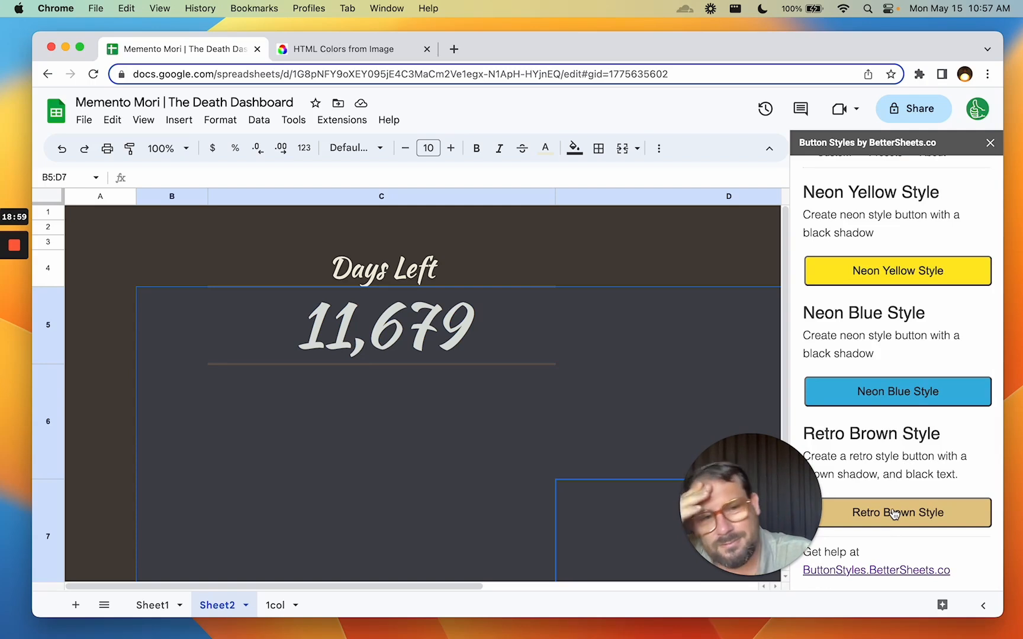
pyautogui.click(298, 311)
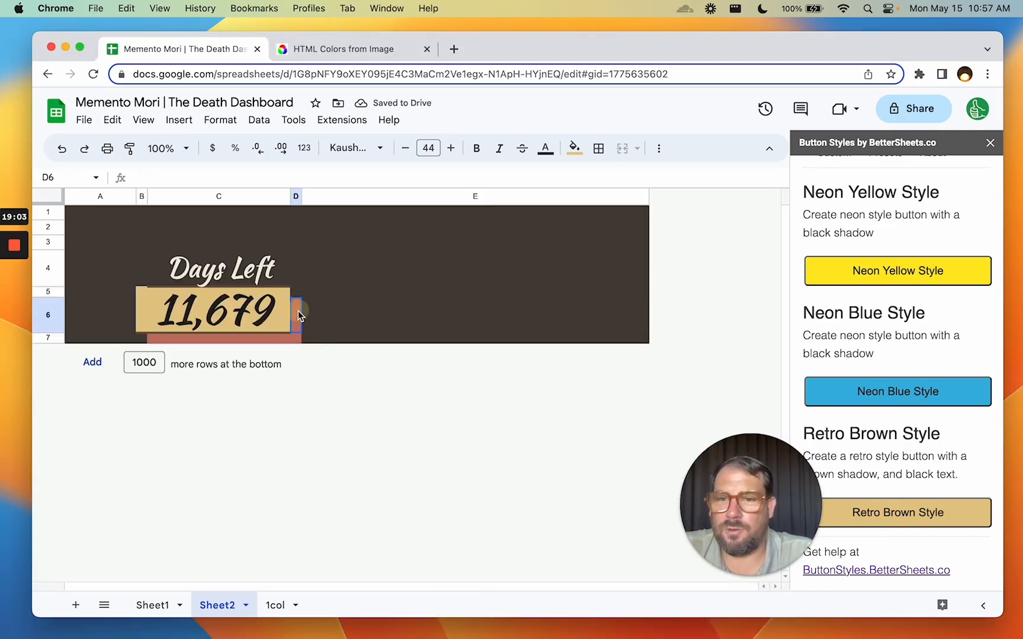
pyautogui.moveTo(299, 311); pyautogui.dragTo(300, 345)
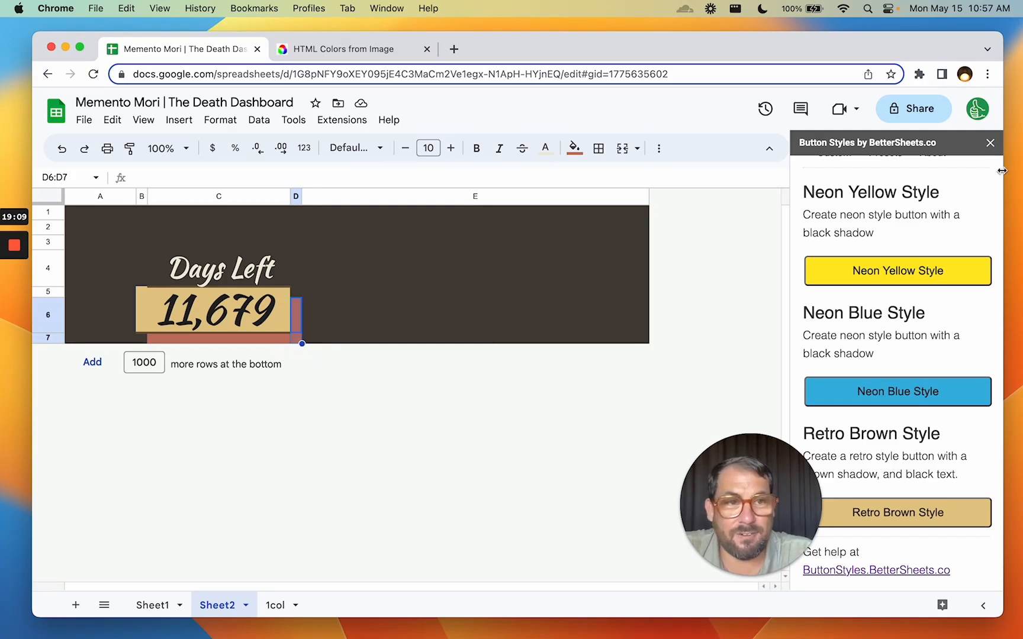
pyautogui.click(989, 143)
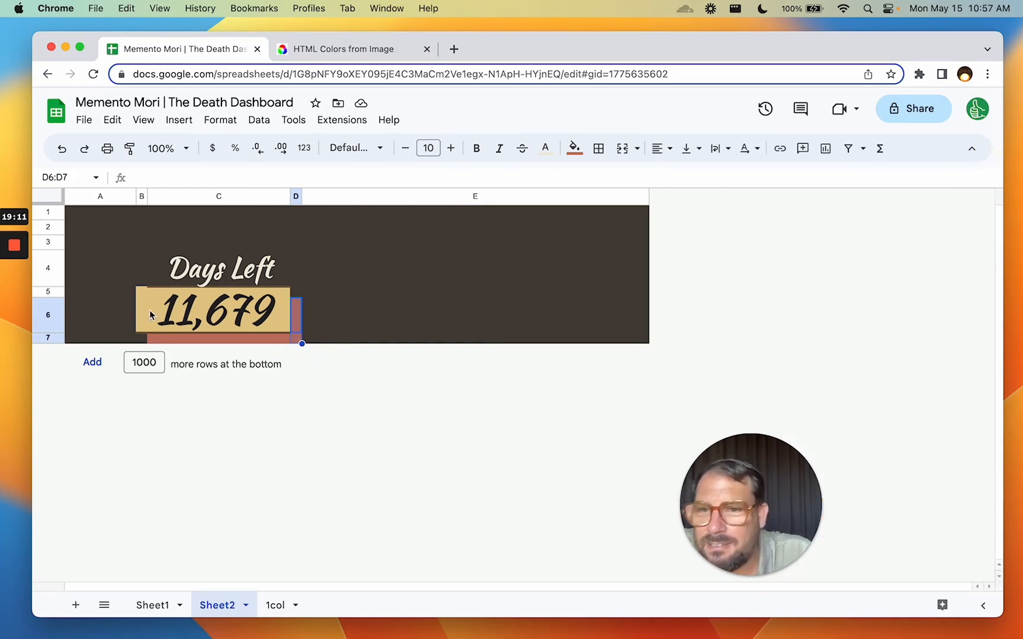
# - Insert three rows below row 7 and paste plain dark background over their reddish cells in columns C and D
pyautogui.rightClick(59, 336)
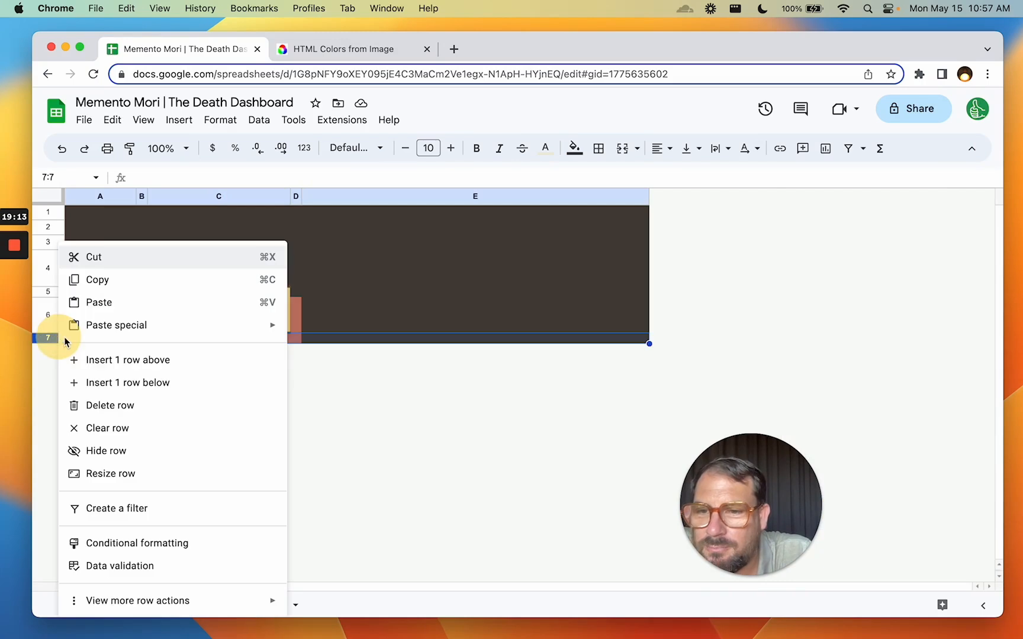
pyautogui.click(119, 381)
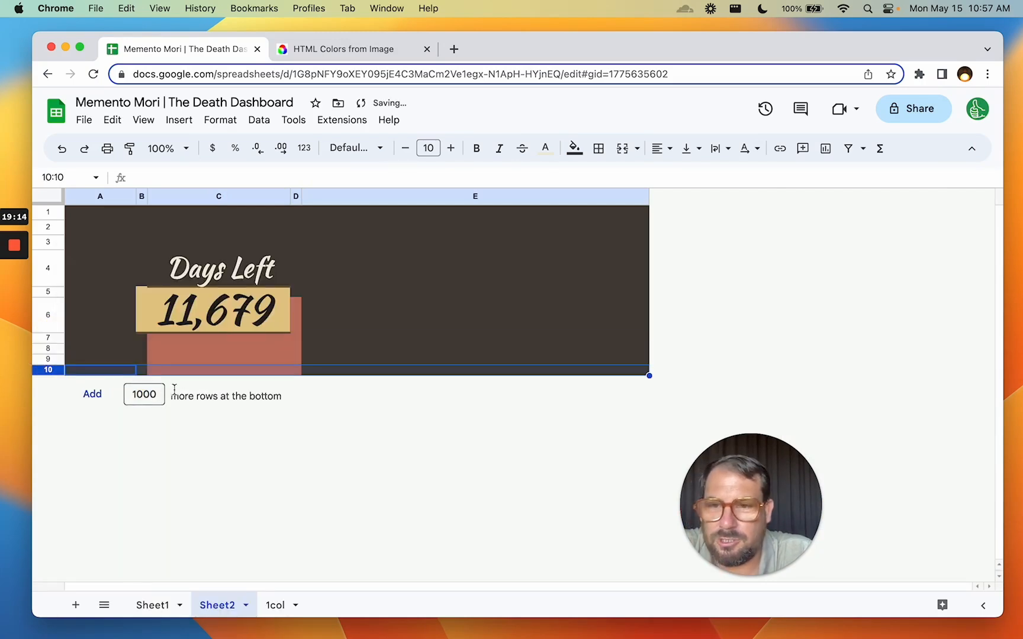
pyautogui.click(119, 373)
pyautogui.press('Right')
pyautogui.press('Right')
pyautogui.press('Up')
pyautogui.press('super+v')
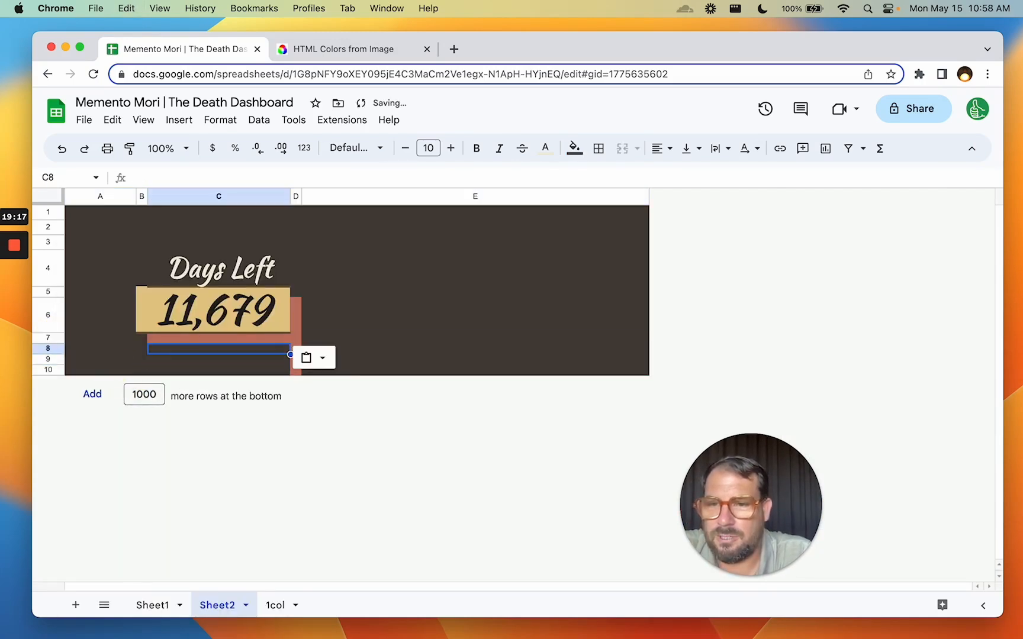
pyautogui.press('Right')
pyautogui.press('Down')
pyautogui.press('super+v')
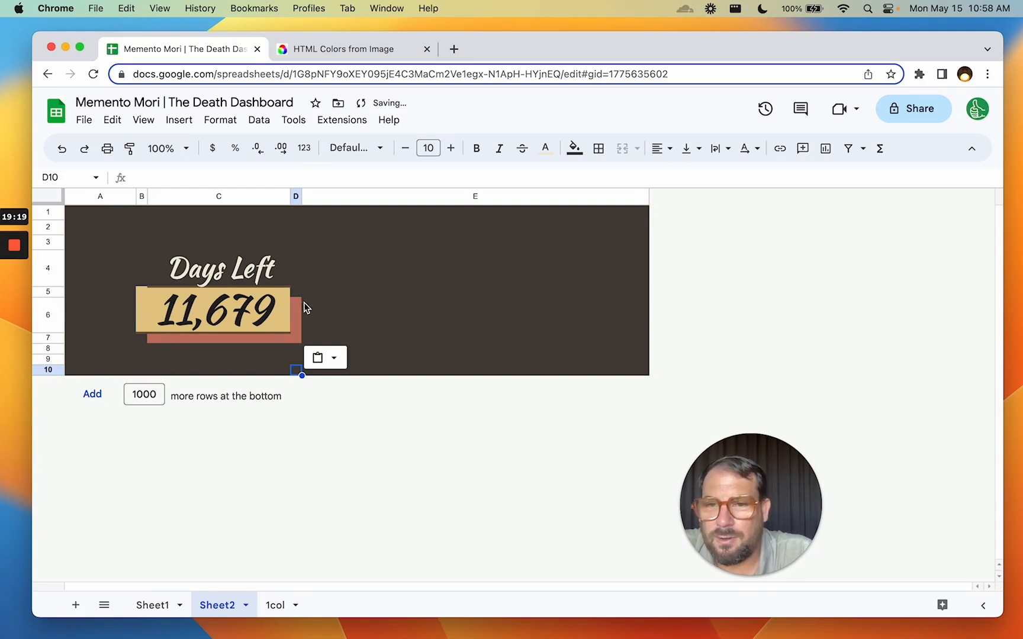
# - Fill the shadow cells D6, C7 and D7 with the custom brown colour
pyautogui.moveTo(305, 307); pyautogui.dragTo(297, 309)
pyautogui.click(296, 319)
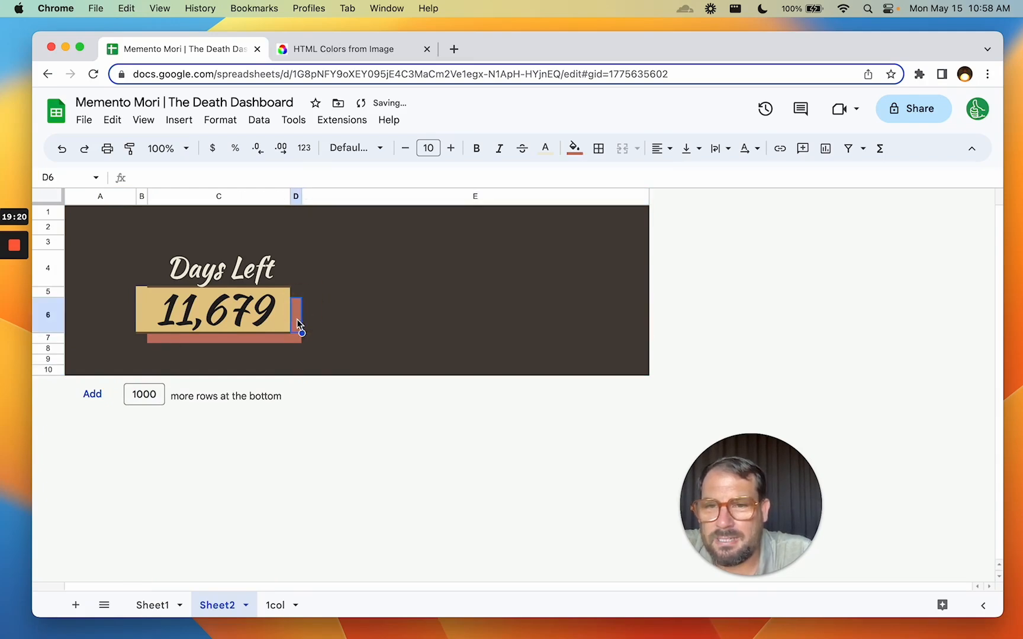
pyautogui.click(579, 152)
pyautogui.click(609, 389)
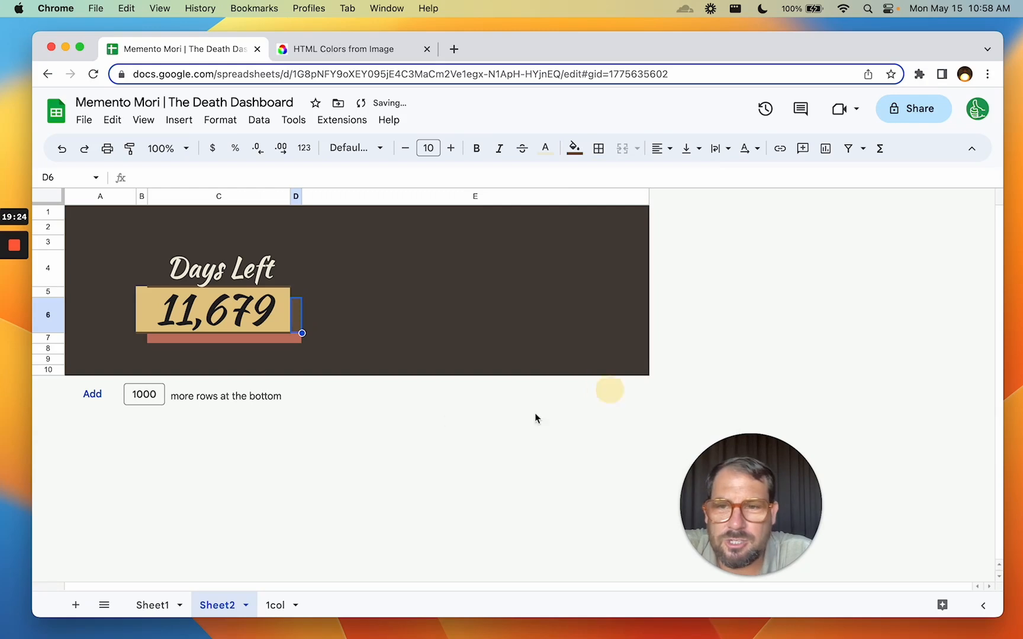
pyautogui.click(285, 337)
pyautogui.press('super+y')
pyautogui.click(295, 338)
pyautogui.press('super+y')
# - Fill the merged number cell B5:C6 with the custom cream colour
pyautogui.click(219, 268)
pyautogui.click(262, 311)
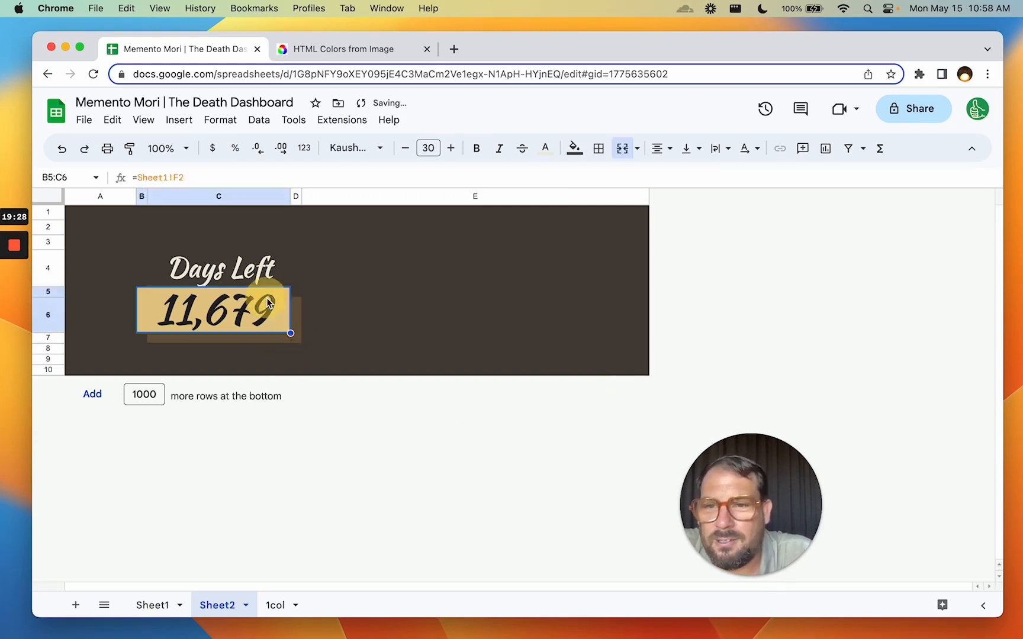
pyautogui.click(574, 148)
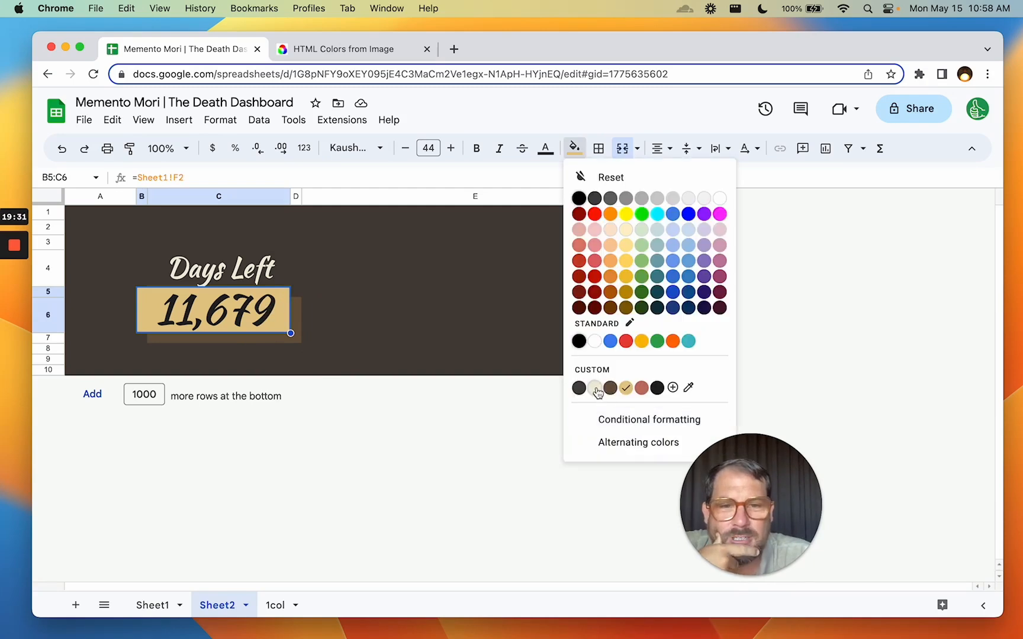
pyautogui.click(594, 388)
pyautogui.click(417, 318)
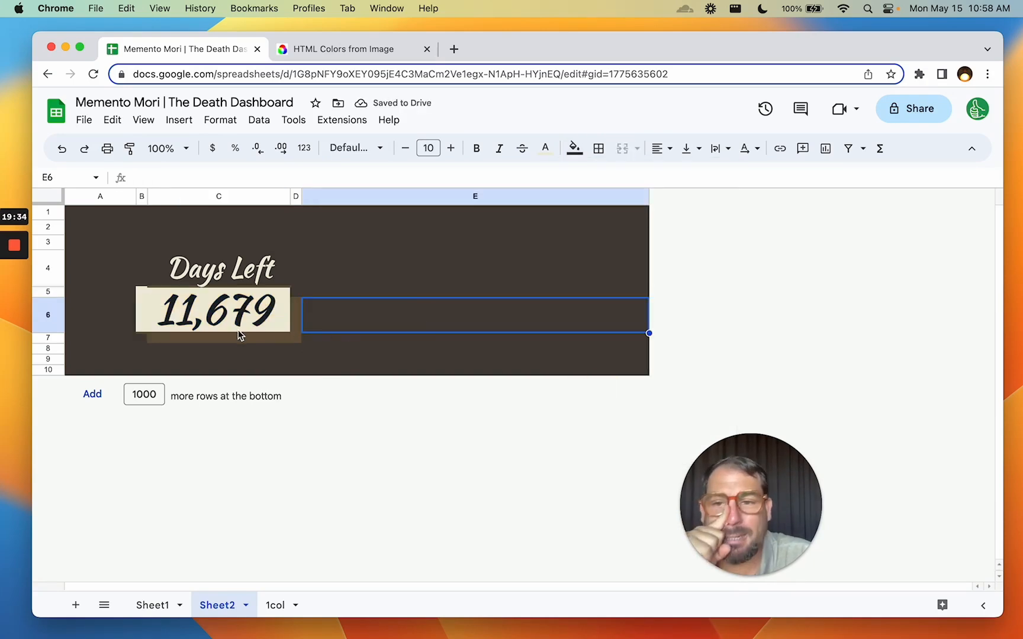
# - Remove all borders from the merged number cell B5:C6
pyautogui.click(173, 284)
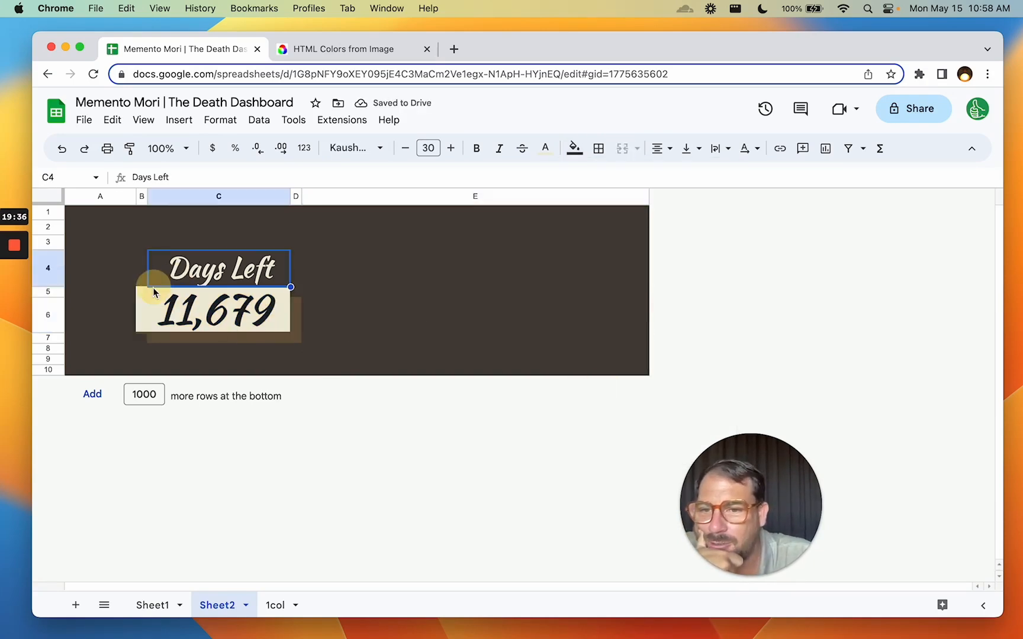
pyautogui.click(155, 294)
pyautogui.click(598, 148)
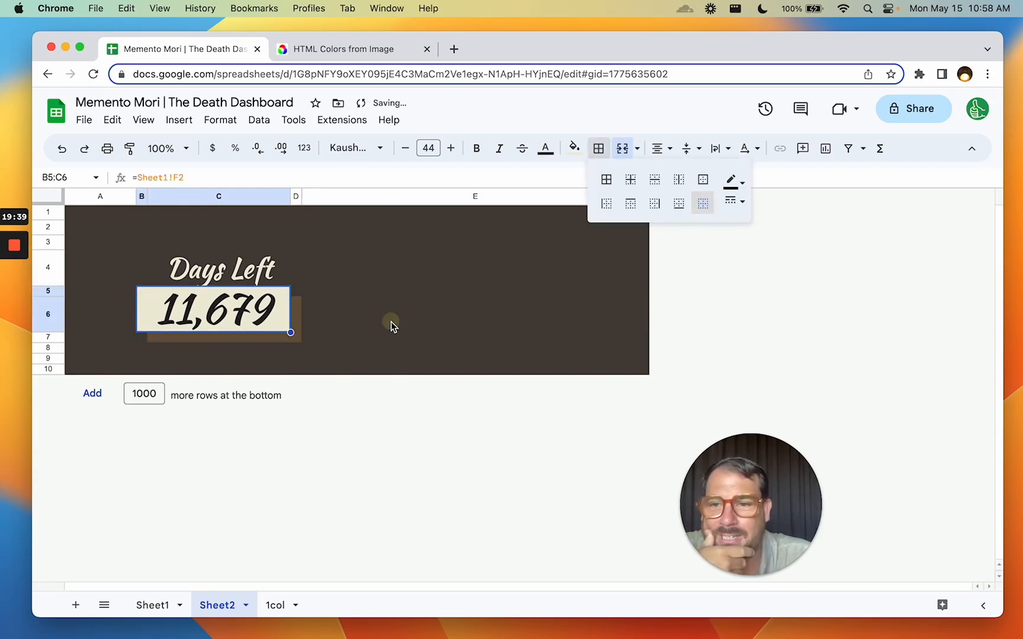
pyautogui.click(391, 325)
# - Make row 4 taller and align the Days Left heading in C4 vertically to the middle
pyautogui.click(174, 269)
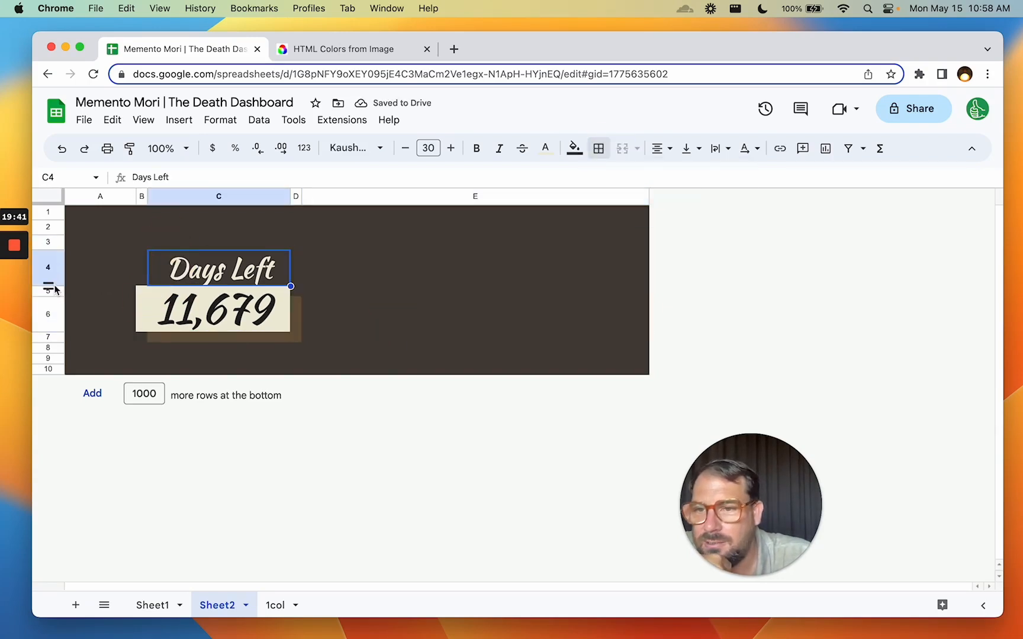
pyautogui.moveTo(51, 284); pyautogui.dragTo(51, 299)
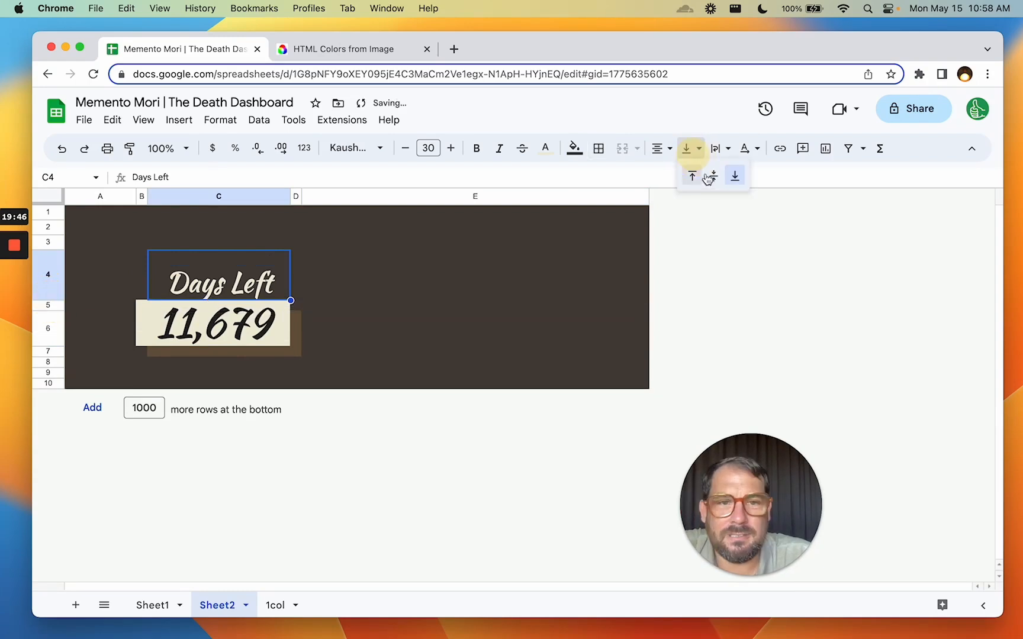
pyautogui.click(413, 268)
pyautogui.click(242, 347)
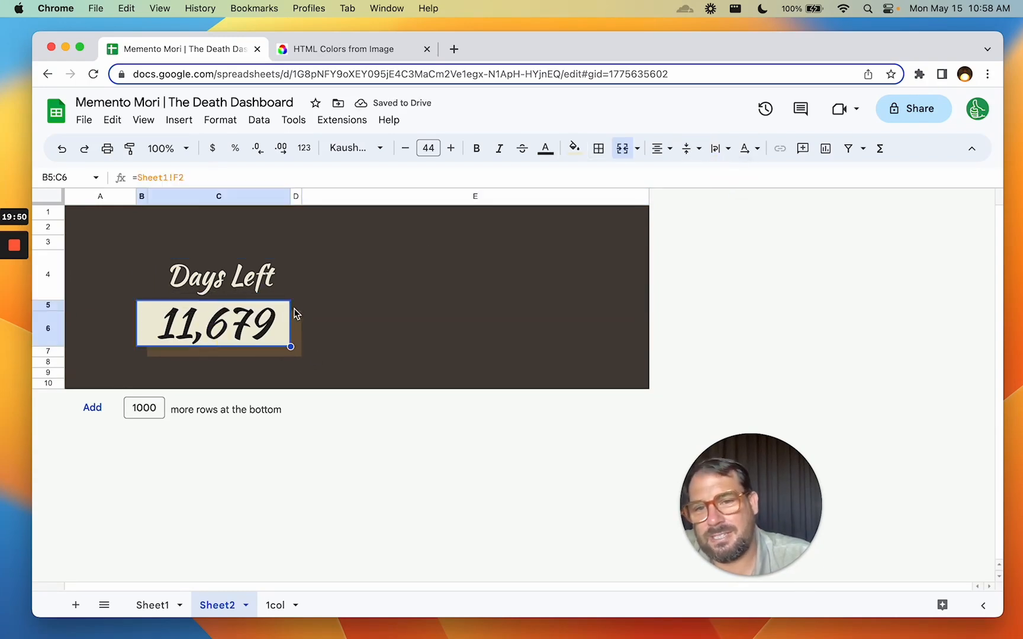
pyautogui.click(303, 361)
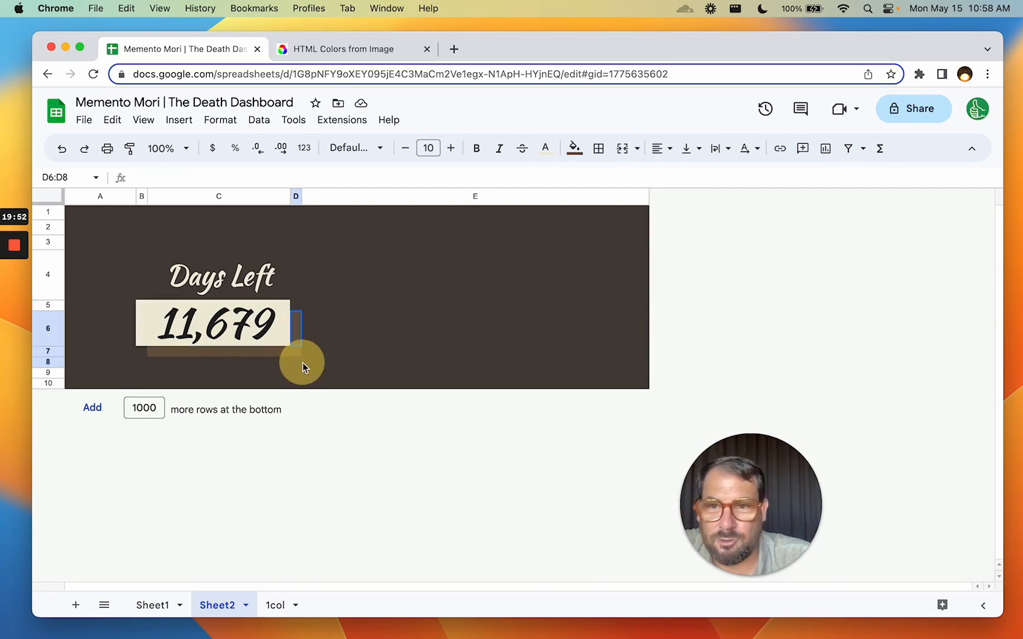
pyautogui.click(288, 352)
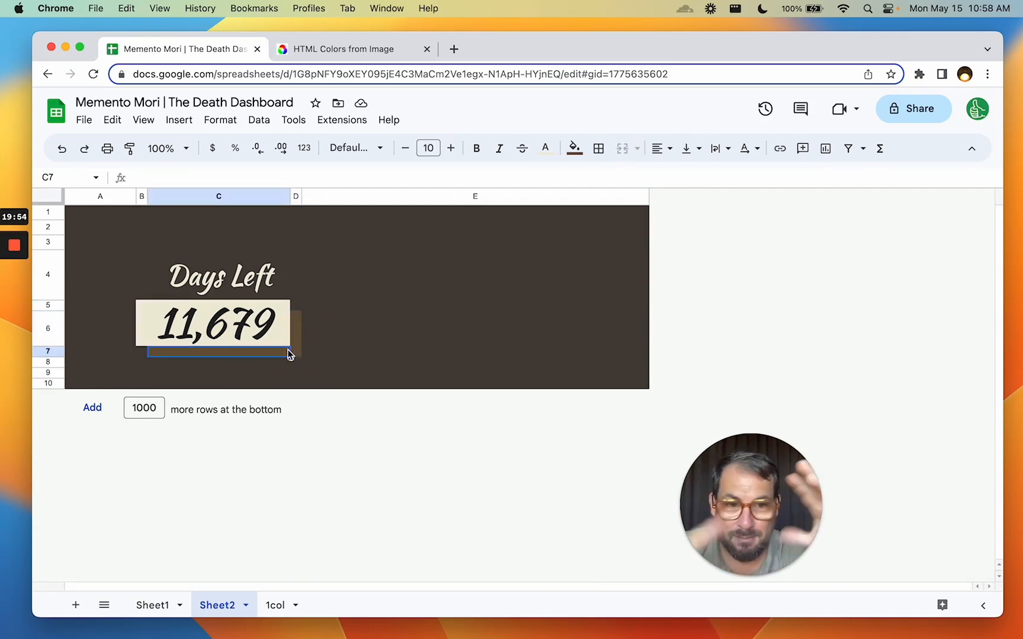
pyautogui.click(297, 340)
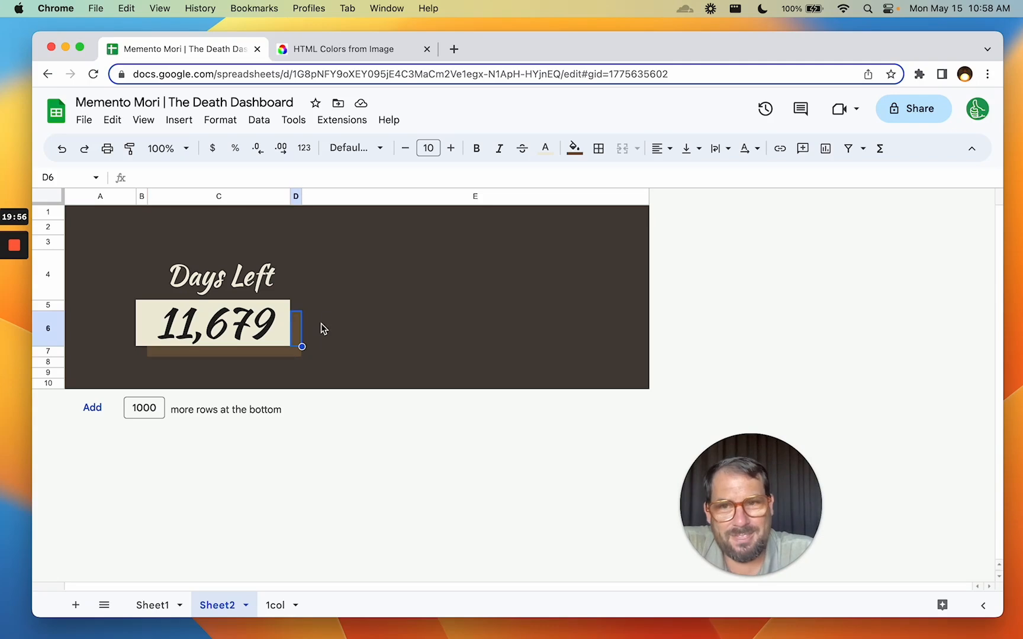
pyautogui.click(341, 295)
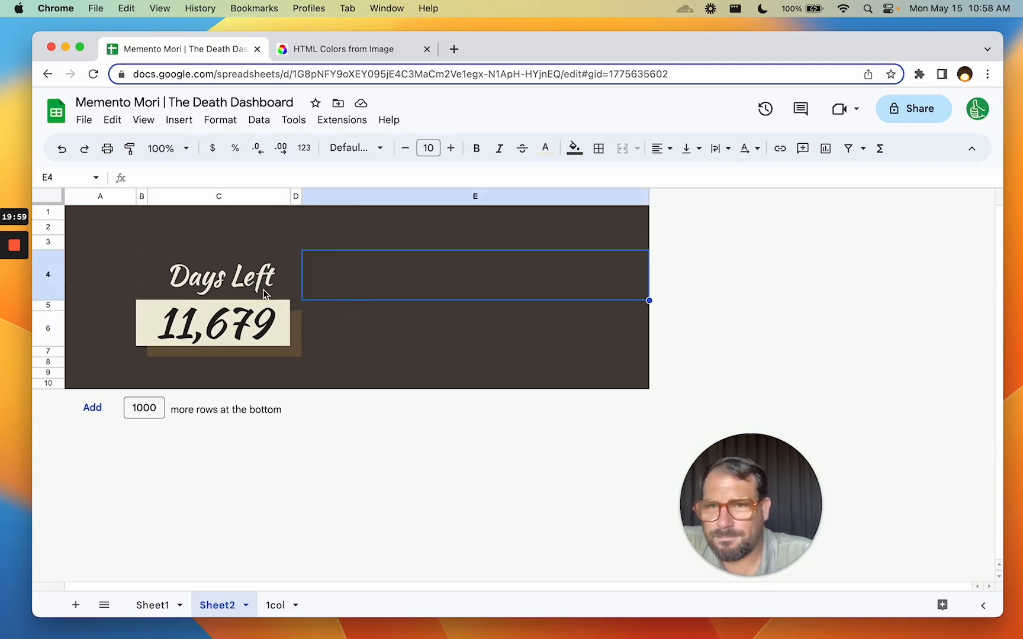
pyautogui.moveTo(142, 316); pyautogui.dragTo(301, 358)
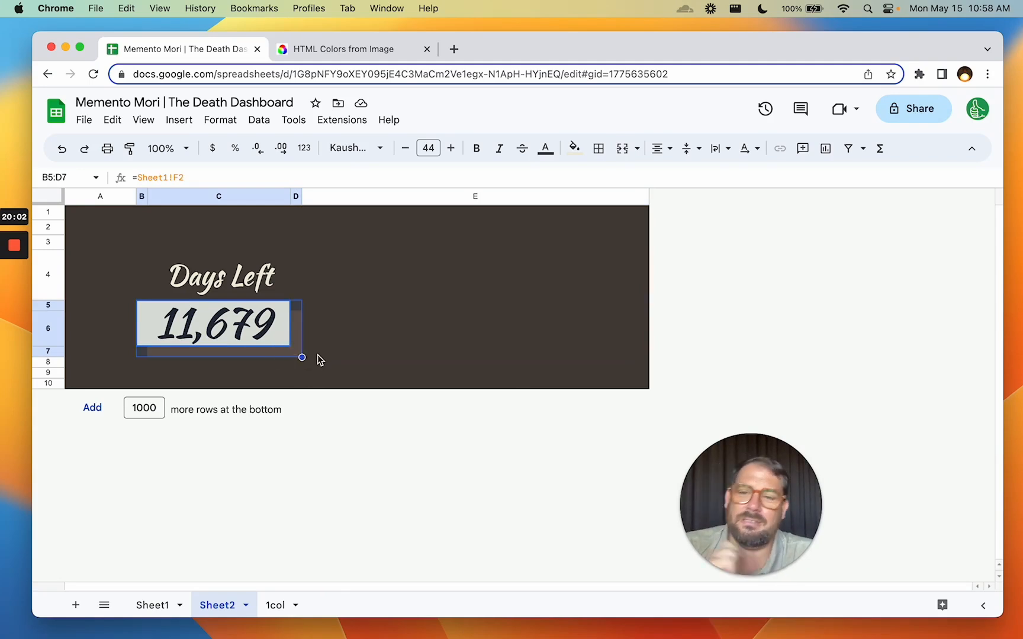
# - Narrow column E to a slim margin and enlarge the number box by widening column C and making row 6 taller
pyautogui.click(512, 258)
pyautogui.moveTo(648, 197); pyautogui.dragTo(387, 198)
pyautogui.click(274, 350)
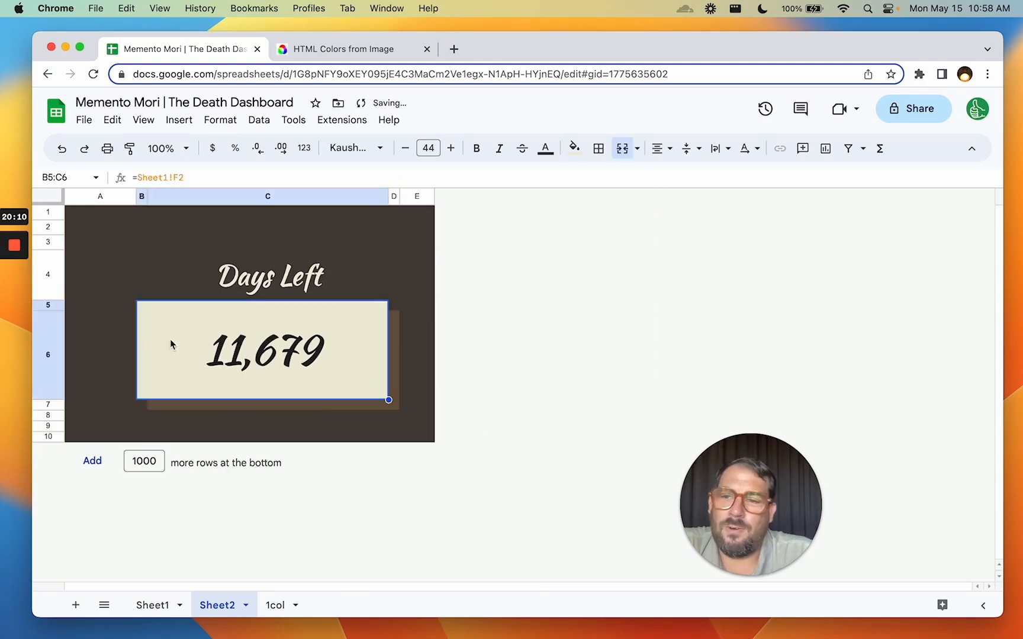
# - Delete the Days Left heading from C4 and select the merged number cell B5:C6
pyautogui.click(283, 289)
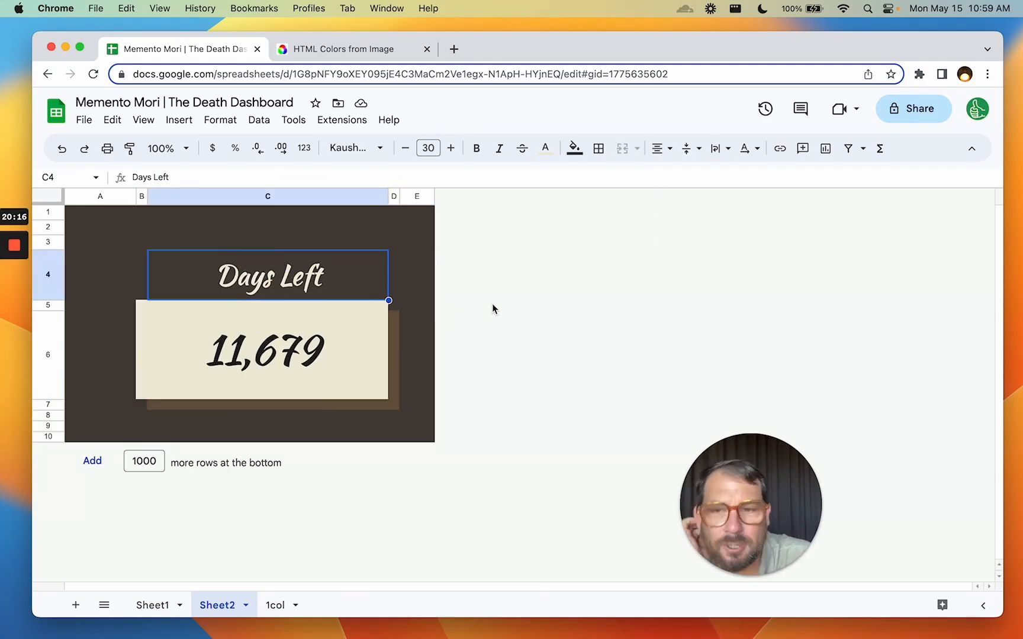
pyautogui.click(286, 267)
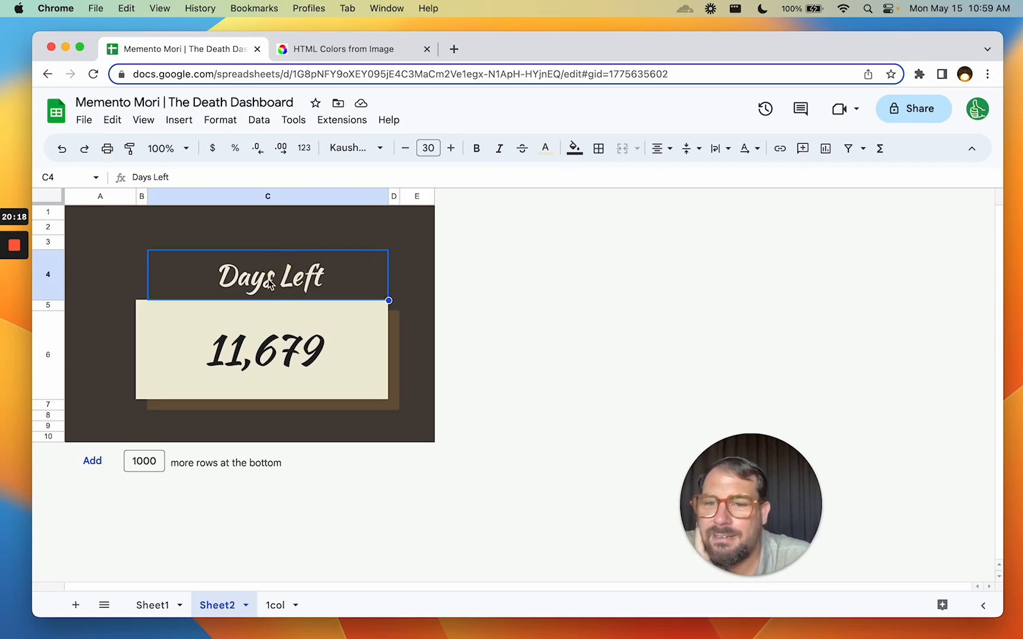
pyautogui.press('Delete')
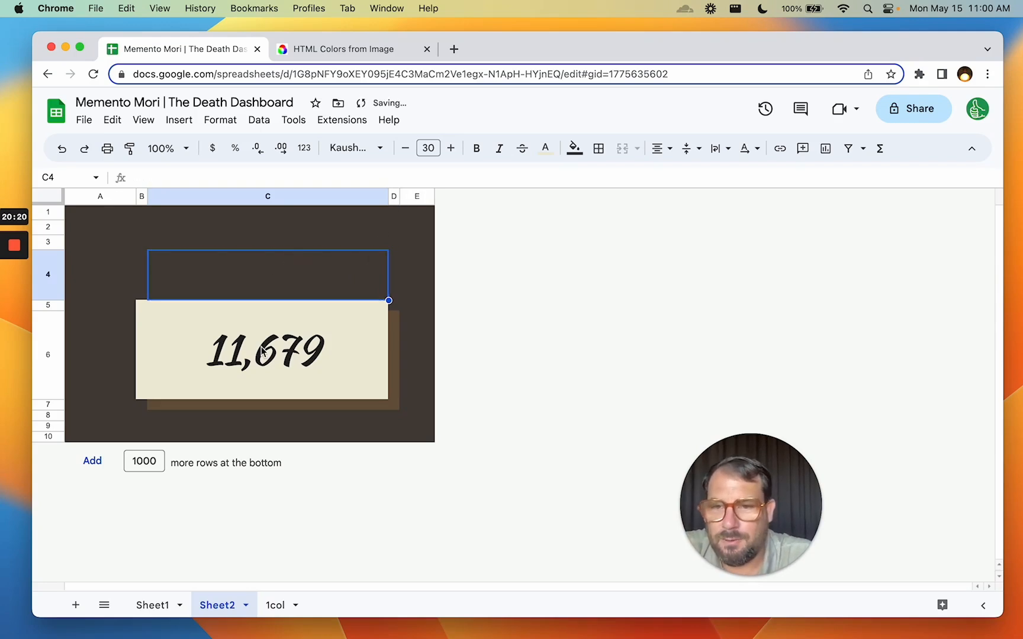
pyautogui.doubleClick(248, 401)
pyautogui.click(251, 406)
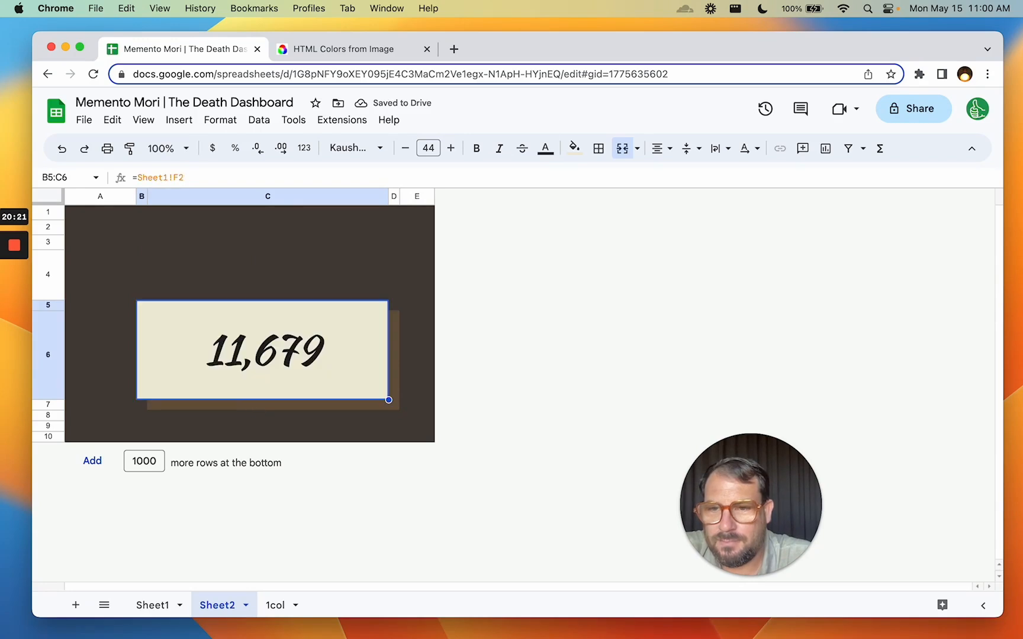
# - Enter the label "Days Left" in C7 beneath the number box and make row 7 slightly taller
pyautogui.write('Days Left')
pyautogui.click(282, 365)
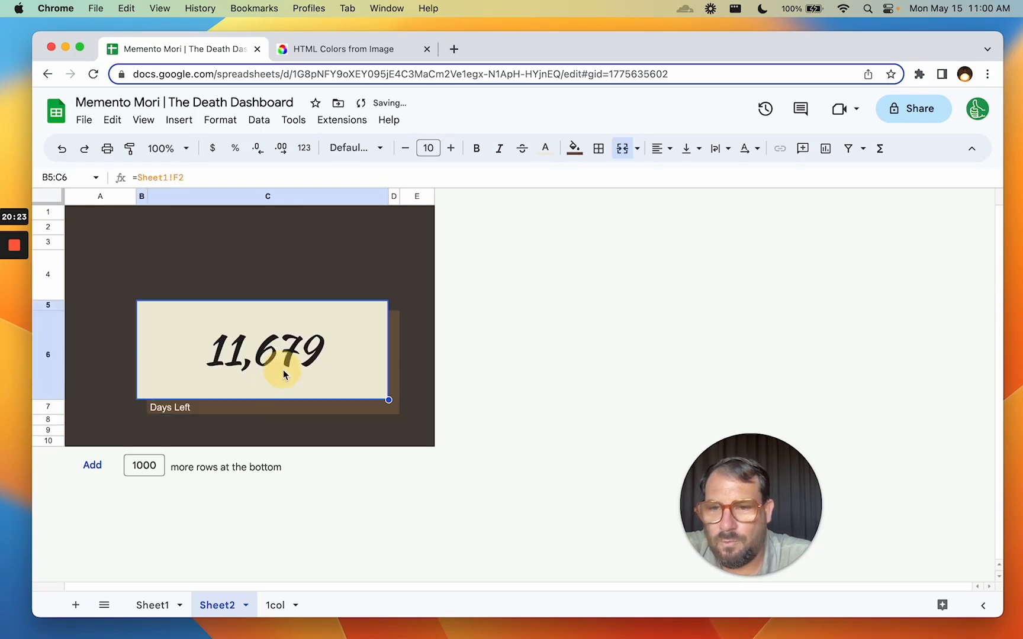
pyautogui.click(291, 417)
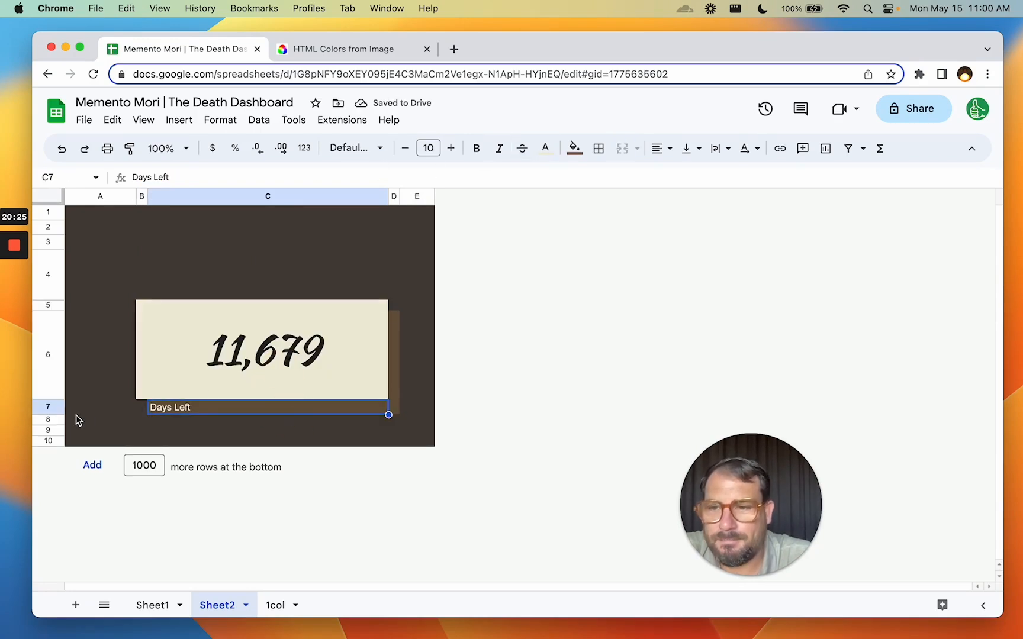
pyautogui.click(54, 409)
pyautogui.moveTo(52, 411); pyautogui.dragTo(49, 422)
pyautogui.press('super+z')
# - Format the Days Left label in C7 with the number's script font at size 20 and center it horizontally and vertically
pyautogui.click(240, 414)
pyautogui.click(355, 148)
pyautogui.click(394, 291)
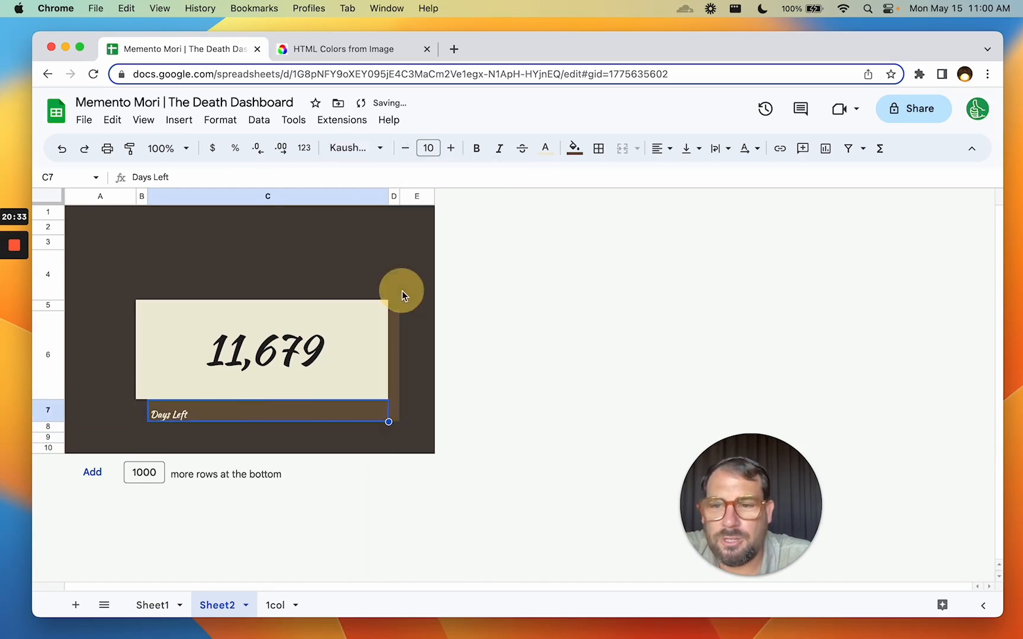
pyautogui.click(429, 147)
pyautogui.write('20')
pyautogui.press('Return')
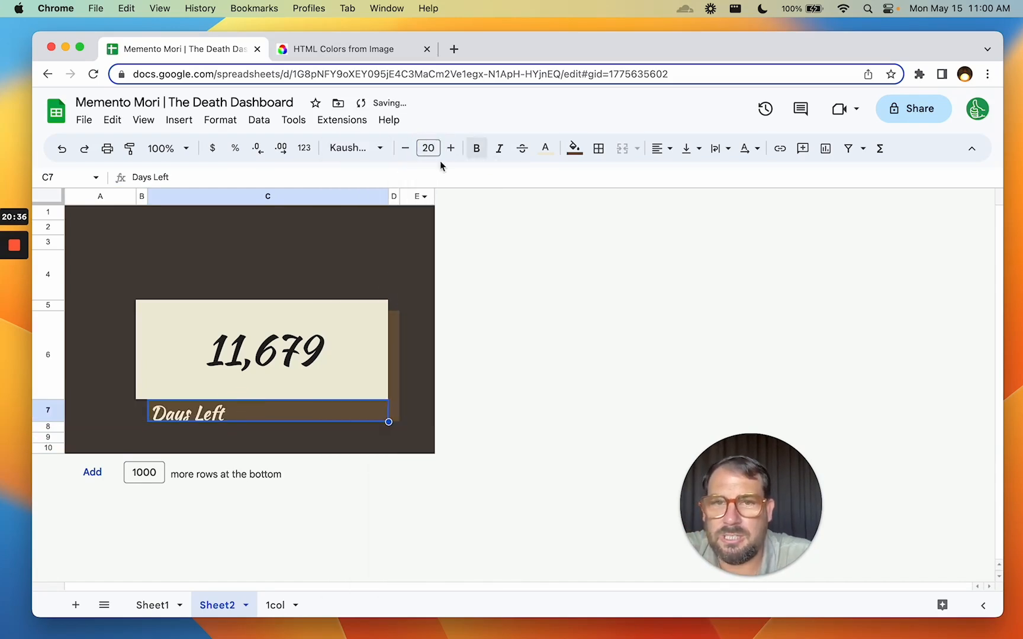
pyautogui.click(659, 148)
pyautogui.click(683, 178)
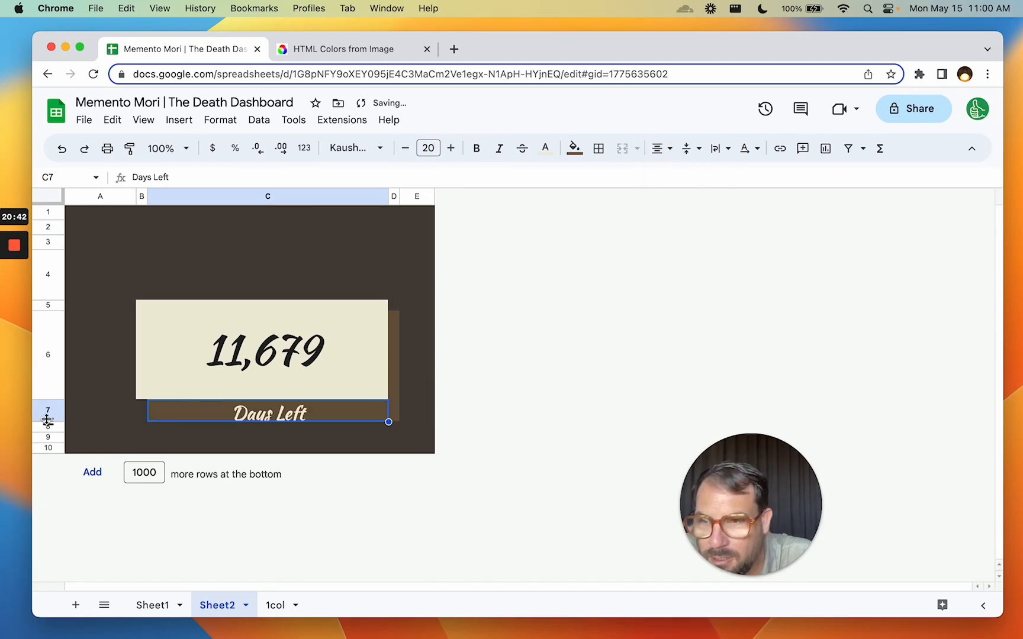
# - Enlarge the brown shadow by making row 7 taller and widening column D
pyautogui.moveTo(47, 421); pyautogui.dragTo(47, 433)
pyautogui.click(407, 349)
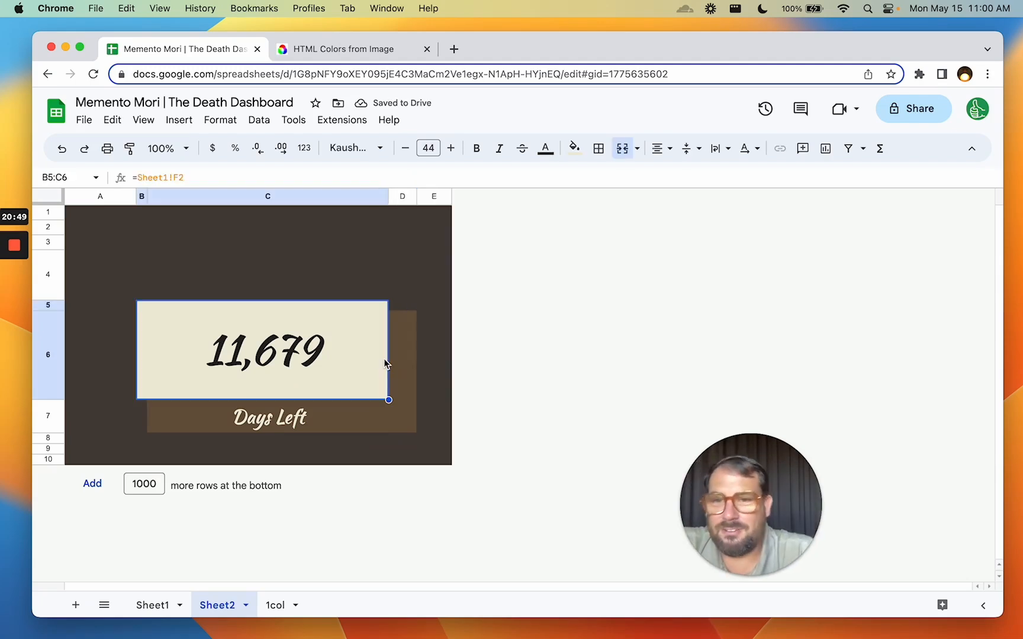
pyautogui.click(318, 413)
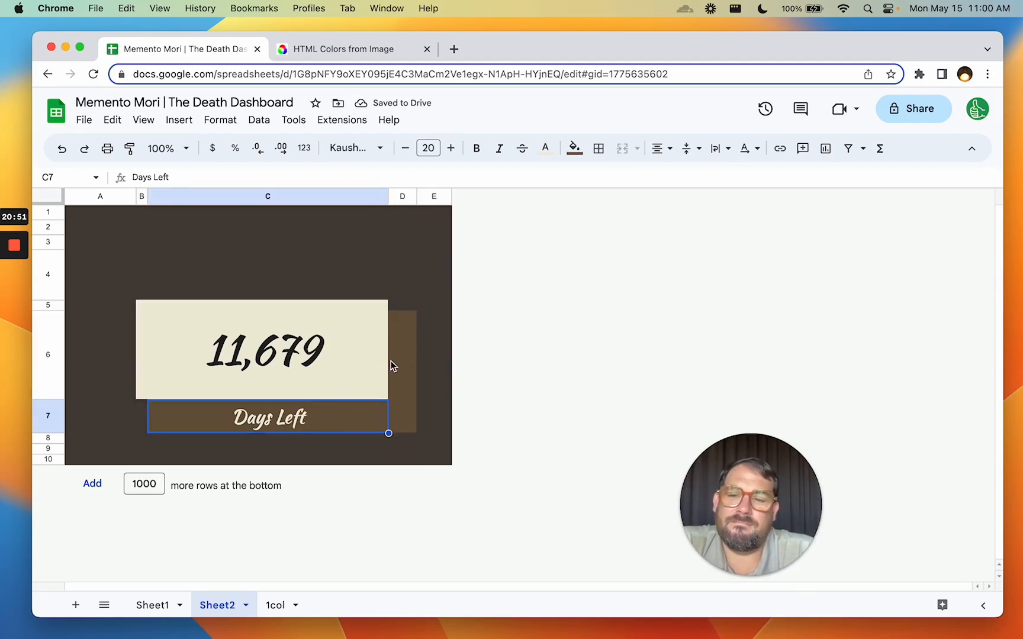
pyautogui.click(433, 349)
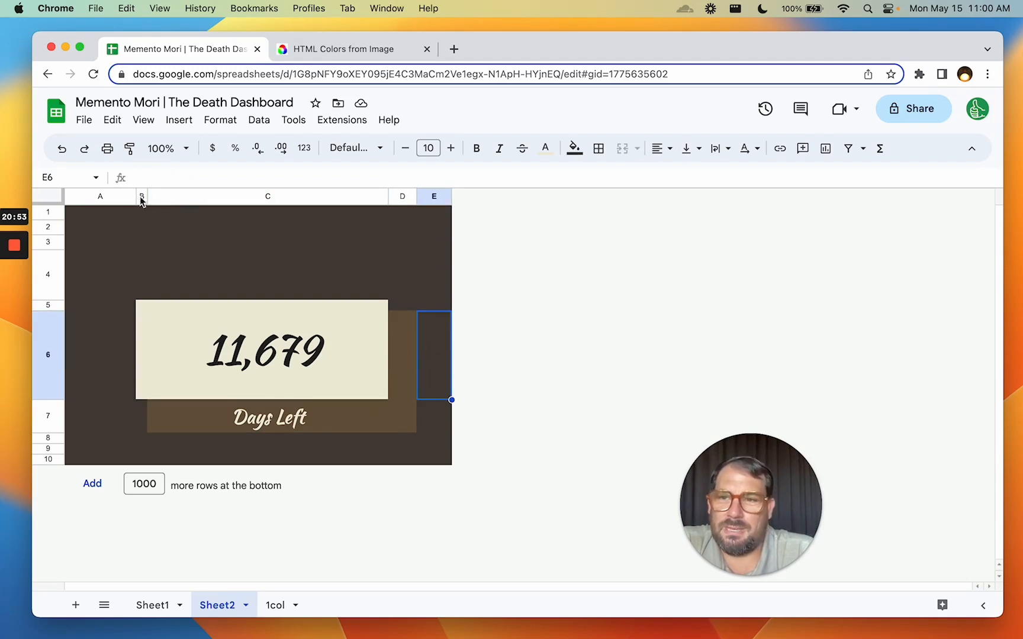
# - Duplicate the Days Left card by copying columns A to E and pasting them starting at column E
pyautogui.moveTo(118, 204)
pyautogui.mouseDown()
pyautogui.moveTo(375, 200)
pyautogui.moveTo(98, 201)
pyautogui.mouseUp()
pyautogui.click(99, 197)
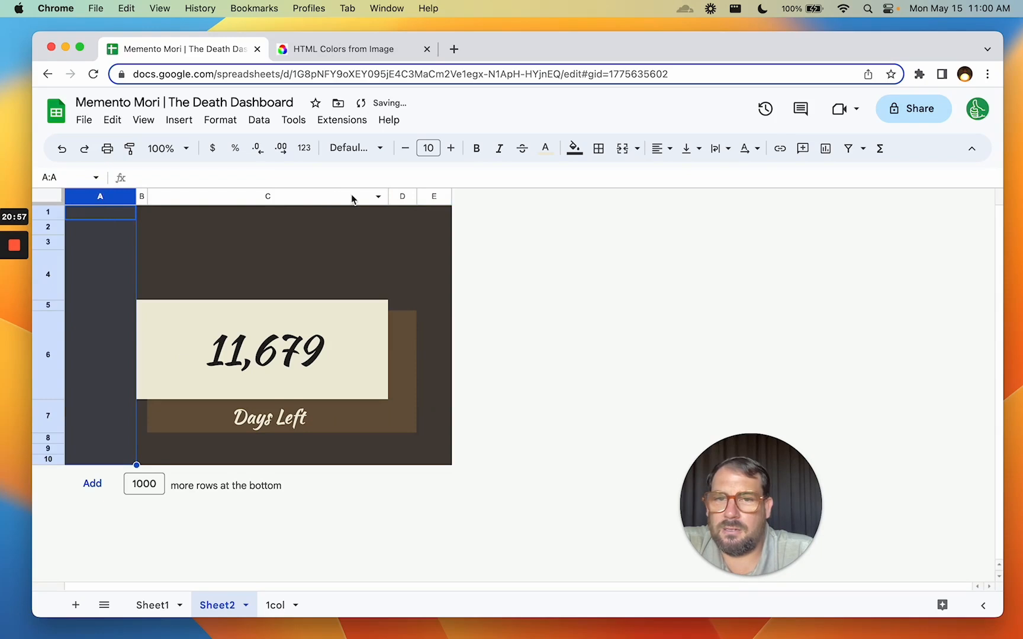
pyautogui.rightClick(402, 198)
pyautogui.click(98, 197)
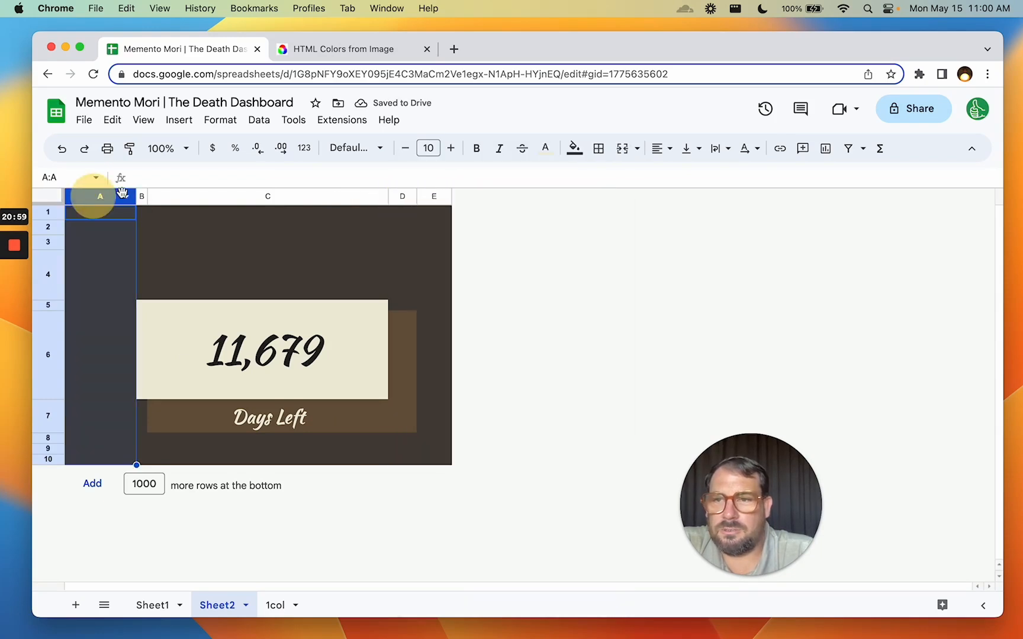
pyautogui.rightClick(403, 198)
pyautogui.click(174, 221)
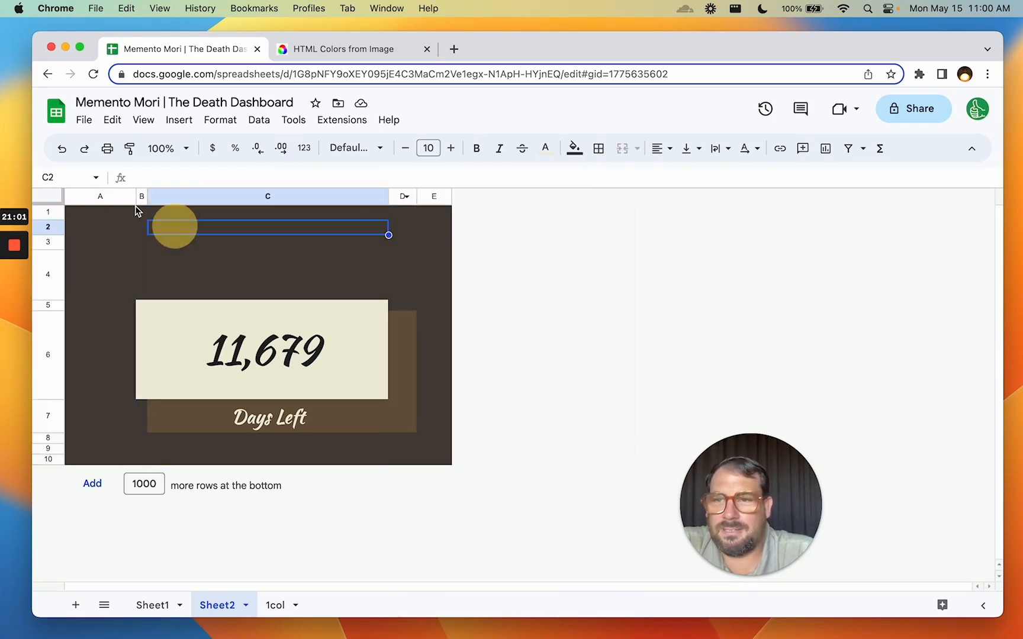
pyautogui.click(97, 197)
pyautogui.press('super+a')
pyautogui.press('super+c')
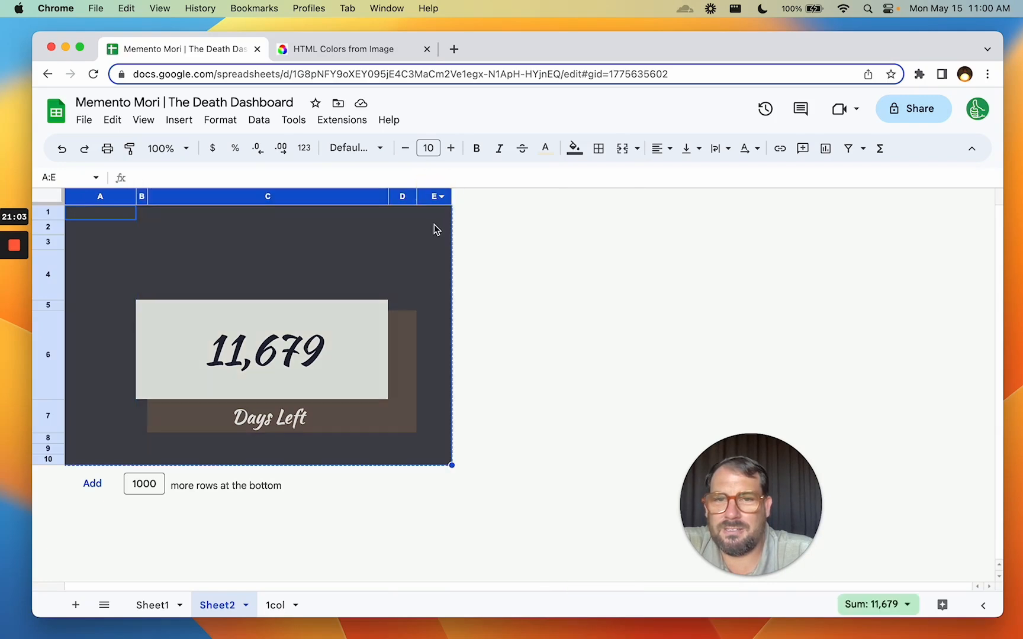
pyautogui.click(434, 227)
pyautogui.click(434, 197)
pyautogui.press('super+v')
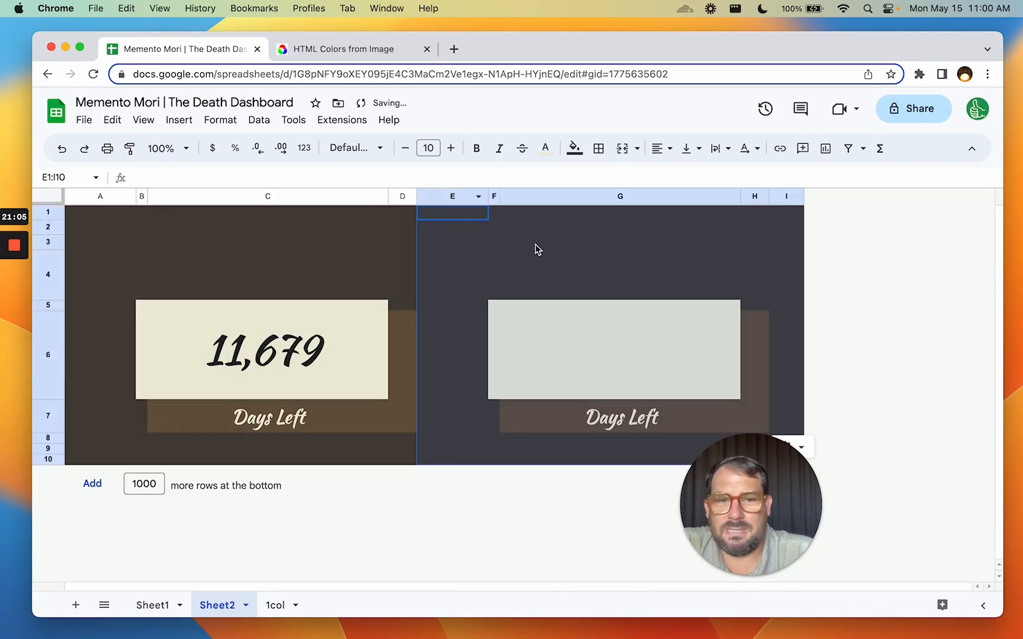
# - Change the duplicated card's label in G7 to "Weeks Left"
pyautogui.click(602, 417)
pyautogui.write('We')
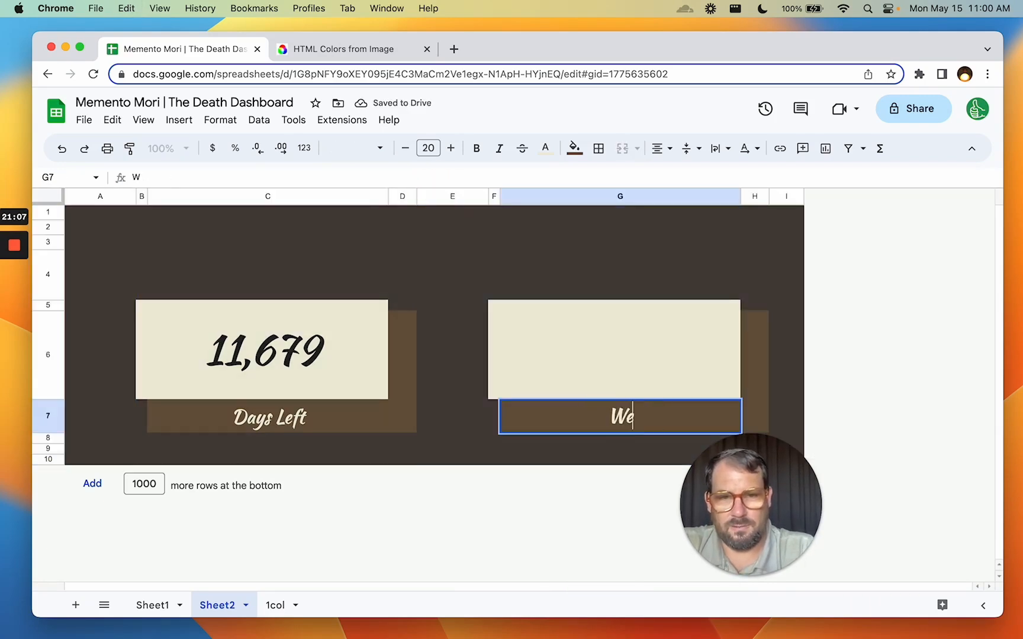
pyautogui.write('eks Left')
pyautogui.press('Return')
# - Calculate the weeks left in the merged cell F5:G6 with the formula =B5/7
pyautogui.click(612, 366)
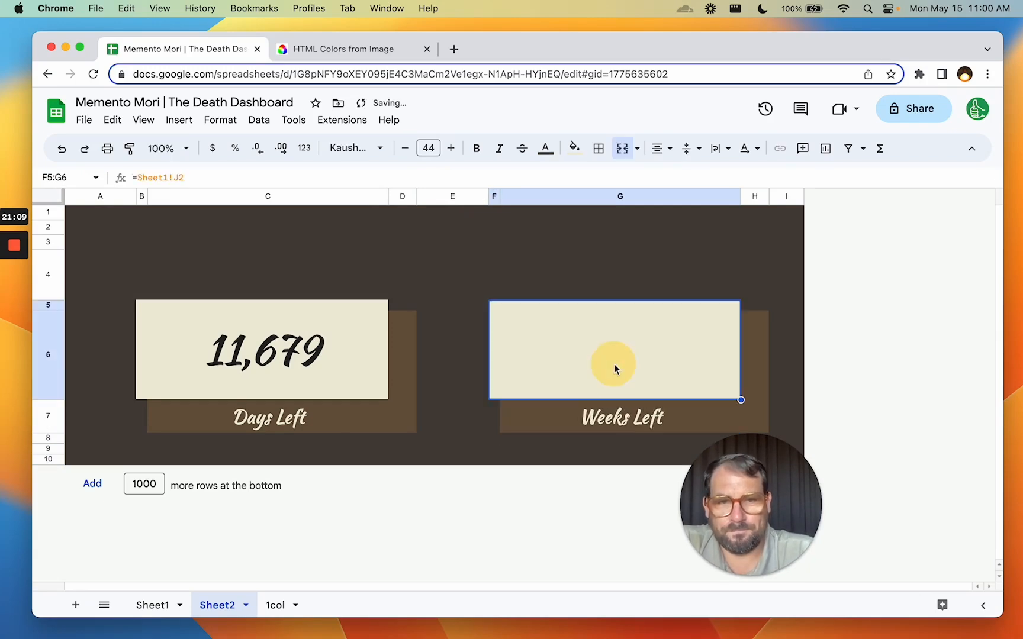
pyautogui.write('=')
pyautogui.click(268, 349)
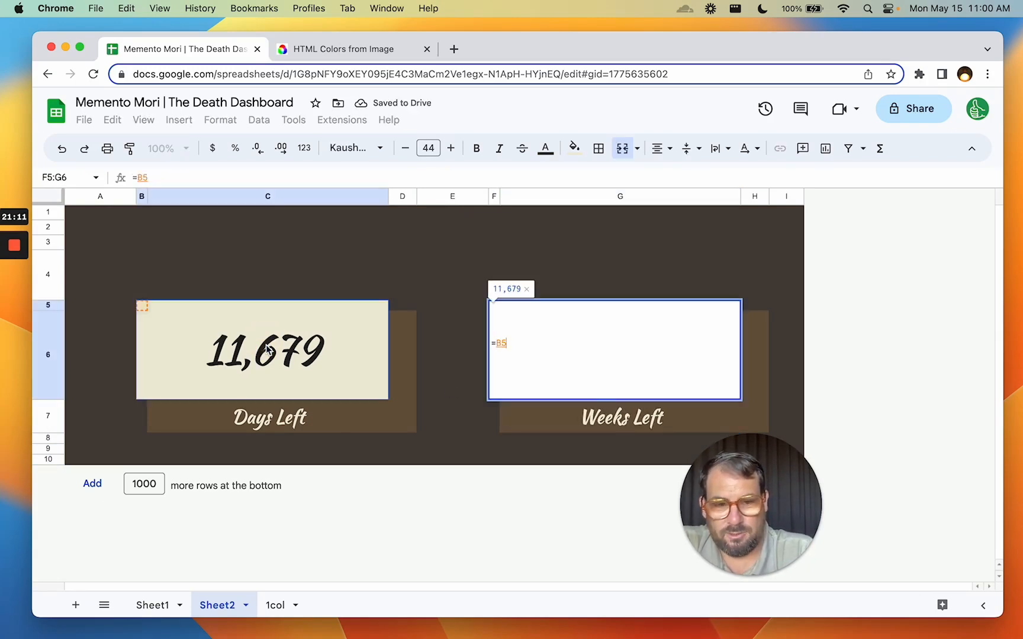
pyautogui.write('/7')
pyautogui.press('Return')
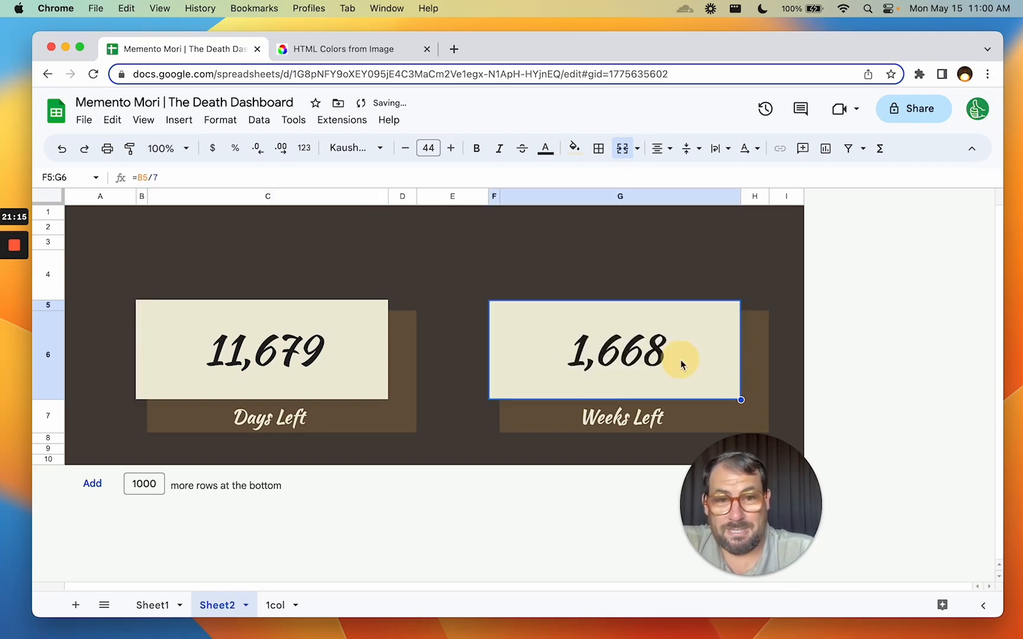
pyautogui.click(309, 383)
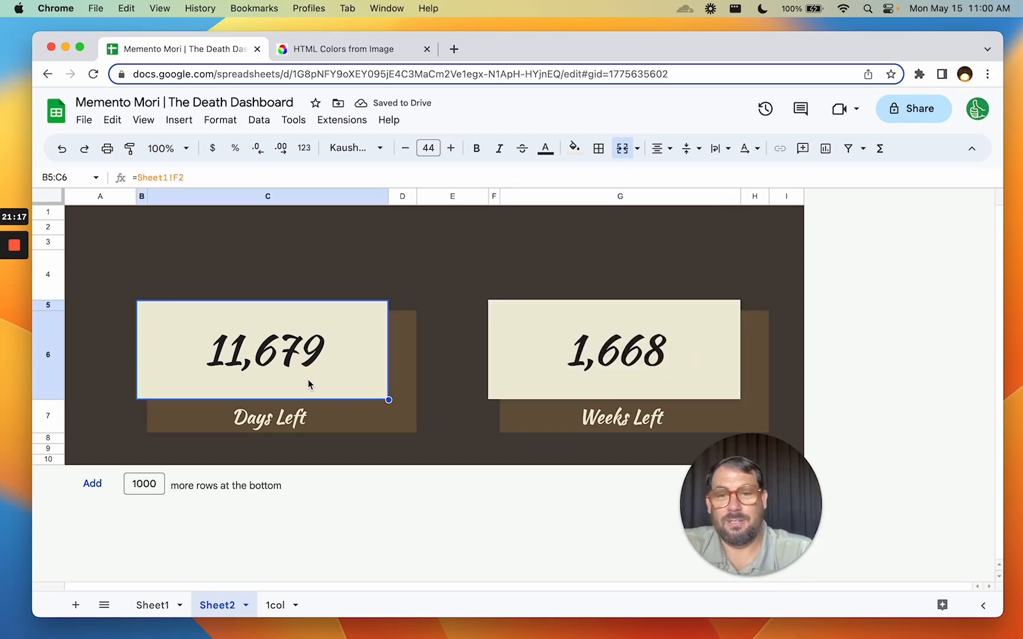
pyautogui.press('Up')
pyautogui.press('Up')
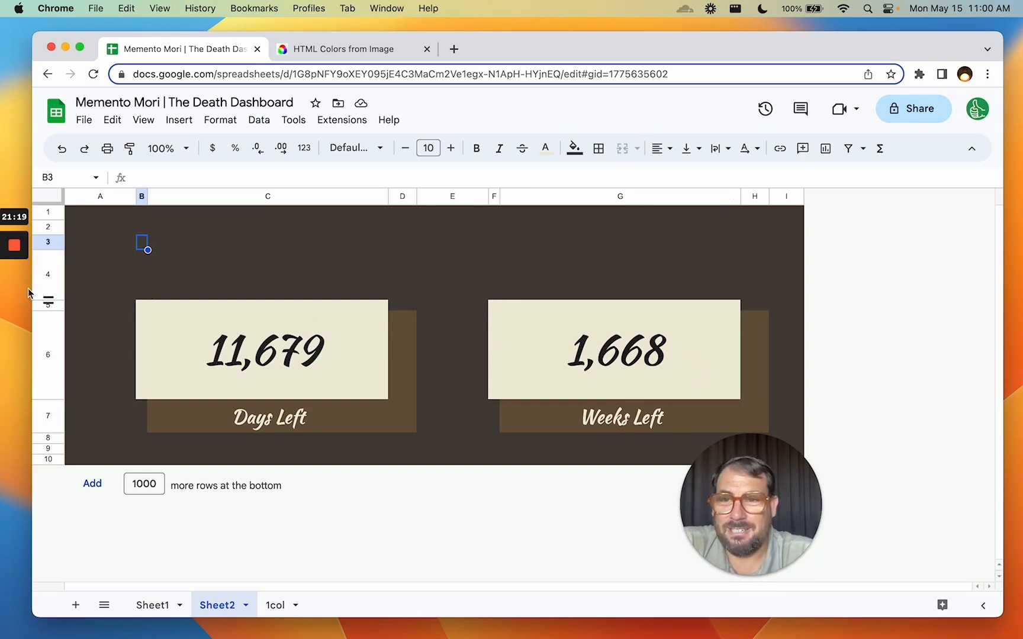
pyautogui.click(571, 333)
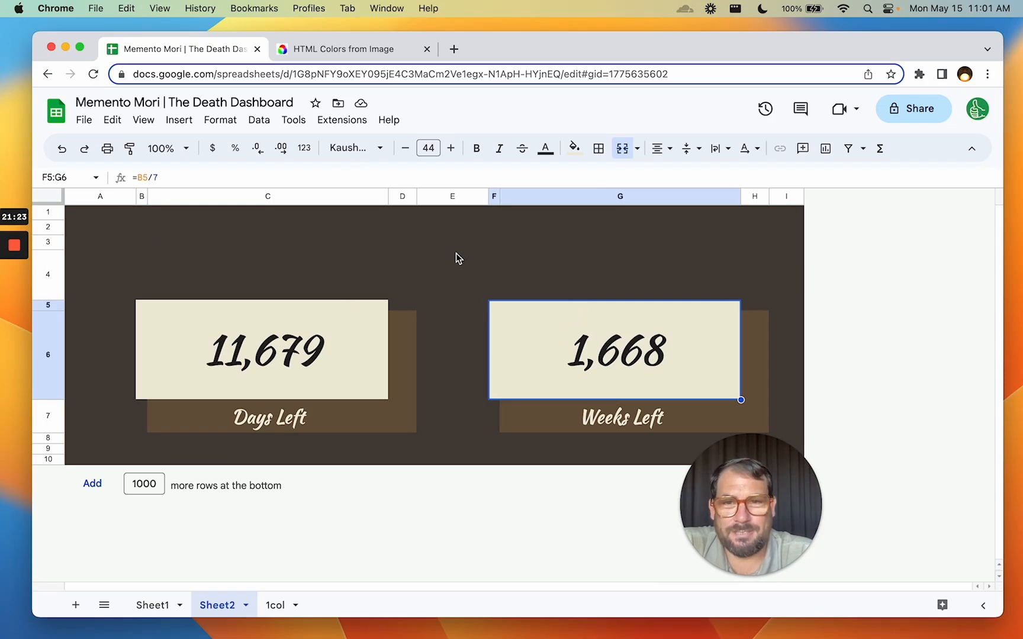
# - Narrow column E to reduce the gap between the Days Left and Weeks Left cards
pyautogui.click(455, 208)
pyautogui.moveTo(489, 196); pyautogui.dragTo(449, 198)
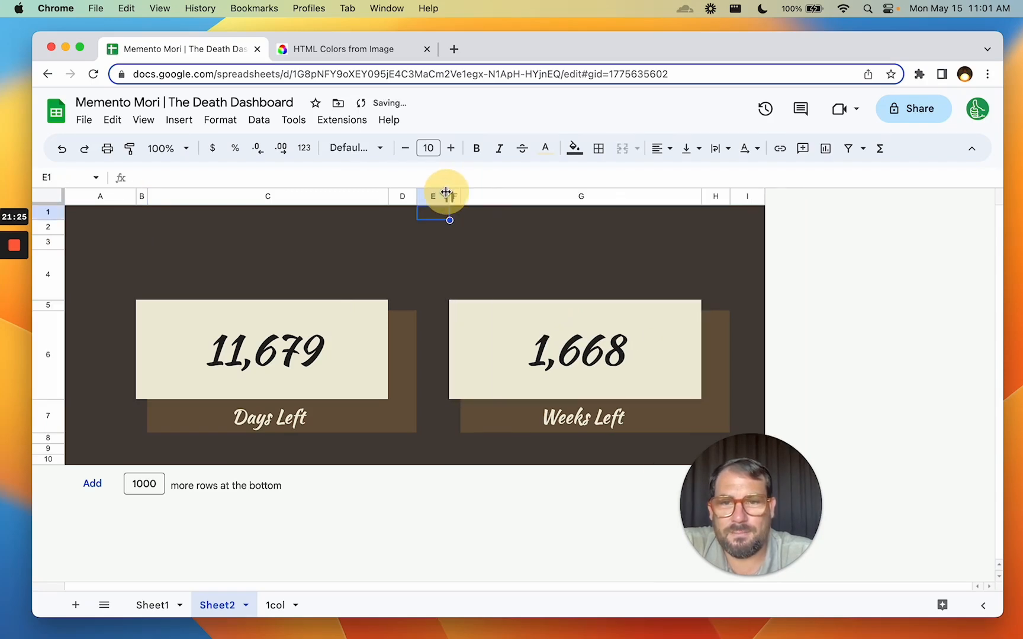
pyautogui.click(534, 269)
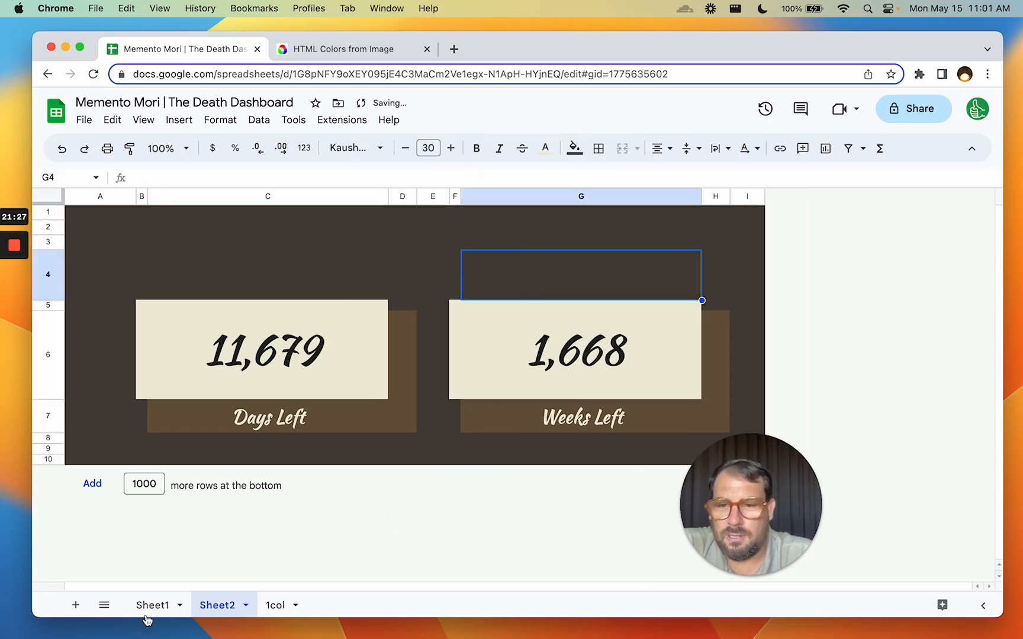
# - Inspect the Death date formula in D2 on Sheet1 and return to the Days Left box on Sheet2
pyautogui.click(170, 604)
pyautogui.click(349, 227)
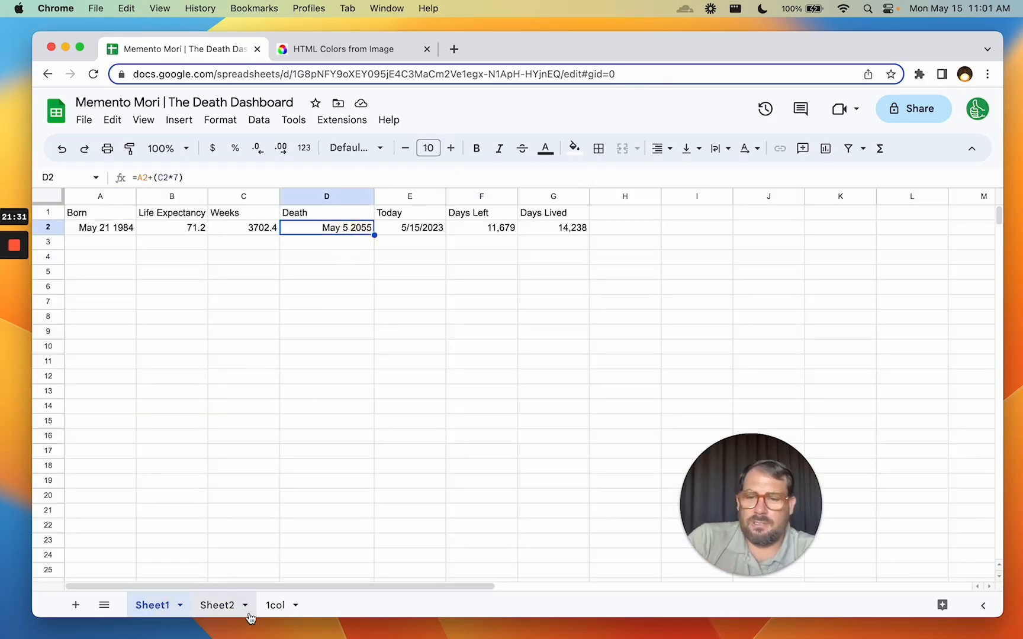
pyautogui.click(228, 606)
pyautogui.click(148, 317)
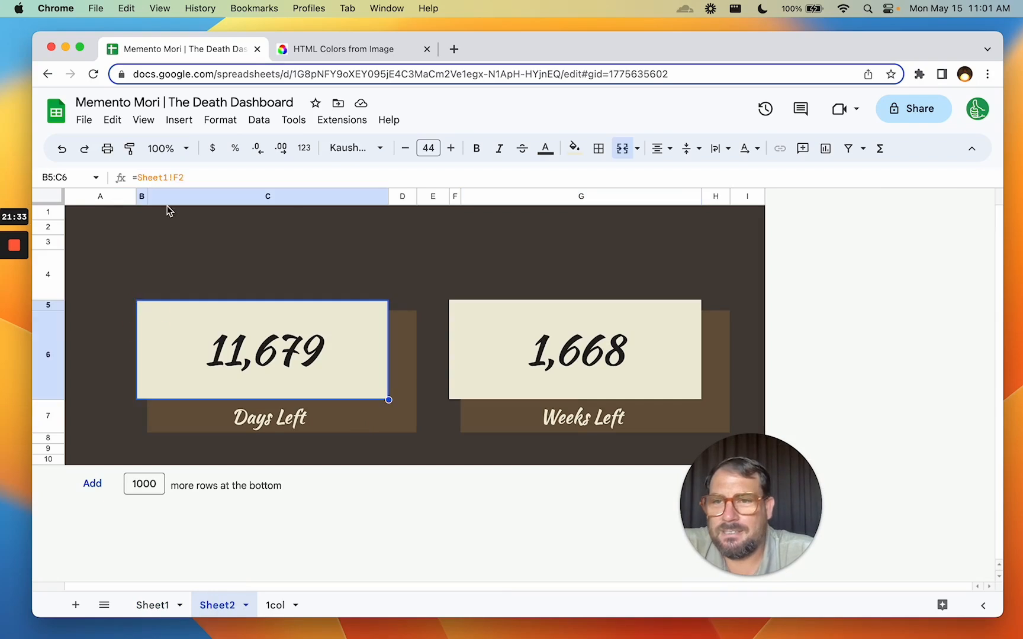
# - Copy columns A to E as a third card starting at column I and label it "Day of Death" in K7
pyautogui.click(75, 198)
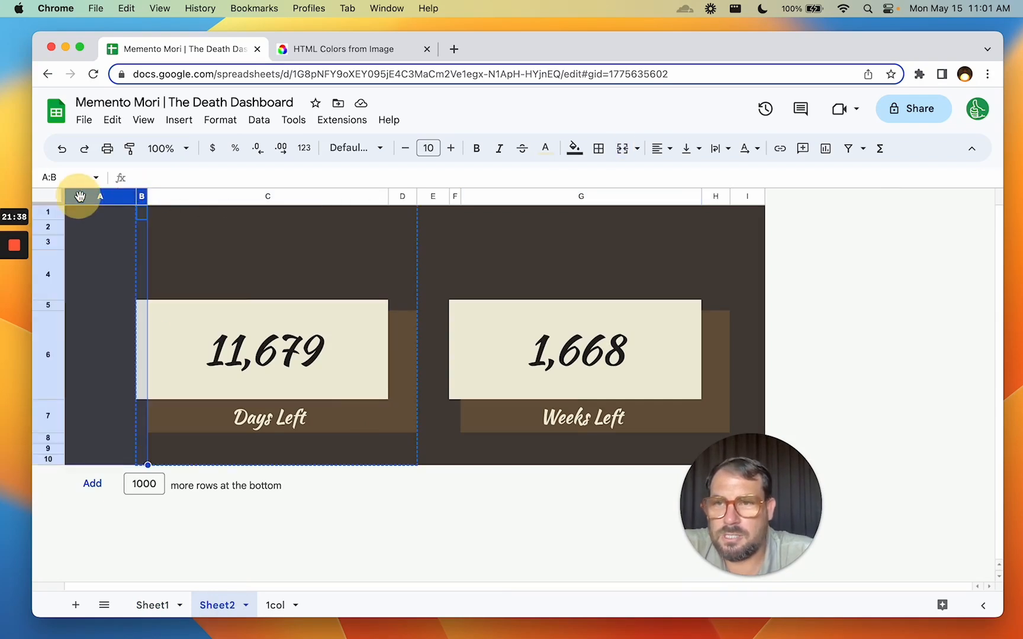
pyautogui.keyDown('shift'); pyautogui.click(421, 194); pyautogui.keyUp('shift')
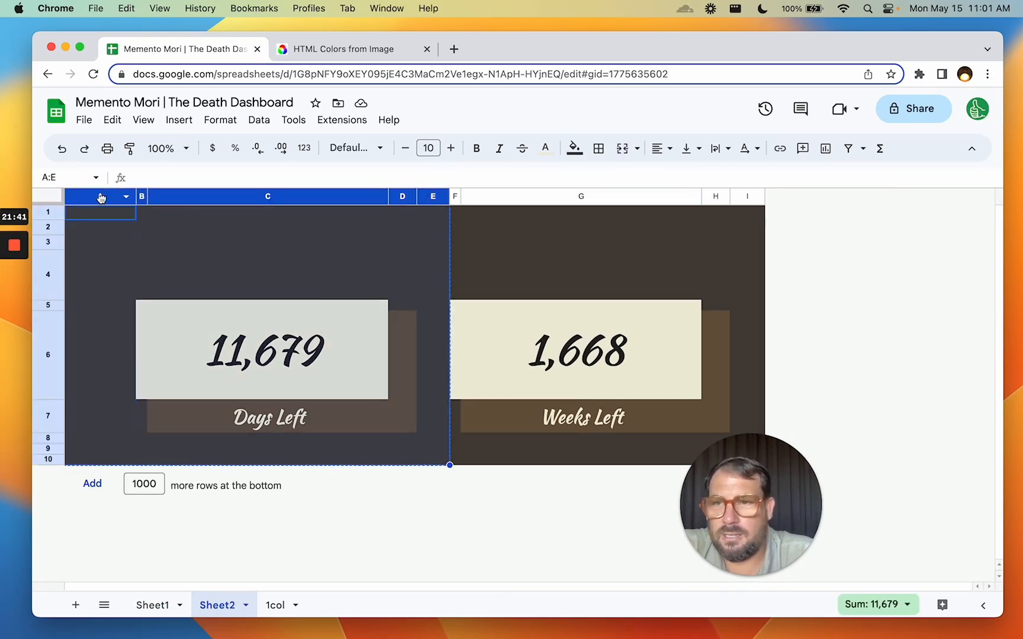
pyautogui.write('Day of')
pyautogui.write(' Dea')
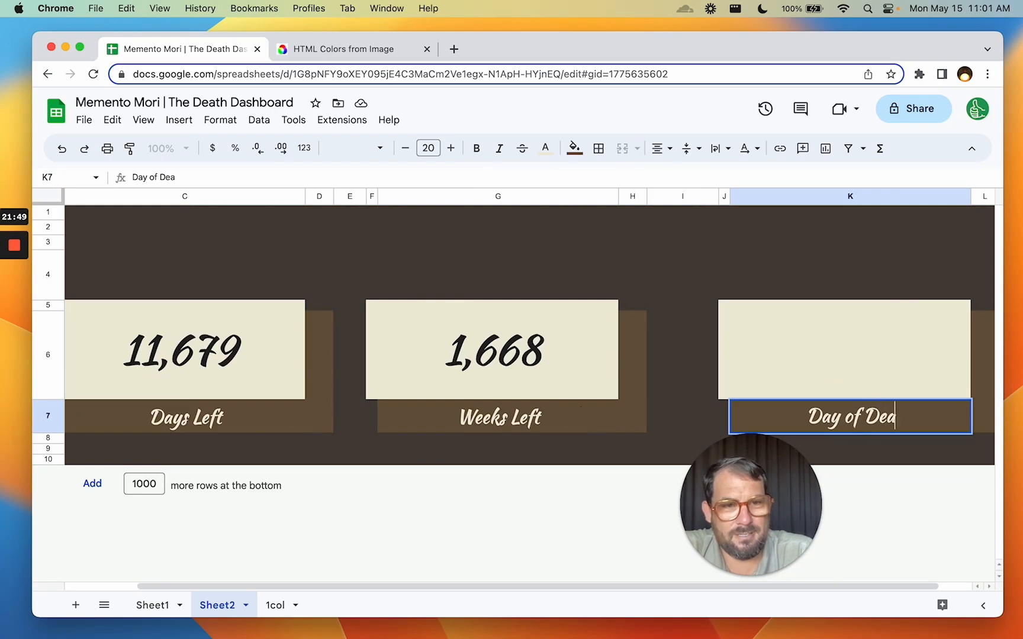
pyautogui.write('th')
pyautogui.press('Return')
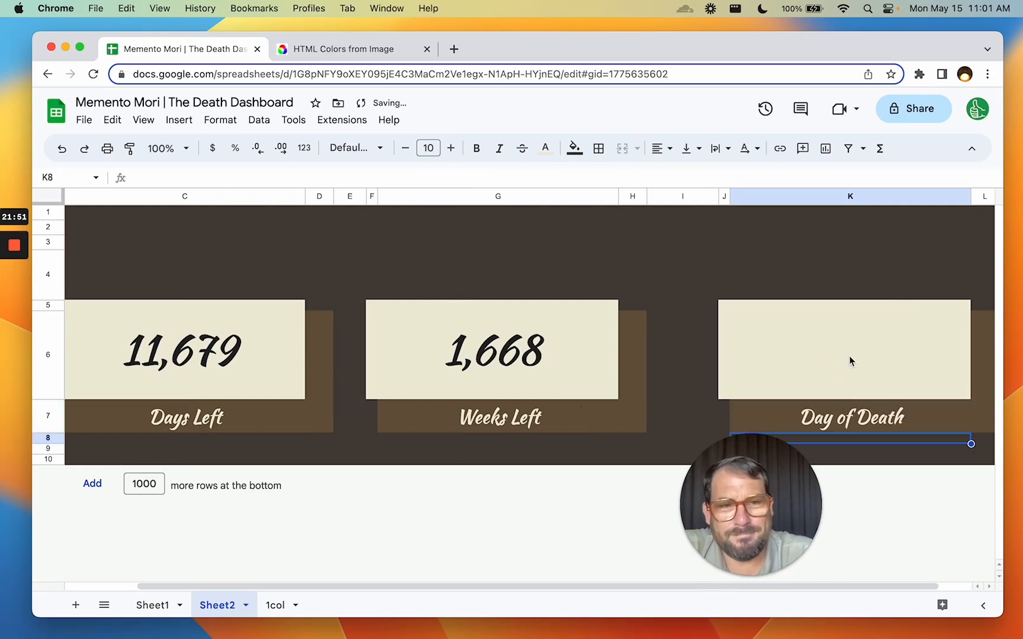
# - Link the Day of Death box J5:K6 to the death date with the formula =Sheet1!D2
pyautogui.click(862, 347)
pyautogui.write('=')
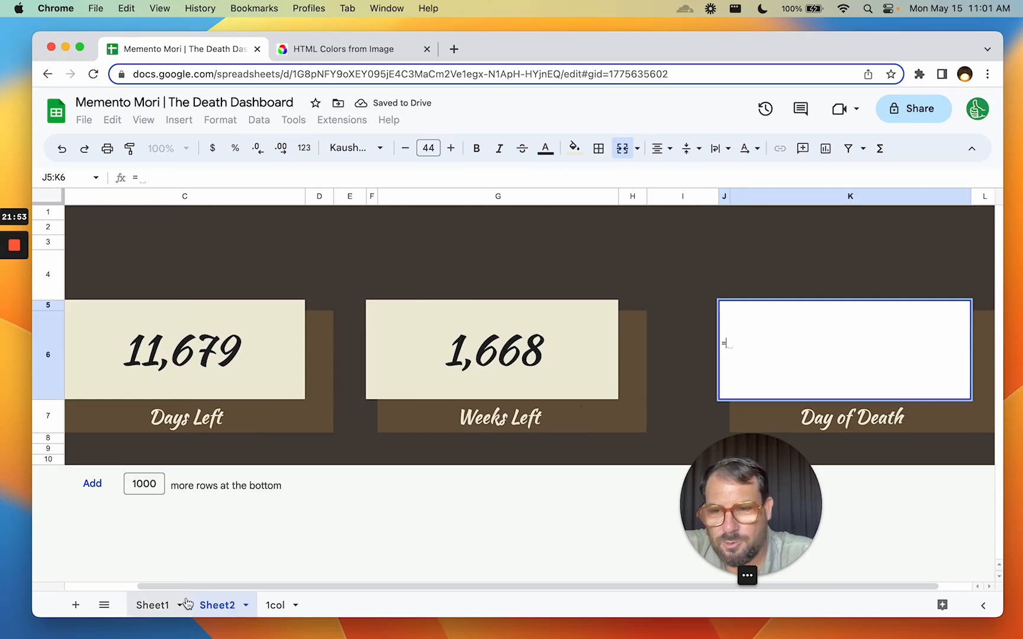
pyautogui.click(168, 605)
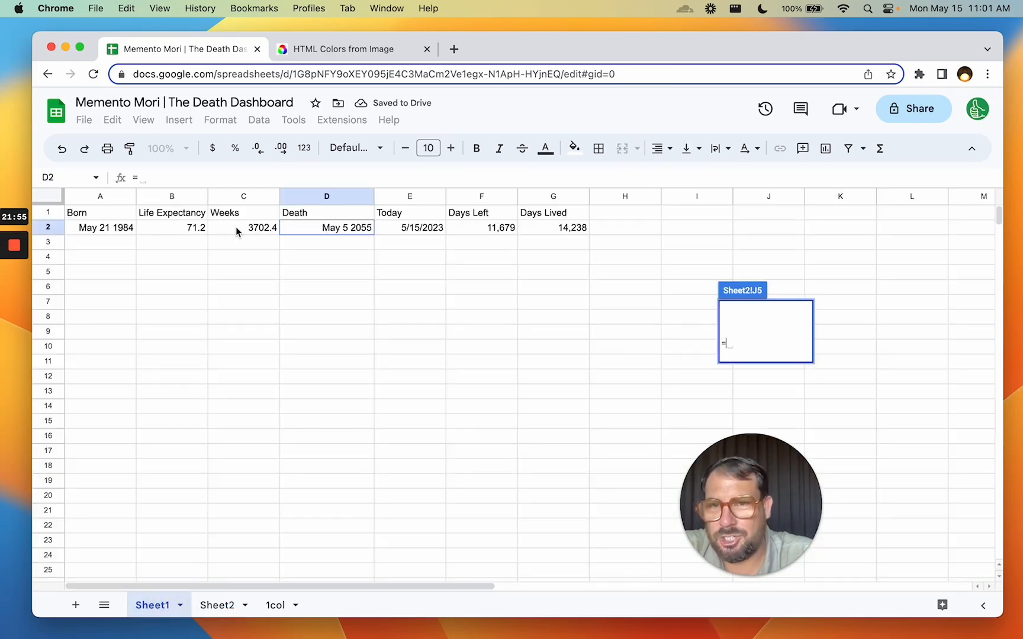
pyautogui.click(315, 226)
pyautogui.press('Return')
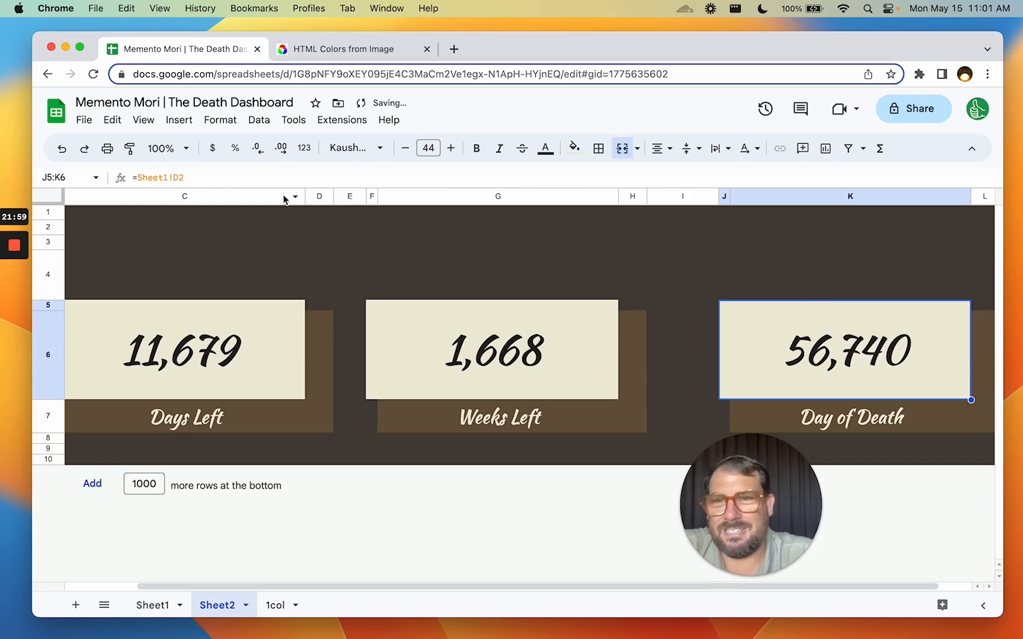
# - Apply the Date number format to the Day of Death value in J5:K6
pyautogui.click(220, 119)
pyautogui.moveTo(244, 179)
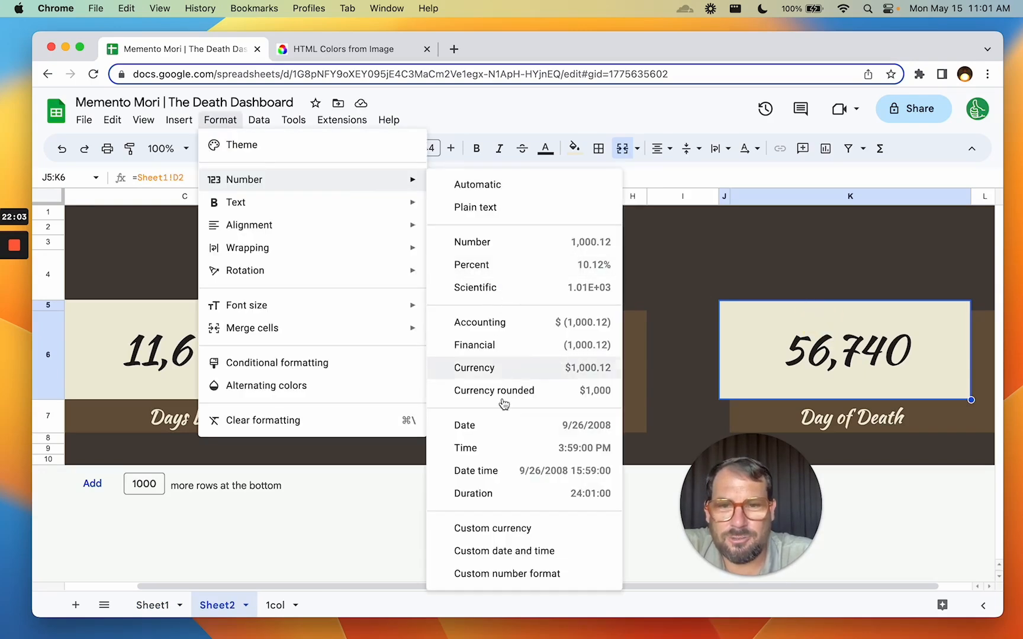
pyautogui.click(506, 432)
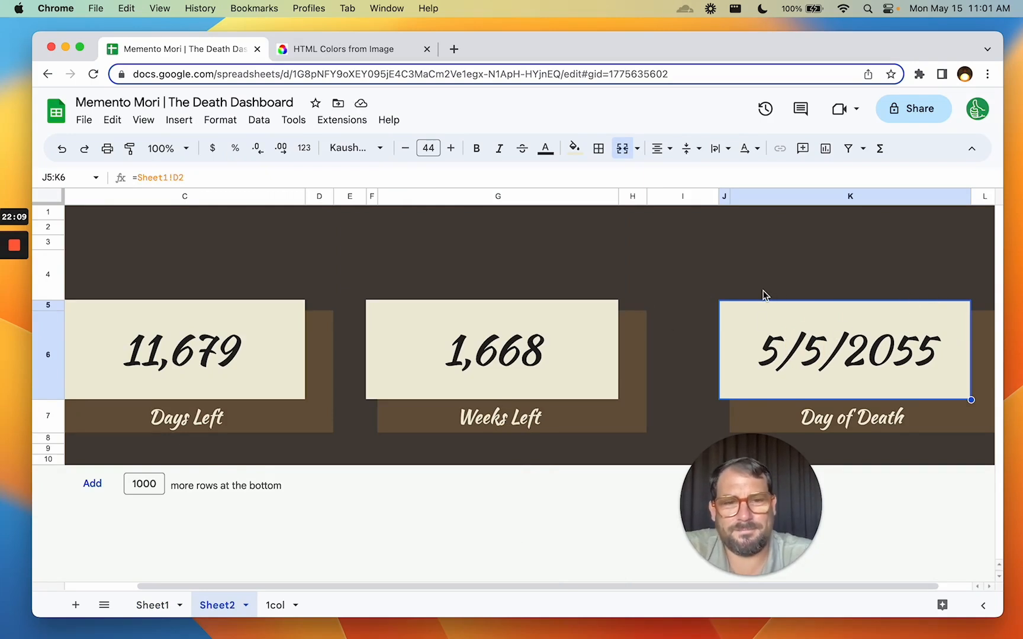
# - Resize spacer columns E and I together so both gaps between the three cards have the same narrow width
pyautogui.click(682, 305)
pyautogui.click(349, 196)
pyautogui.keyDown('super'); pyautogui.click(682, 196); pyautogui.keyUp('super')
pyautogui.moveTo(718, 196); pyautogui.dragTo(686, 196)
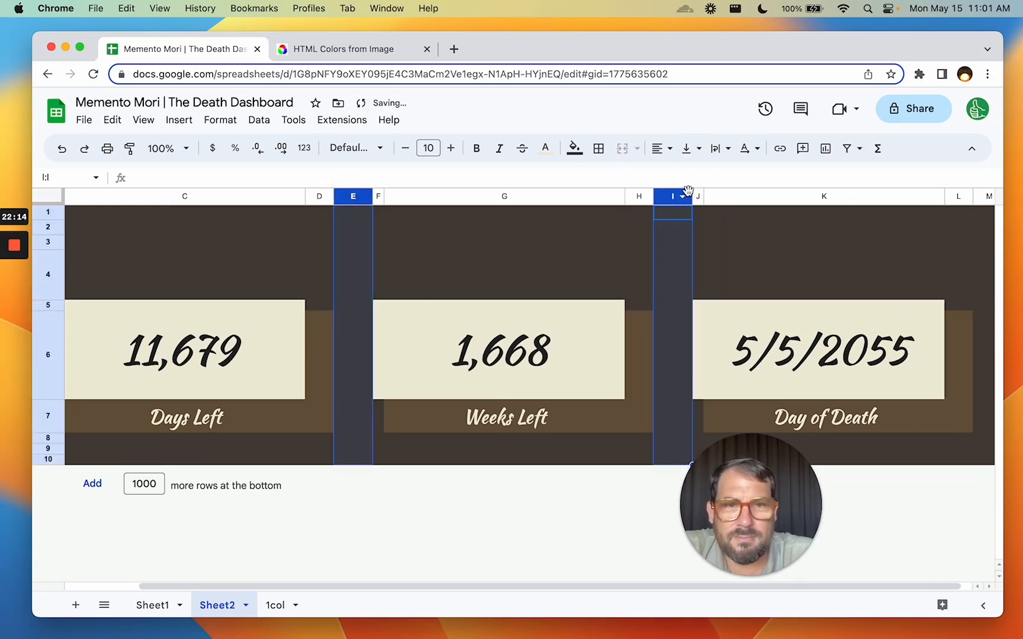
# - Narrow the three main card columns C, G and K together so that all three cards fit with equal widths
pyautogui.click(219, 197)
pyautogui.keyDown('super'); pyautogui.click(461, 196); pyautogui.keyUp('super')
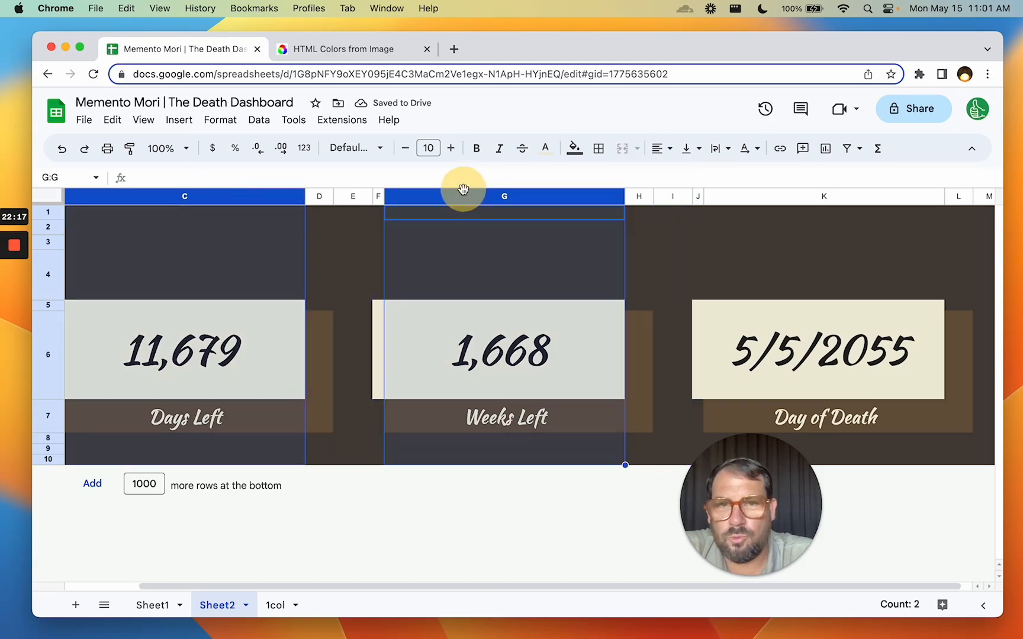
pyautogui.keyDown('super'); pyautogui.click(727, 197); pyautogui.keyUp('super')
pyautogui.moveTo(944, 196); pyautogui.dragTo(918, 197)
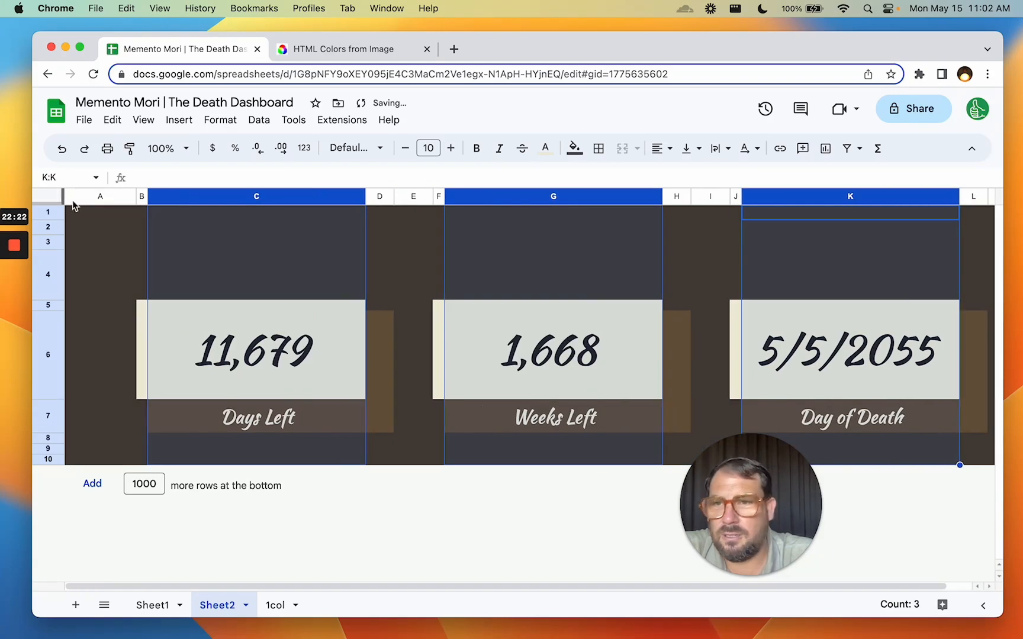
# - Narrow spacer columns A, E and I together to the same smaller width
pyautogui.click(83, 196)
pyautogui.rightClick(413, 197)
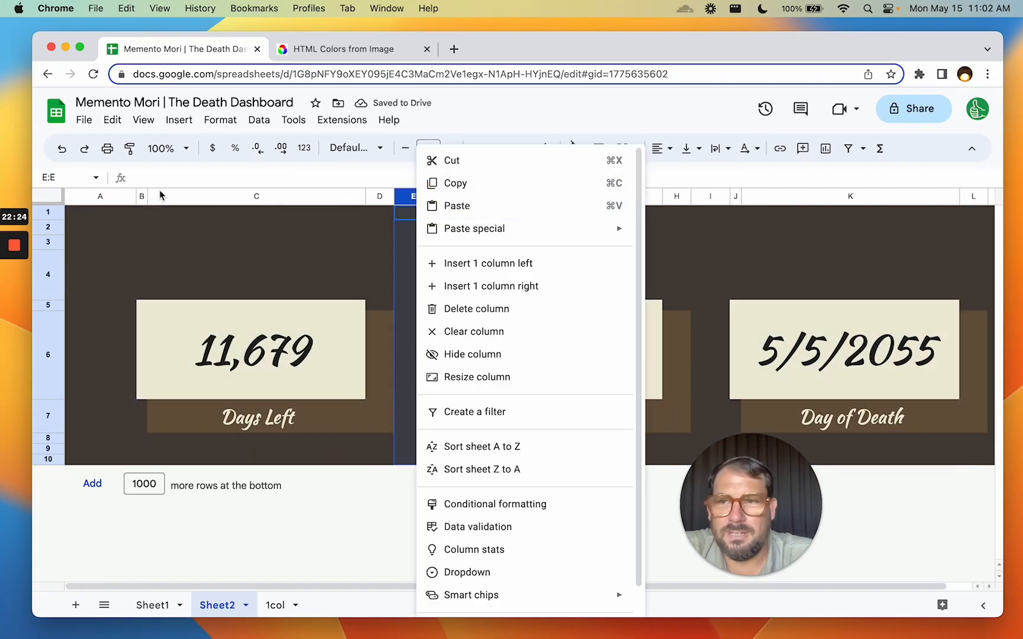
pyautogui.click(93, 198)
pyautogui.keyDown('super'); pyautogui.click(414, 197); pyautogui.keyUp('super')
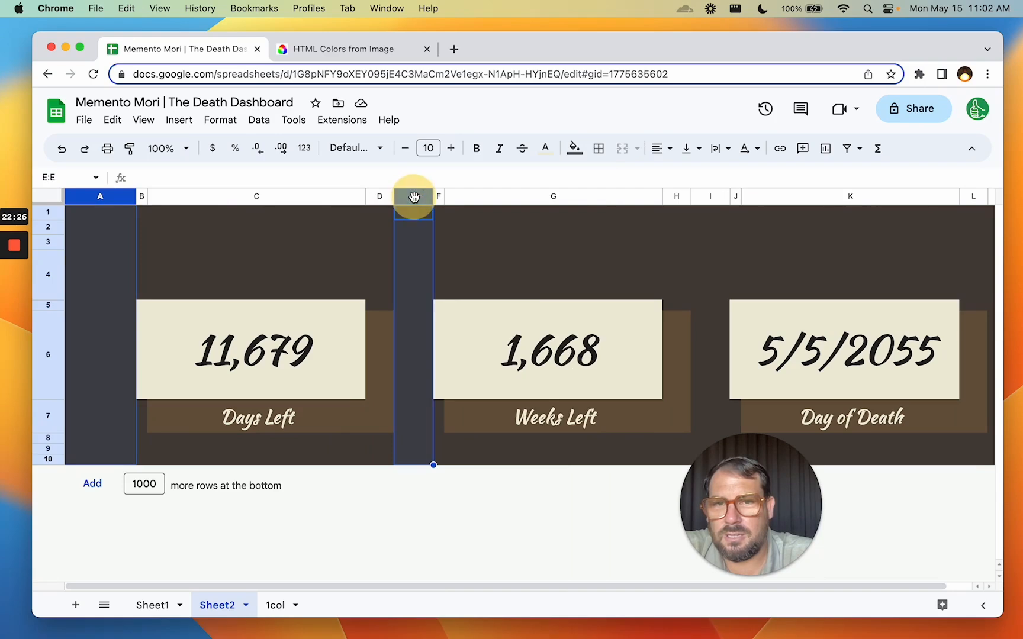
pyautogui.keyDown('super'); pyautogui.click(710, 197); pyautogui.keyUp('super')
pyautogui.moveTo(729, 197); pyautogui.dragTo(719, 197)
pyautogui.click(550, 292)
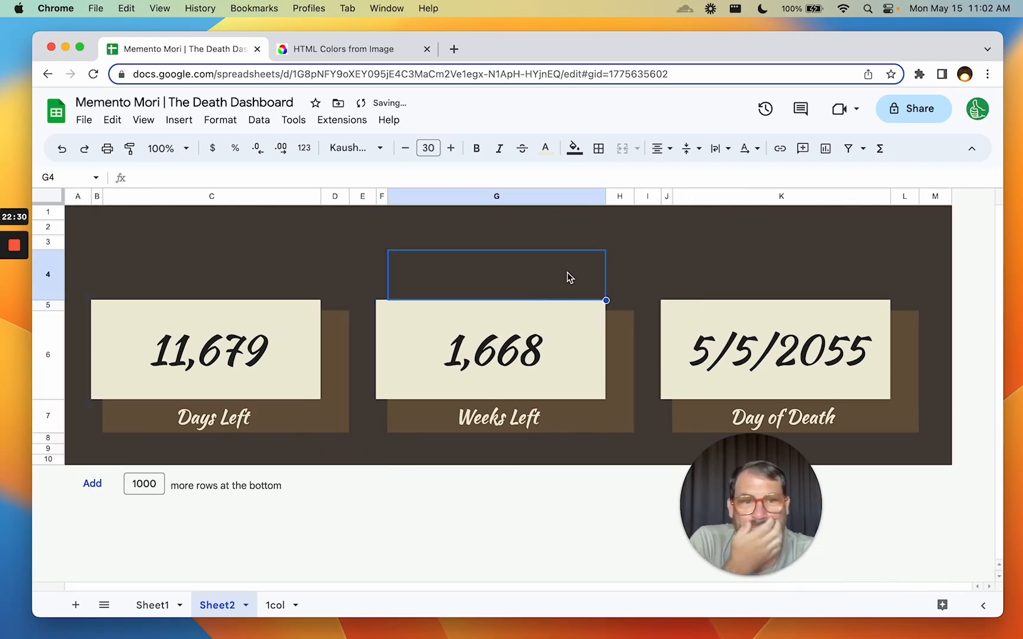
# - Review the formulas behind the Days Left and Weeks Left boxes, and the Days Left and Days Lived cells on Sheet1
pyautogui.click(255, 372)
pyautogui.click(523, 365)
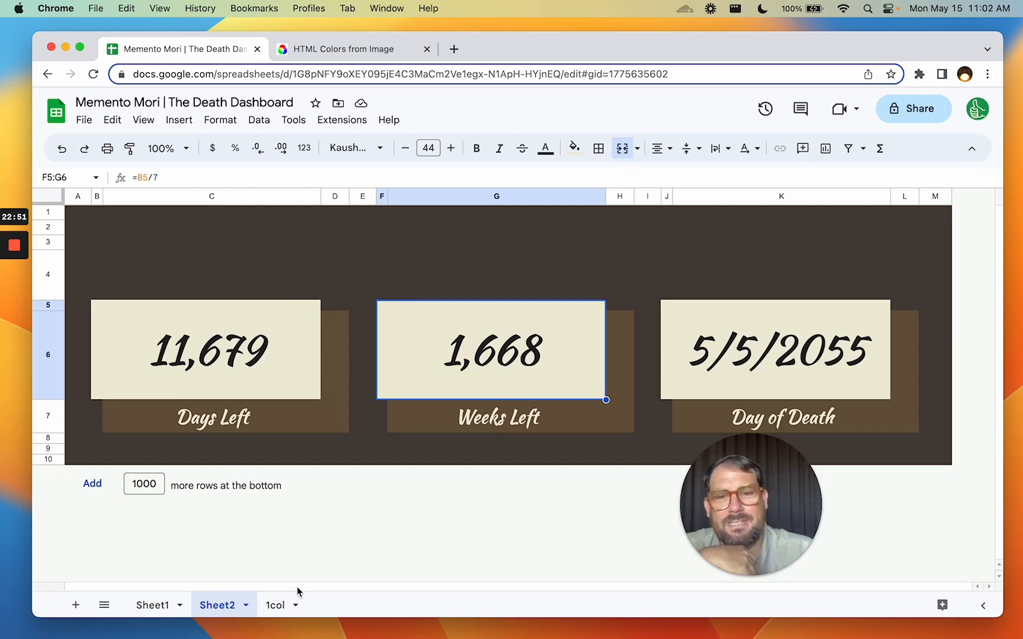
pyautogui.click(152, 605)
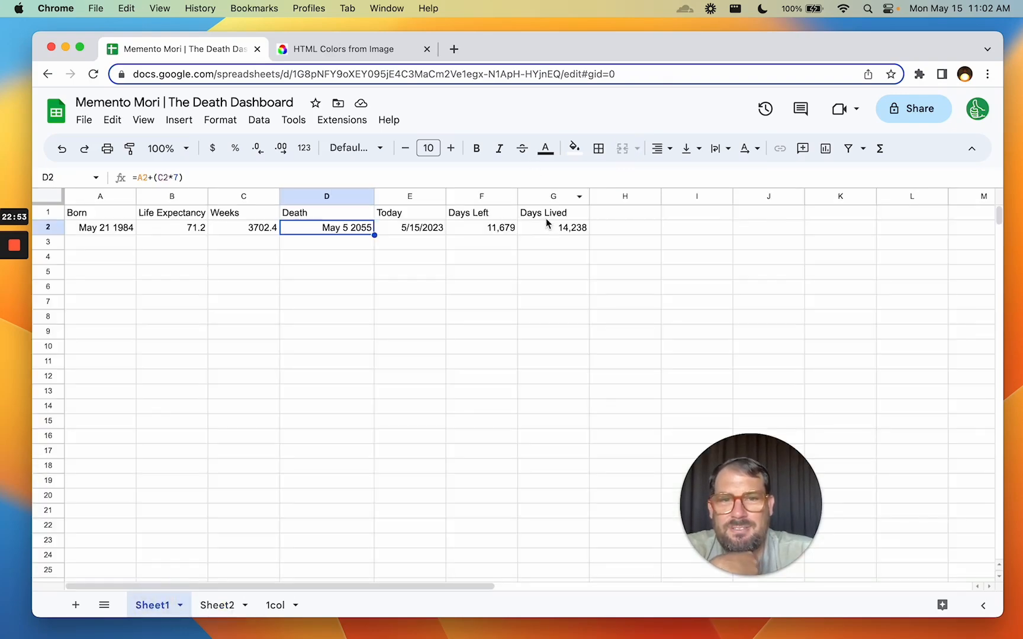
pyautogui.click(547, 227)
pyautogui.click(488, 231)
pyautogui.click(547, 228)
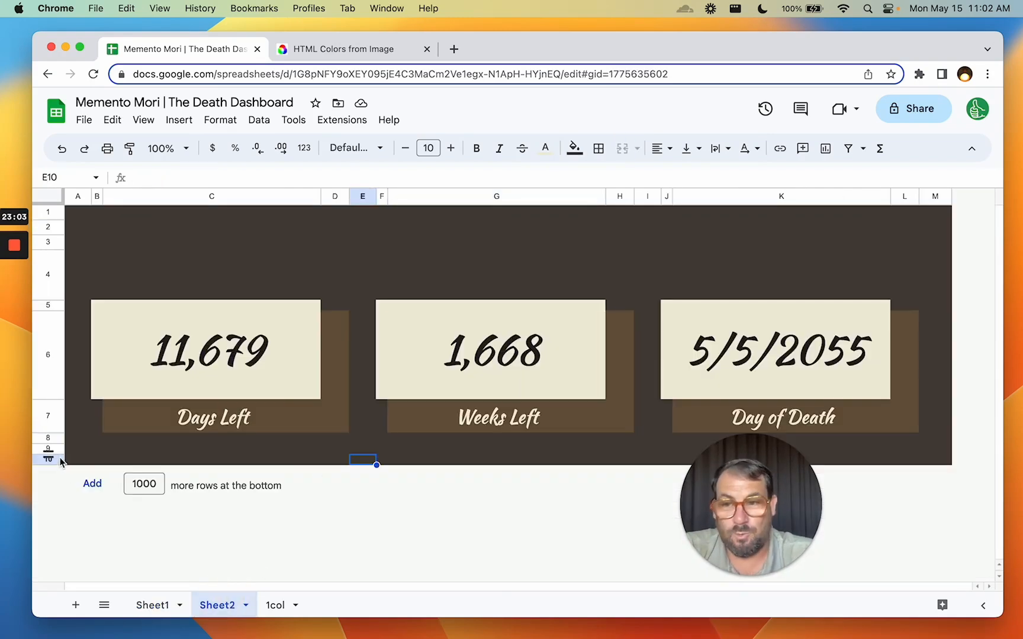
# - Insert six rows below row 10 on Sheet2 so the sheet extends to row 16
pyautogui.click(48, 459)
pyautogui.rightClick(48, 459)
pyautogui.click(133, 384)
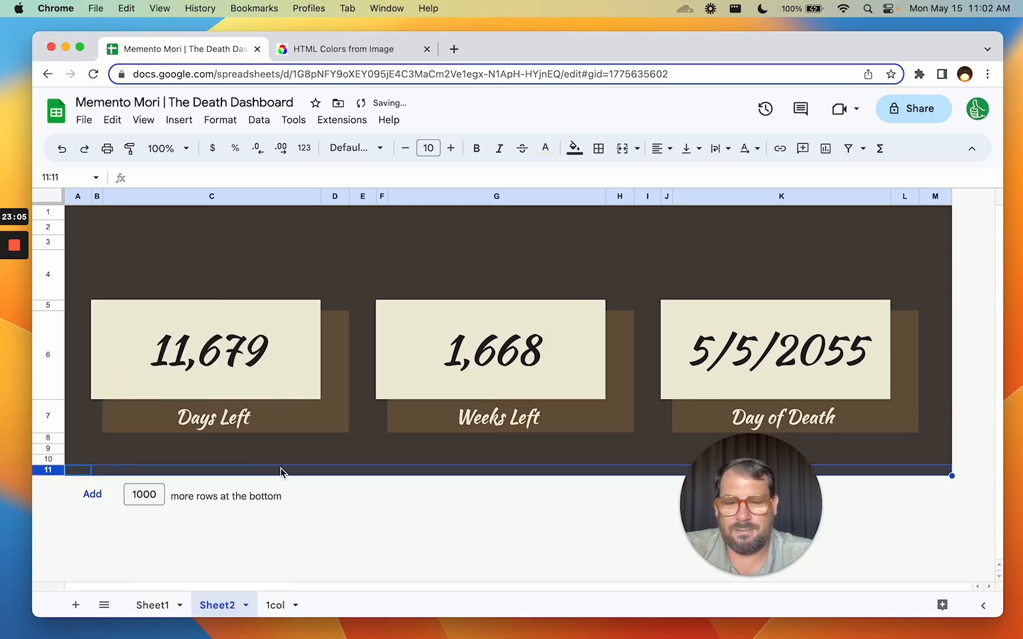
pyautogui.press('super+y')
pyautogui.press('super+y')
pyautogui.press('super+y')
pyautogui.press('super+y')
pyautogui.press('super+y')
pyautogui.click(447, 480)
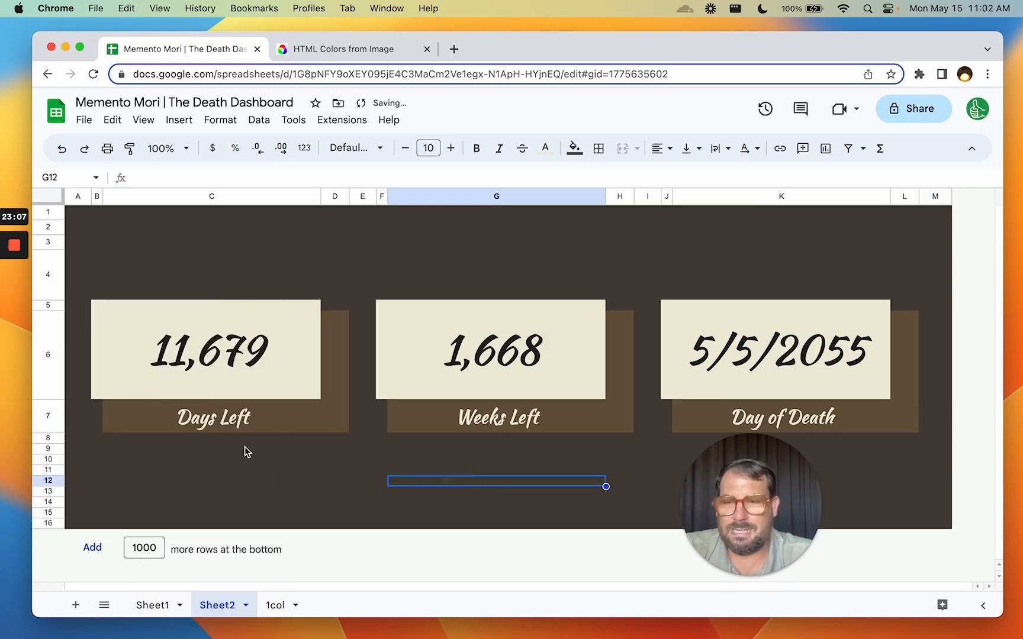
# - Merge cells B10:I10 into one cell beneath the Days Left and Weeks Left cards
pyautogui.click(108, 461)
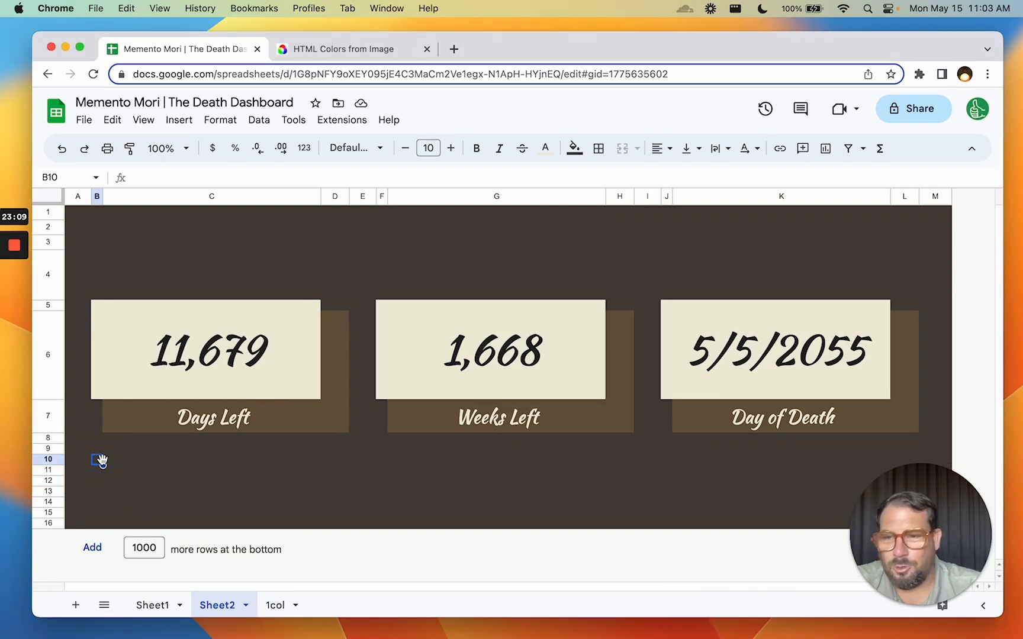
pyautogui.click(111, 464)
pyautogui.click(97, 463)
pyautogui.moveTo(98, 463); pyautogui.dragTo(662, 457)
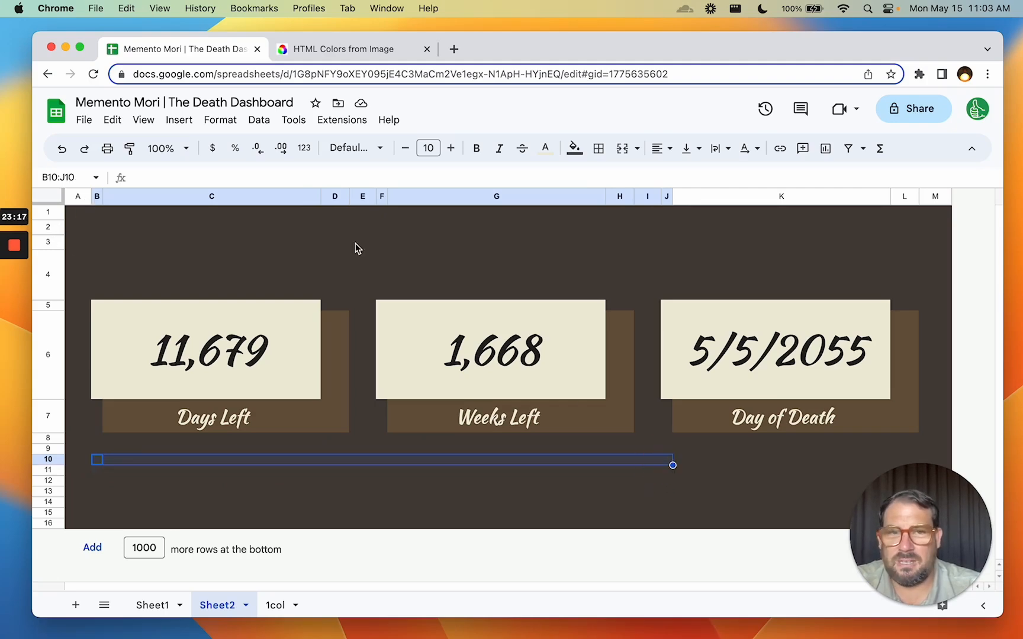
pyautogui.keyDown('shift'); pyautogui.click(658, 460); pyautogui.keyUp('shift')
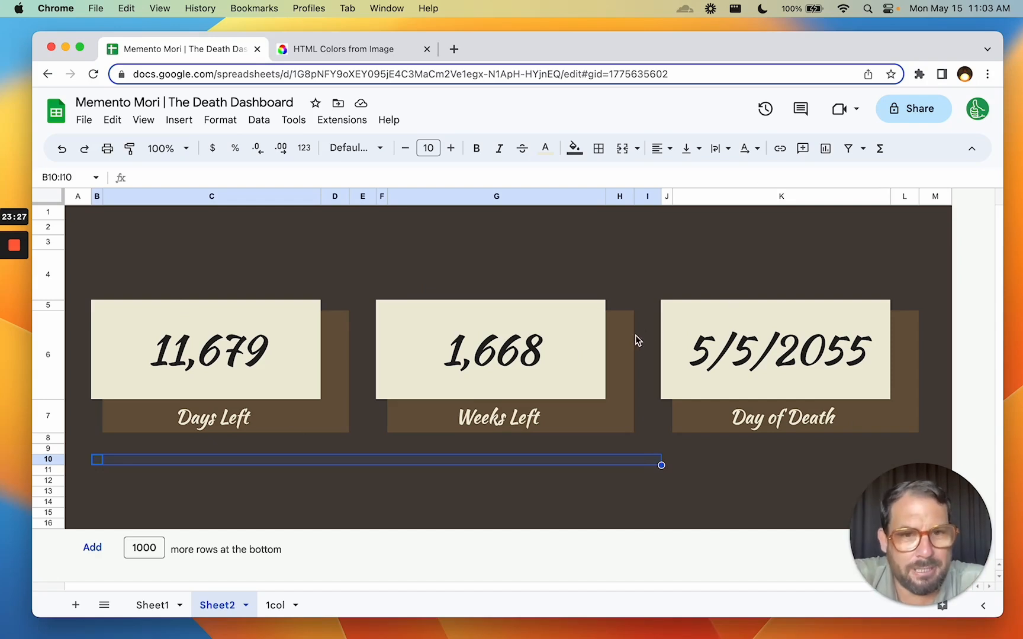
pyautogui.click(624, 151)
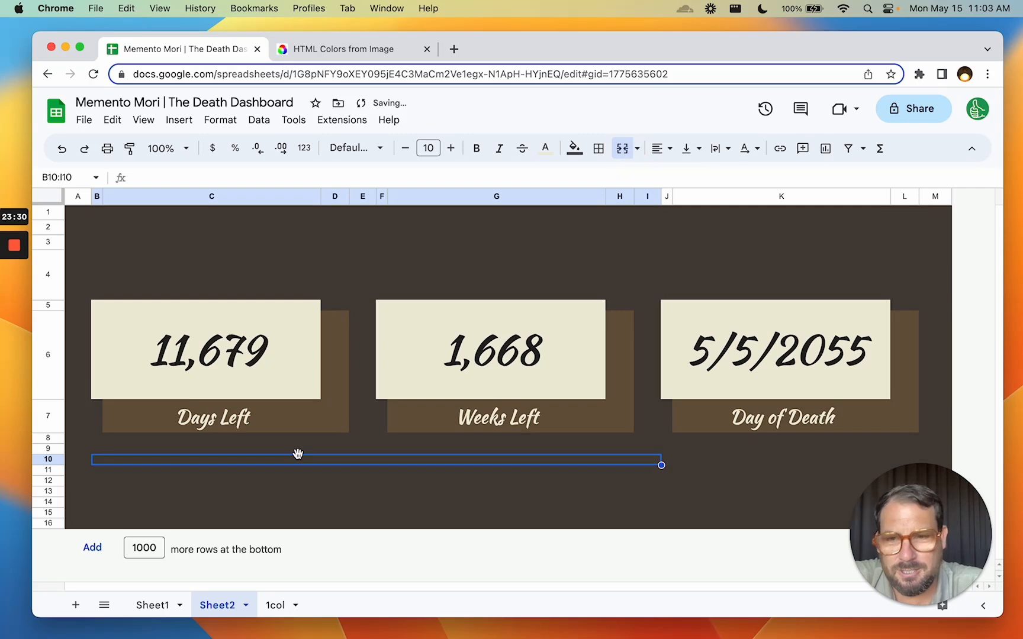
# - Add 20 more rows at the end of Sheet2
pyautogui.click(145, 541)
pyautogui.write('20')
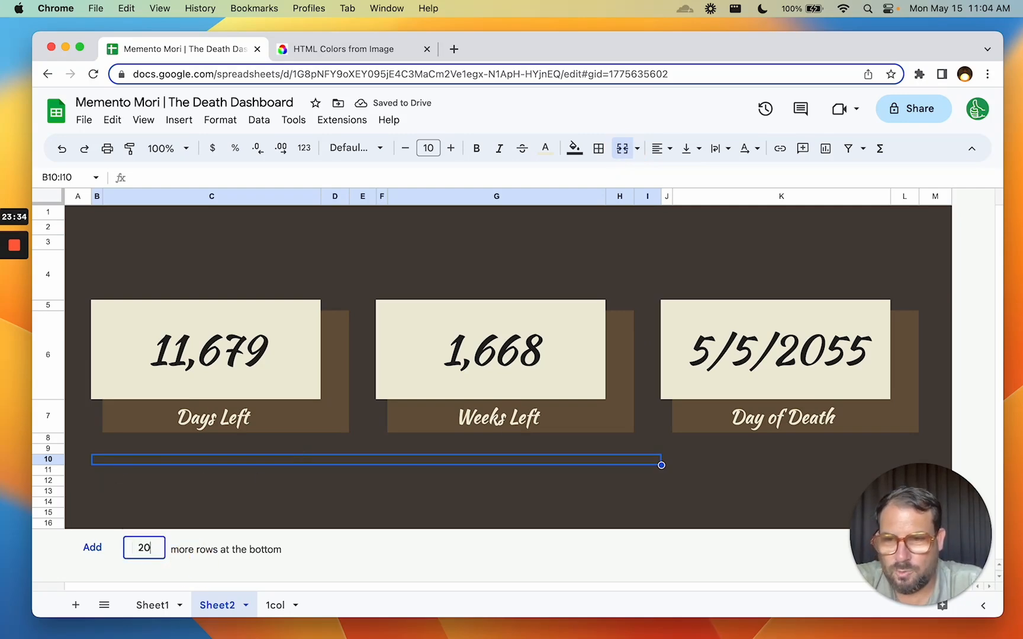
pyautogui.press('Return')
pyautogui.scroll(5, 205, 486)
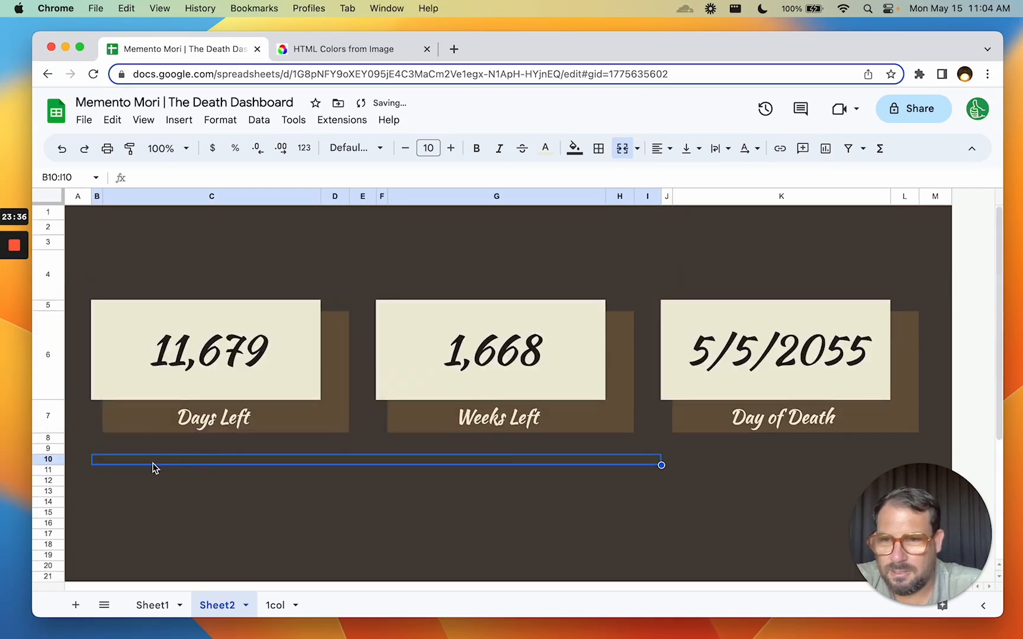
# - Extend the merged cell below the cards down to row 21 by merging B10:I21
pyautogui.moveTo(152, 468); pyautogui.dragTo(152, 527)
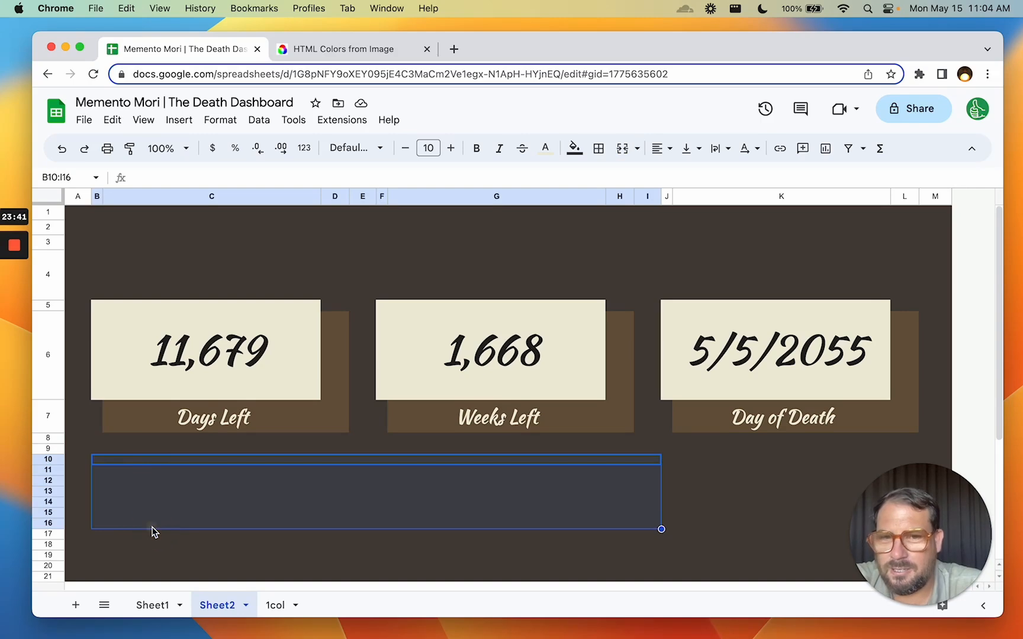
pyautogui.scroll(-1, 153, 530)
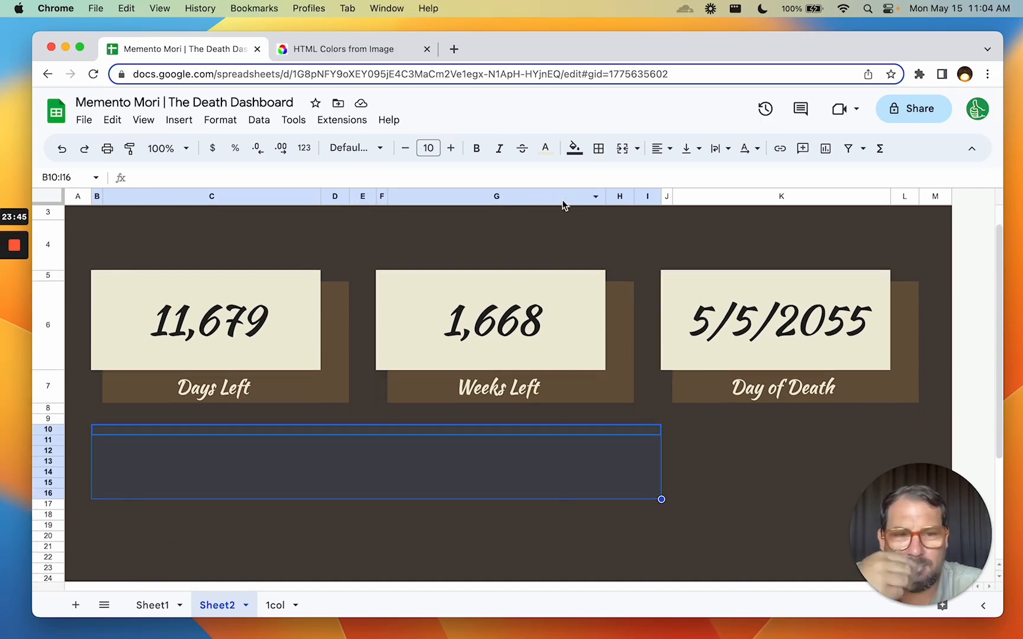
pyautogui.scroll(-1, 519, 301)
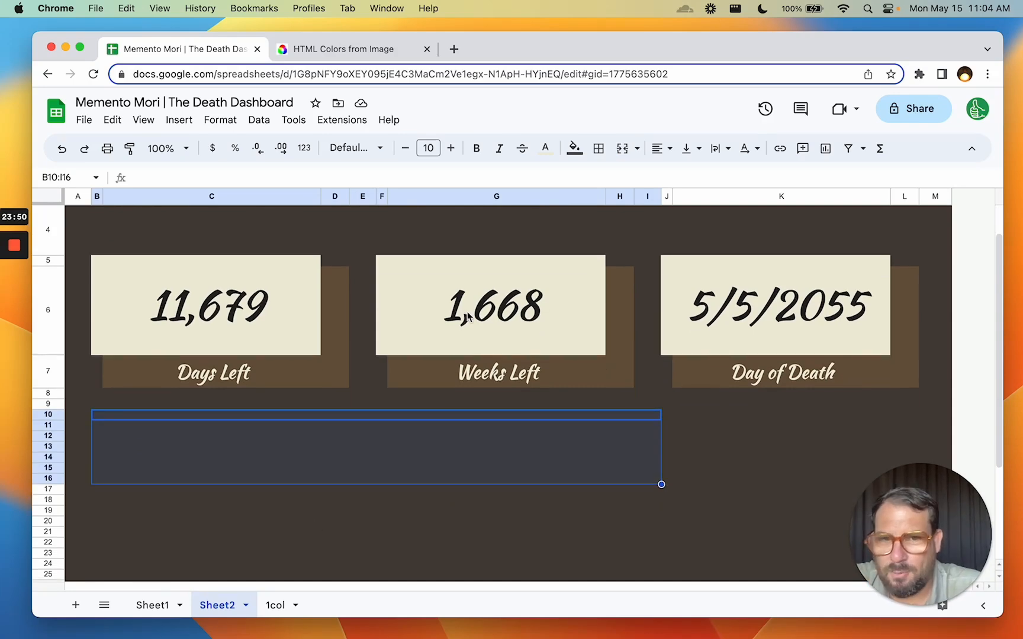
pyautogui.keyDown('shift'); pyautogui.click(346, 530); pyautogui.keyUp('shift')
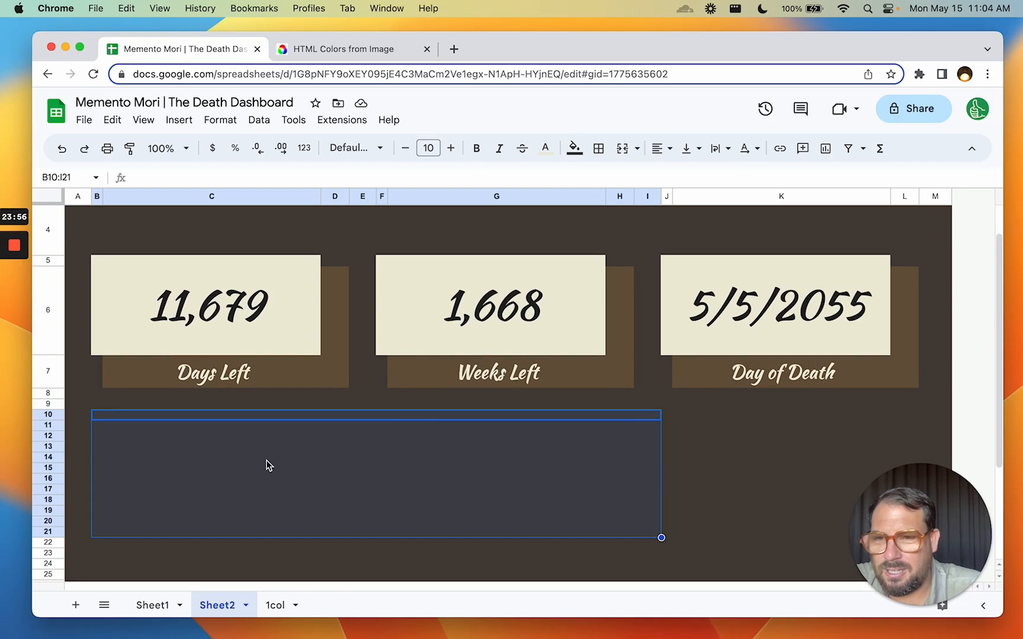
pyautogui.click(621, 148)
# - Enter the formula =rept("🟫",F5) in merged cell B10:I21 to repeat a brown square emoji for each week left
pyautogui.click(396, 474)
pyautogui.write('=rept(')
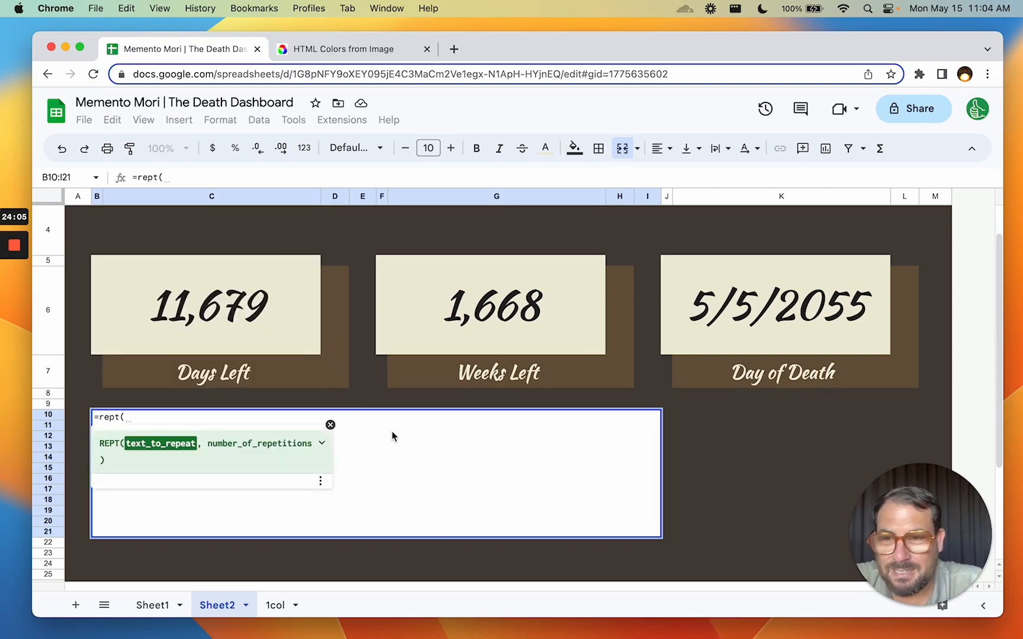
pyautogui.write('"')
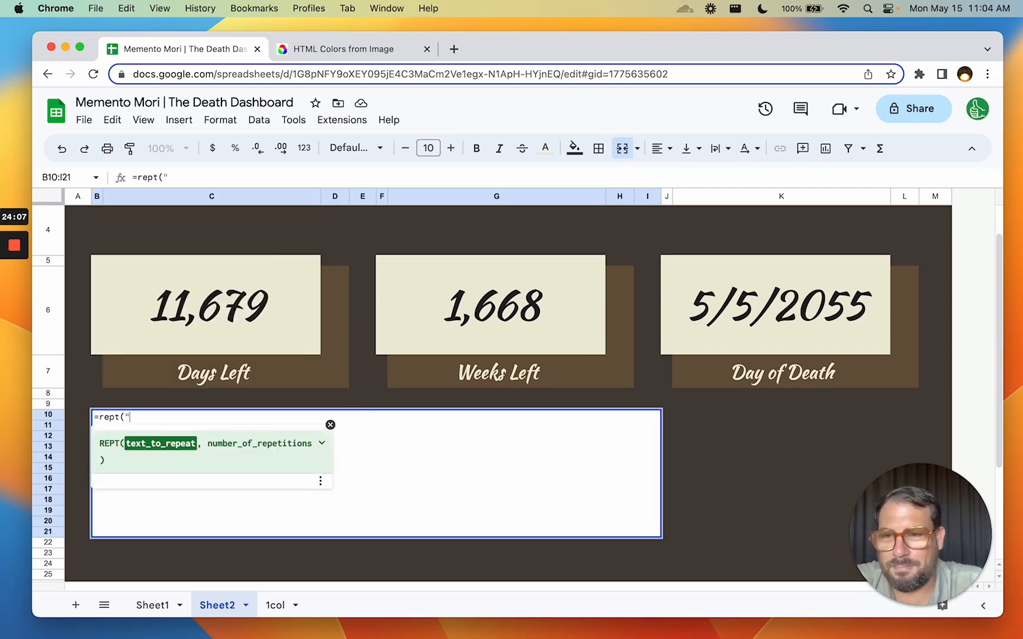
pyautogui.press('ctrl+super+space')
pyautogui.write('sq')
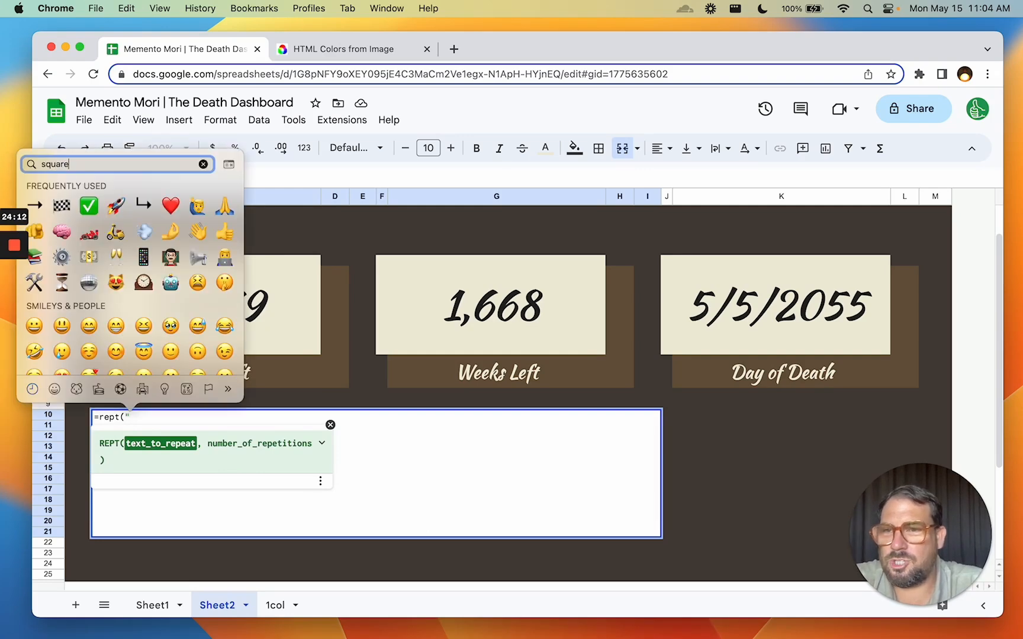
pyautogui.scroll(-3, 115, 329)
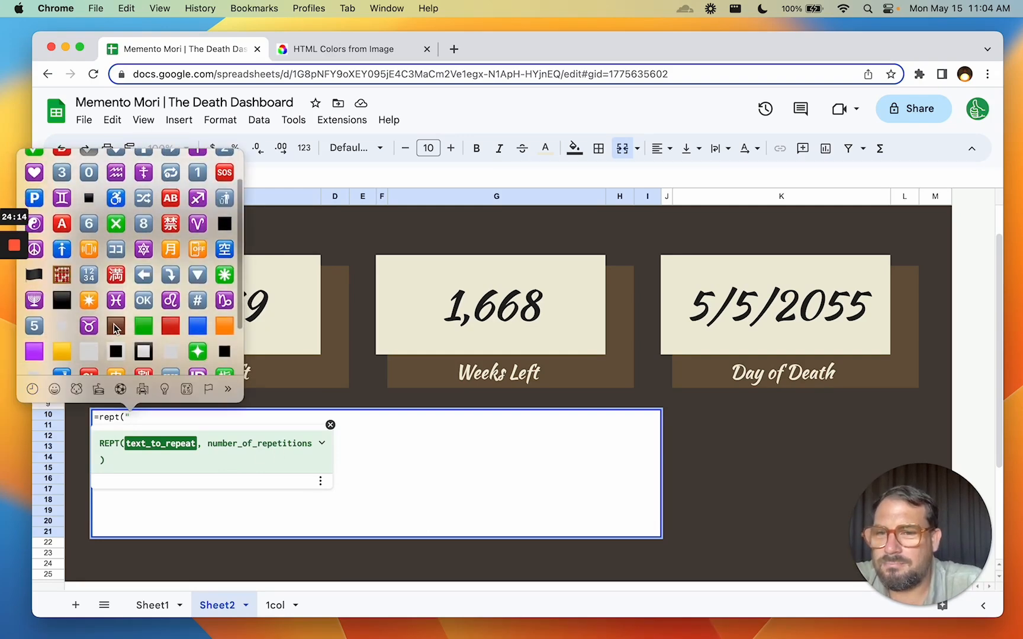
pyautogui.click(115, 327)
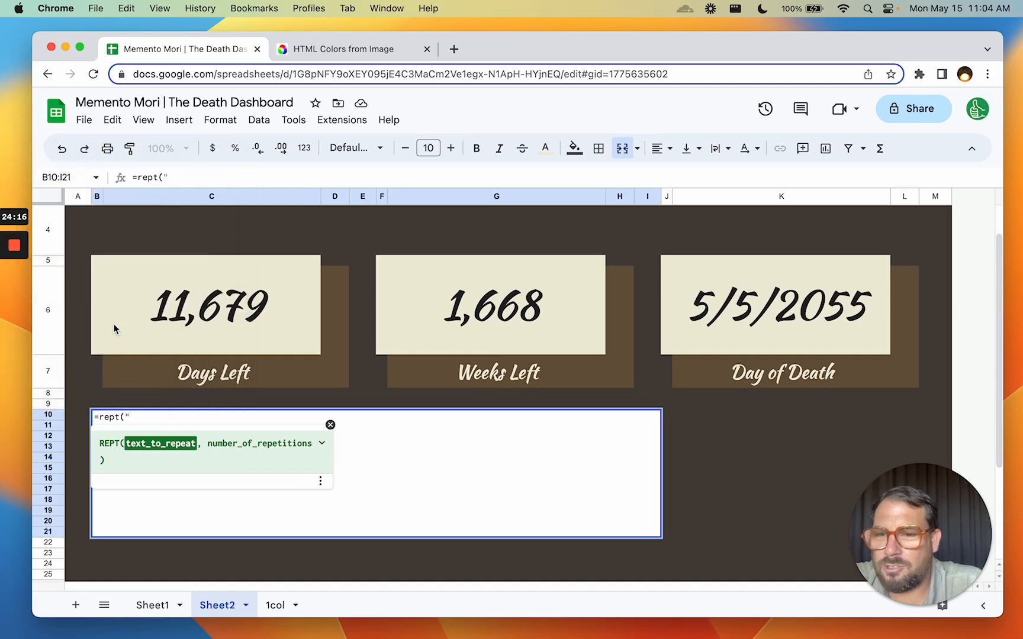
pyautogui.write('"')
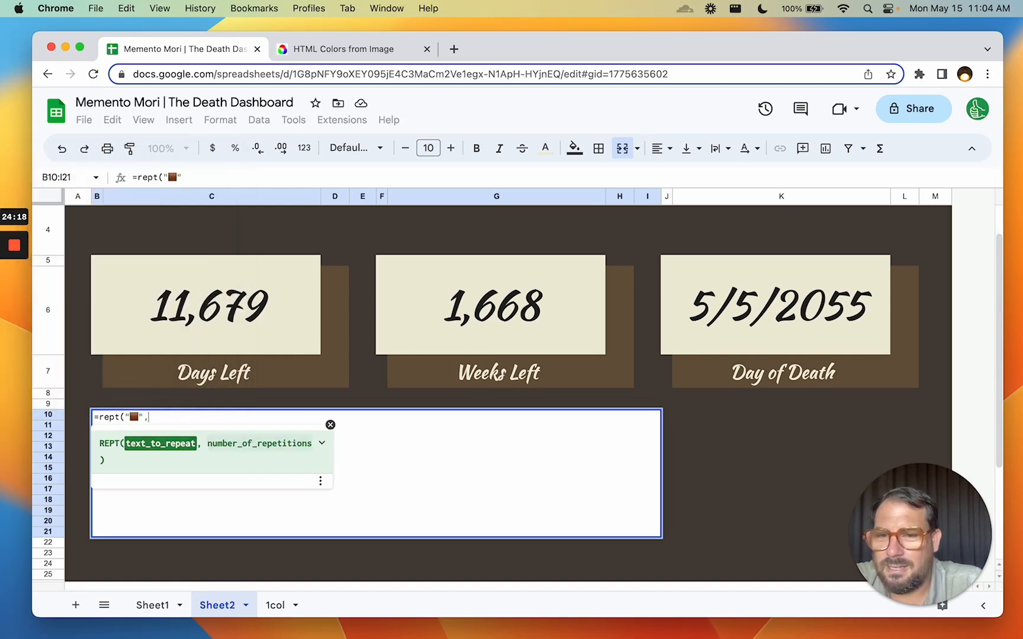
pyautogui.write(',')
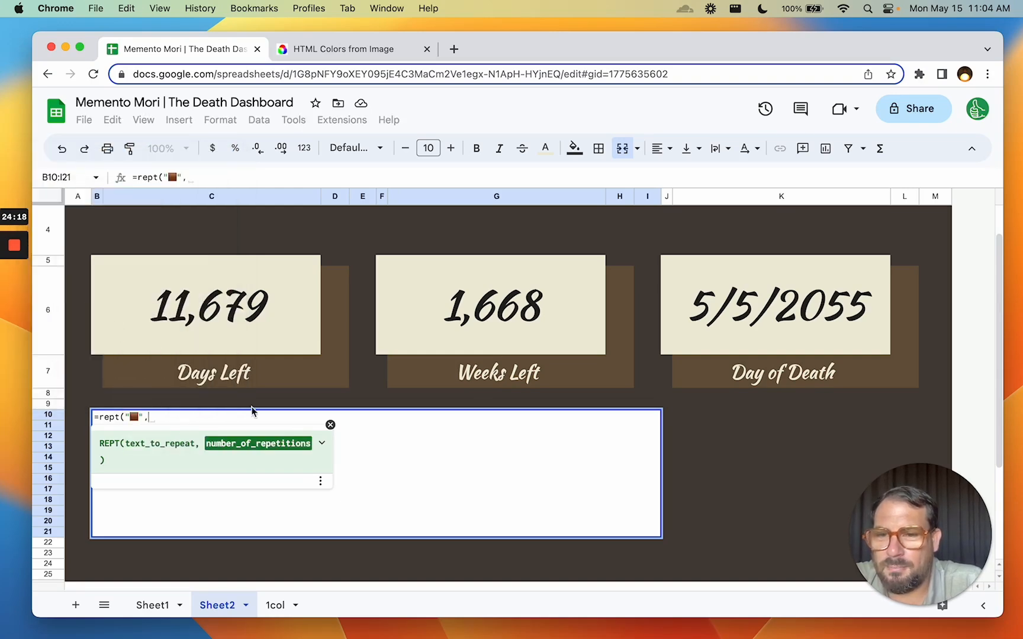
pyautogui.click(463, 318)
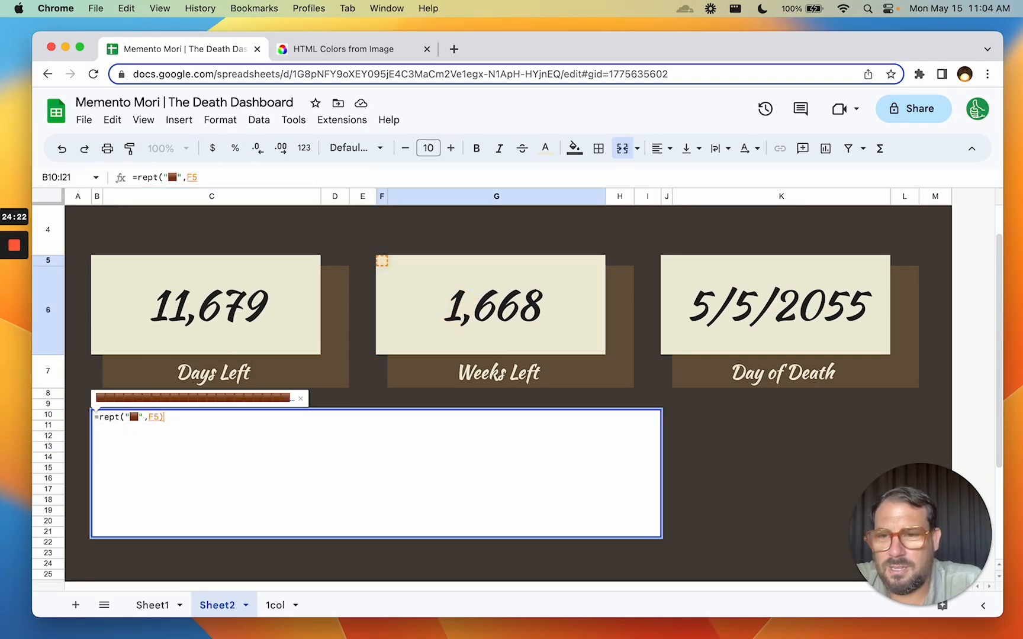
pyautogui.press('Return')
# - Turn on text wrapping for the repeated brown squares in B10:I21
pyautogui.click(562, 441)
pyautogui.click(721, 149)
pyautogui.click(738, 176)
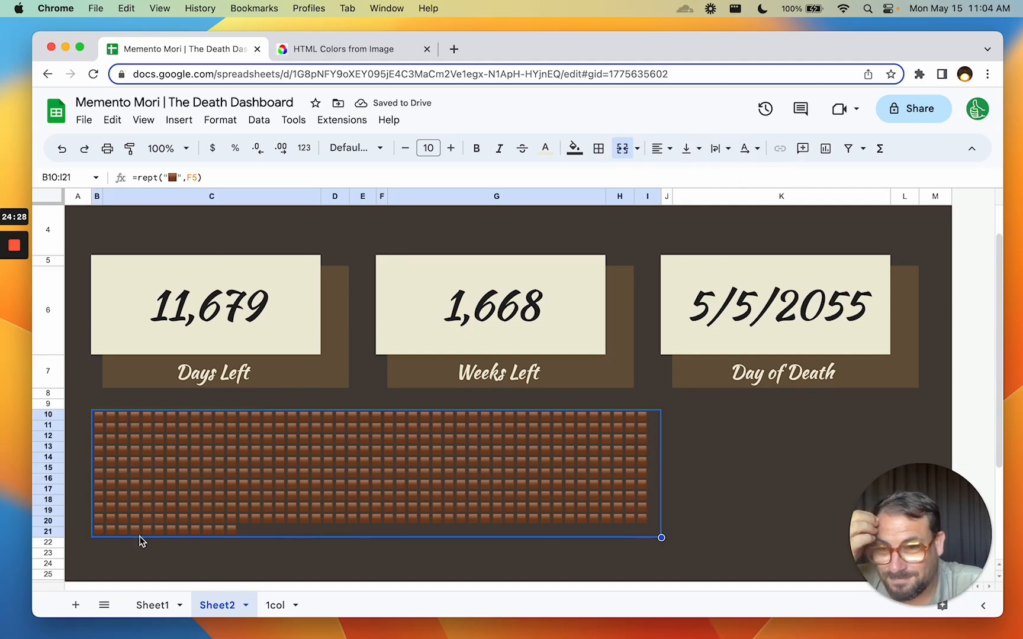
# - Extend the merged brown-square block downward in stages to rows 24, 32 and 35, ending with B10:I35 merged
pyautogui.scroll(-2, 88, 538)
pyautogui.keyDown('shift'); pyautogui.click(218, 527); pyautogui.keyUp('shift')
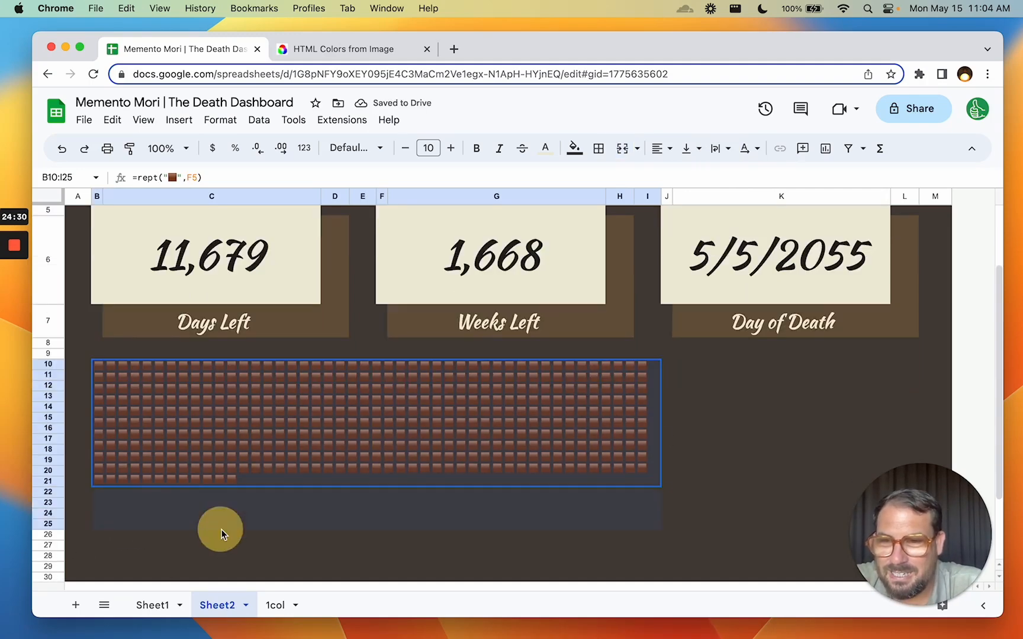
pyautogui.scroll(-4, 224, 549)
pyautogui.keyDown('shift'); pyautogui.click(301, 414); pyautogui.keyUp('shift')
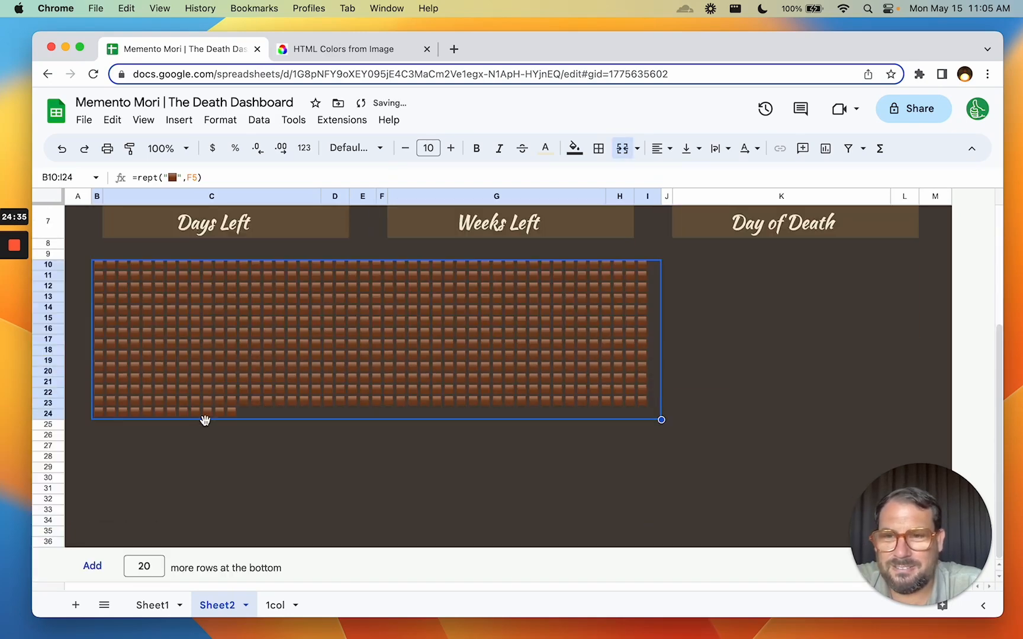
pyautogui.keyDown('shift'); pyautogui.click(195, 463); pyautogui.keyUp('shift')
pyautogui.keyDown('shift'); pyautogui.click(412, 503); pyautogui.keyUp('shift')
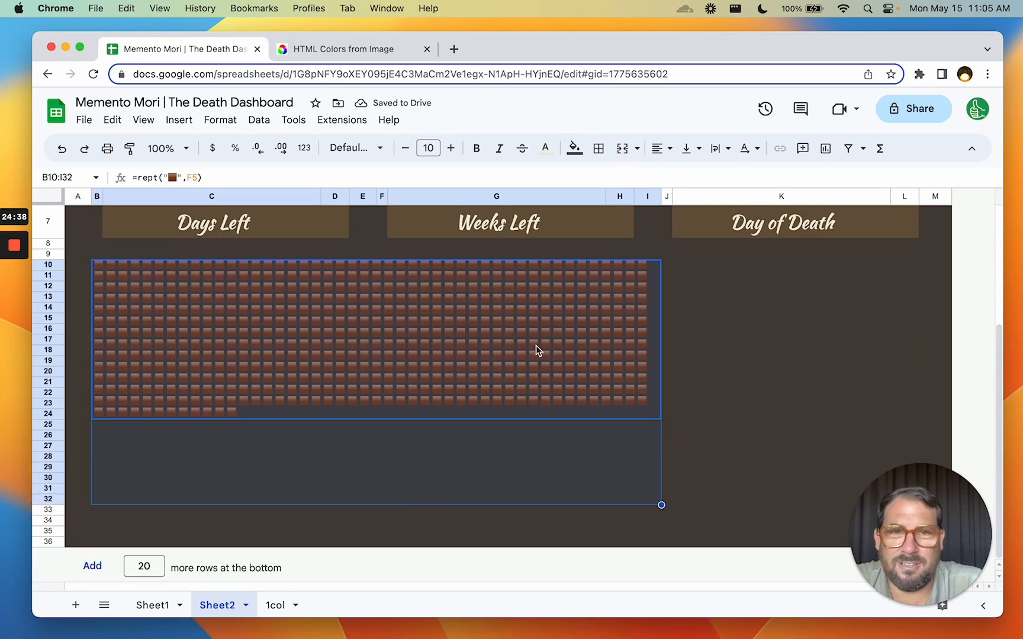
pyautogui.click(622, 148)
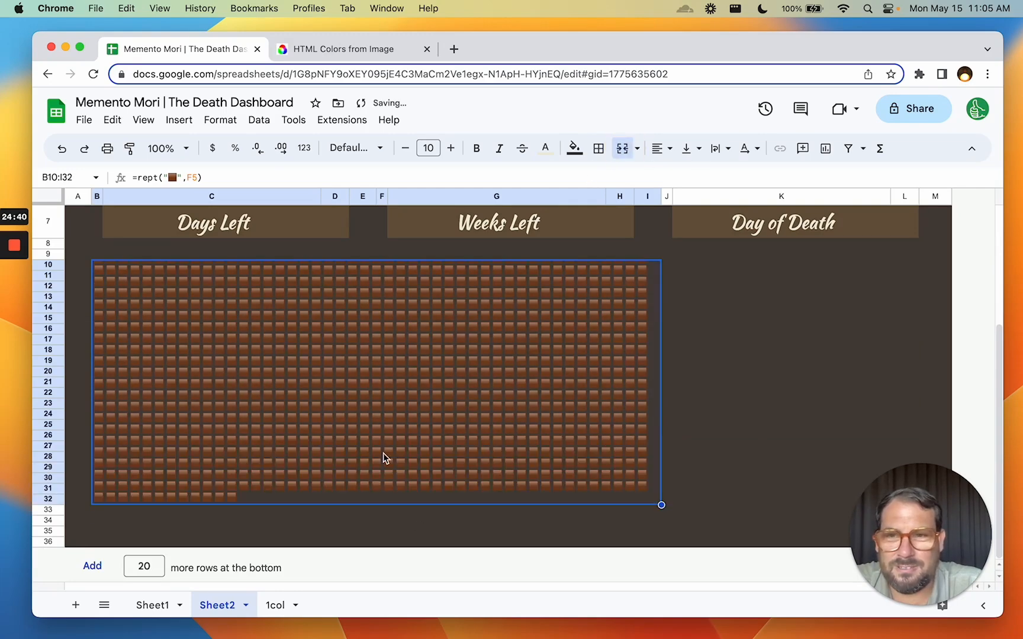
pyautogui.keyDown('shift'); pyautogui.click(276, 531); pyautogui.keyUp('shift')
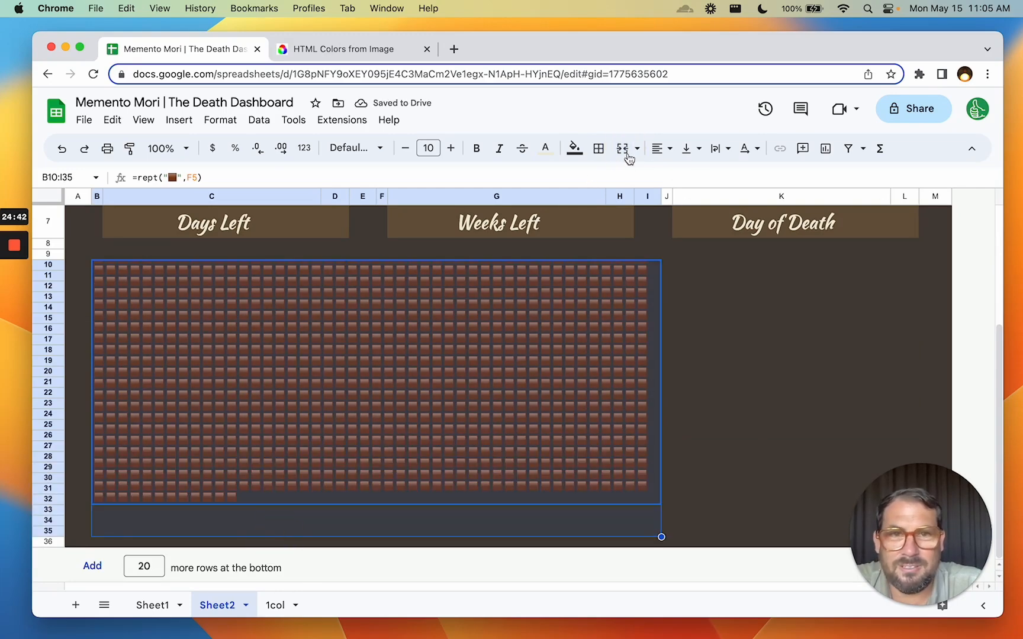
pyautogui.click(622, 148)
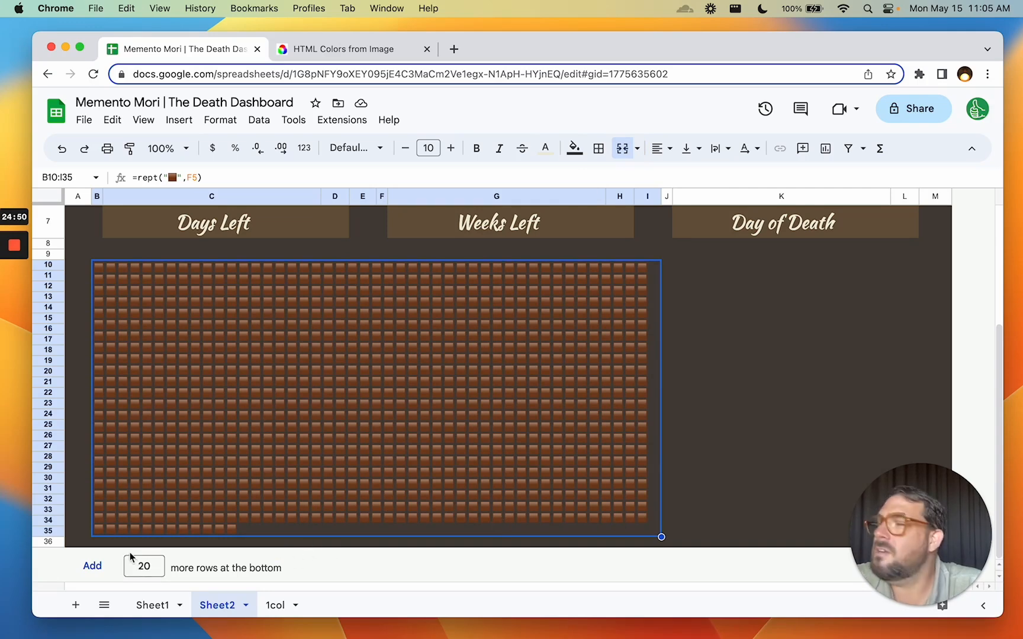
# - Calculate 16668/30 with the system-wide search, then close it
pyautogui.scroll(5, 324, 393)
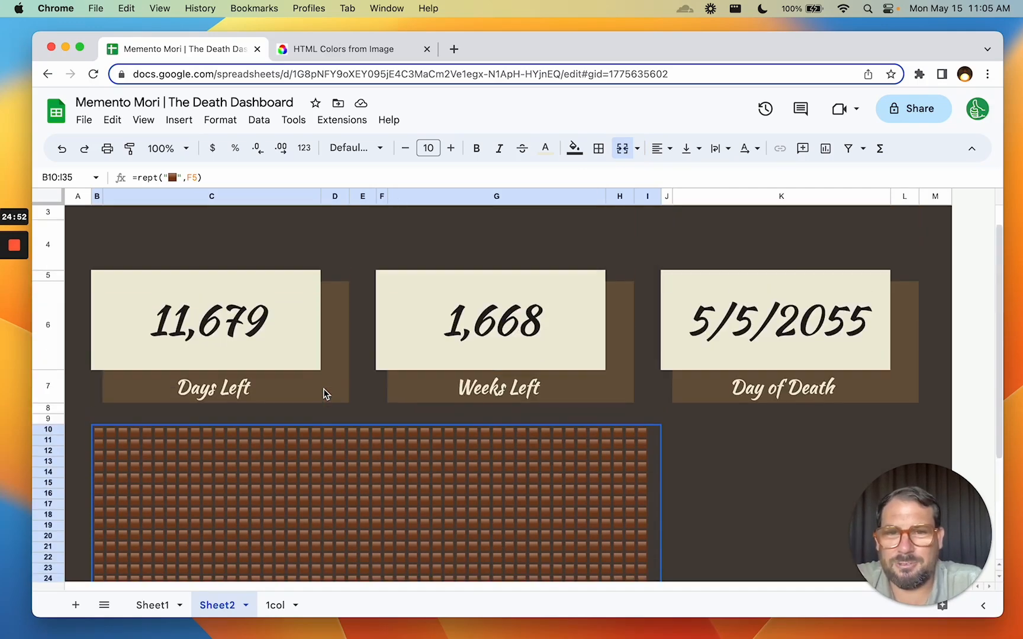
pyautogui.press('super+space')
pyautogui.write('16668/30a')
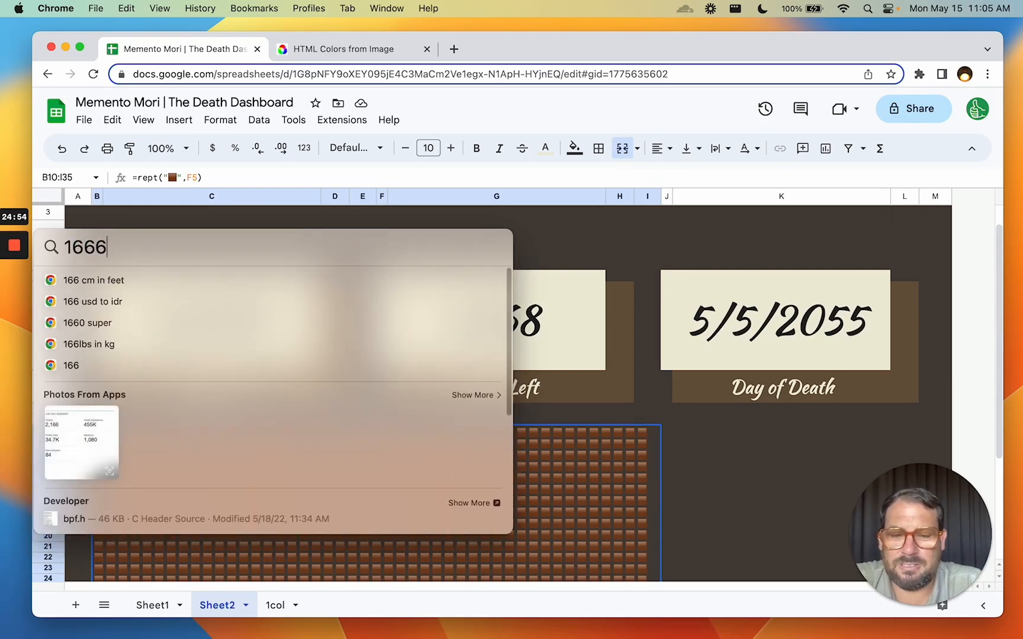
pyautogui.press('BackSpace')
pyautogui.press('BackSpace')
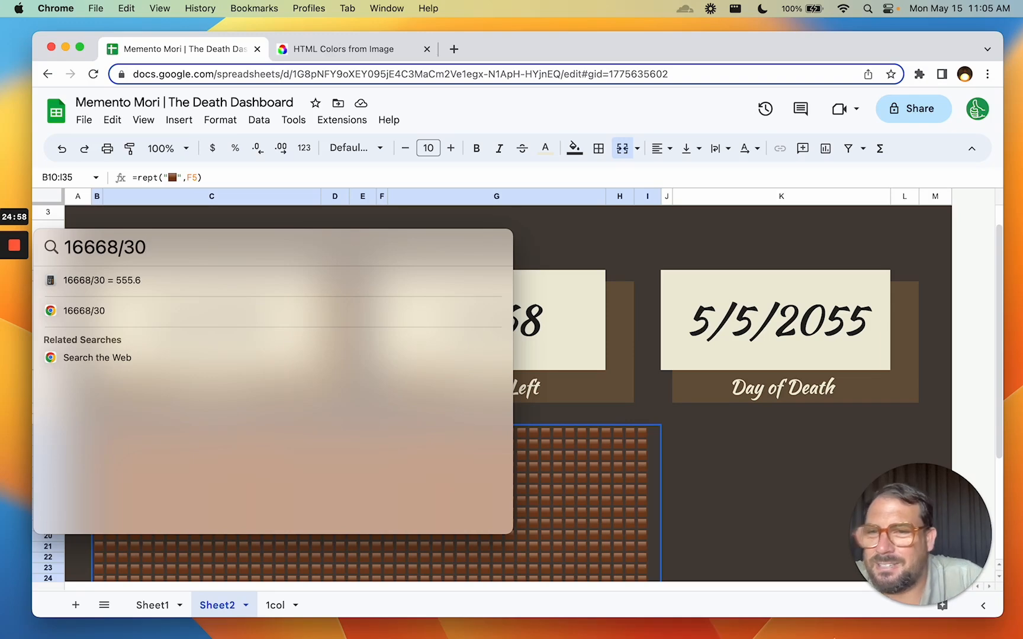
pyautogui.press('Left')
pyautogui.press('BackSpace')
pyautogui.press('BackSpace')
pyautogui.write('0')
pyautogui.press('super+a')
pyautogui.press('Escape')
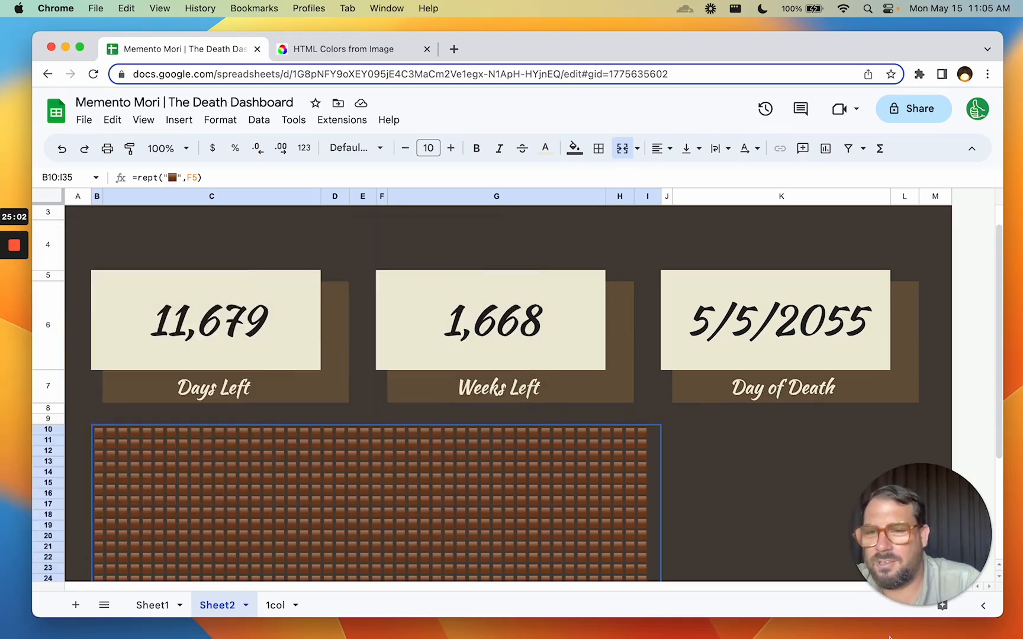
# - Add 20 more rows to Sheet2 and extend the merged weeks-left block down to row 54 by merging B10:I54
pyautogui.scroll(-5, 445, 421)
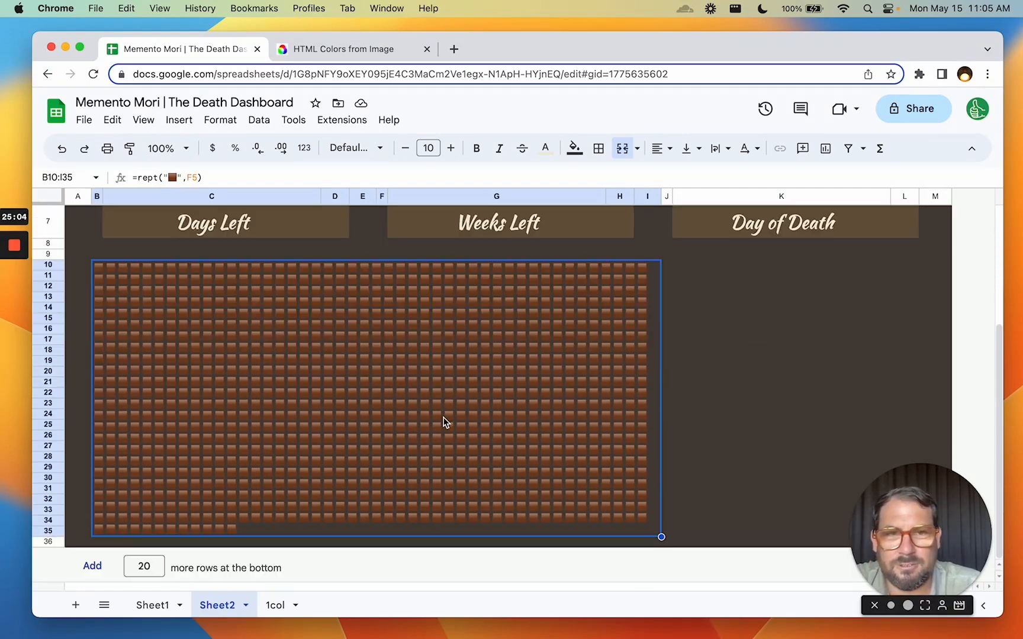
pyautogui.click(150, 561)
pyautogui.press('Return')
pyautogui.moveTo(133, 348); pyautogui.dragTo(132, 522)
pyautogui.click(626, 149)
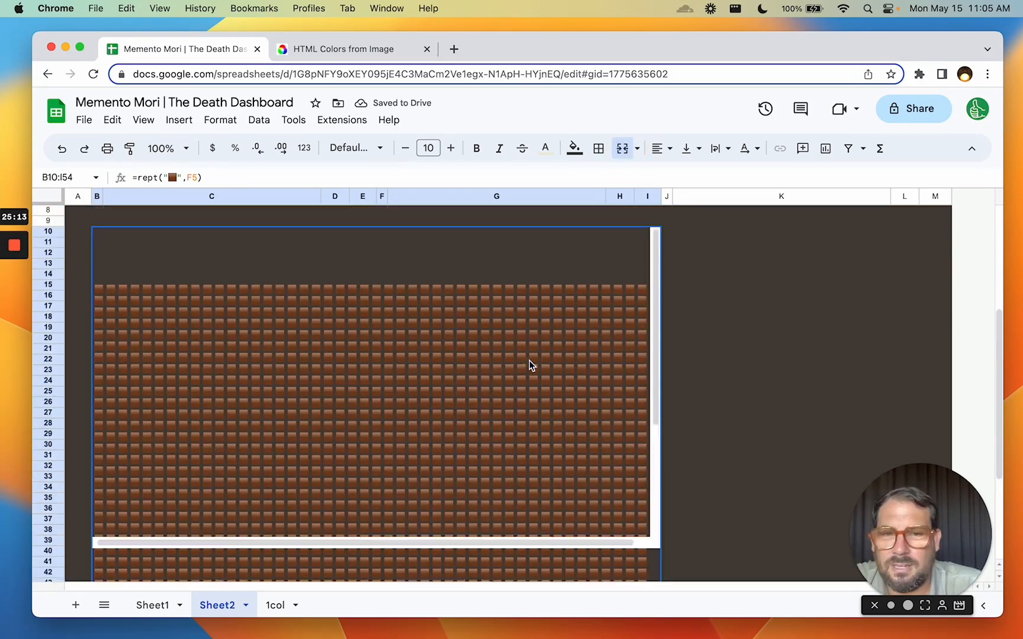
# - Zoom the browser page out three levels to fit more of the dashboard on screen
pyautogui.scroll(-4, 530, 362)
pyautogui.click(695, 339)
pyautogui.press('super+minus')
pyautogui.press('super+minus')
pyautogui.press('super+minus')
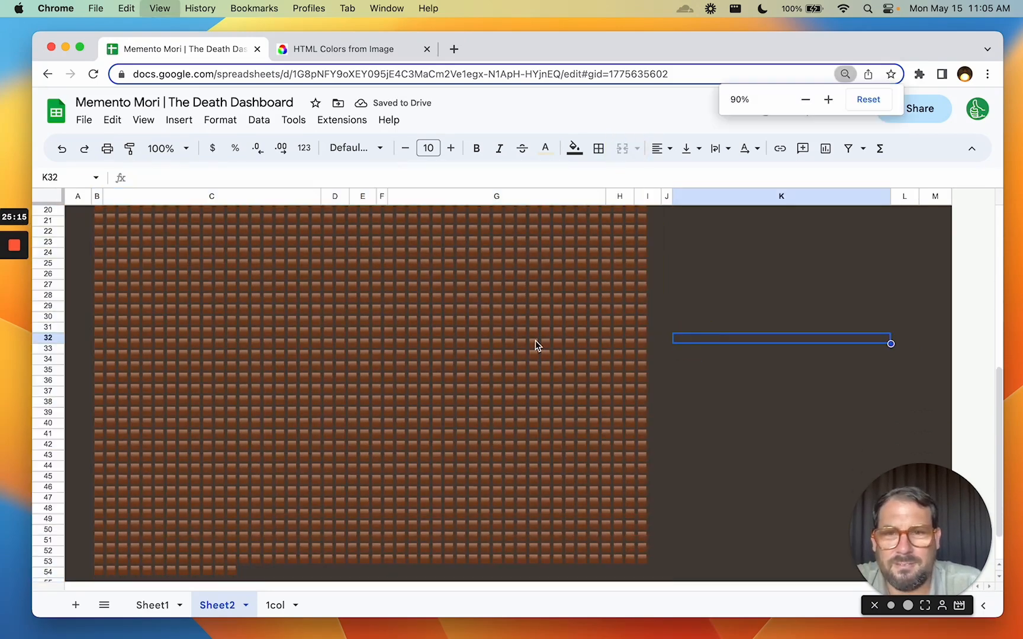
# - Compare the Weeks Left card with the block of brown squares in merged cell B10:I54
pyautogui.scroll(5, 488, 335)
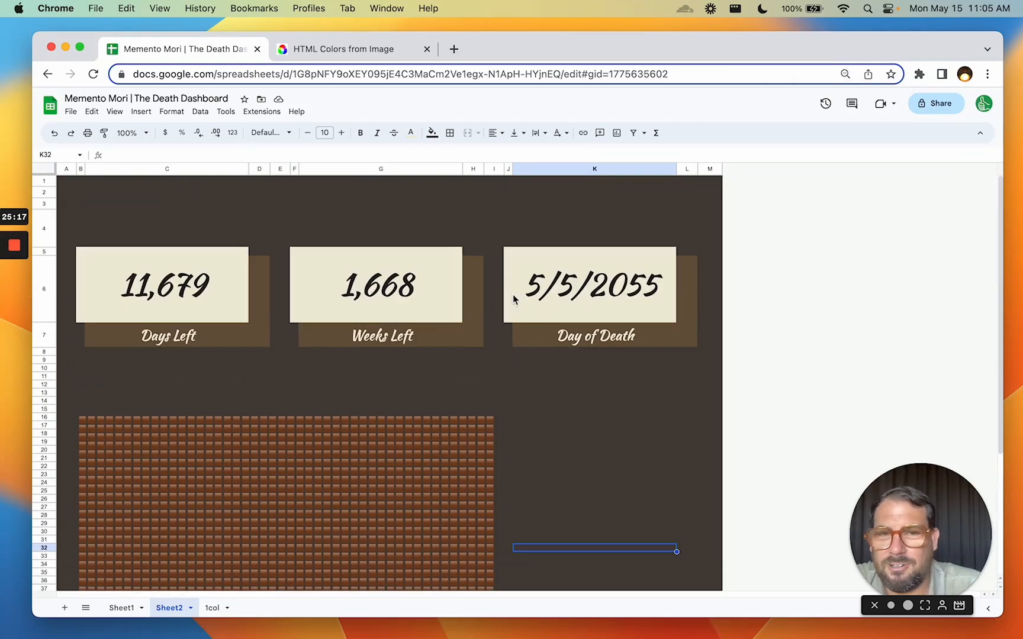
pyautogui.scroll(-3, 514, 296)
pyautogui.click(357, 297)
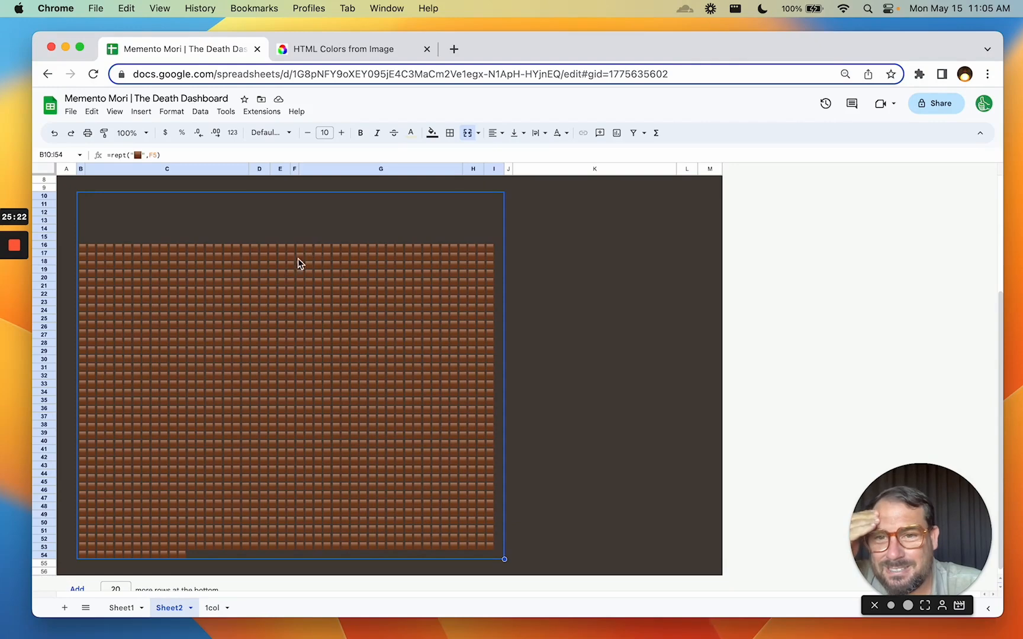
pyautogui.scroll(1, 313, 306)
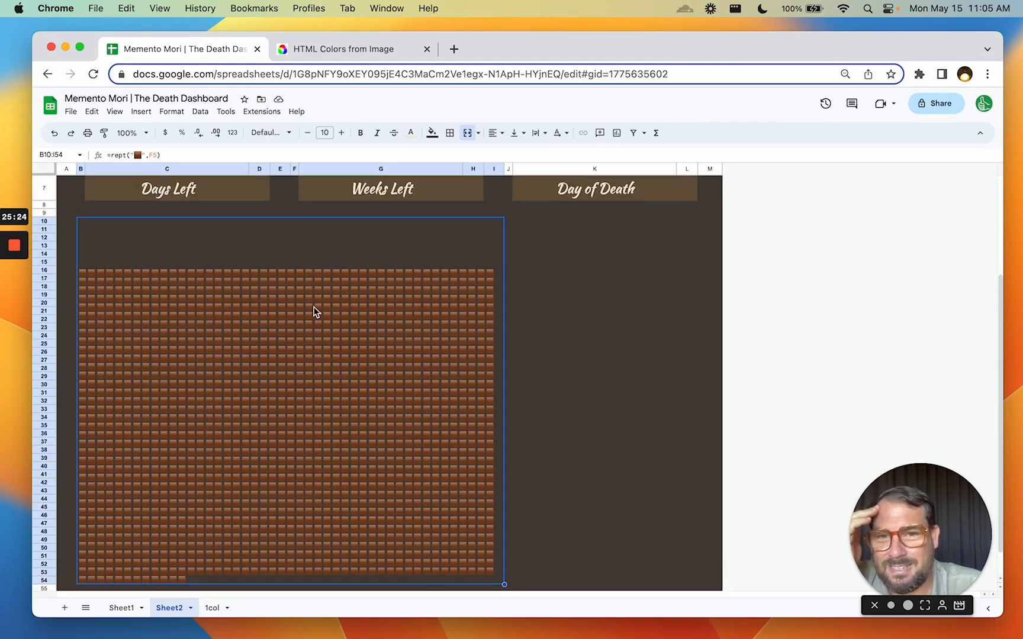
pyautogui.scroll(2, 355, 241)
pyautogui.click(376, 245)
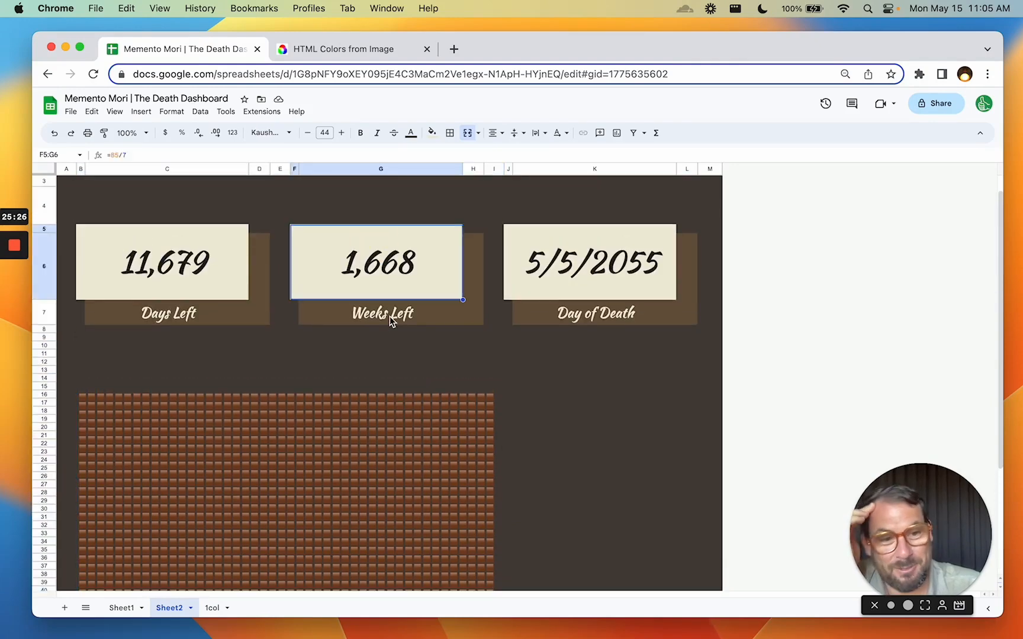
pyautogui.scroll(-3, 389, 317)
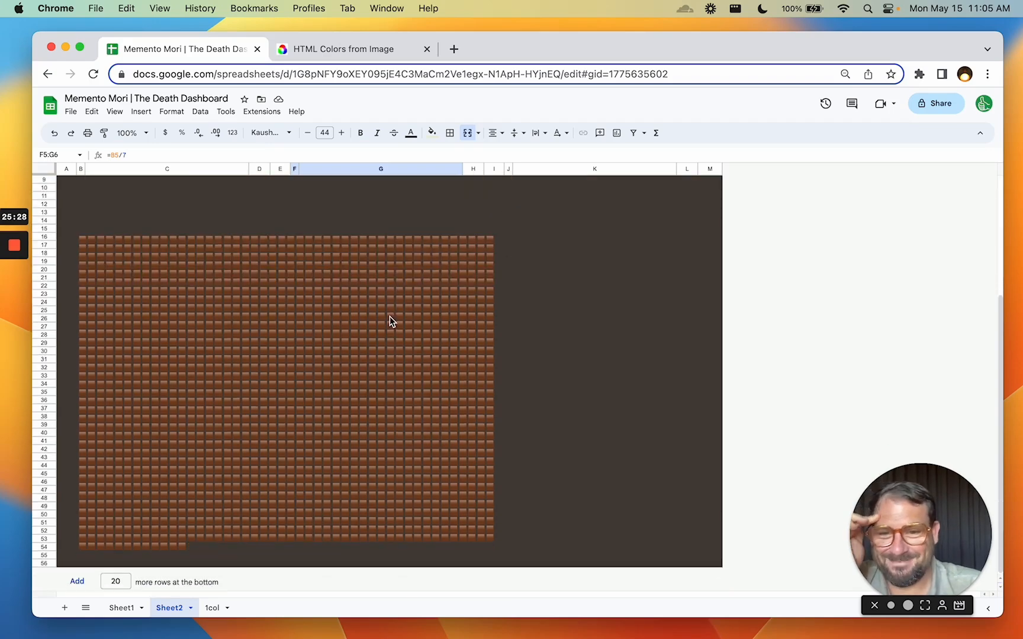
# - Add 60 more rows at the bottom of Sheet2
pyautogui.click(117, 533)
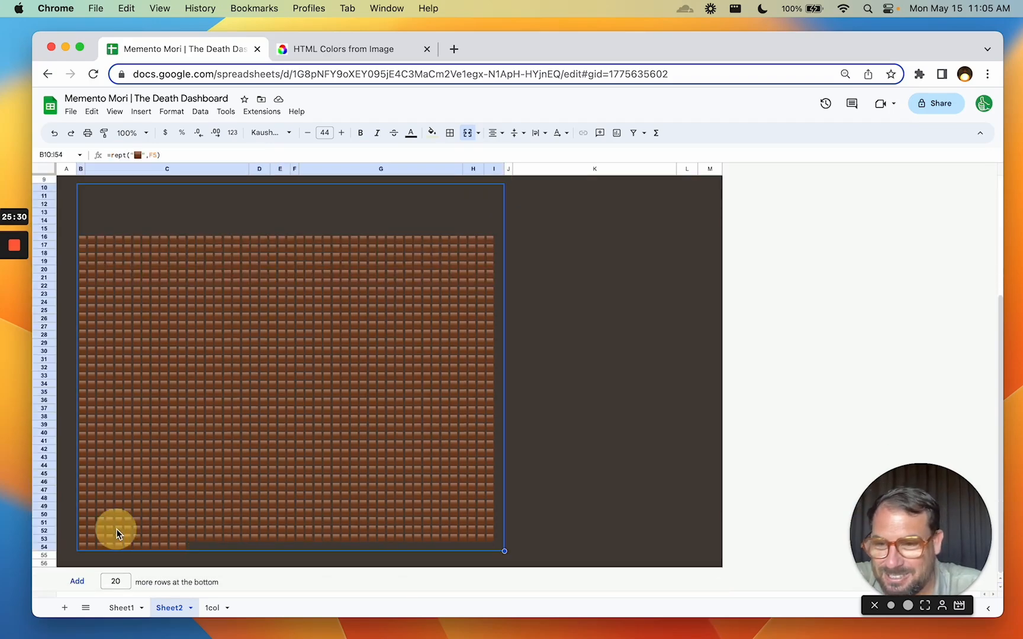
pyautogui.moveTo(128, 584); pyautogui.dragTo(73, 582)
pyautogui.write('60')
pyautogui.press('Return')
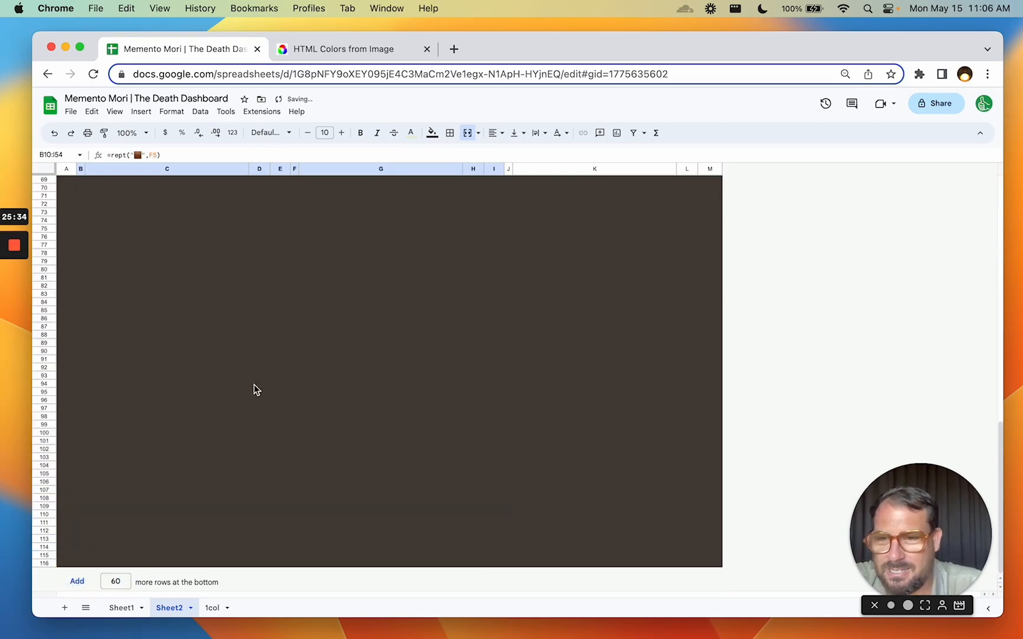
# - Merge B57:I108 below the weeks-left squares into one large cell for a second block
pyautogui.click(244, 336)
pyautogui.scroll(15, 244, 343)
pyautogui.click(175, 456)
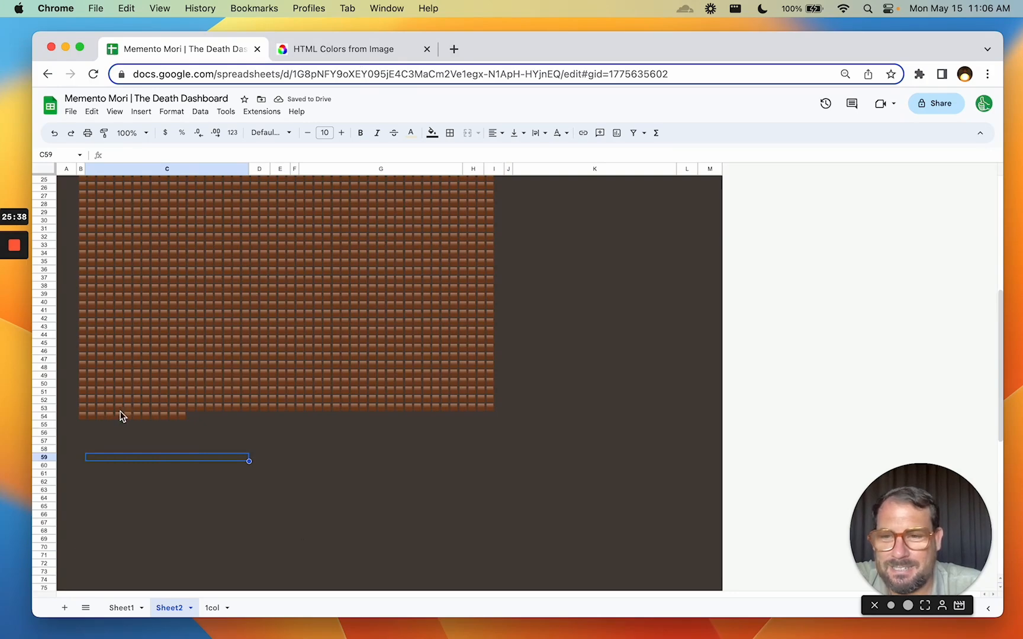
pyautogui.click(80, 442)
pyautogui.moveTo(86, 462); pyautogui.dragTo(504, 502)
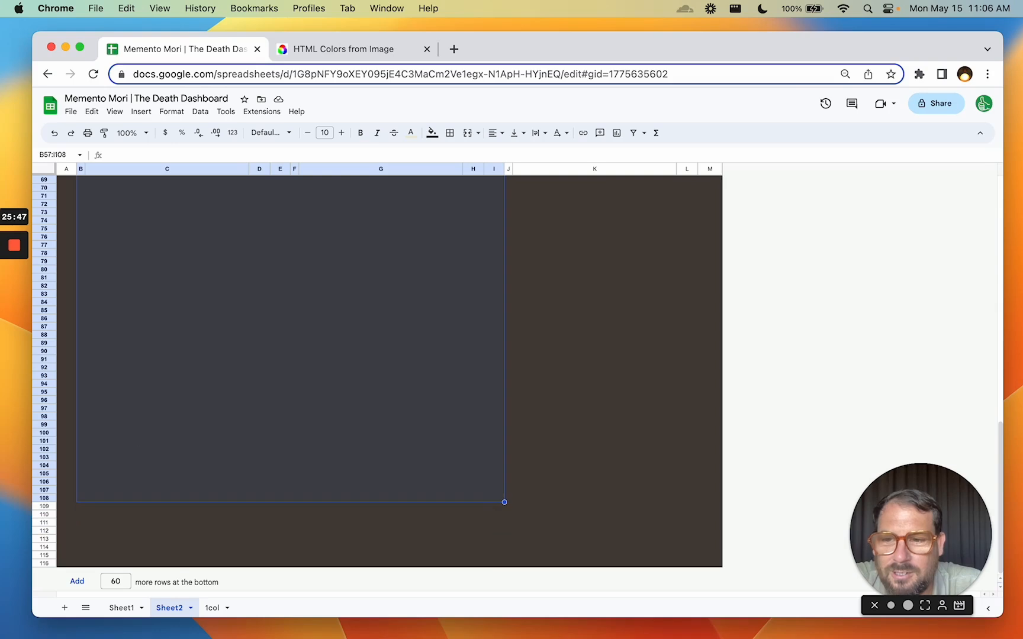
pyautogui.click(466, 135)
# - Copy the rept formula from the merged weeks-left block B10:I54
pyautogui.scroll(5, 343, 295)
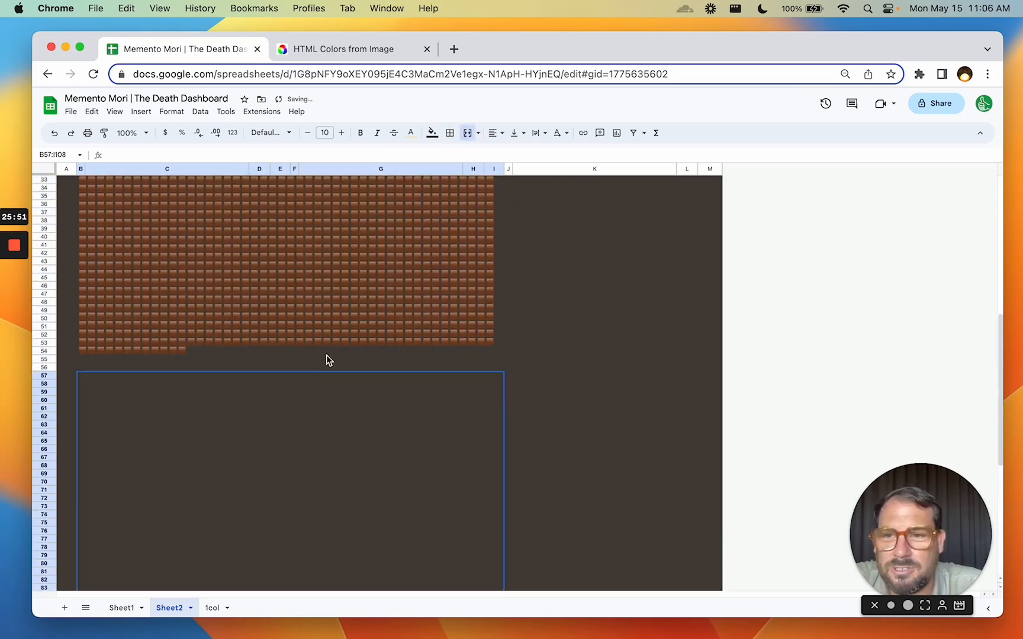
pyautogui.scroll(4, 282, 481)
pyautogui.doubleClick(275, 314)
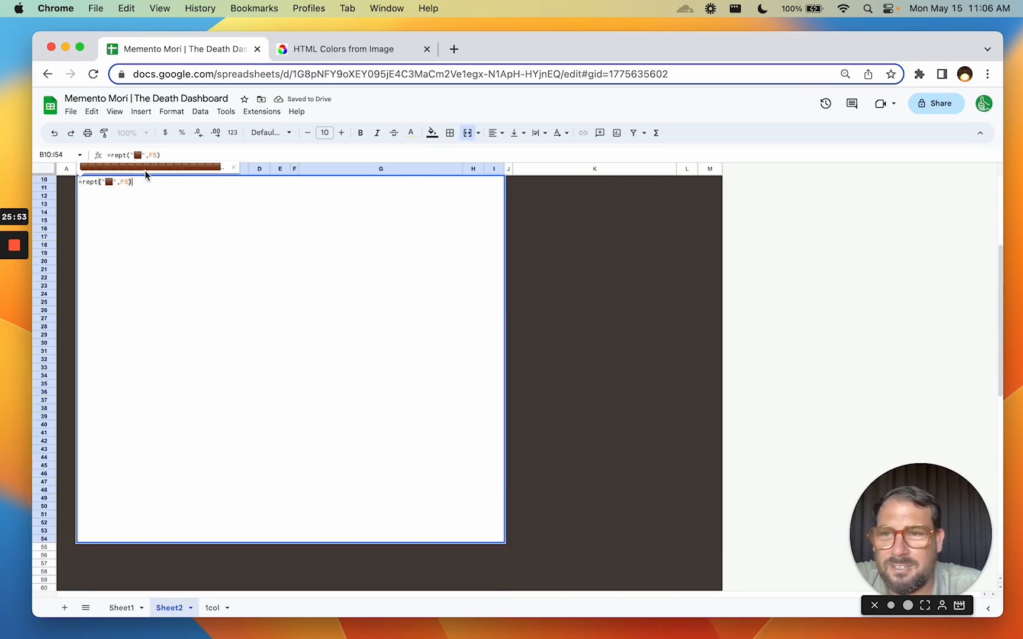
pyautogui.press('Escape')
pyautogui.scroll(3, 433, 245)
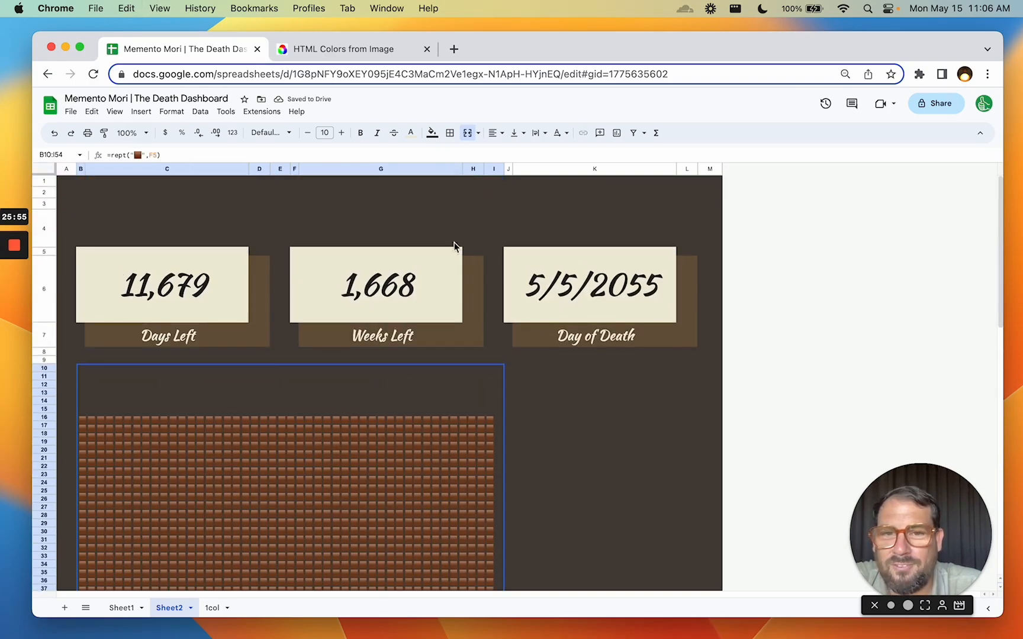
# - Enter ==rept("🟫",Sheet1!G2) in merged cell B57:I108, pointing the repetition count at the Days Lived value on Sheet1
pyautogui.scroll(-5, 372, 346)
pyautogui.doubleClick(268, 460)
pyautogui.write('=')
pyautogui.write('=rept("🟫",F5)')
pyautogui.press('BackSpace')
pyautogui.press('BackSpace')
pyautogui.press('BackSpace')
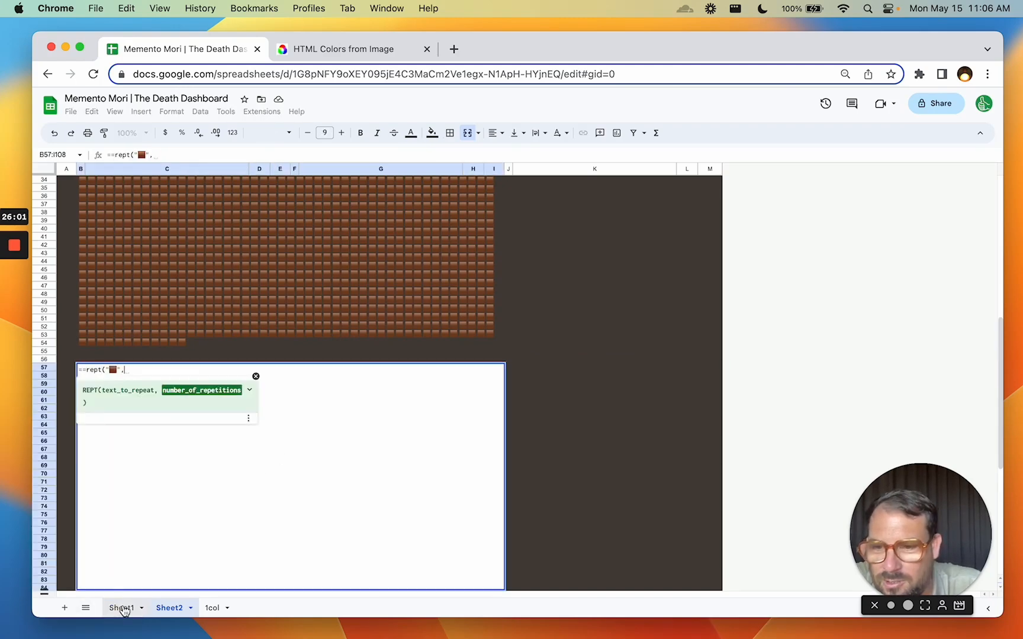
pyautogui.click(122, 607)
pyautogui.click(428, 195)
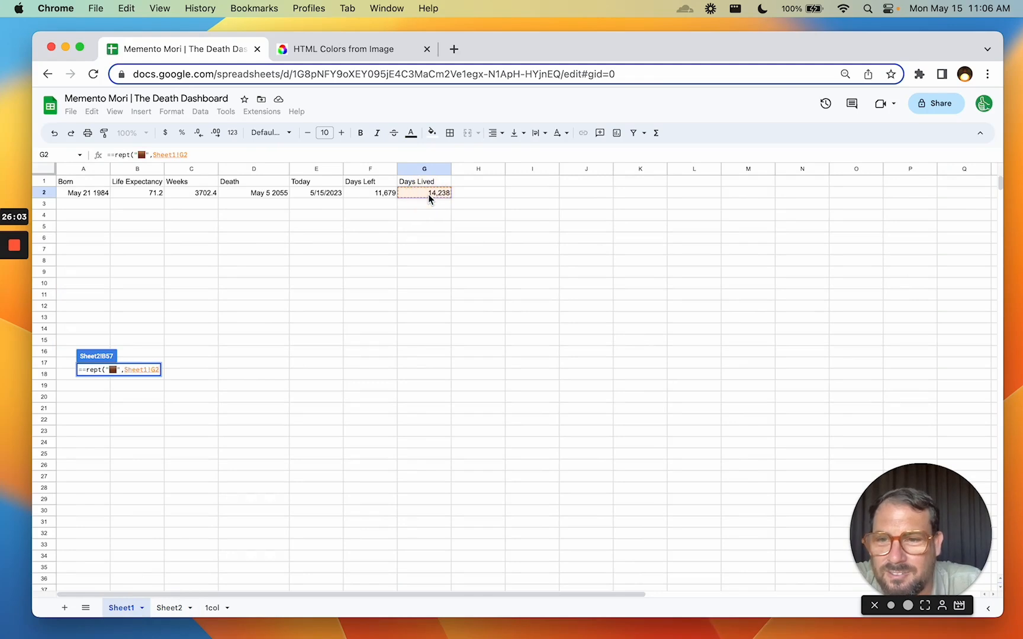
pyautogui.press('Return')
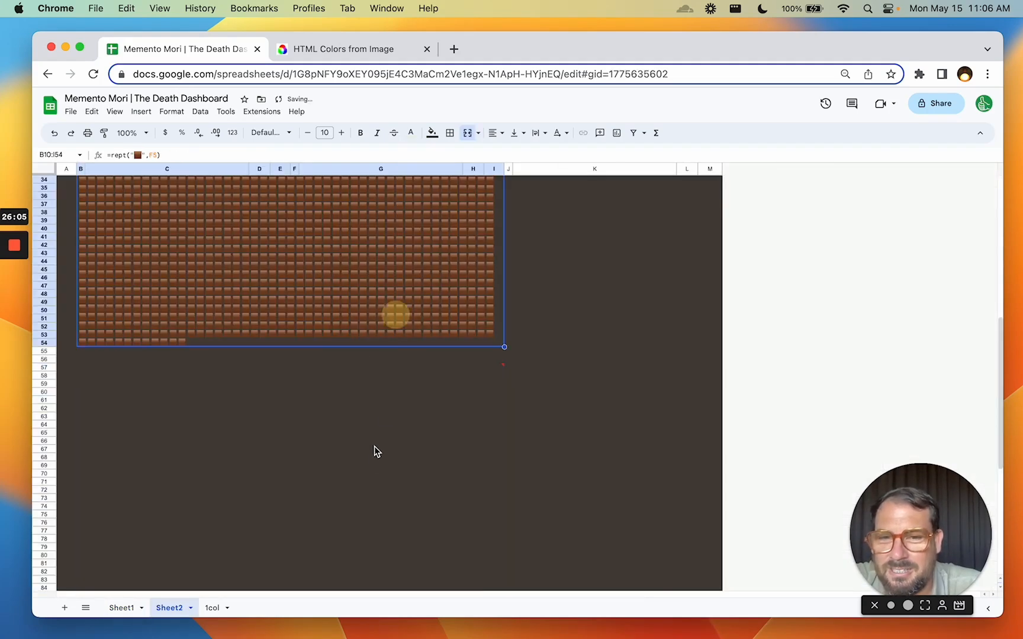
# - Remove the extra equals sign from the rept formula in B57:I108 and turn on text wrapping for that merged cell
pyautogui.scroll(-3, 372, 450)
pyautogui.scroll(-3, 372, 398)
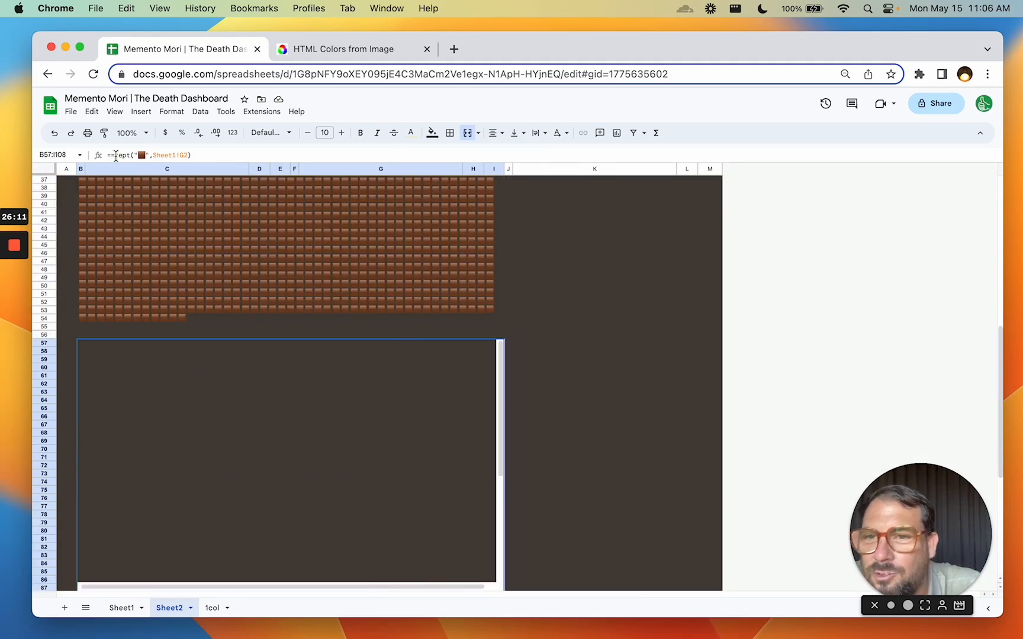
pyautogui.click(116, 155)
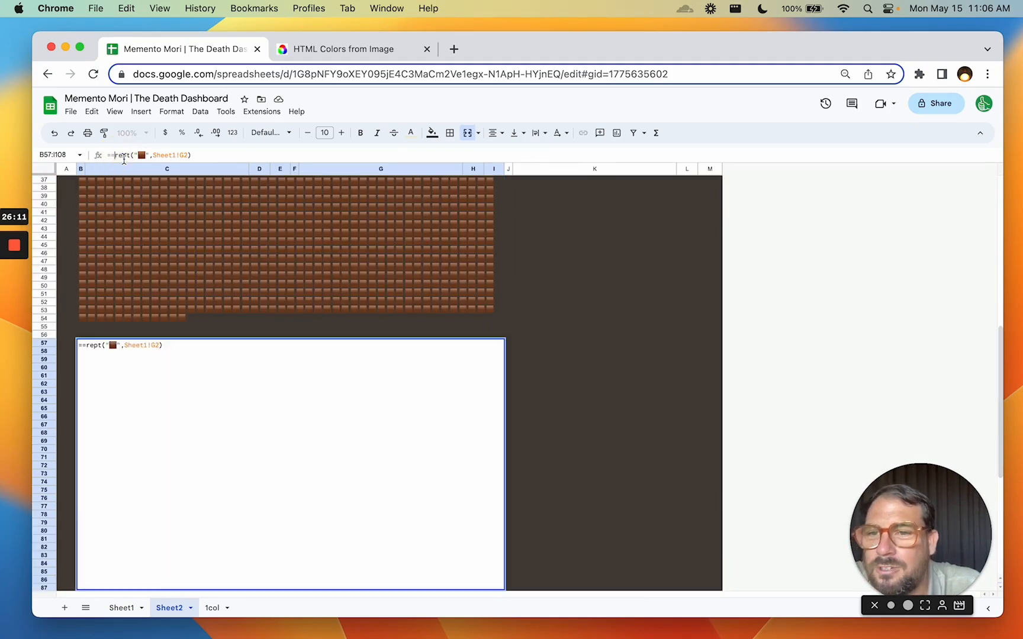
pyautogui.press('Return')
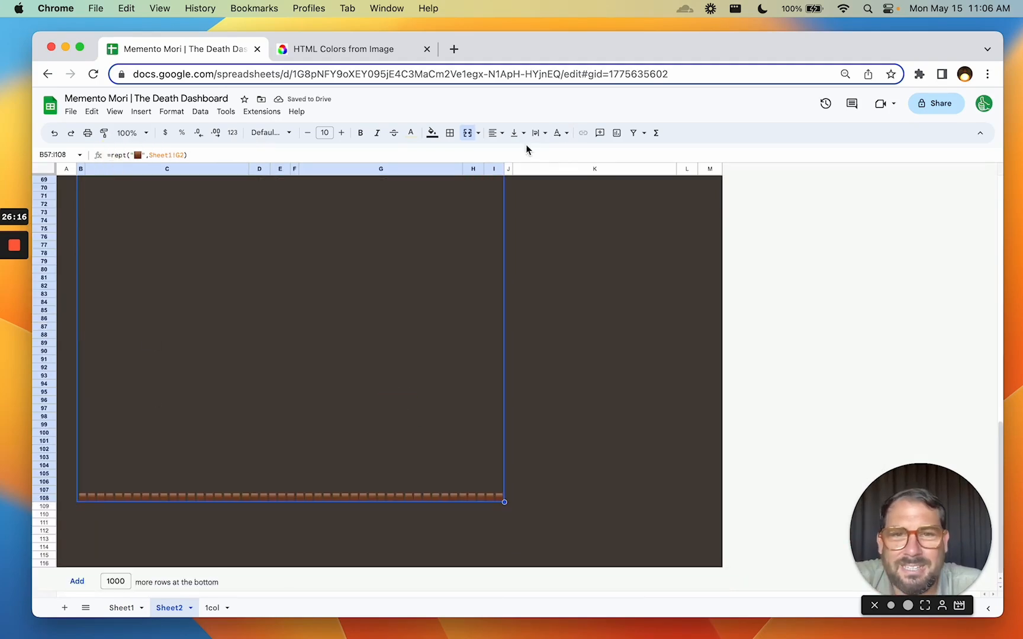
pyautogui.click(537, 138)
pyautogui.click(551, 153)
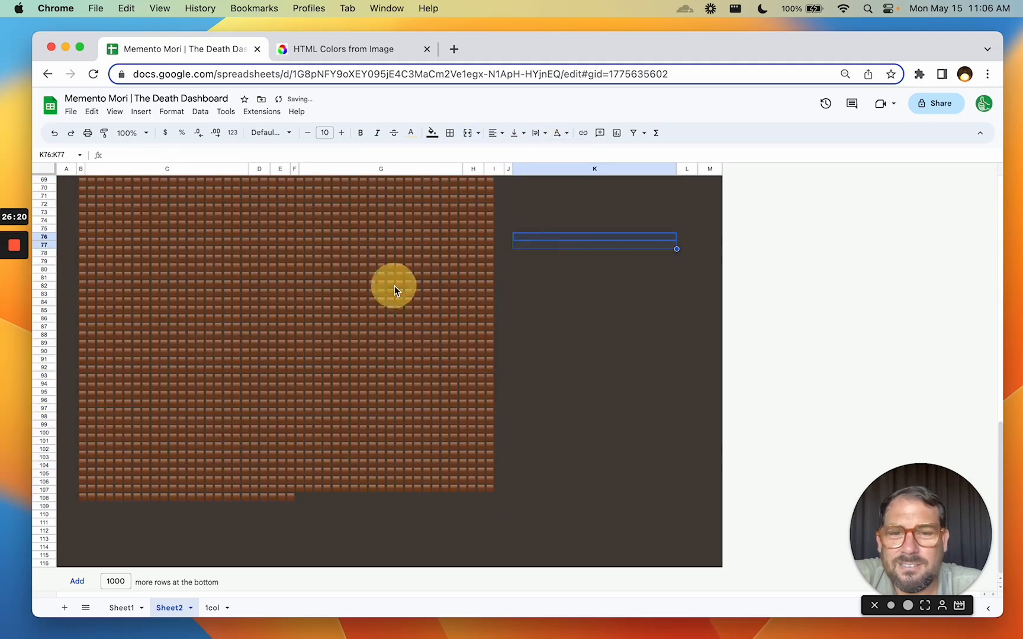
# - Review the upper weeks-left block and the lower days-lived block of squares along Sheet2
pyautogui.press('Up')
pyautogui.press('Up')
pyautogui.press('Up')
pyautogui.press('Up')
pyautogui.press('Up')
pyautogui.press('Up')
pyautogui.press('Up')
pyautogui.press('Up')
pyautogui.press('Up')
pyautogui.press('Up')
pyautogui.press('Up')
pyautogui.press('Up')
pyautogui.press('Up')
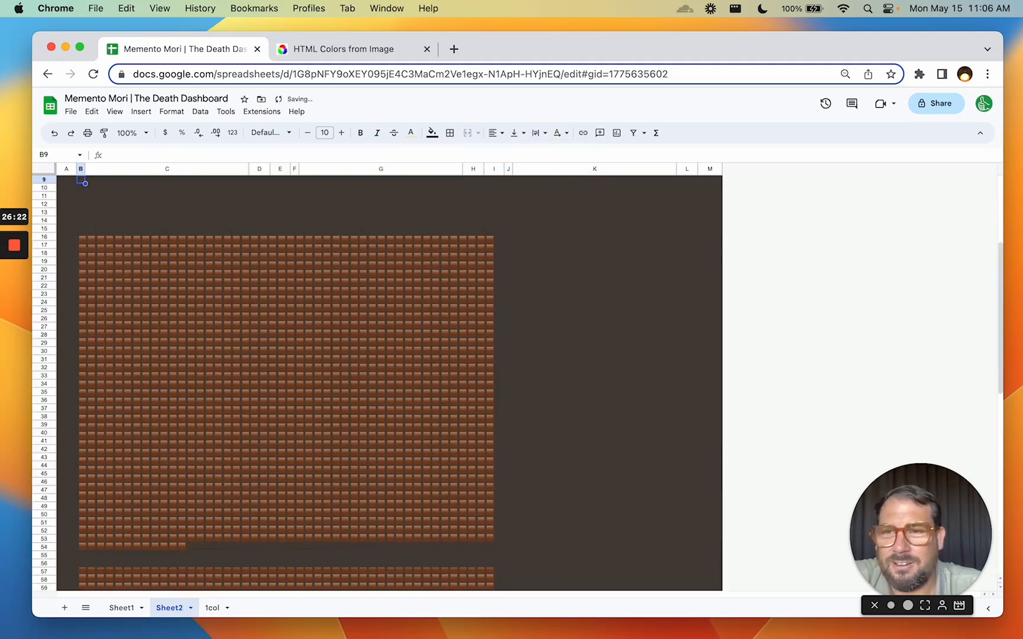
pyautogui.press('Down')
pyautogui.press('Down')
pyautogui.press('Down')
pyautogui.press('Down')
pyautogui.press('Down')
pyautogui.press('Down')
pyautogui.press('Down')
pyautogui.press('Down')
pyautogui.press('Down')
pyautogui.press('Down')
pyautogui.press('Down')
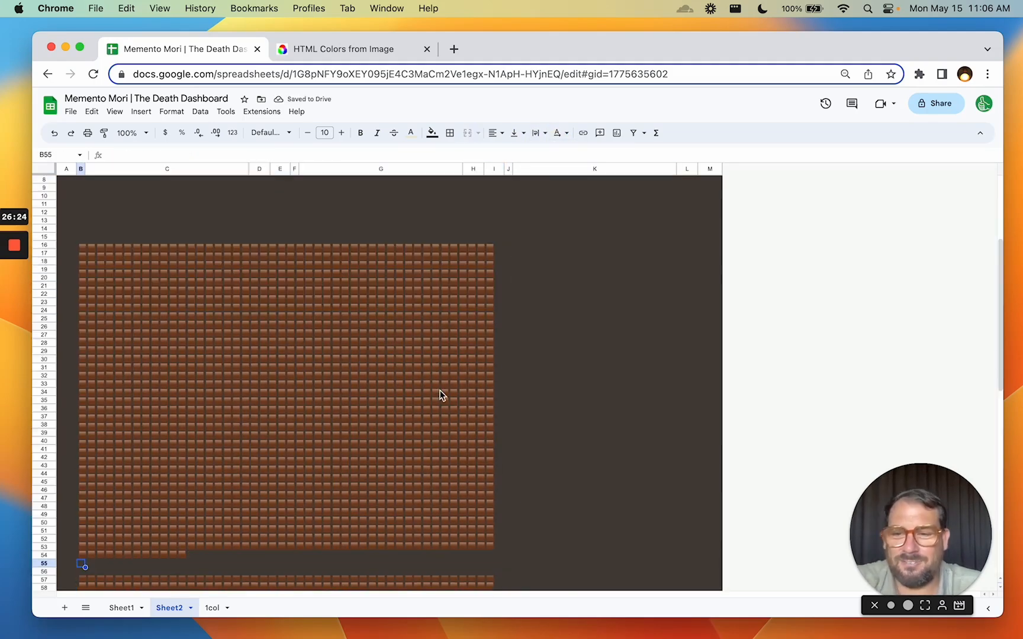
# - Set the font size of the weeks-left squares in merged cell B10:I54 to 8
pyautogui.click(439, 395)
pyautogui.click(307, 132)
pyautogui.click(307, 133)
pyautogui.click(307, 133)
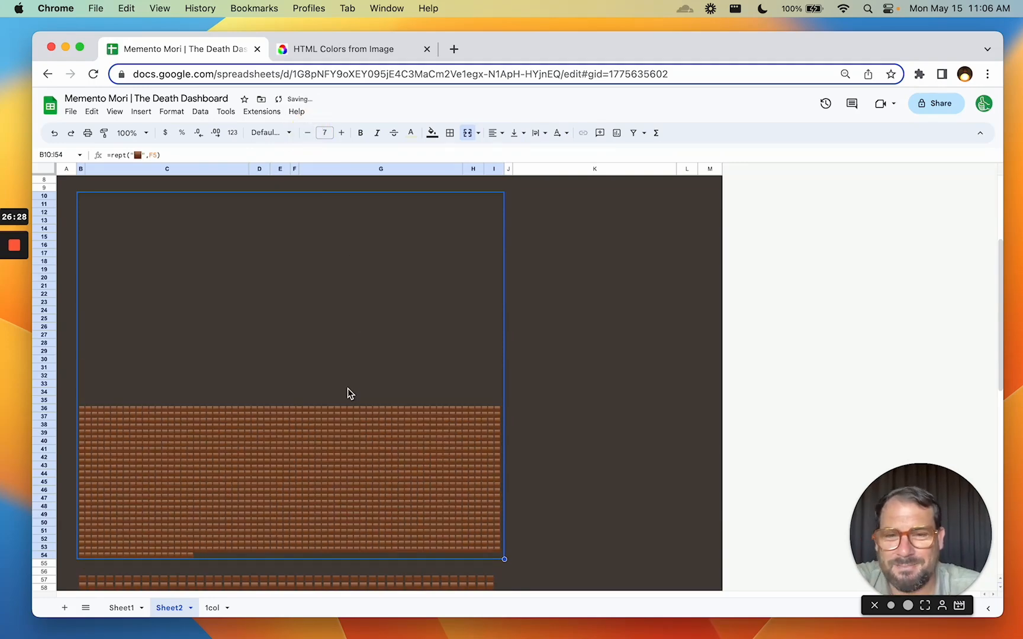
pyautogui.click(341, 132)
pyautogui.scroll(-2, 357, 343)
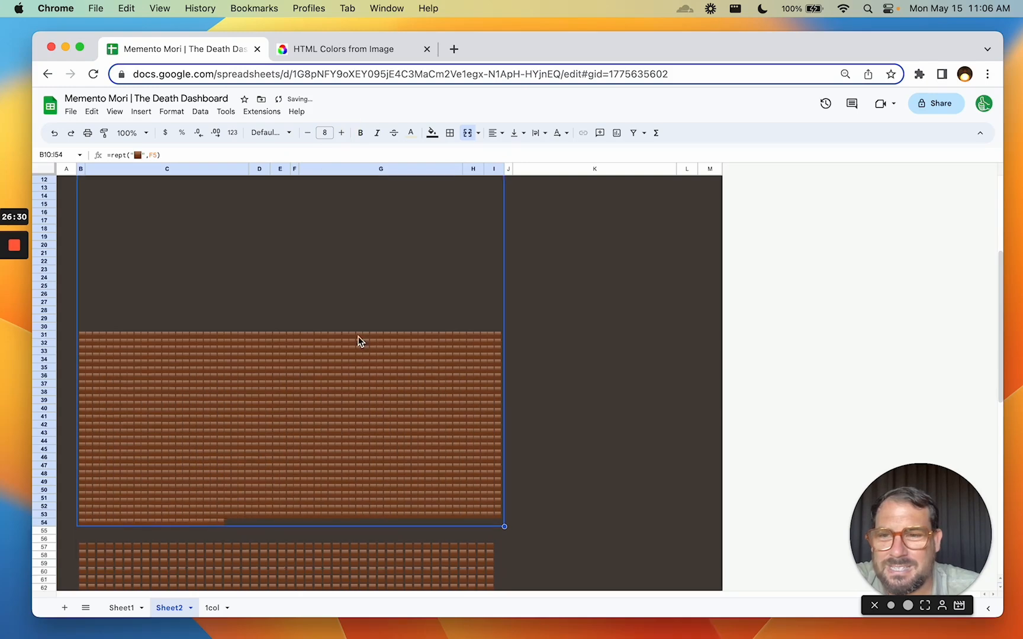
# - Set the font size of the days-lived squares in merged cell B57:I108 to 7
pyautogui.scroll(-5, 318, 408)
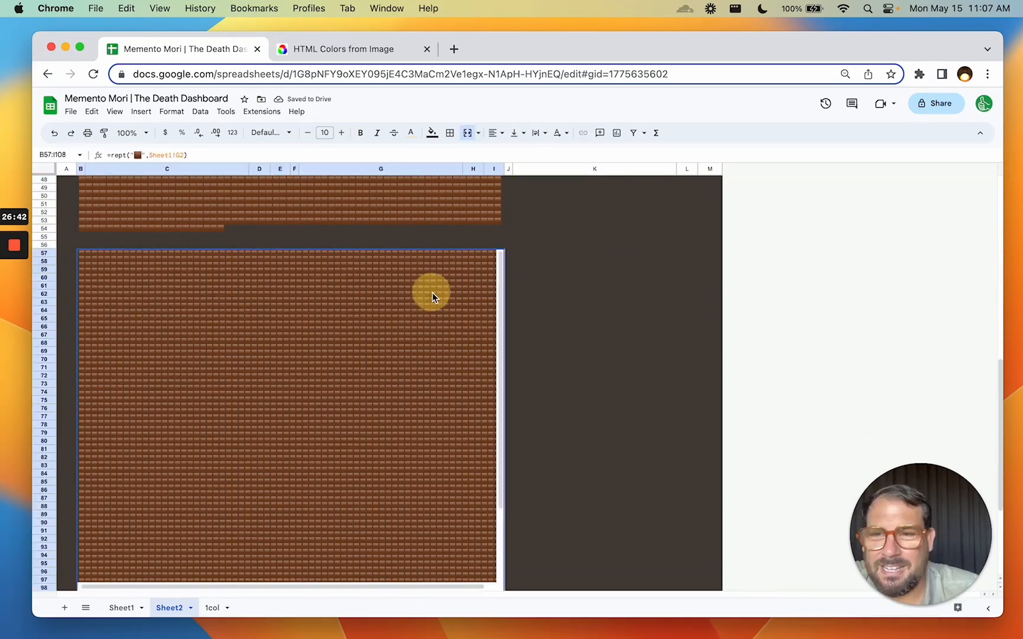
pyautogui.scroll(-4, 432, 293)
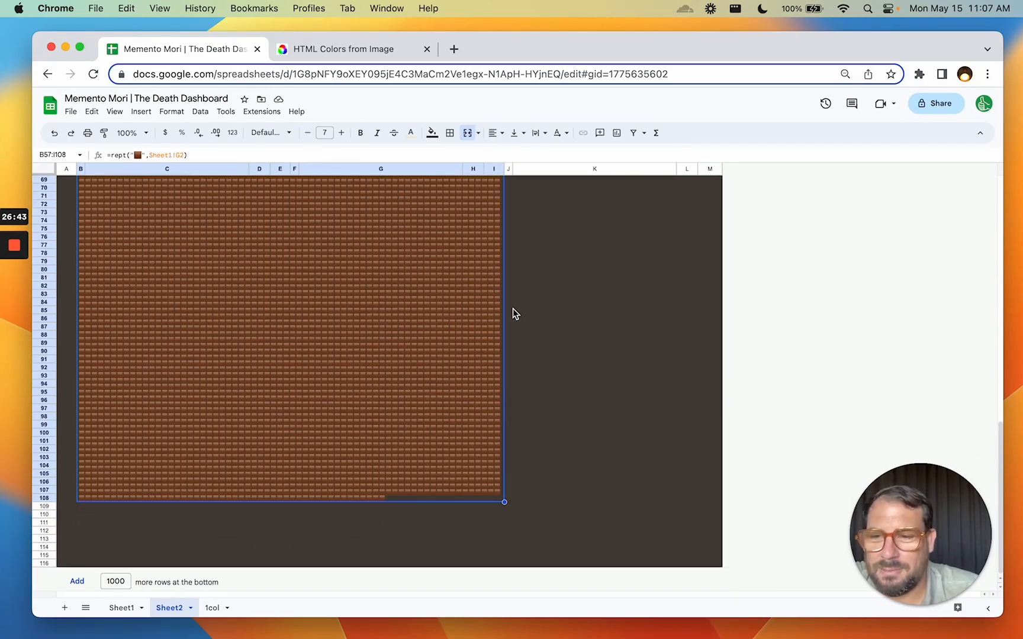
pyautogui.moveTo(380, 547); pyautogui.dragTo(376, 466)
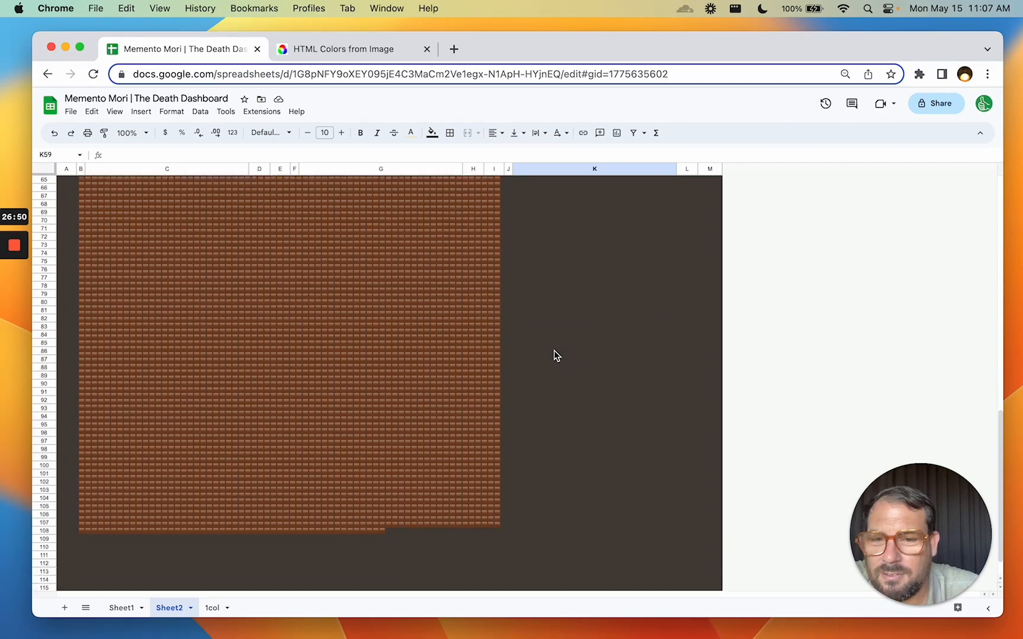
# - Change the formula in merged cell B57:I108 to =rept("🟫",Sheet1!G2/7) so the squares represent weeks lived
pyautogui.scroll(15, 400, 451)
pyautogui.scroll(-3, 378, 450)
pyautogui.click(284, 546)
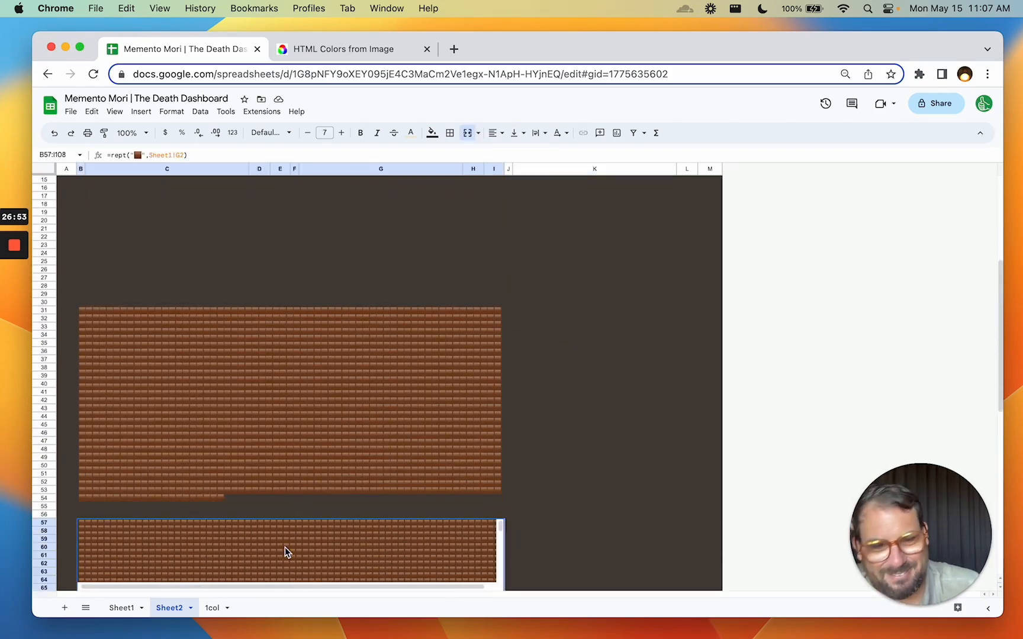
pyautogui.click(147, 155)
pyautogui.write('/7')
pyautogui.press('Return')
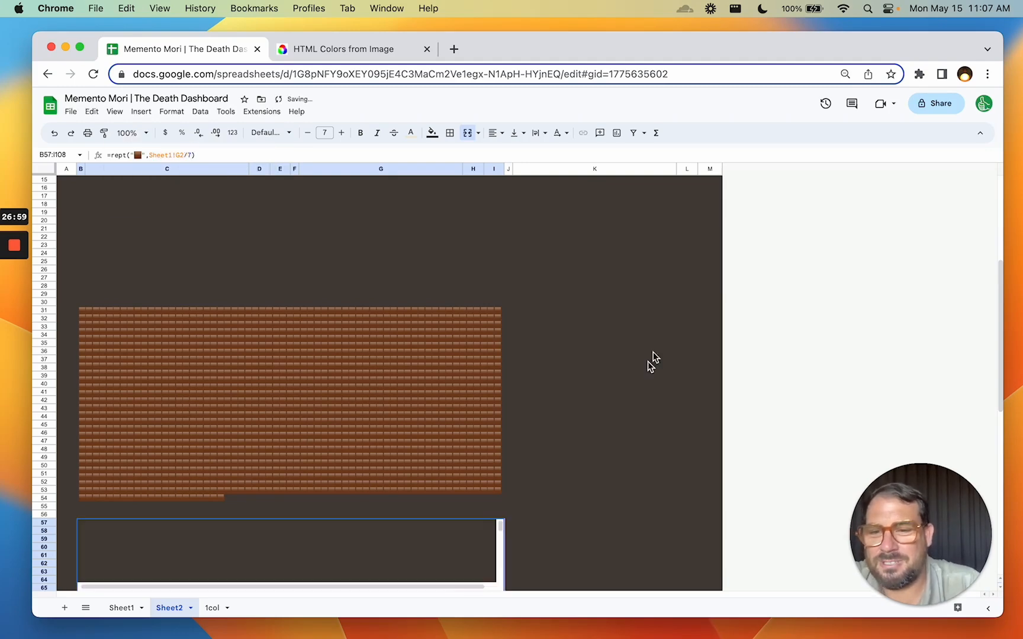
# - Set the font size of the weeks-lived squares in merged cell B57:I108 to 10
pyautogui.scroll(-10, 447, 380)
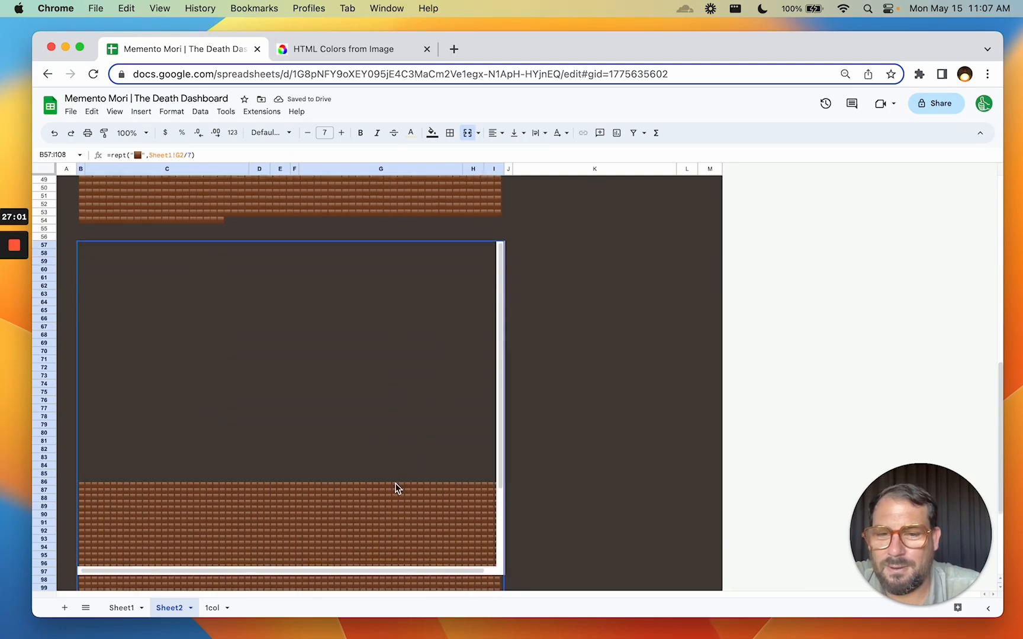
pyautogui.click(583, 422)
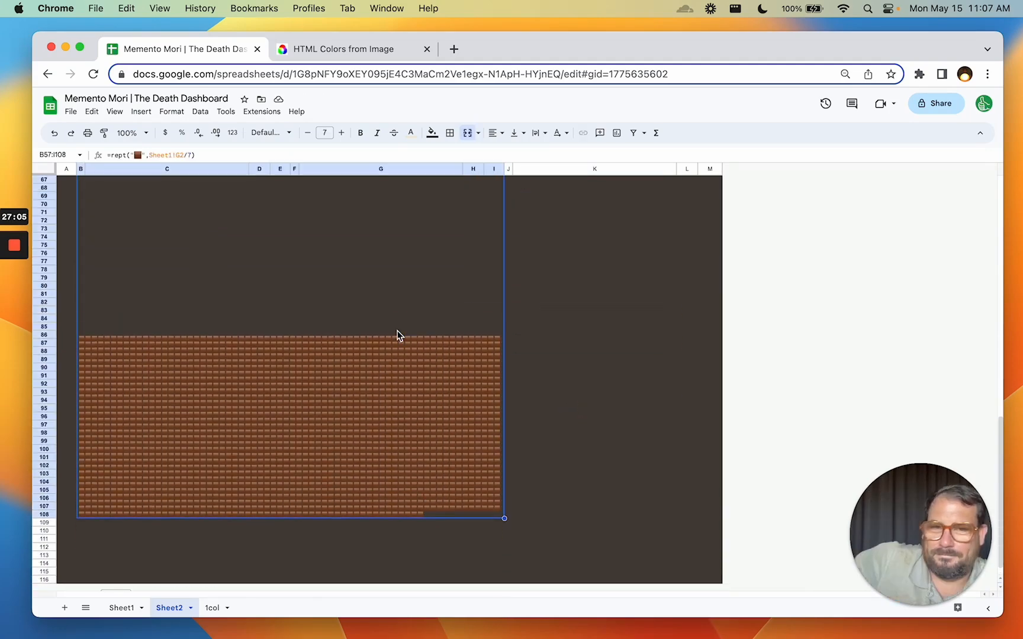
pyautogui.click(324, 129)
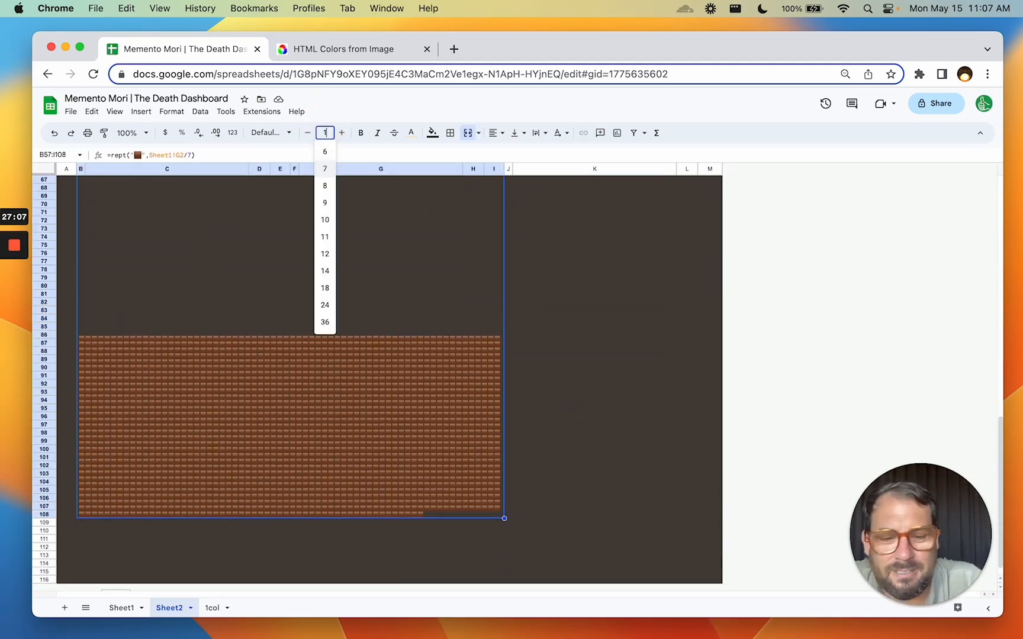
pyautogui.write('10')
pyautogui.press('Return')
# - Set the font size of the weeks-left squares in merged cell B10:I54 to 10
pyautogui.scroll(5, 471, 247)
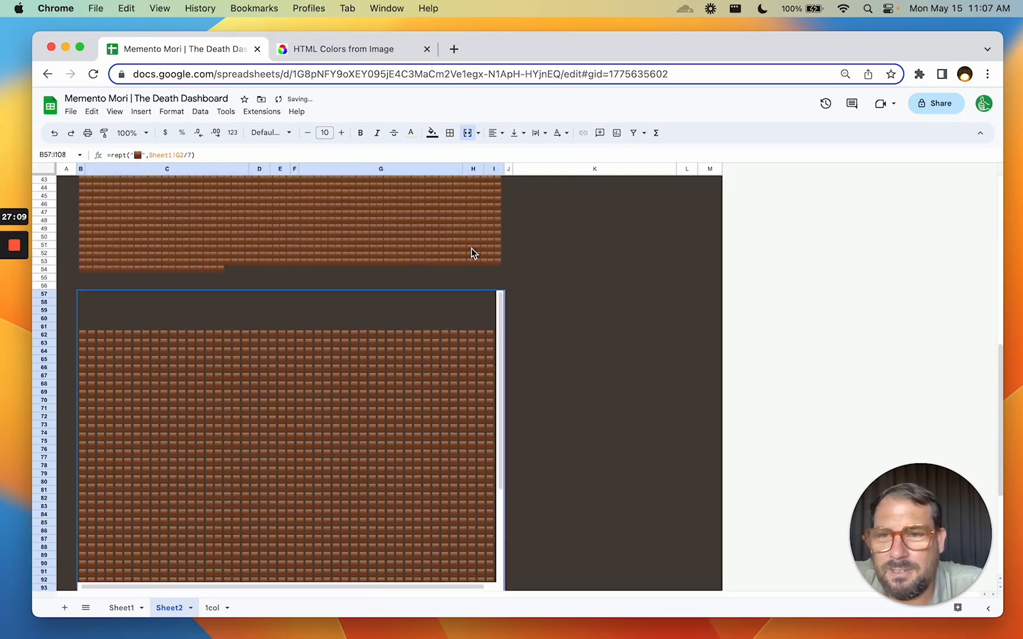
pyautogui.scroll(3, 381, 288)
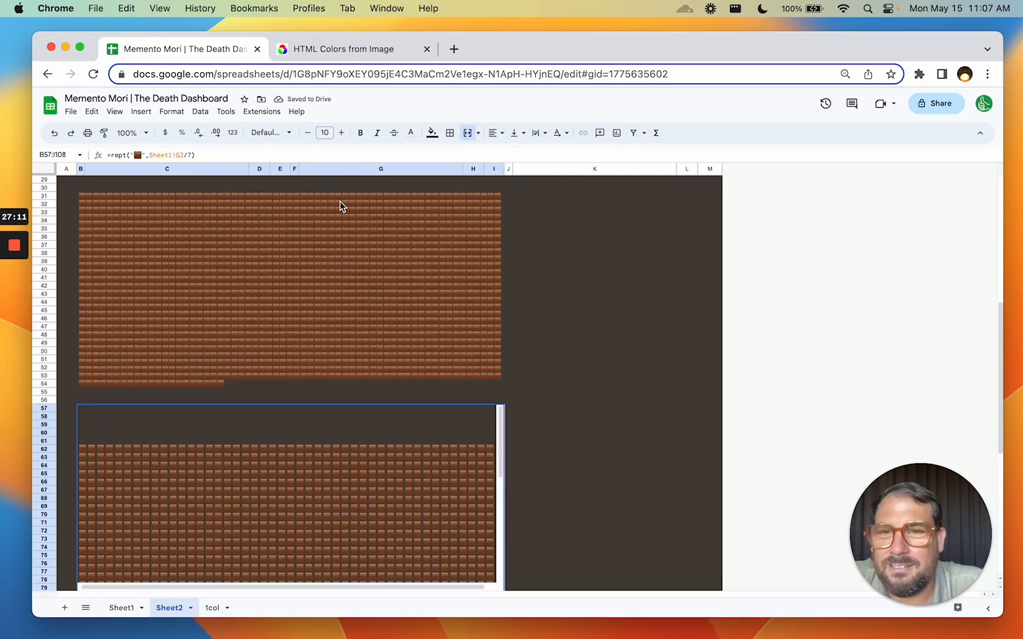
pyautogui.click(331, 273)
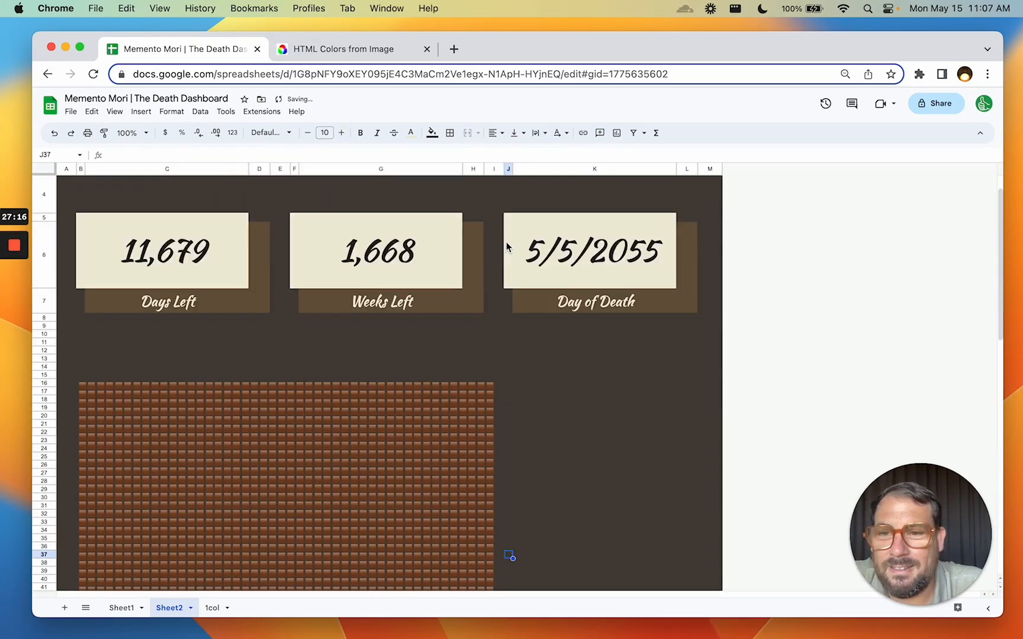
# - Compare the weeks-left and weeks-lived blocks of squares and examine the empty rows between them
pyautogui.click(270, 379)
pyautogui.scroll(-5, 164, 256)
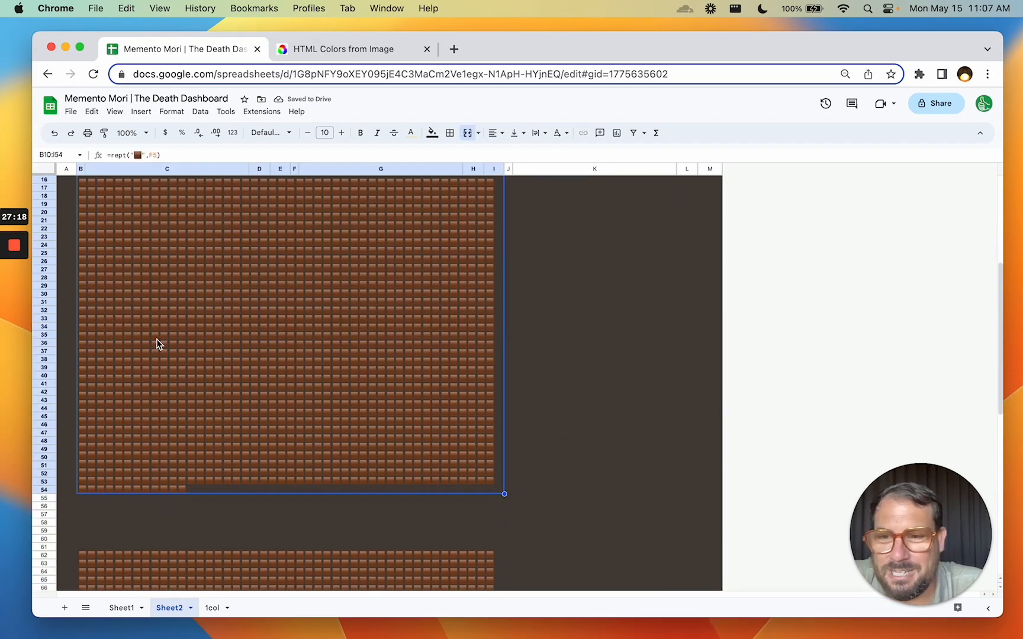
pyautogui.scroll(-5, 158, 343)
pyautogui.click(267, 388)
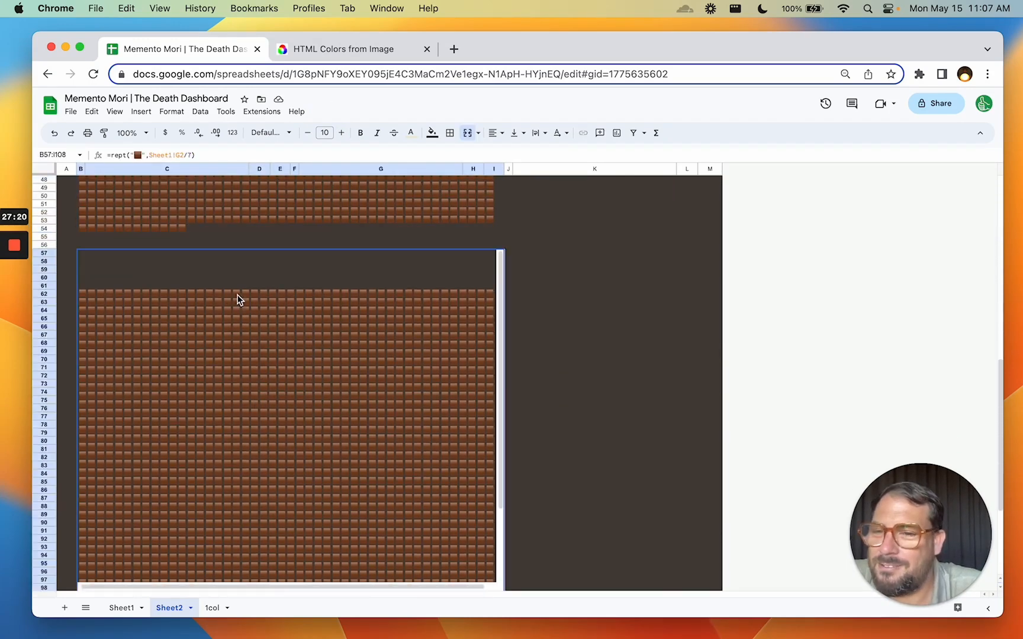
pyautogui.click(212, 219)
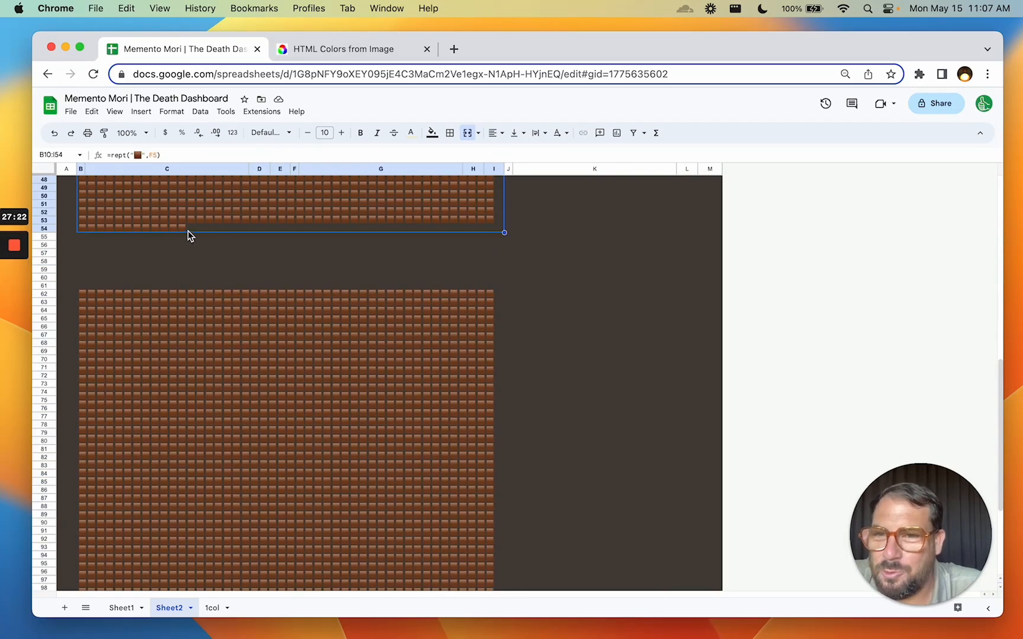
pyautogui.click(195, 365)
pyautogui.click(213, 245)
pyautogui.click(262, 246)
pyautogui.click(221, 250)
pyautogui.scroll(3, 220, 245)
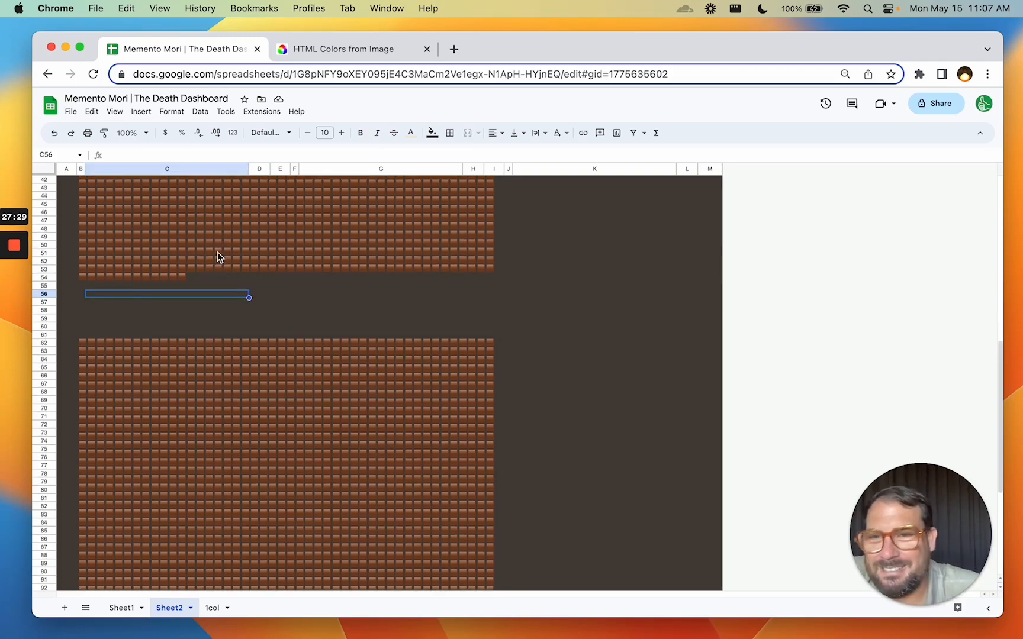
# - Change the formula in merged cell B10:I54 to =rept("🟫",F5-1) so the weeks-left block has one square fewer
pyautogui.doubleClick(216, 252)
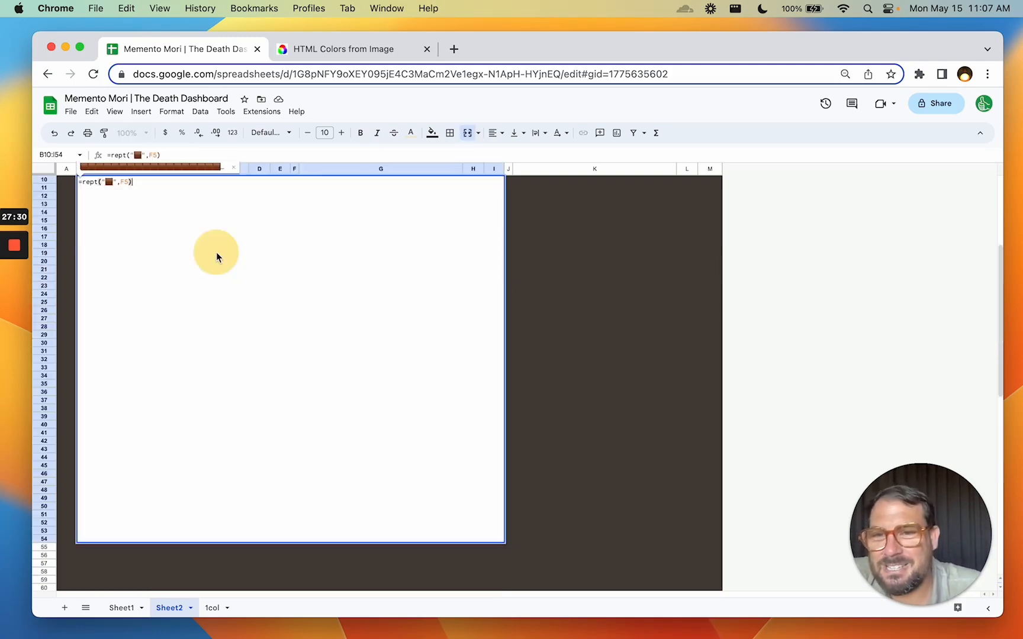
pyautogui.click(158, 156)
pyautogui.write('-1')
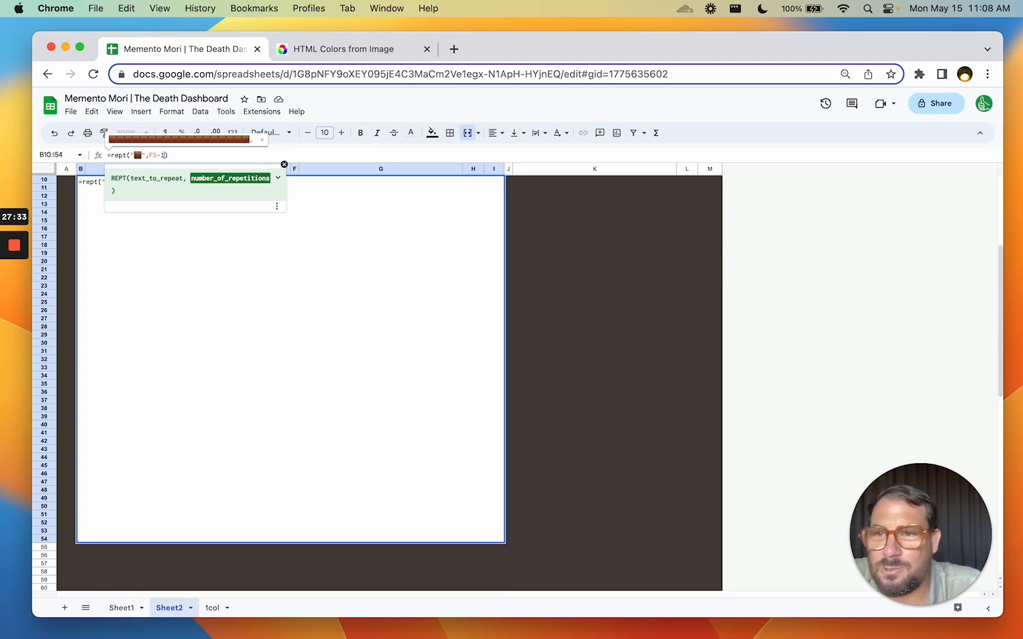
pyautogui.press('Return')
pyautogui.scroll(4, 155, 291)
pyautogui.scroll(-6, 162, 354)
# - Enter ="🟫" in cell E56 to place a single brown square between the two blocks as the current week
pyautogui.click(153, 512)
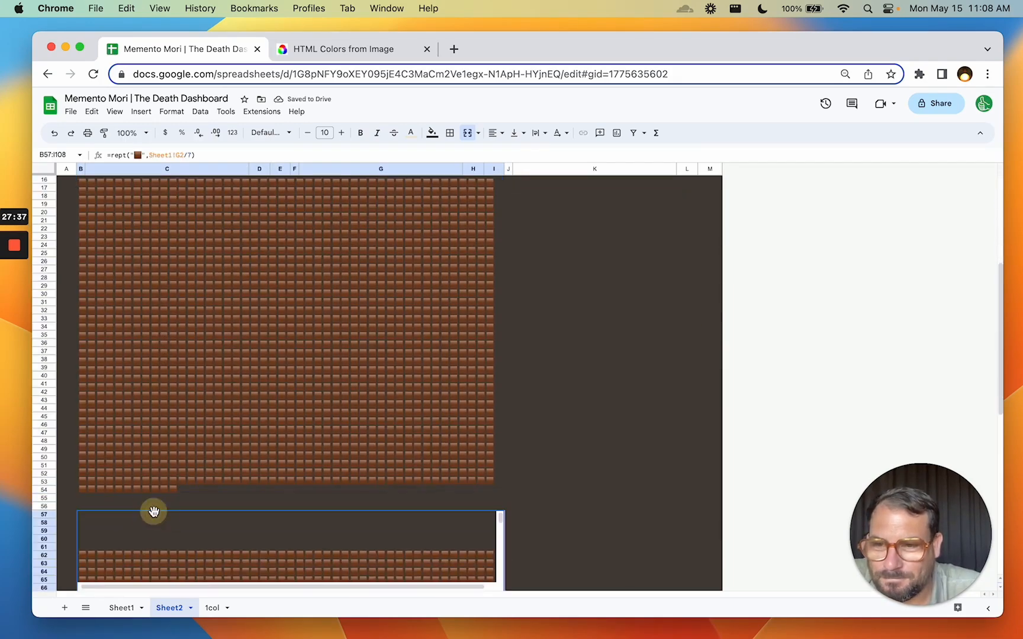
pyautogui.click(280, 507)
pyautogui.write('="')
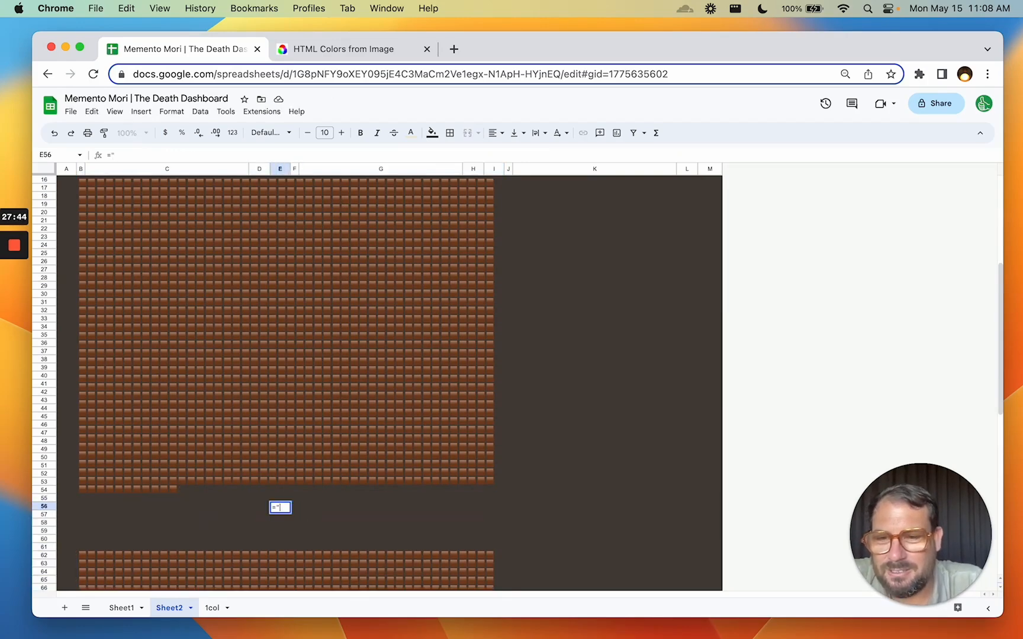
pyautogui.press('ctrl+super+space')
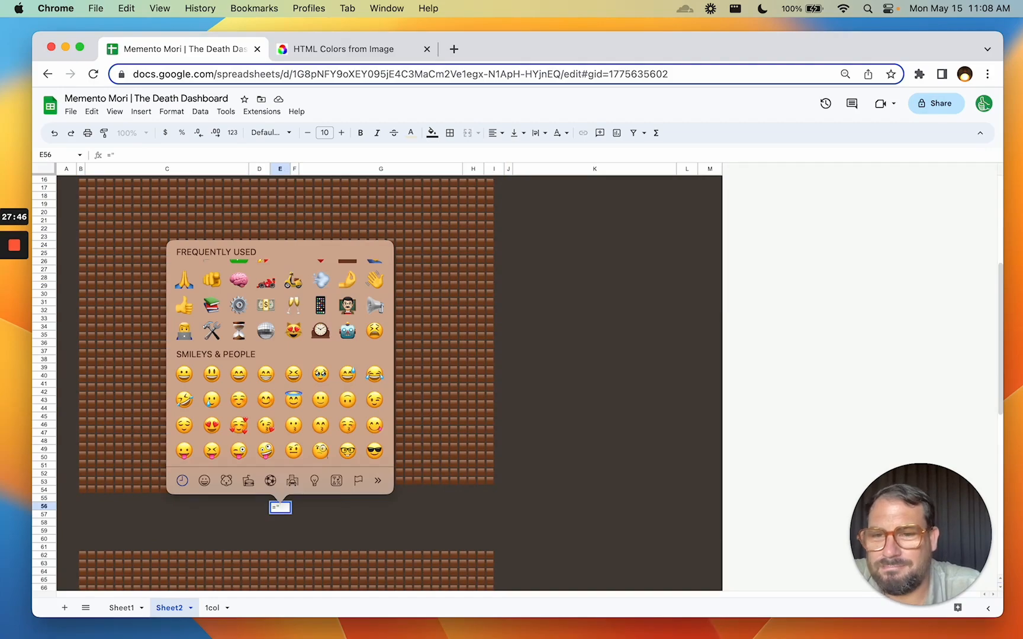
pyautogui.press('Up')
pyautogui.press('Up')
pyautogui.press('Up')
pyautogui.press('Up')
pyautogui.press('Up')
pyautogui.press('Up')
pyautogui.press('Up')
pyautogui.press('Up')
pyautogui.press('Up')
pyautogui.press('Up')
pyautogui.press('Up')
pyautogui.press('Up')
pyautogui.press('Up')
pyautogui.press('Up')
pyautogui.press('Up')
pyautogui.press('Up')
pyautogui.press('Up')
pyautogui.press('Up')
pyautogui.press('Up')
pyautogui.press('Up')
pyautogui.press('Up')
pyautogui.press('Up')
pyautogui.press('Up')
pyautogui.press('Up')
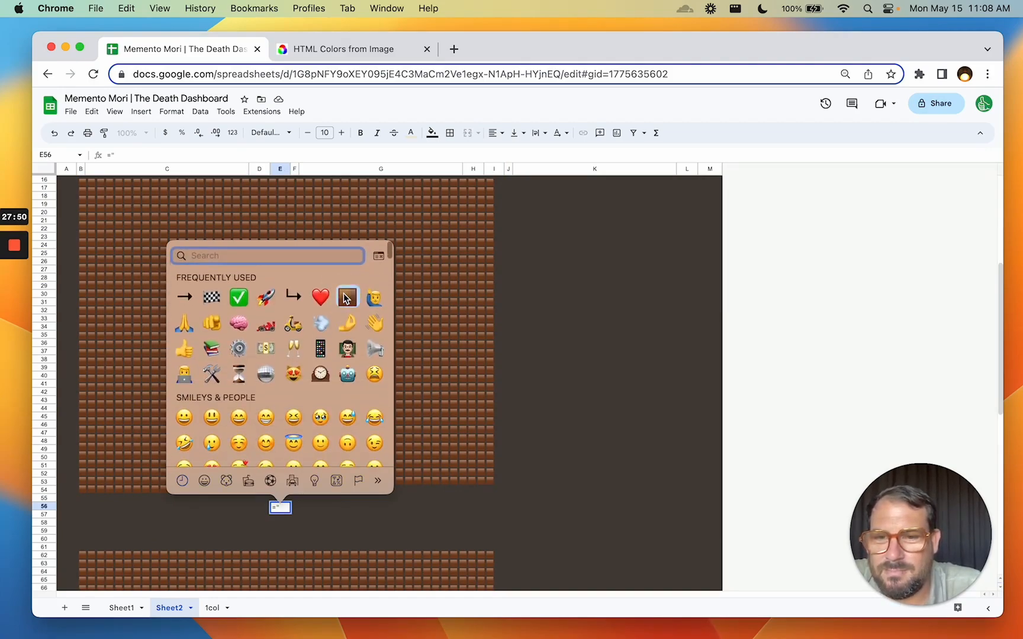
pyautogui.click(346, 298)
pyautogui.click(320, 500)
pyautogui.click(289, 520)
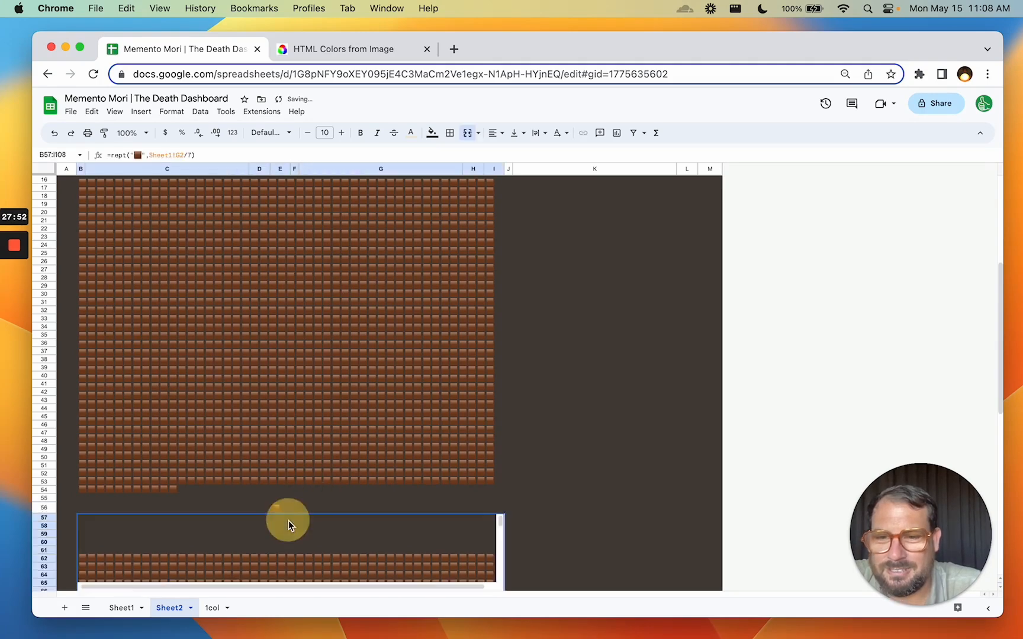
pyautogui.click(303, 506)
pyautogui.press('Left')
pyautogui.press('Left')
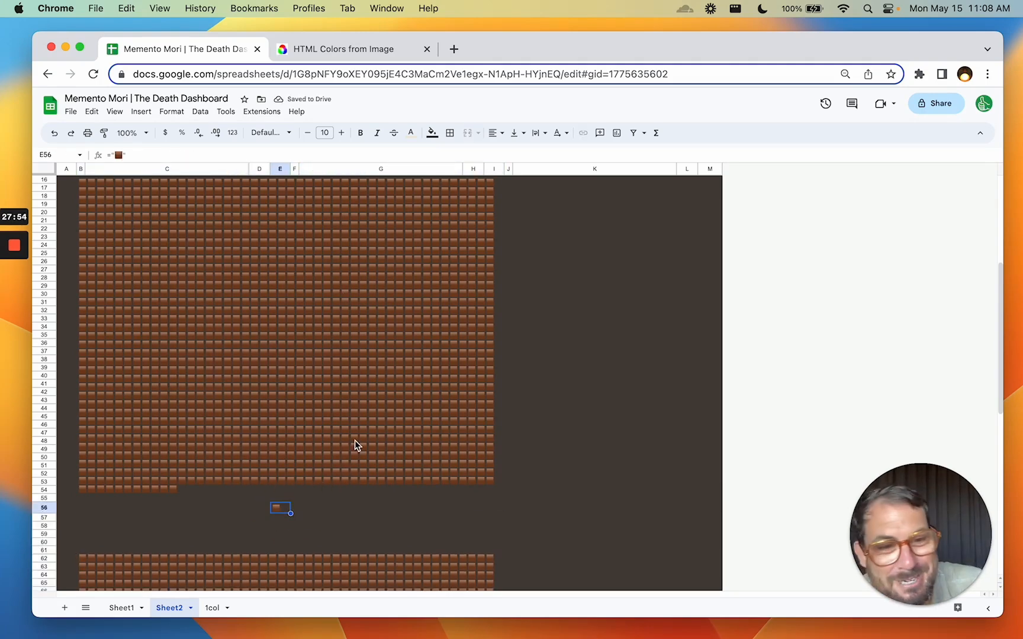
# - Review the weeks-left block, the single square in E56 and the weeks-lived block on Sheet2
pyautogui.scroll(5, 354, 443)
pyautogui.click(235, 408)
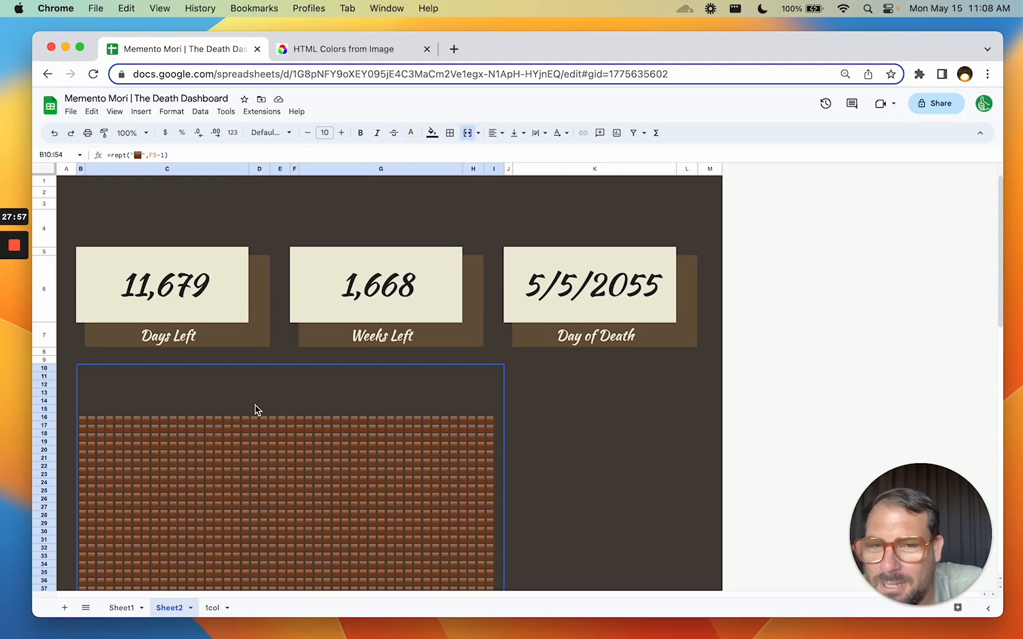
pyautogui.scroll(-8, 256, 408)
pyautogui.scroll(2, 256, 409)
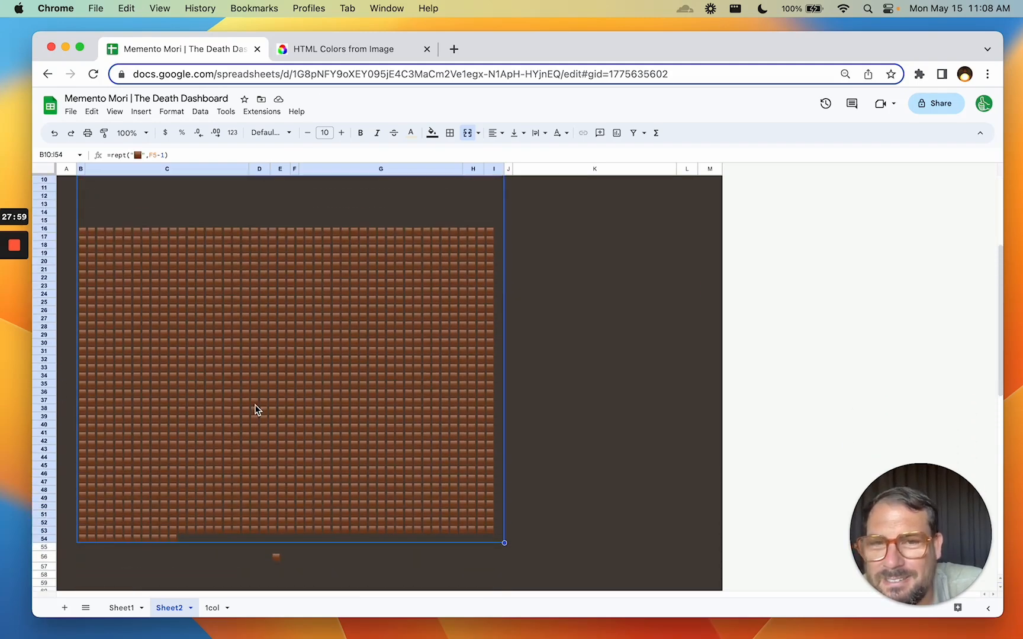
pyautogui.scroll(-5, 255, 410)
pyautogui.click(294, 296)
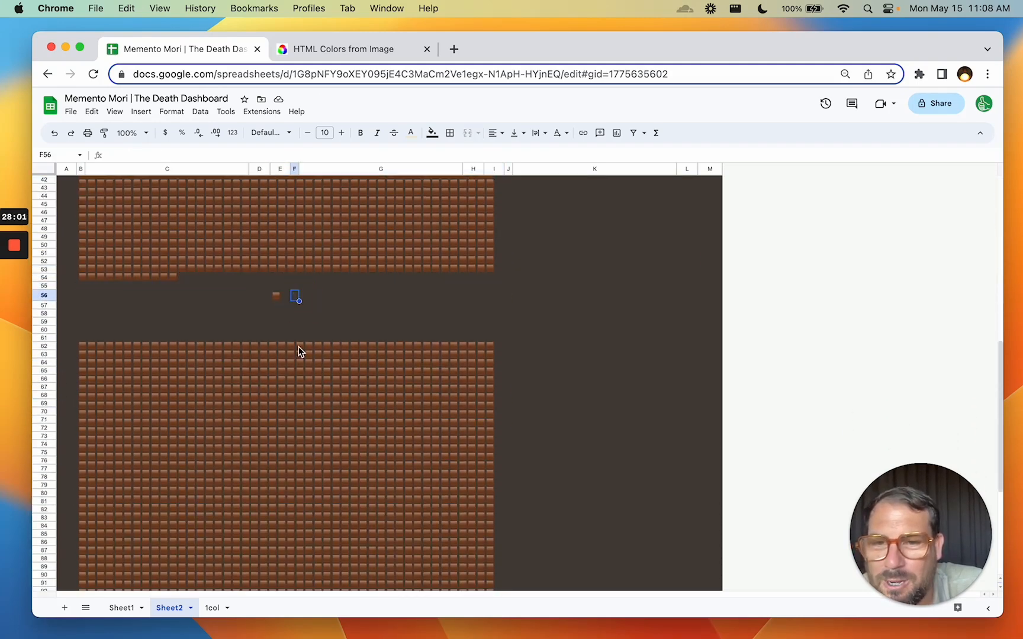
pyautogui.scroll(-3, 298, 351)
pyautogui.click(298, 348)
pyautogui.scroll(6, 298, 346)
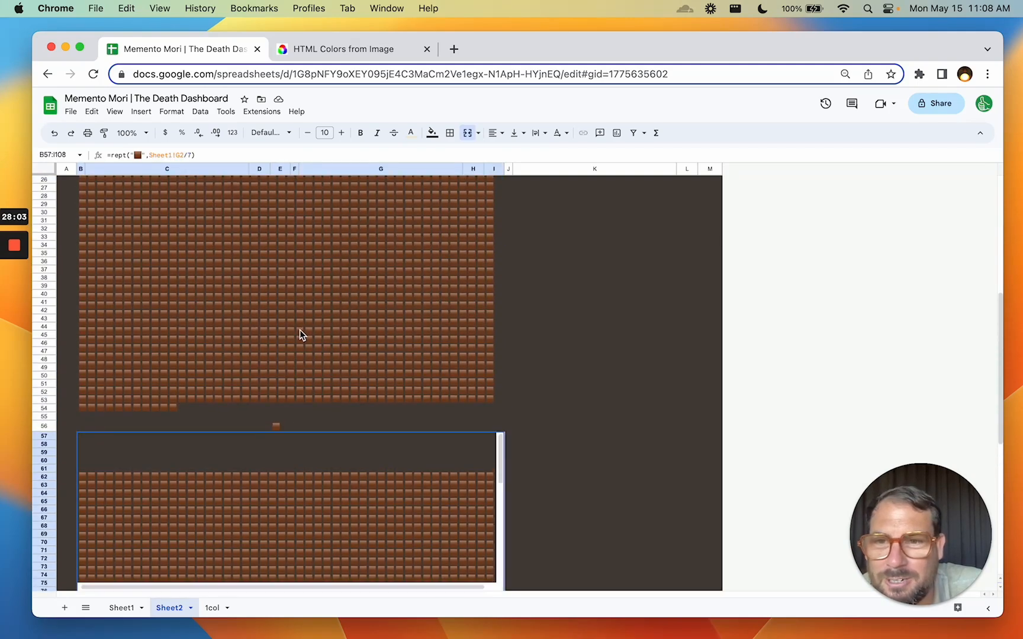
# - Check the Death, Today, Days Left and Days Lived cells in row 2 of Sheet1
pyautogui.click(149, 613)
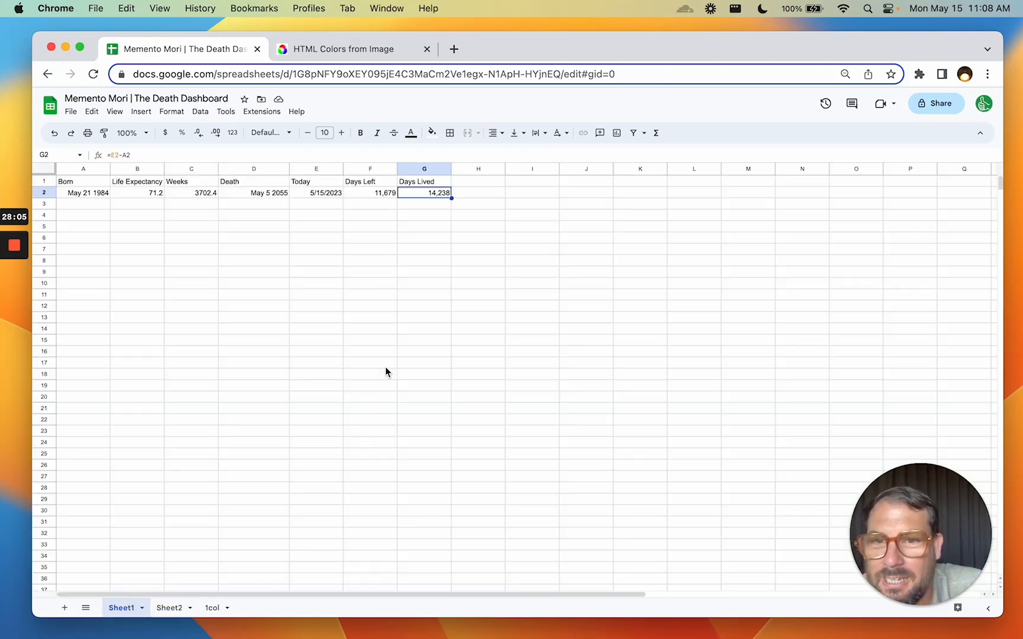
pyautogui.click(275, 193)
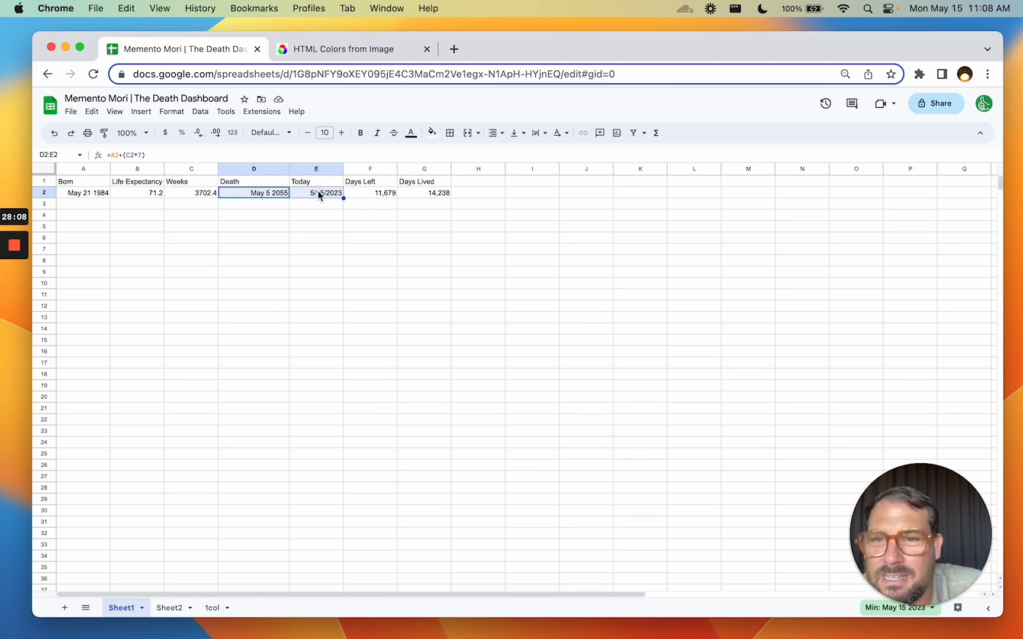
pyautogui.click(318, 193)
pyautogui.click(378, 194)
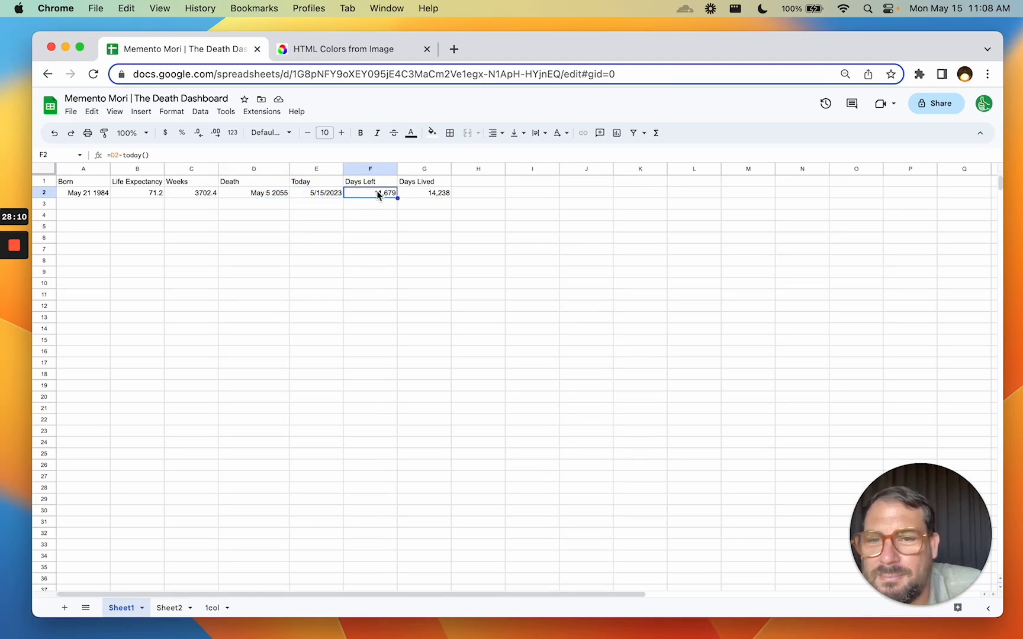
pyautogui.click(417, 194)
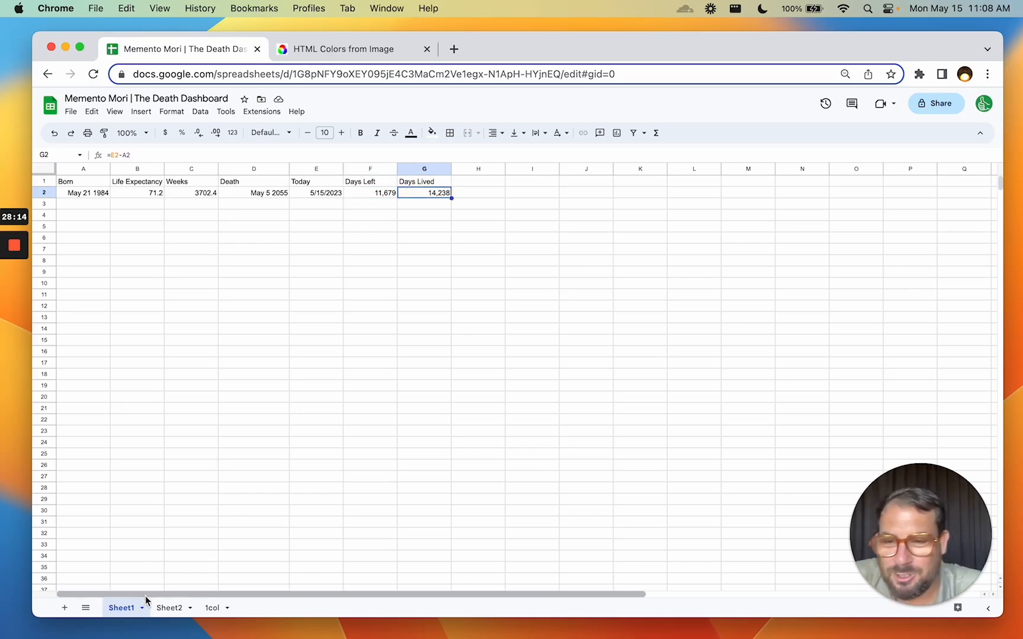
# - Return to Sheet2 and examine the whole dashboard at 33% zoom, comparing the two blocks of squares
pyautogui.click(170, 615)
pyautogui.click(244, 367)
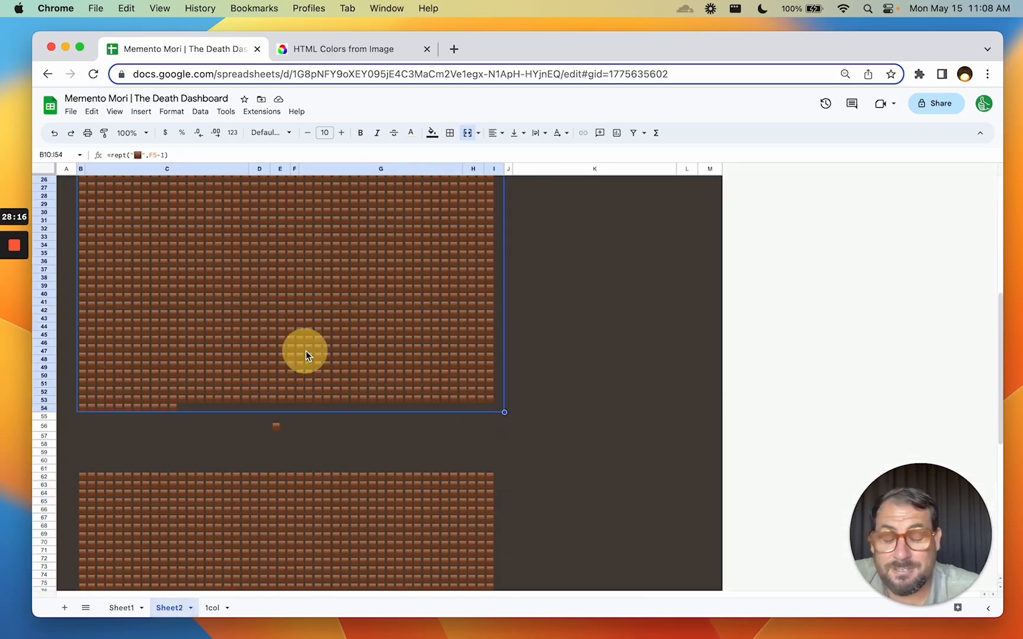
pyautogui.press('Down')
pyautogui.press('Down')
pyautogui.press('Down')
pyautogui.press('Down')
pyautogui.press('Down')
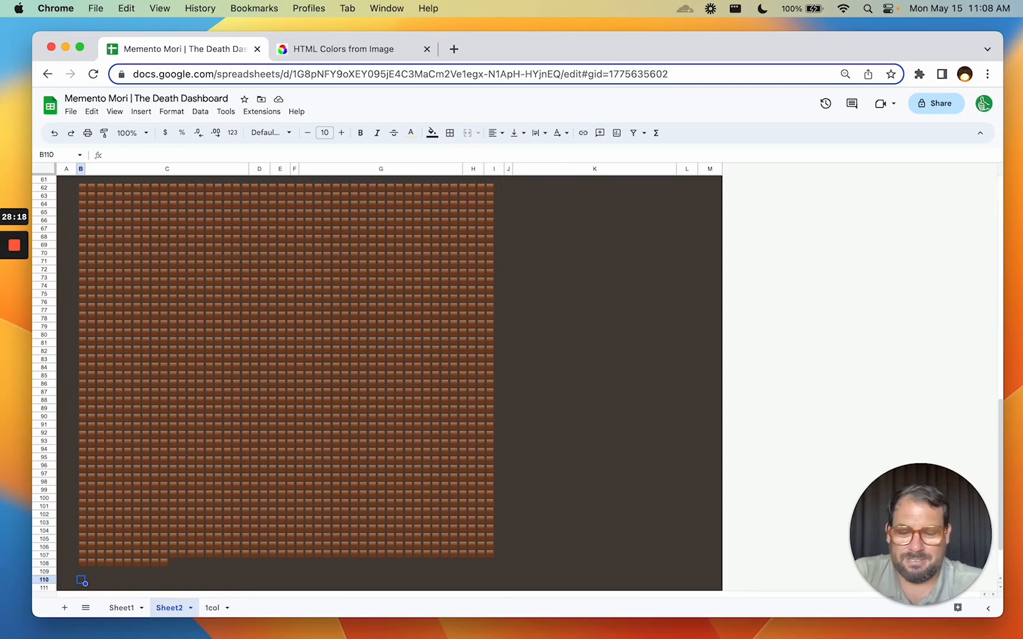
pyautogui.press('super+minus')
pyautogui.press('super+minus')
pyautogui.press('super+minus')
pyautogui.press('super+minus')
pyautogui.press('super+minus')
pyautogui.press('super+minus')
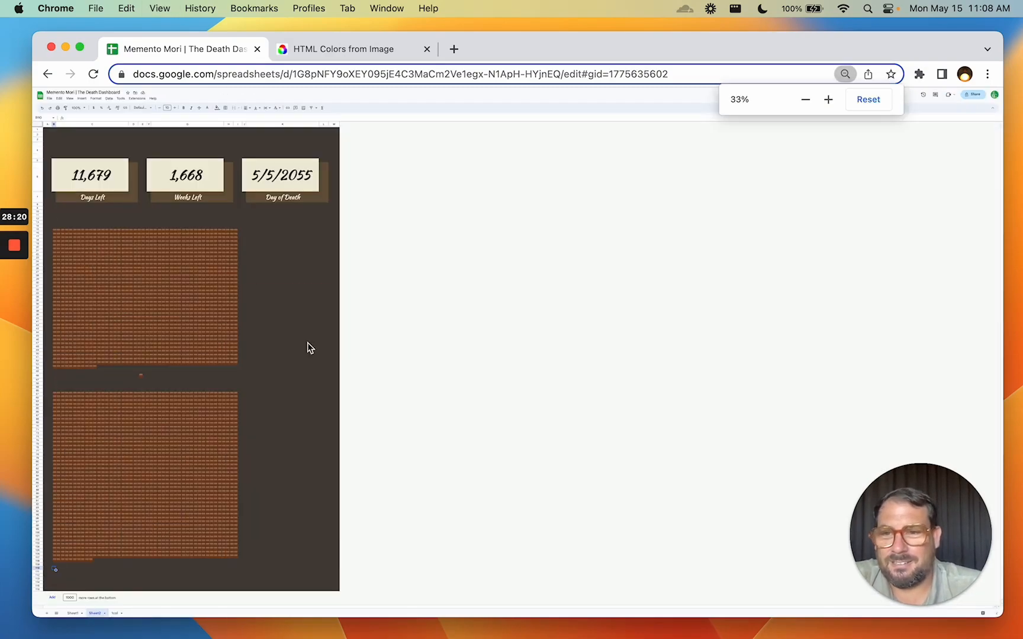
pyautogui.click(278, 336)
pyautogui.click(176, 309)
pyautogui.click(169, 429)
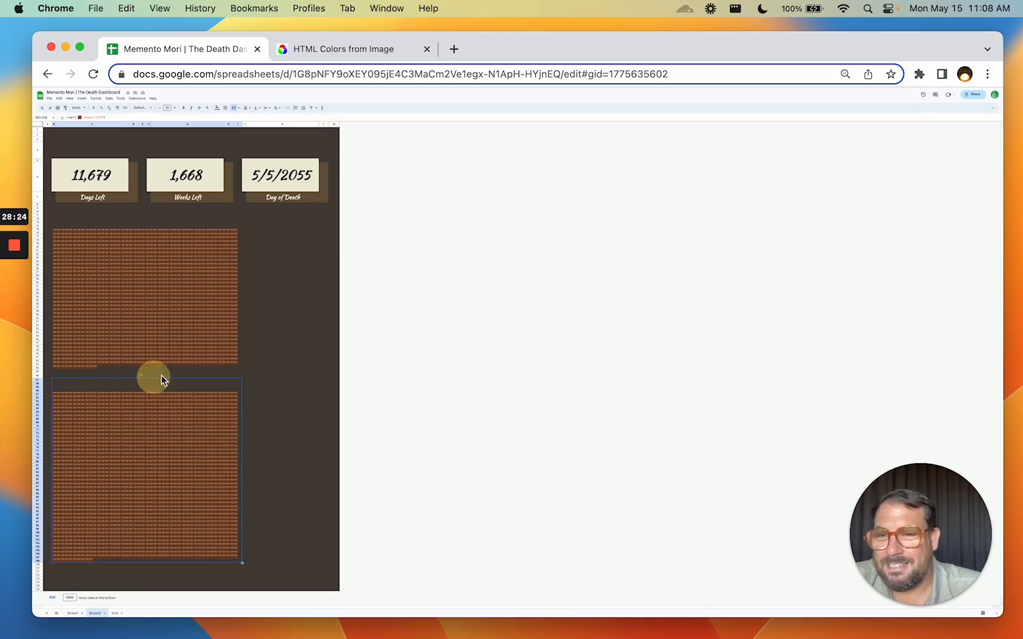
pyautogui.click(200, 329)
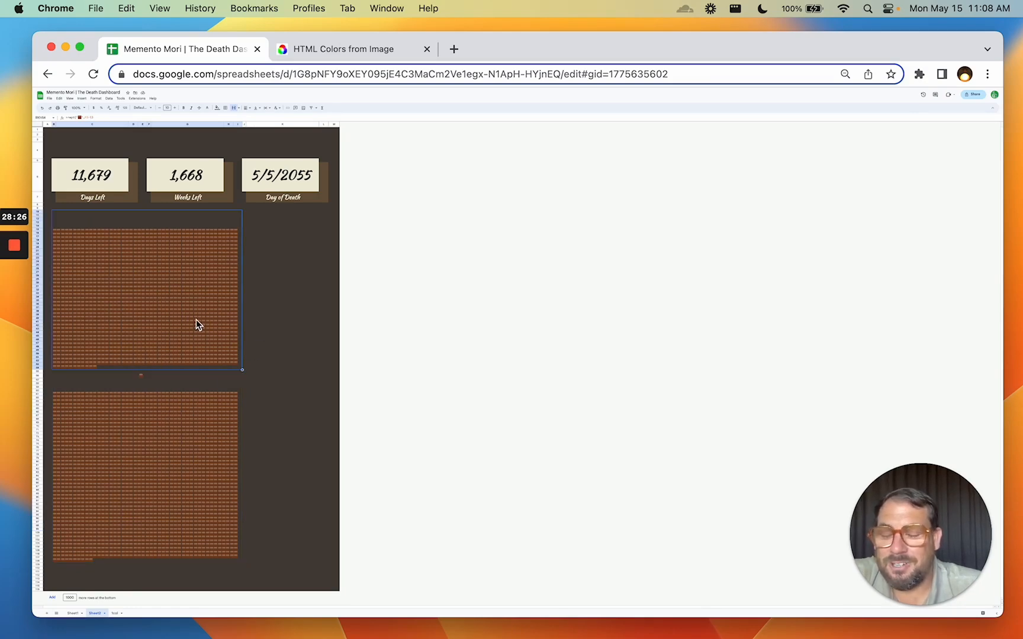
# - Center the weeks-left squares horizontally in merged cell B10:I54
pyautogui.press('super+equal')
pyautogui.press('super+equal')
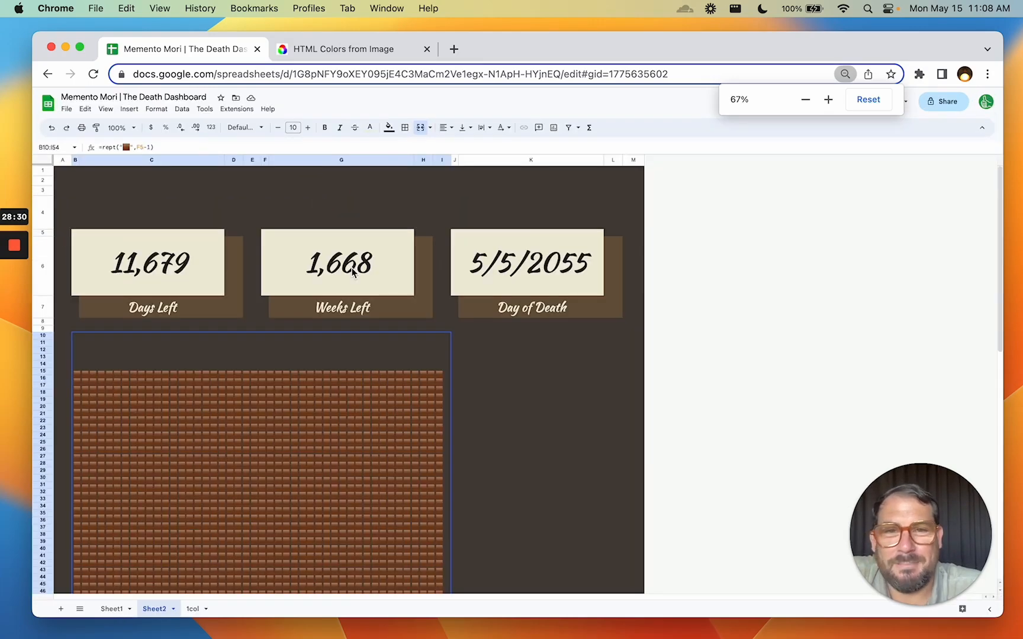
pyautogui.click(448, 129)
pyautogui.click(462, 145)
pyautogui.scroll(-10, 386, 386)
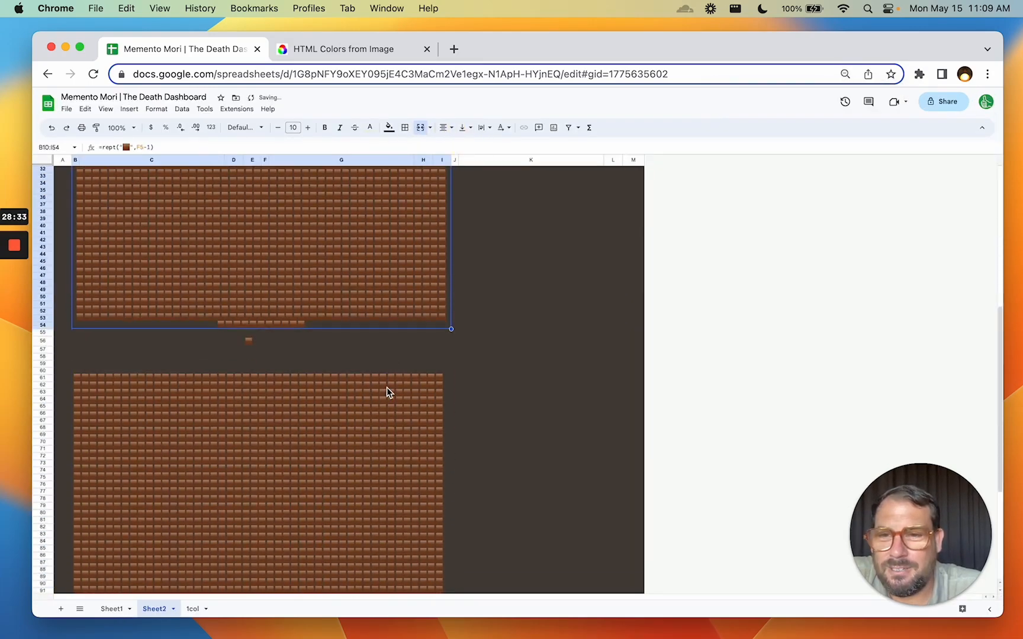
# - Center the weeks-lived squares horizontally in merged cell B57:I108
pyautogui.click(355, 441)
pyautogui.click(448, 128)
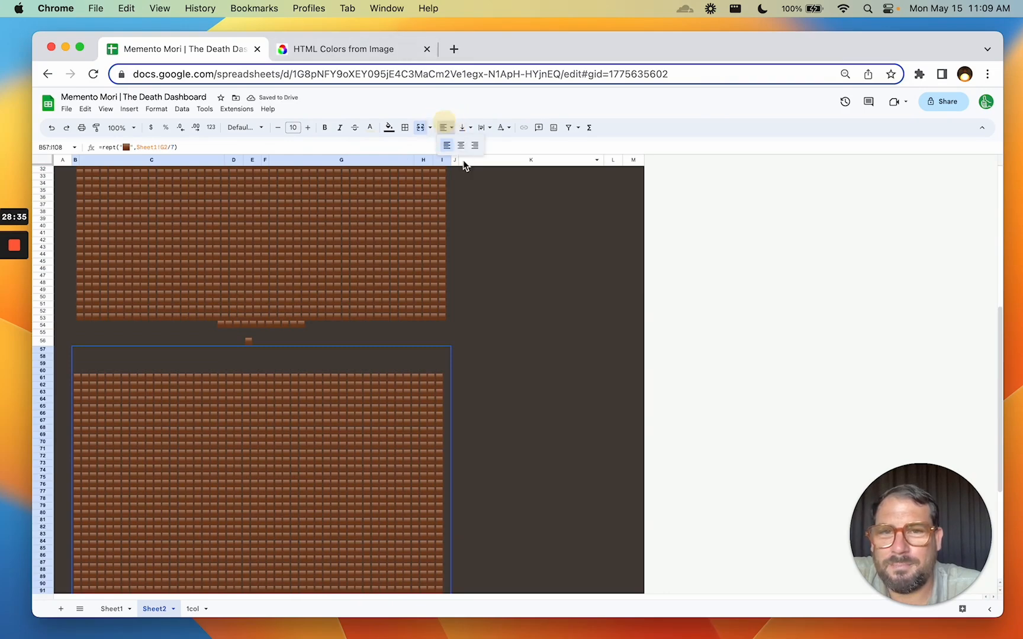
pyautogui.click(462, 145)
pyautogui.scroll(-10, 406, 352)
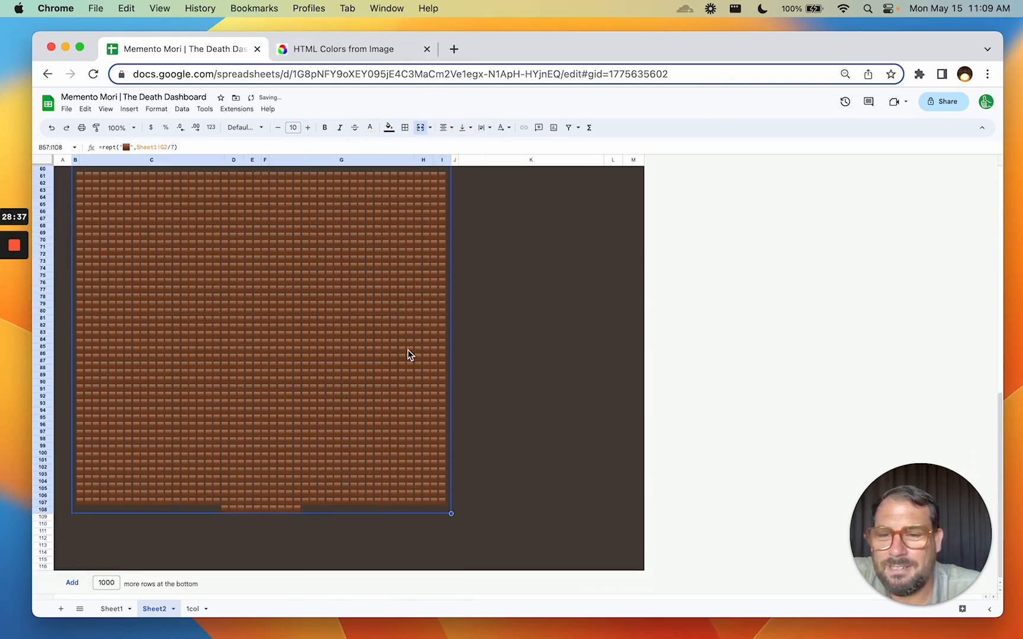
pyautogui.scroll(7, 408, 354)
pyautogui.click(297, 235)
pyautogui.scroll(3, 349, 256)
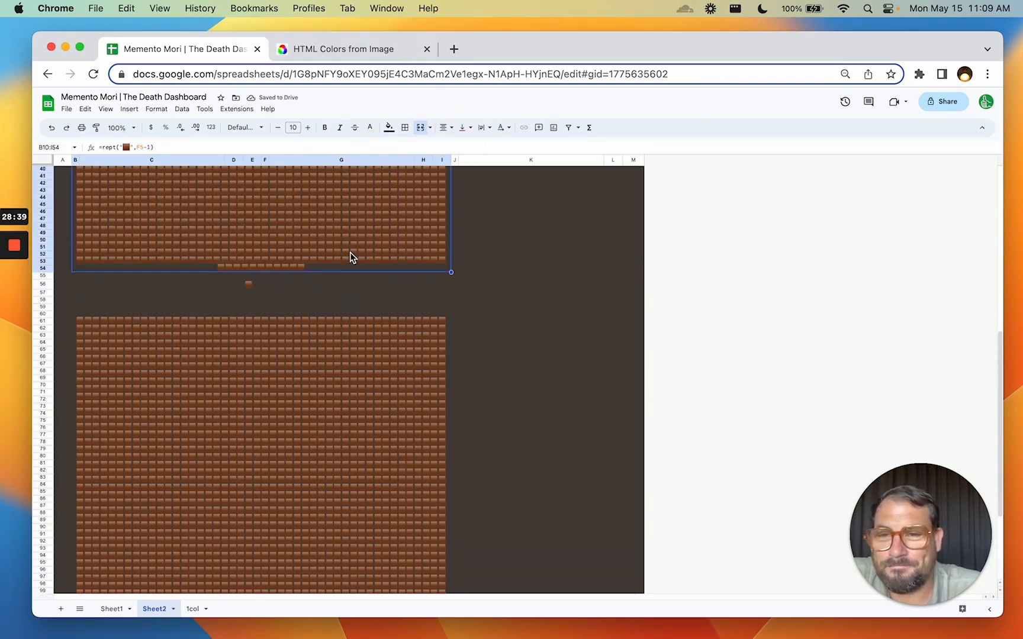
pyautogui.scroll(10, 105, 270)
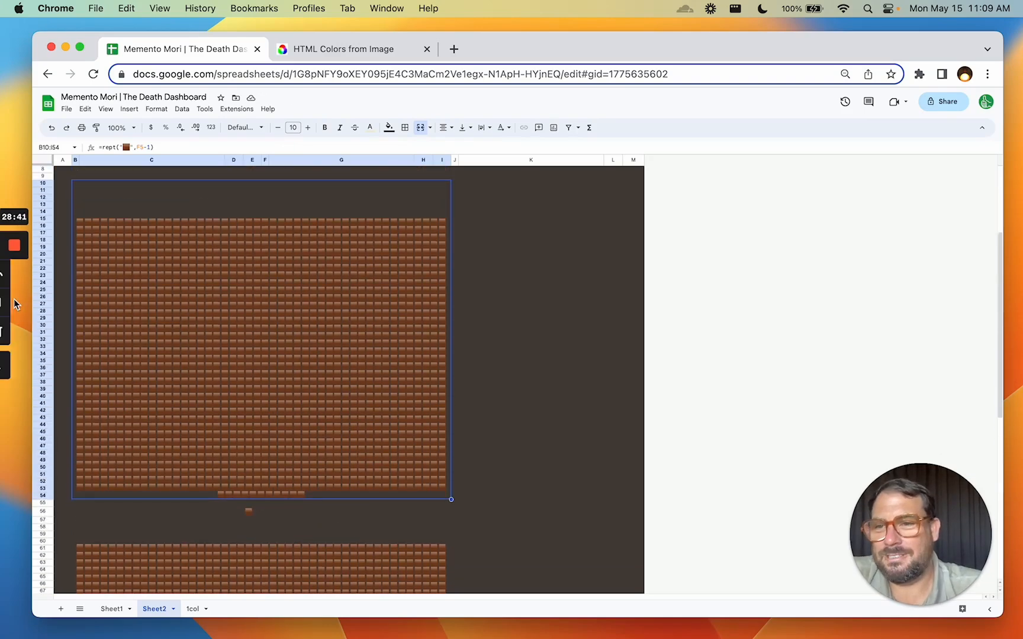
pyautogui.click(11, 305)
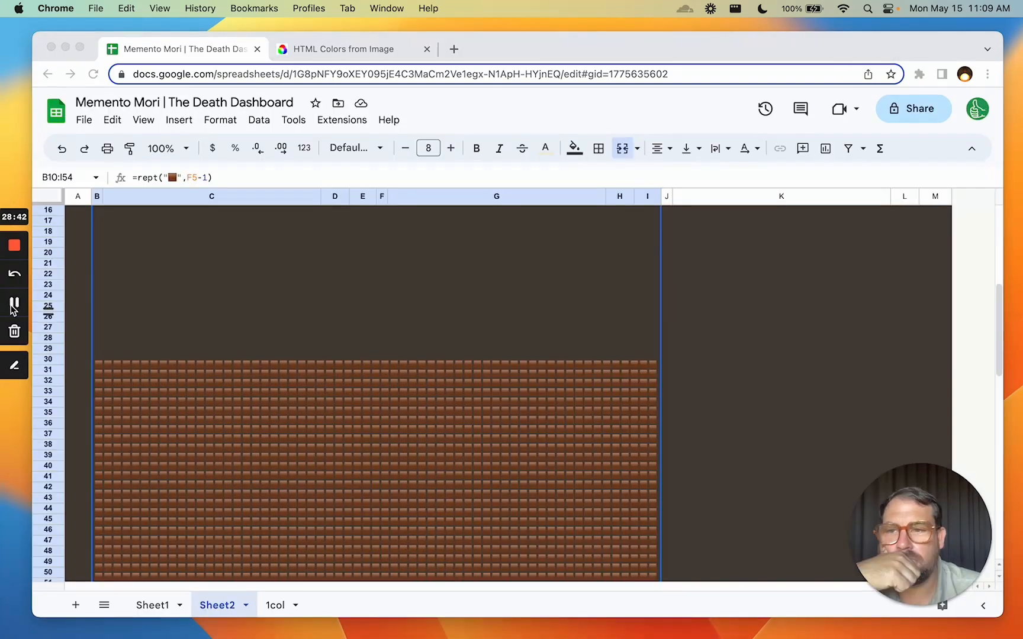
pyautogui.click(688, 253)
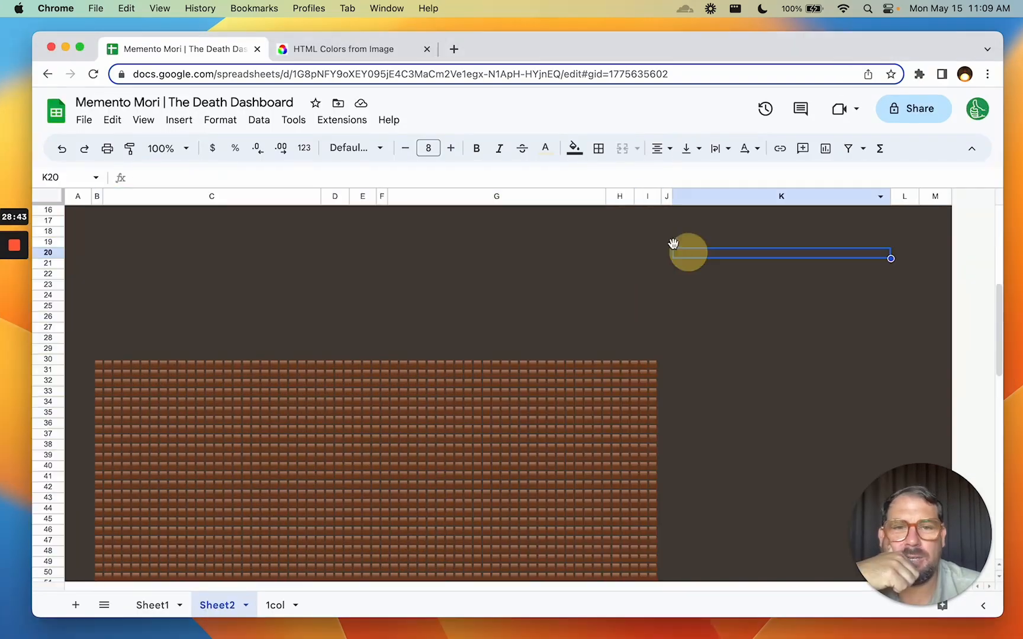
# - Choose a solid line style and the custom cream border color for the weeks-left block in merged cell B10:I54
pyautogui.click(622, 335)
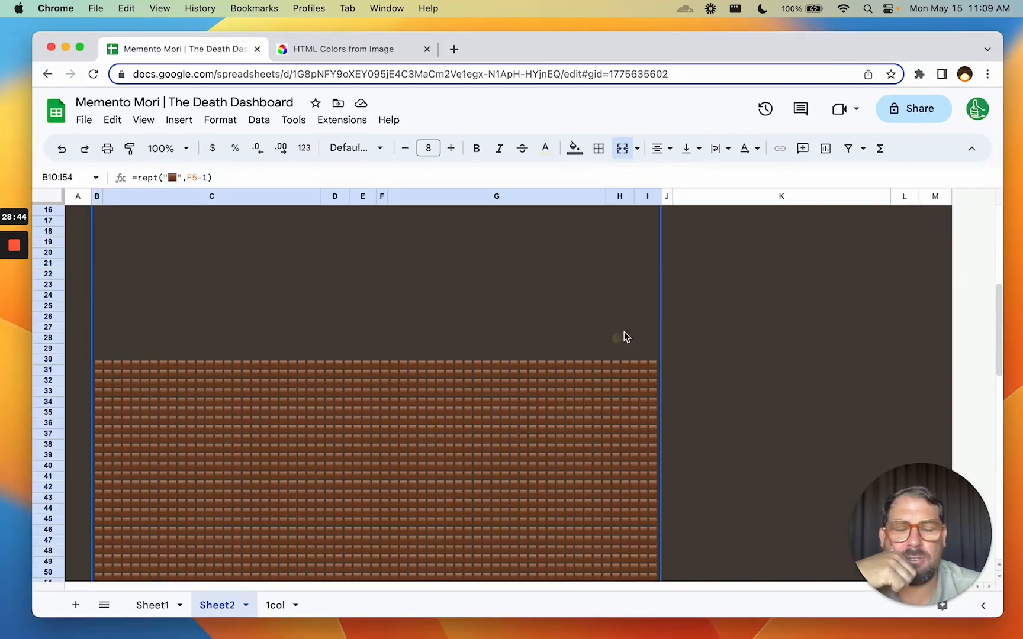
pyautogui.click(598, 149)
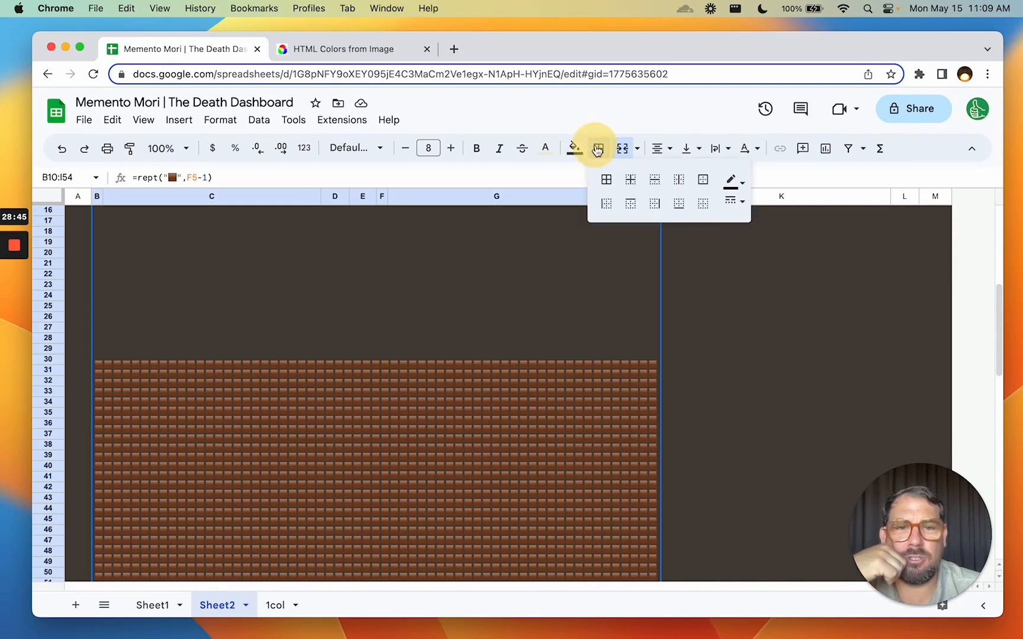
pyautogui.click(730, 203)
pyautogui.click(772, 250)
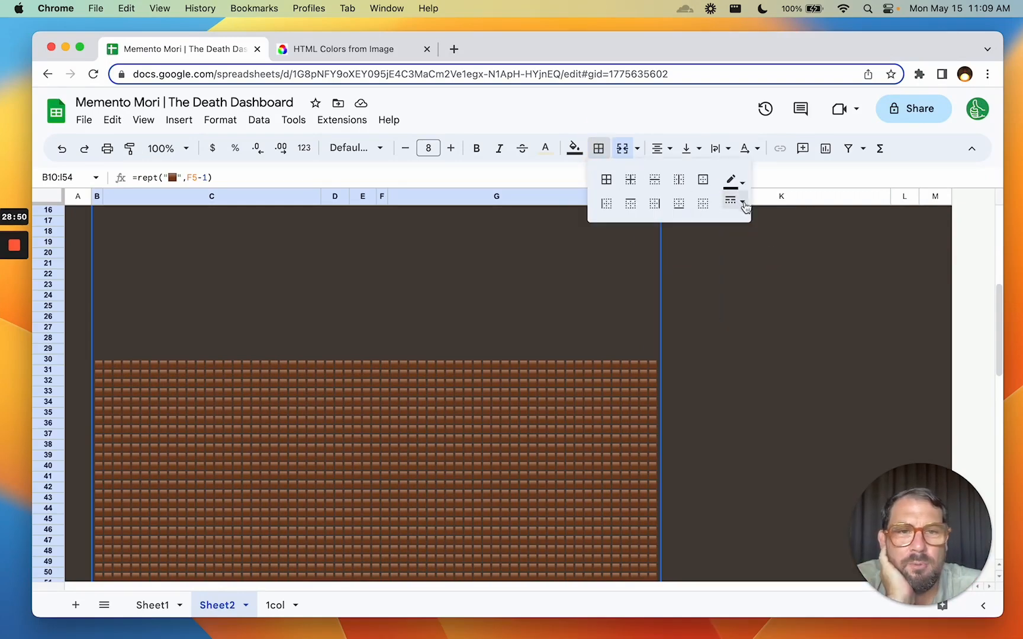
pyautogui.click(732, 181)
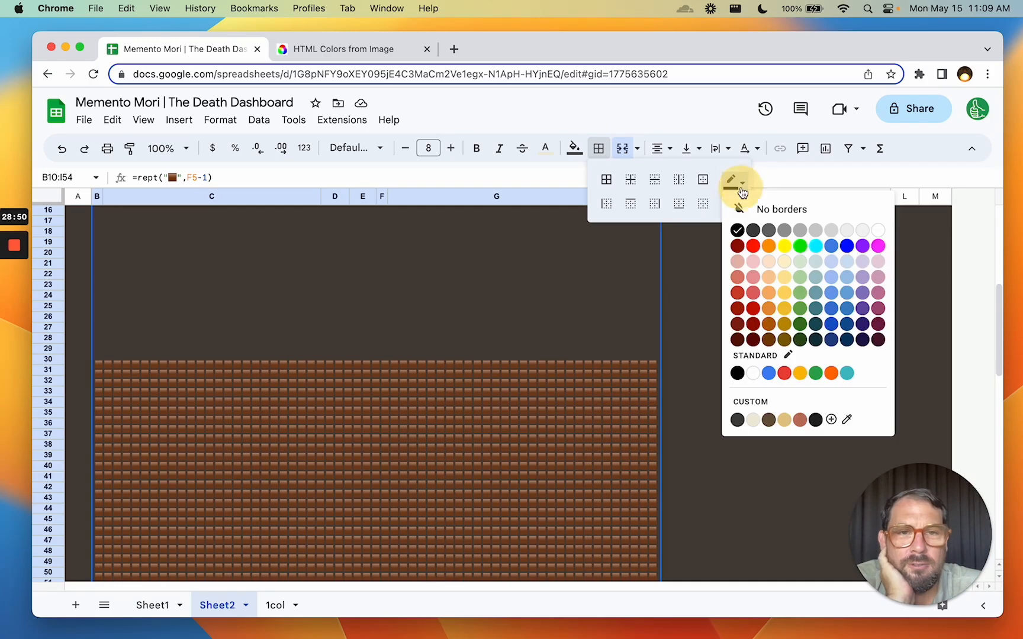
pyautogui.click(753, 420)
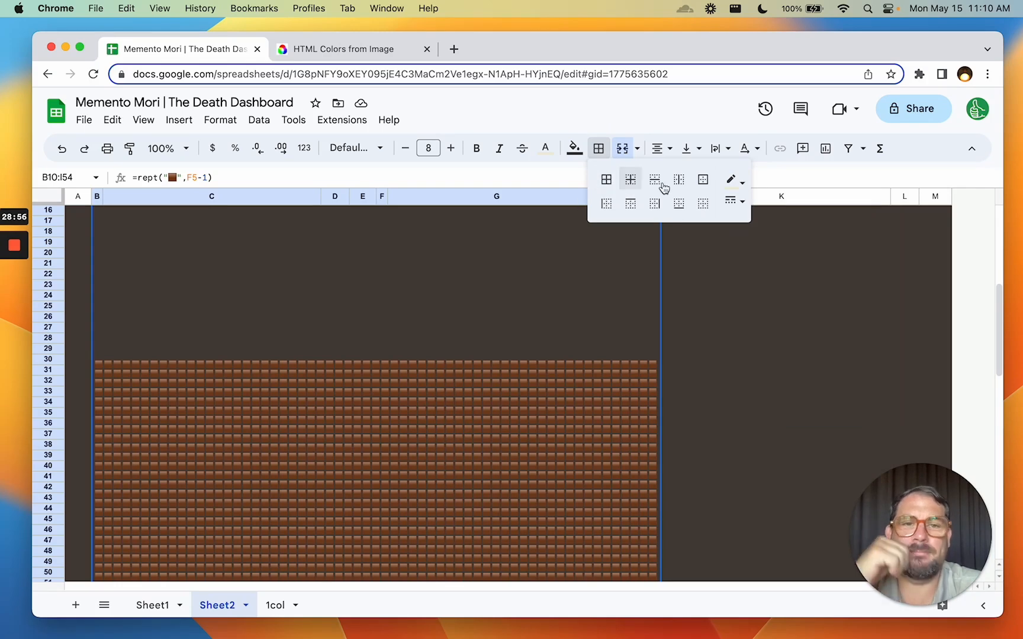
# - Try an outer border around the whole weeks-left block B10:I54, check it against the block below, and undo it
pyautogui.click(704, 180)
pyautogui.click(675, 316)
pyautogui.scroll(-5, 356, 415)
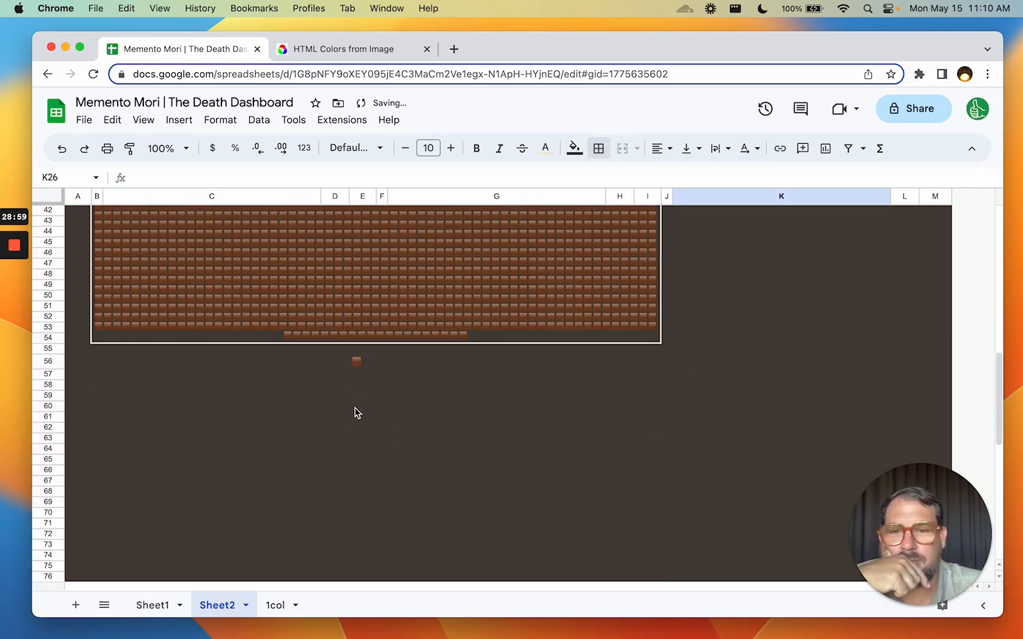
pyautogui.click(350, 377)
pyautogui.scroll(-3, 350, 379)
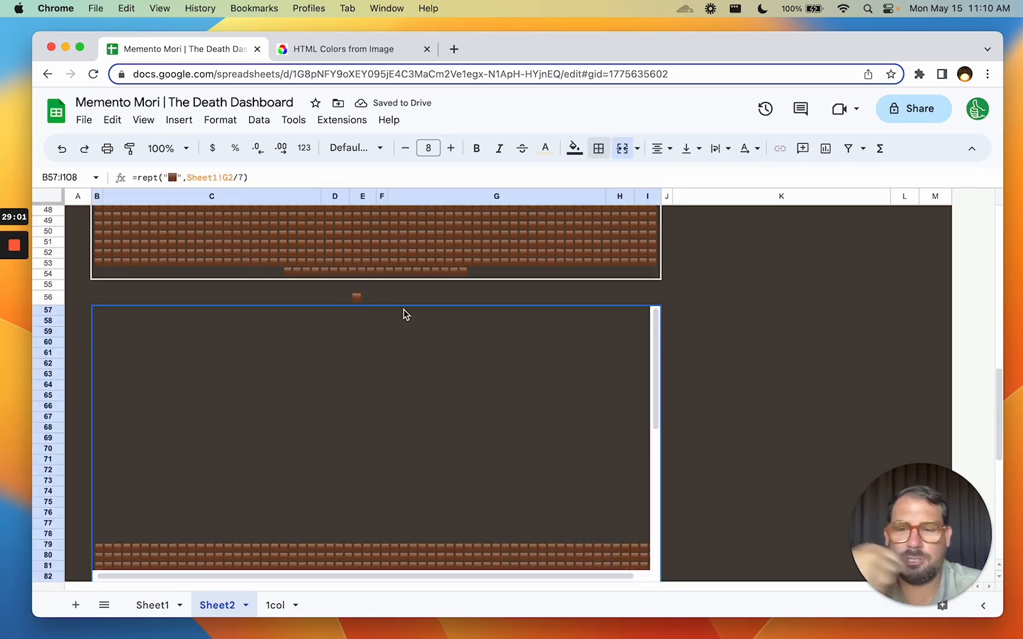
pyautogui.press('super+z')
# - Add right, left and top borders to the weeks-left block in merged cell B10:I54, leaving its bottom edge open
pyautogui.scroll(4, 485, 283)
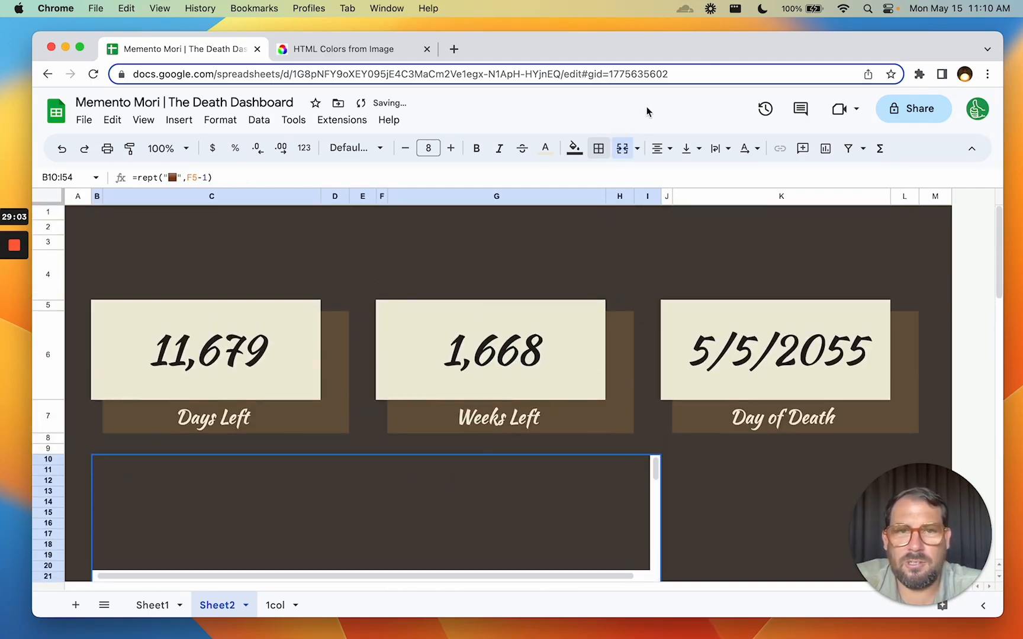
pyautogui.click(598, 148)
pyautogui.click(653, 204)
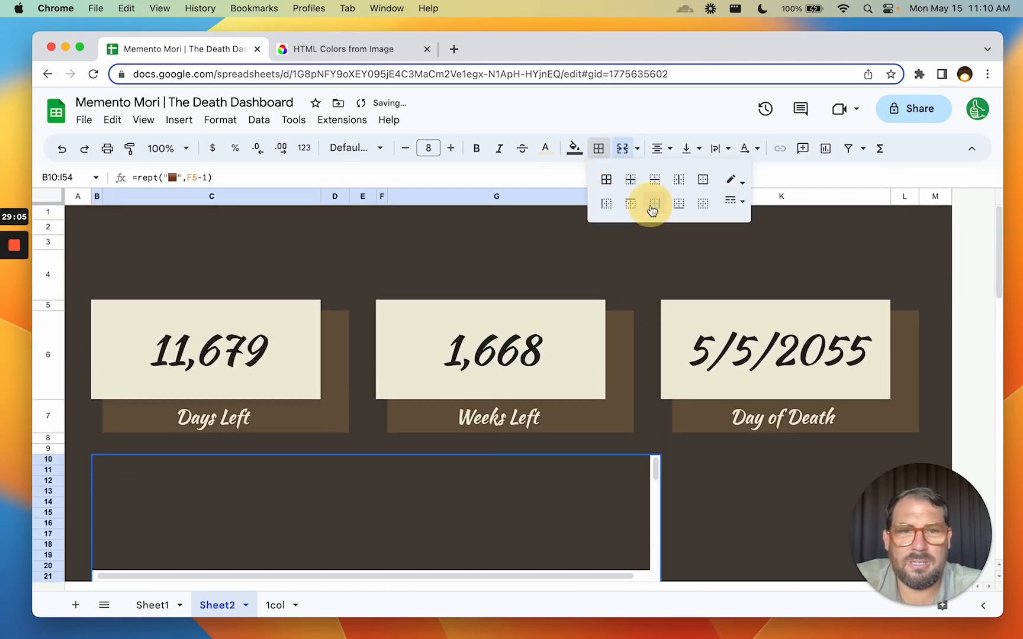
pyautogui.click(606, 206)
pyautogui.click(633, 205)
pyautogui.scroll(-5, 613, 428)
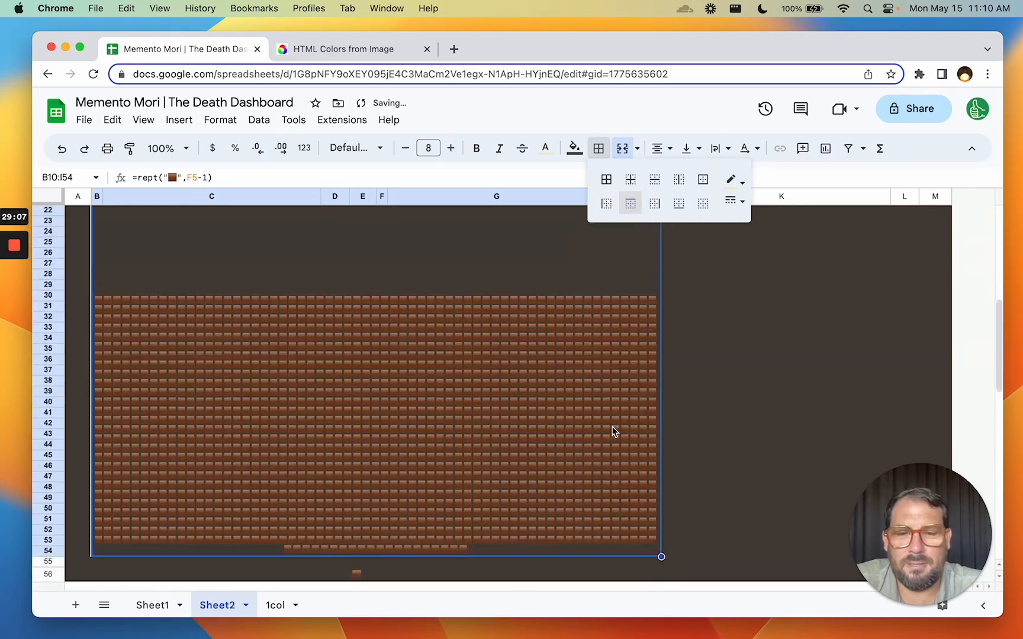
# - Add left, right and bottom borders to the weeks-lived block in merged cell B57:I108, leaving its top edge open
pyautogui.scroll(-6, 613, 432)
pyautogui.click(495, 516)
pyautogui.click(600, 149)
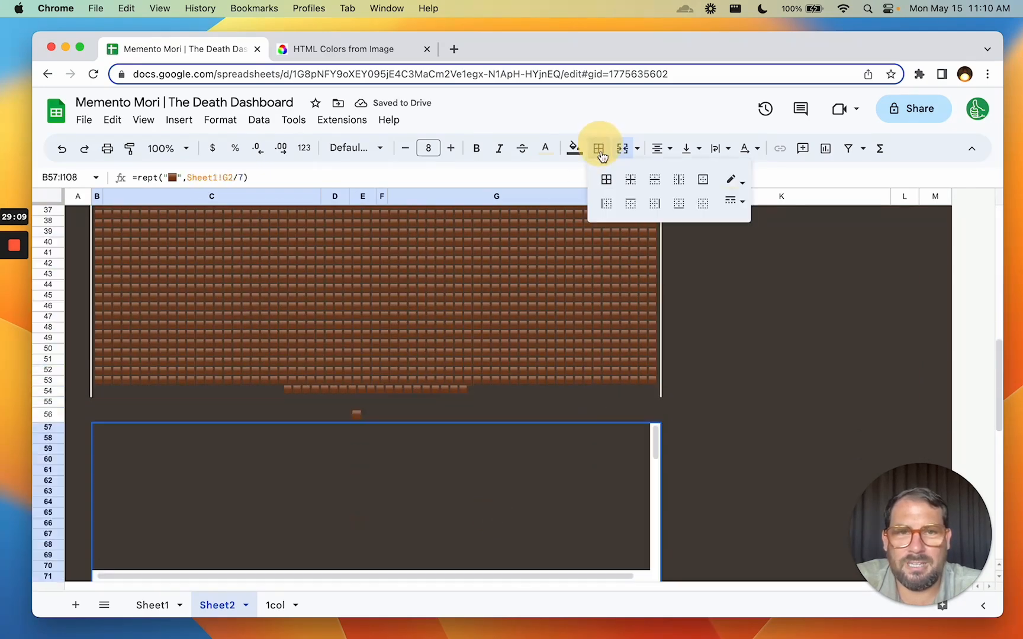
pyautogui.click(654, 205)
pyautogui.click(678, 204)
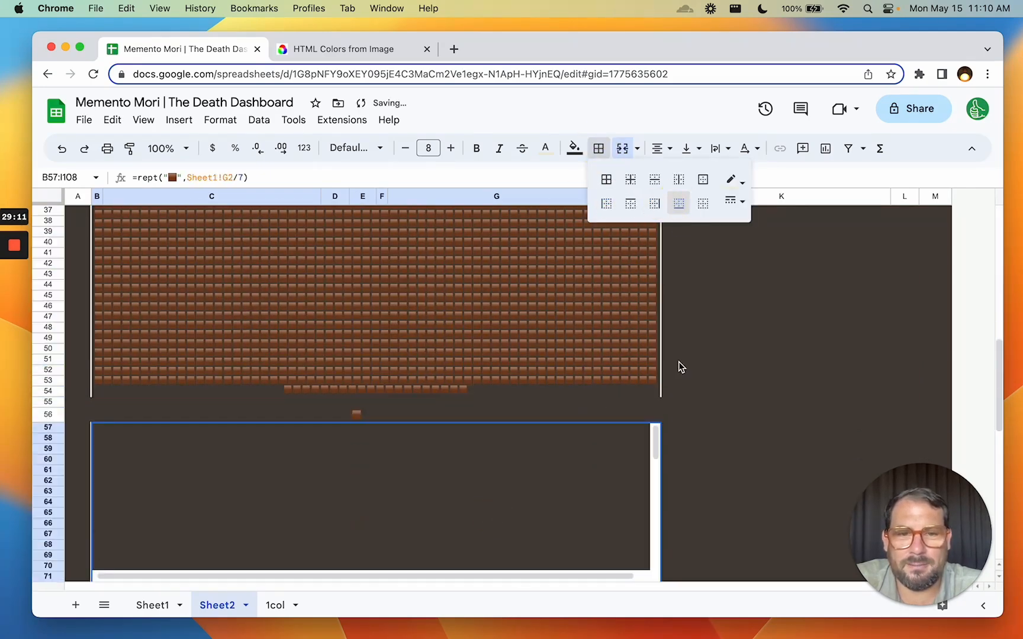
pyautogui.click(678, 363)
# - Zoom the page out to 75% and examine the bordered blocks and the gap around the current-week square
pyautogui.press('super+minus')
pyautogui.press('super+minus')
pyautogui.press('super+minus')
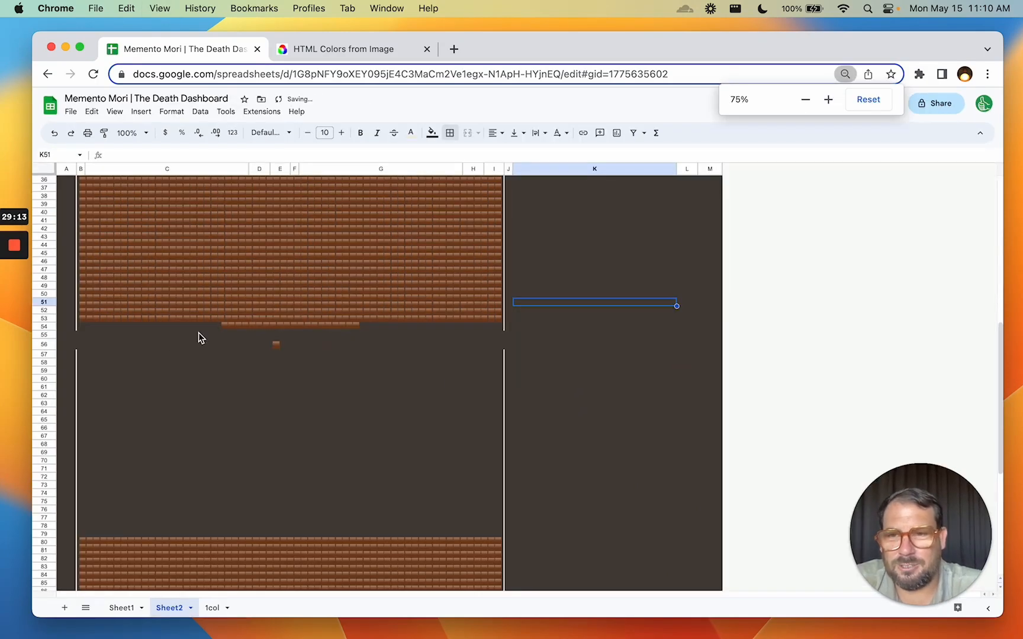
pyautogui.click(160, 343)
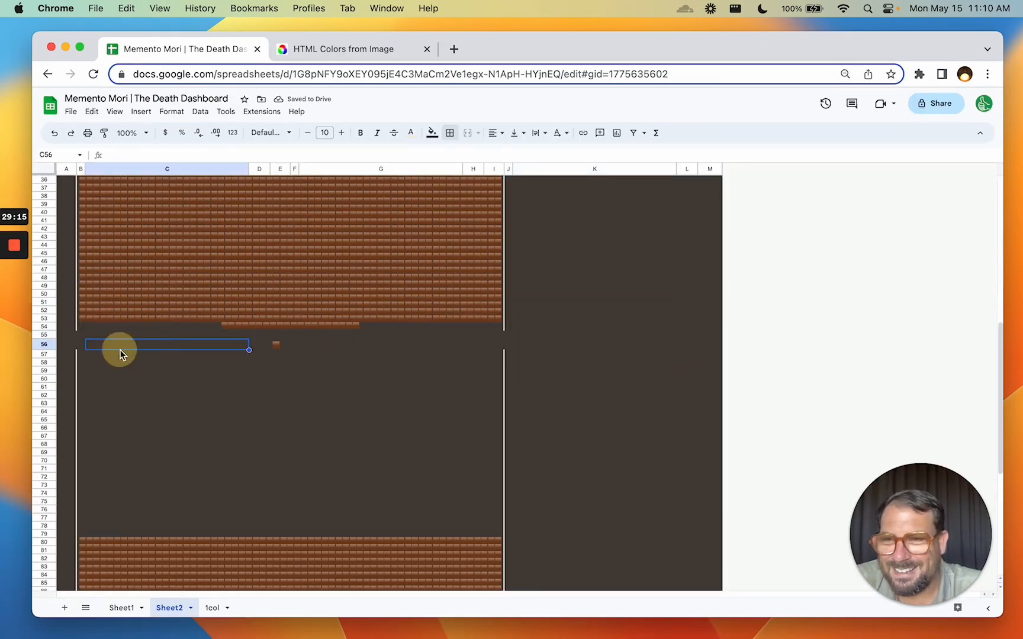
pyautogui.moveTo(83, 344); pyautogui.dragTo(161, 346)
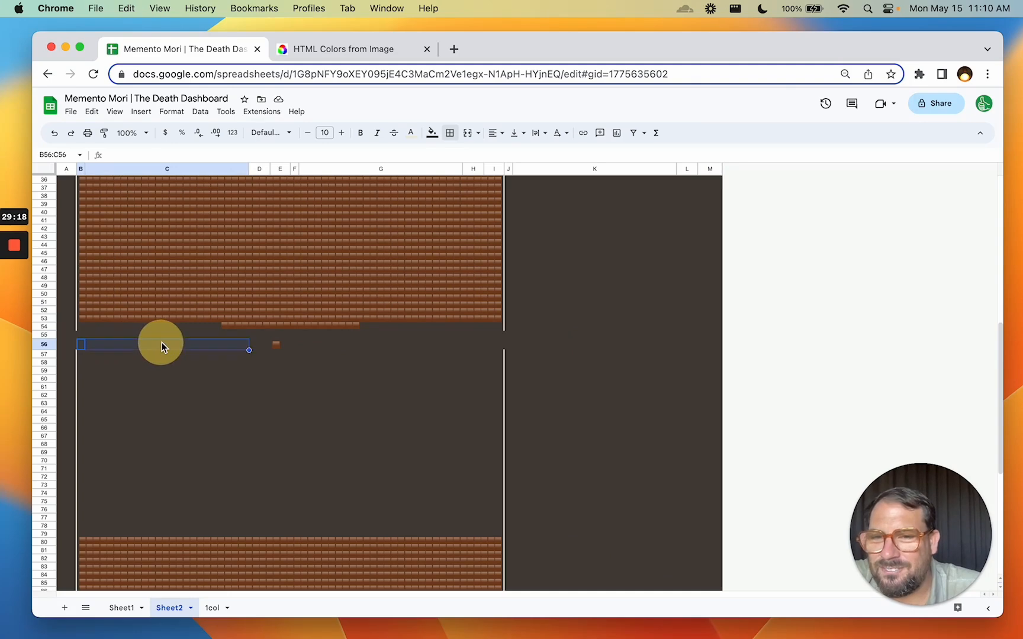
pyautogui.click(394, 322)
pyautogui.scroll(6, 394, 322)
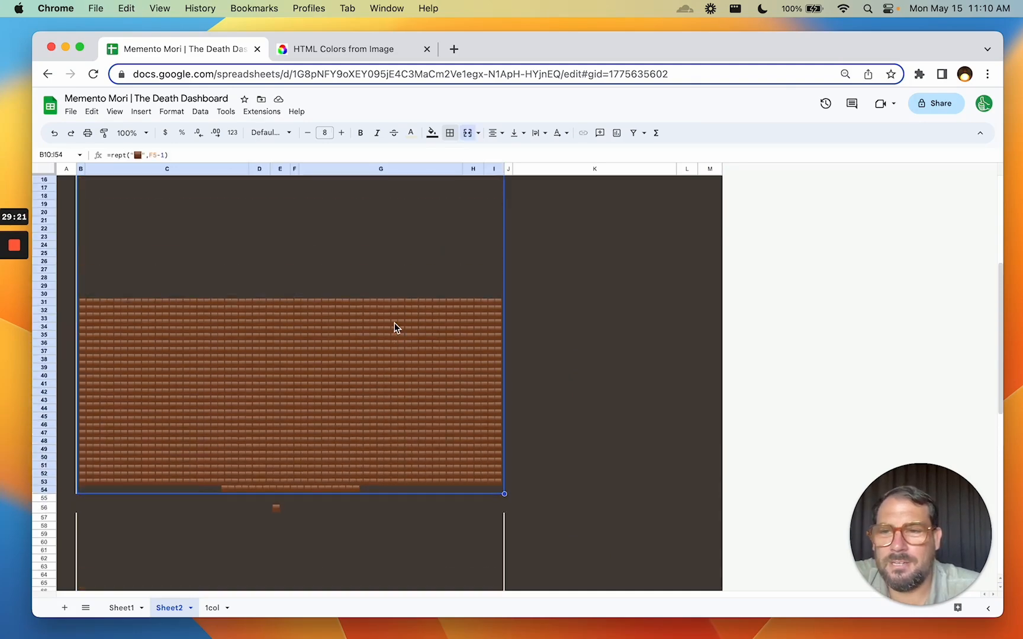
pyautogui.click(396, 336)
pyautogui.scroll(-1, 533, 367)
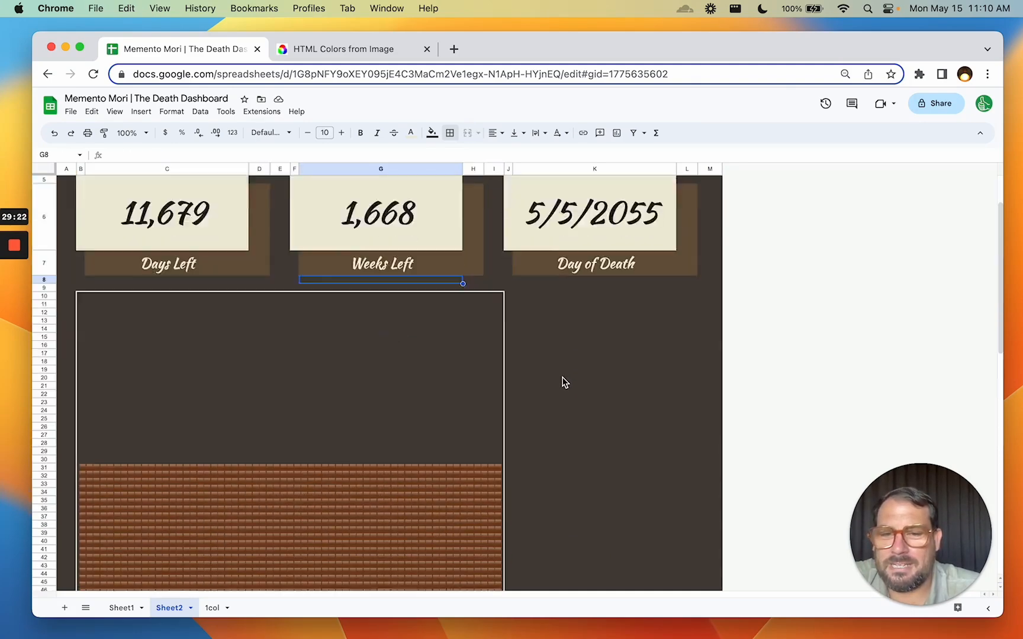
pyautogui.scroll(-5, 564, 381)
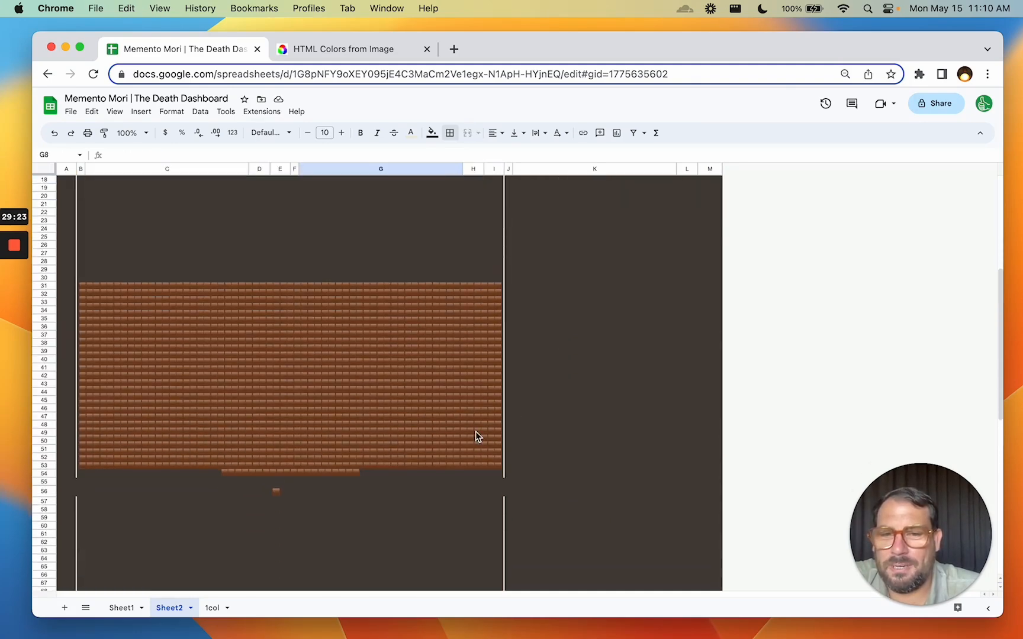
# - Add bottom and left borders to cells B55:D55, below the weeks-left block
pyautogui.click(139, 482)
pyautogui.press('Left')
pyautogui.hotkey('shift', 'Right')
pyautogui.hotkey('shift', 'Right')
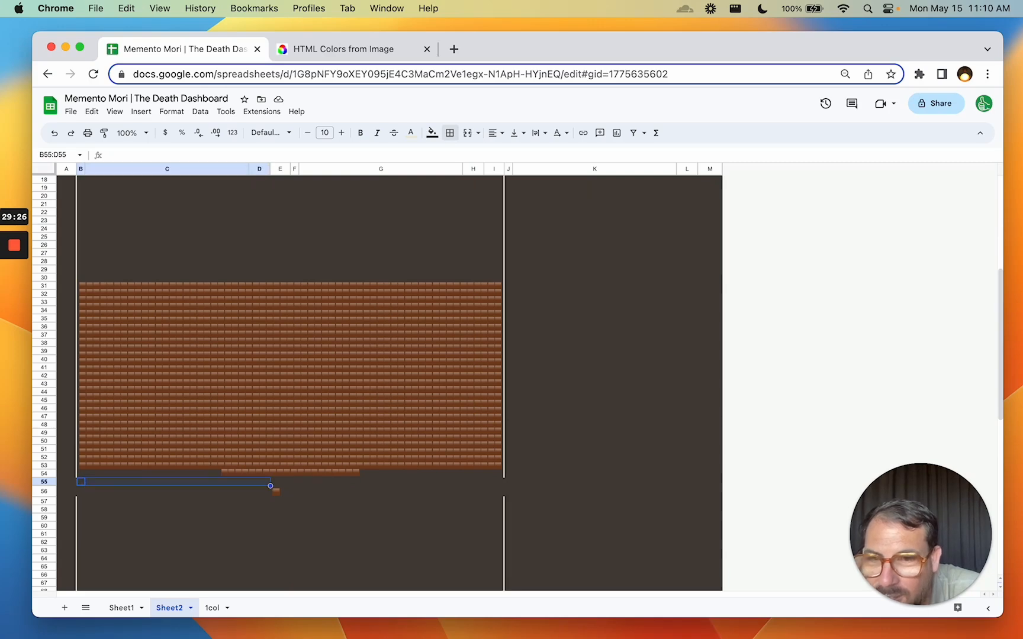
pyautogui.click(450, 133)
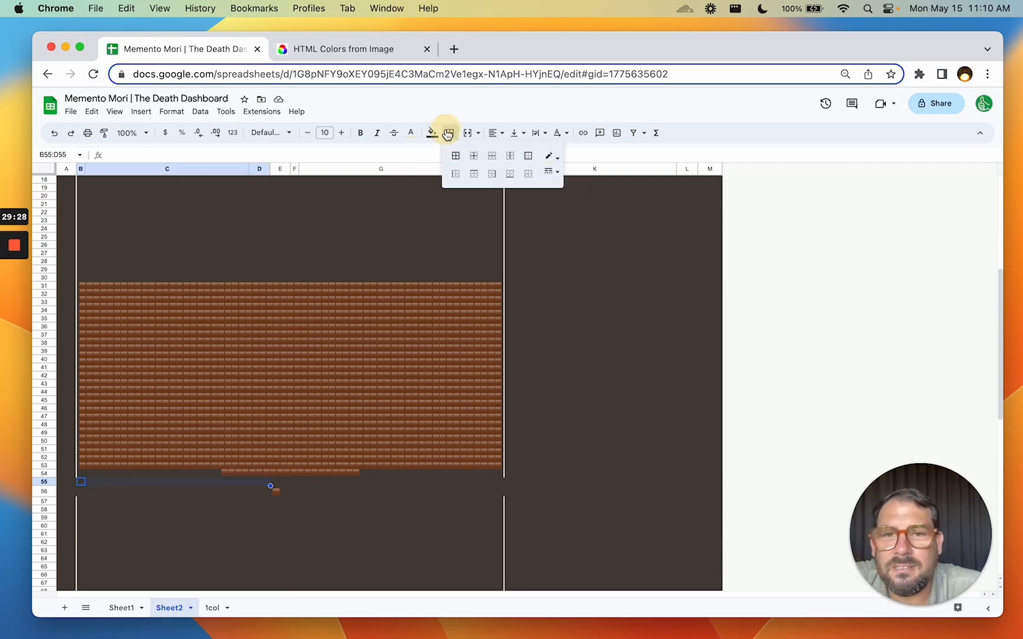
pyautogui.click(507, 175)
pyautogui.click(455, 173)
# - Add right and bottom borders to cells F55:I55, leaving a gap at column E above the current-week square
pyautogui.click(400, 483)
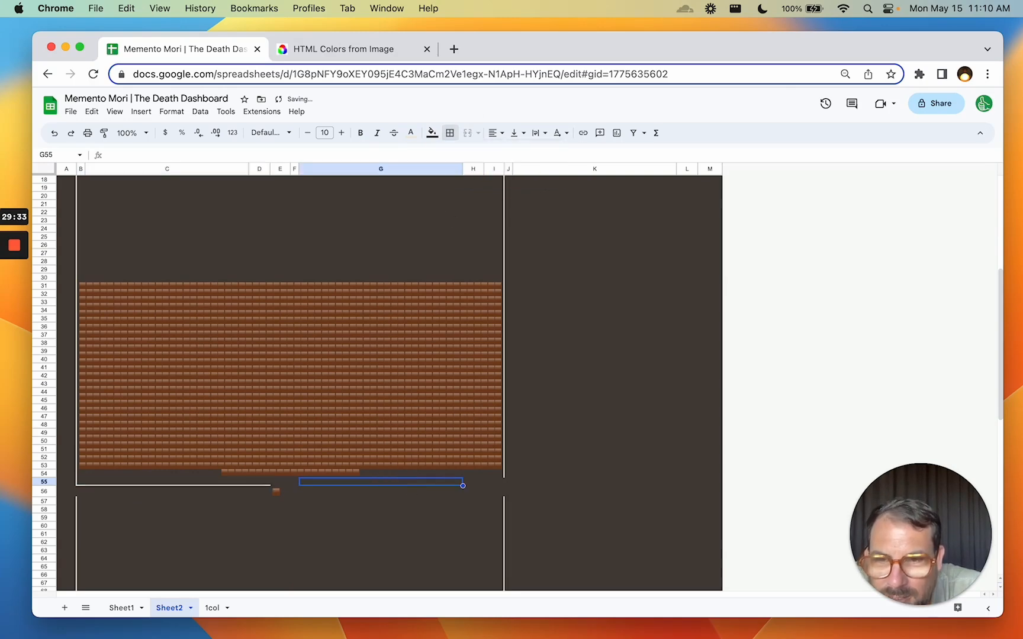
pyautogui.press('Left')
pyautogui.press('Left')
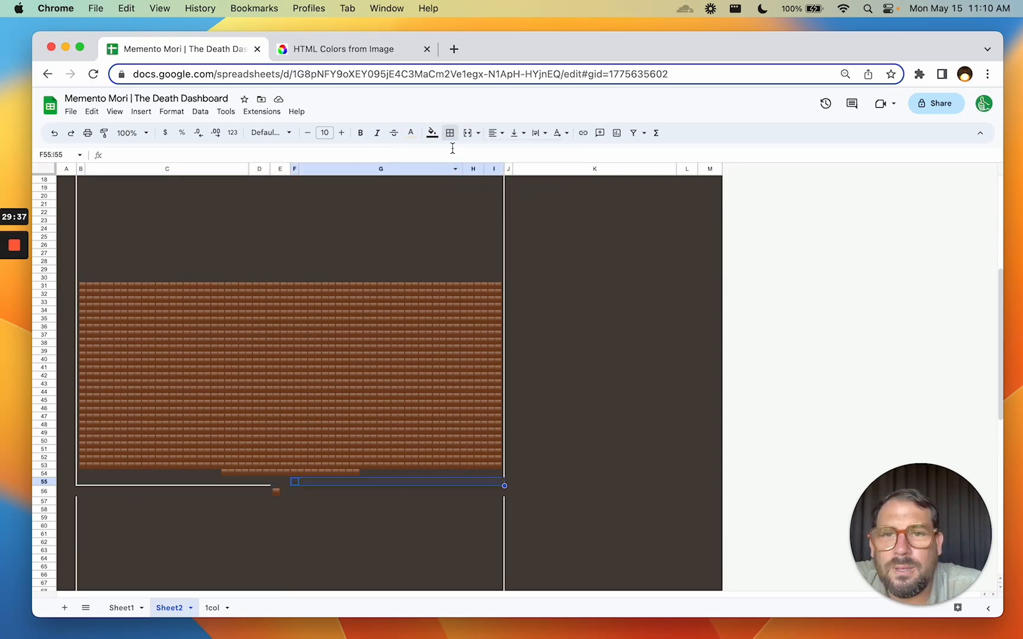
pyautogui.click(450, 134)
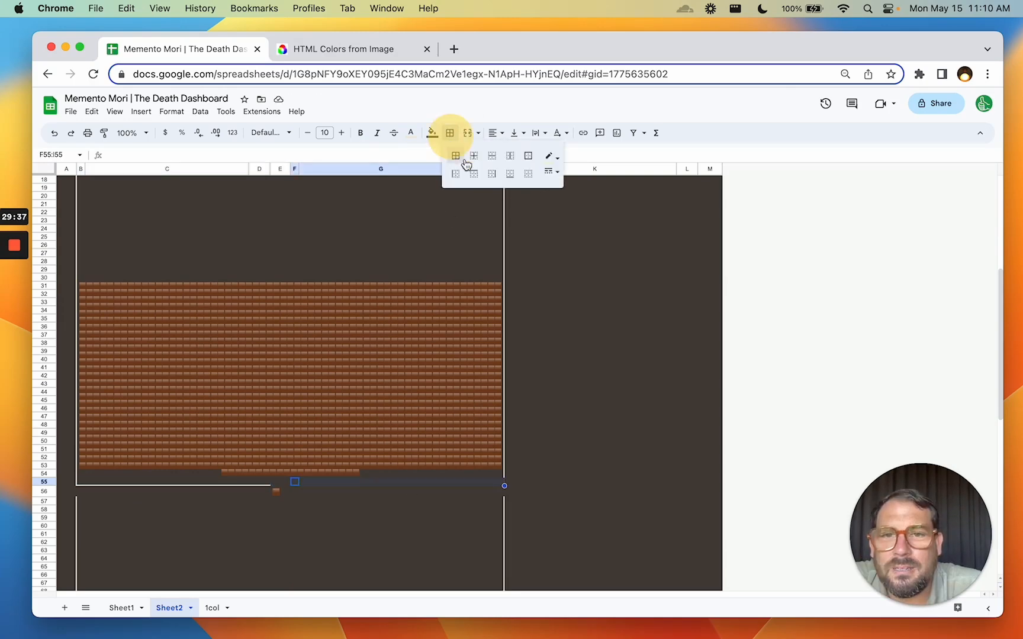
pyautogui.click(492, 173)
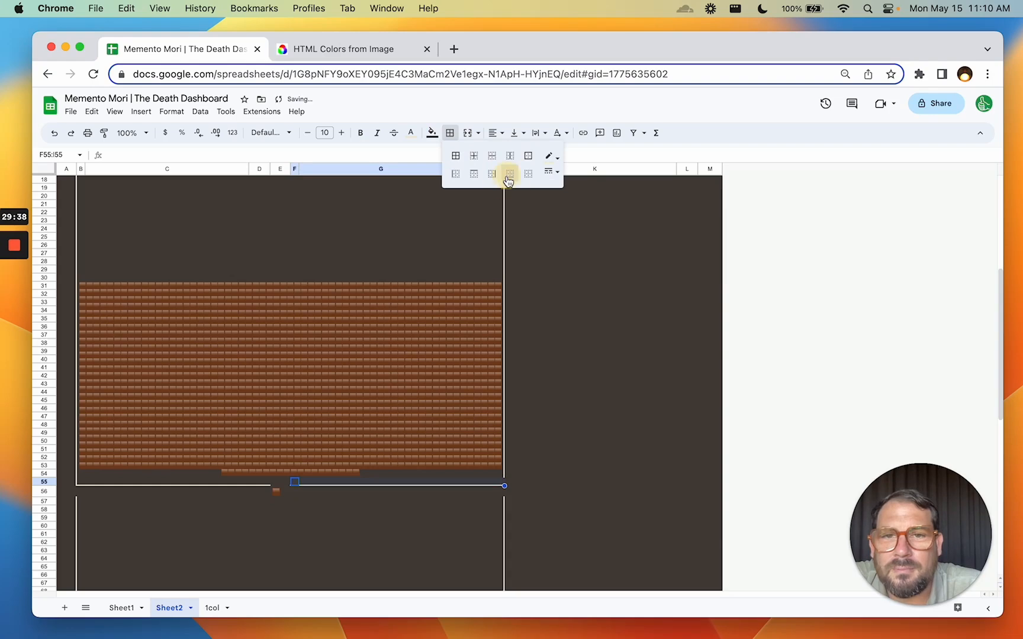
pyautogui.click(540, 396)
# - Insert an empty row below row 56, between the current-week square and the weeks-lived block
pyautogui.click(145, 515)
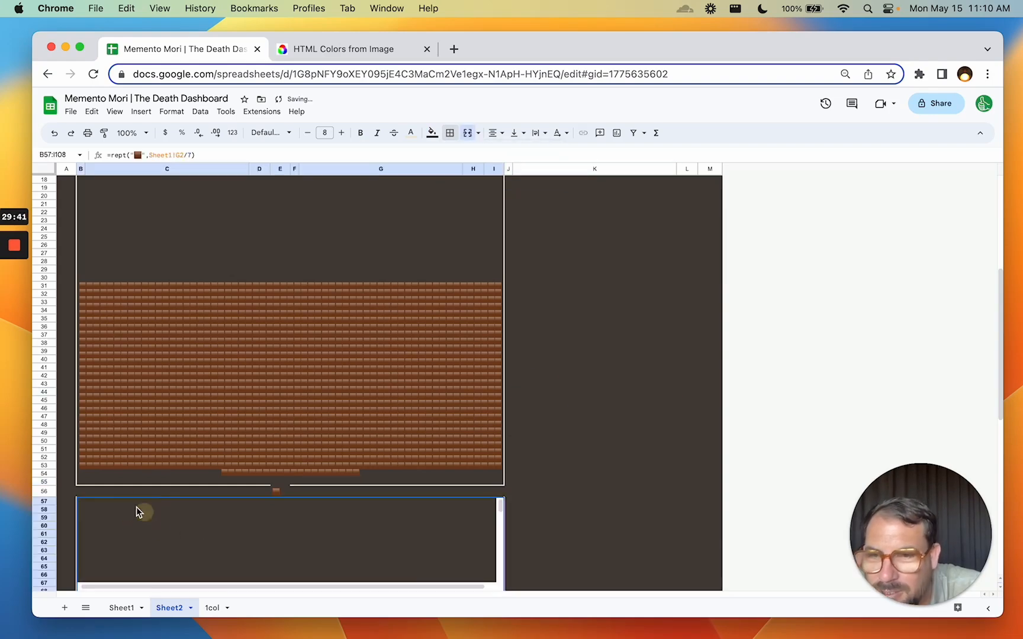
pyautogui.click(182, 491)
pyautogui.press('Down')
pyautogui.press('Up')
pyautogui.press('Up')
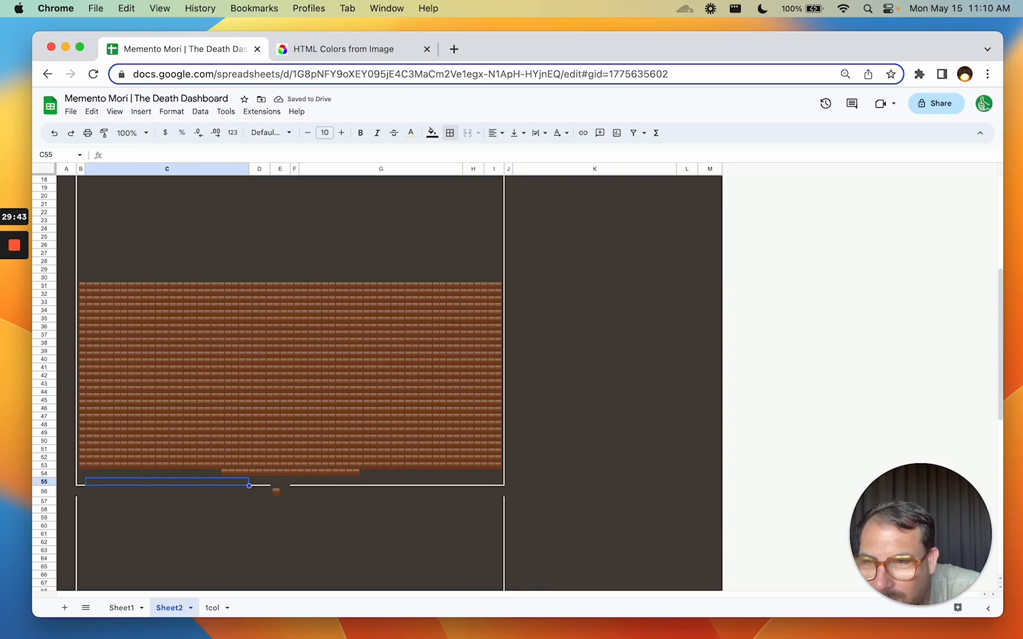
pyautogui.click(39, 493)
pyautogui.click(155, 483)
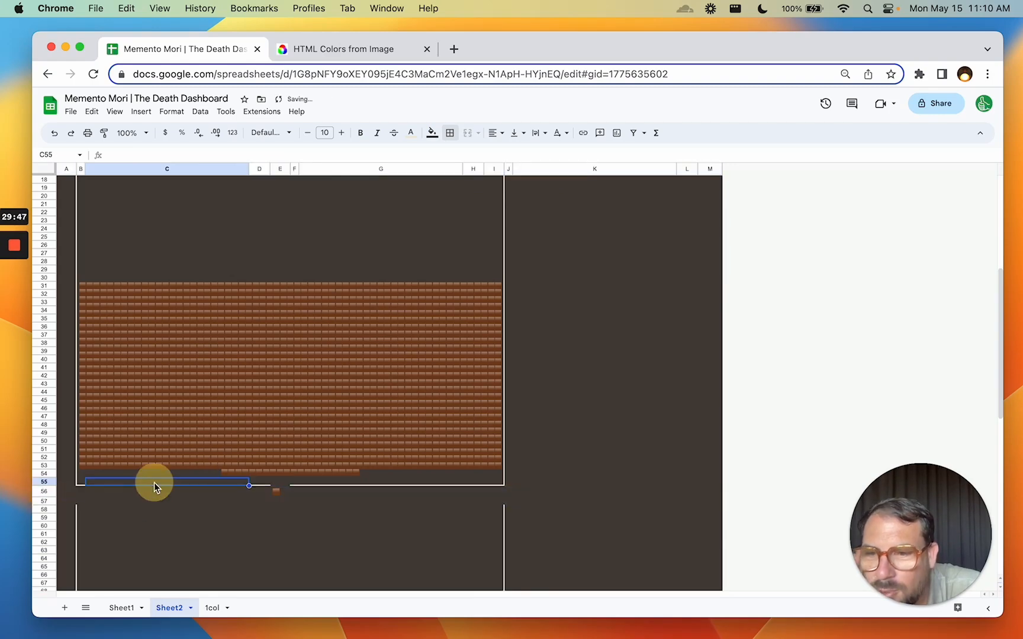
# - Add left and top borders to cells B57:D57, above the weeks-lived block
pyautogui.click(111, 511)
pyautogui.click(125, 501)
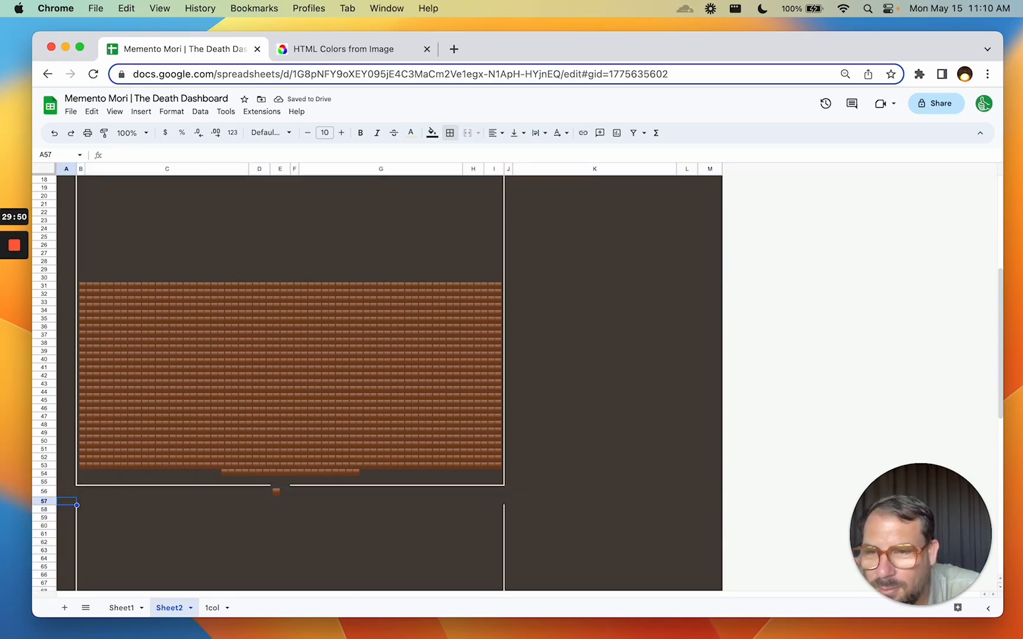
pyautogui.click(450, 132)
pyautogui.click(473, 173)
# - Add top and right borders to cells F57:I57, leaving a gap at column E below the current-week square
pyautogui.click(308, 500)
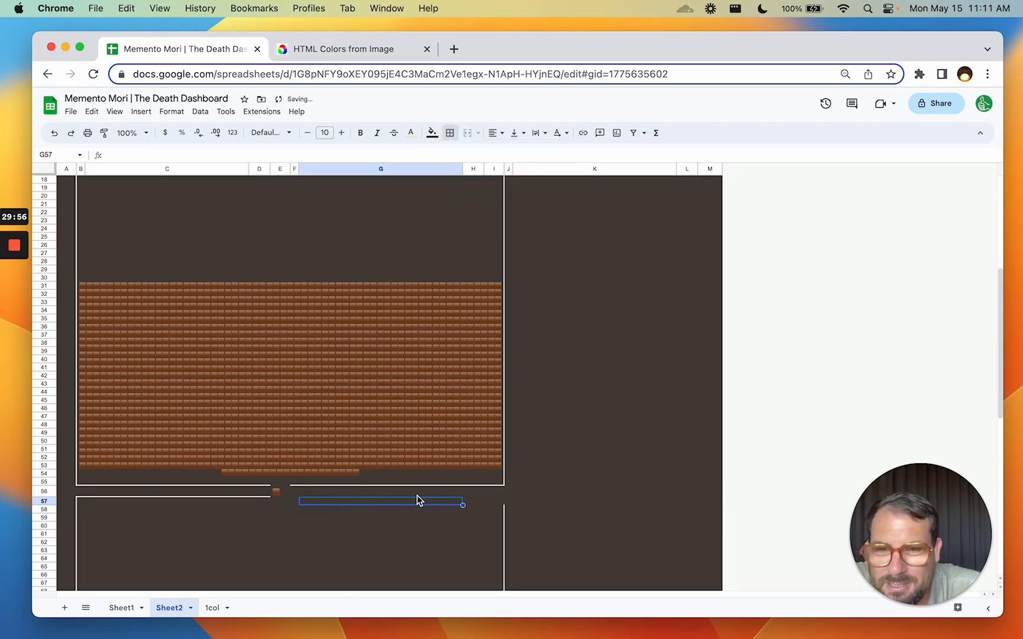
pyautogui.press('Left')
pyautogui.moveTo(308, 501); pyautogui.dragTo(497, 500)
pyautogui.click(450, 133)
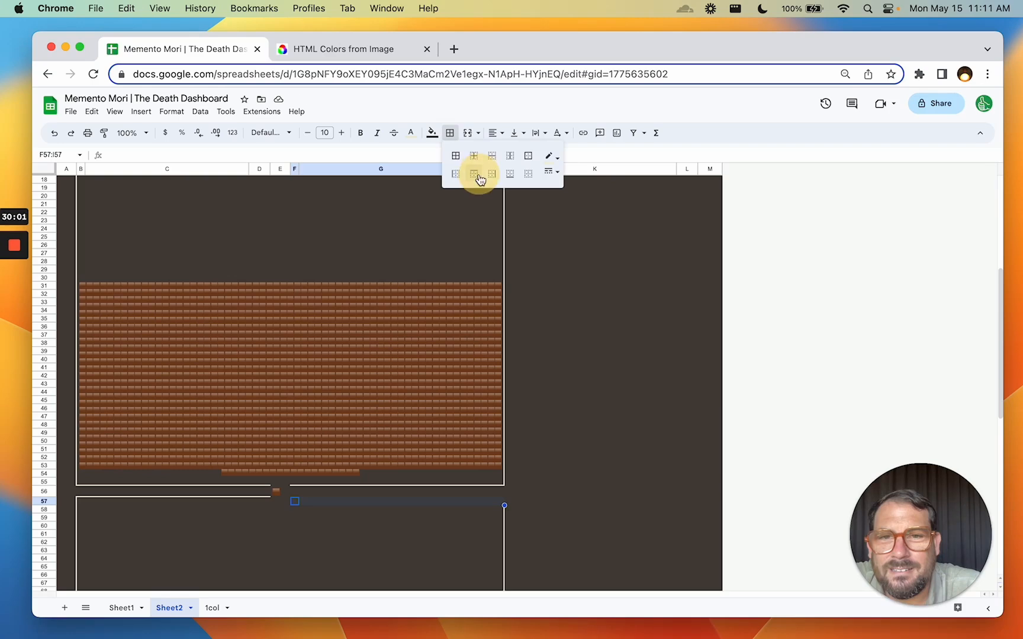
pyautogui.click(475, 175)
pyautogui.click(567, 371)
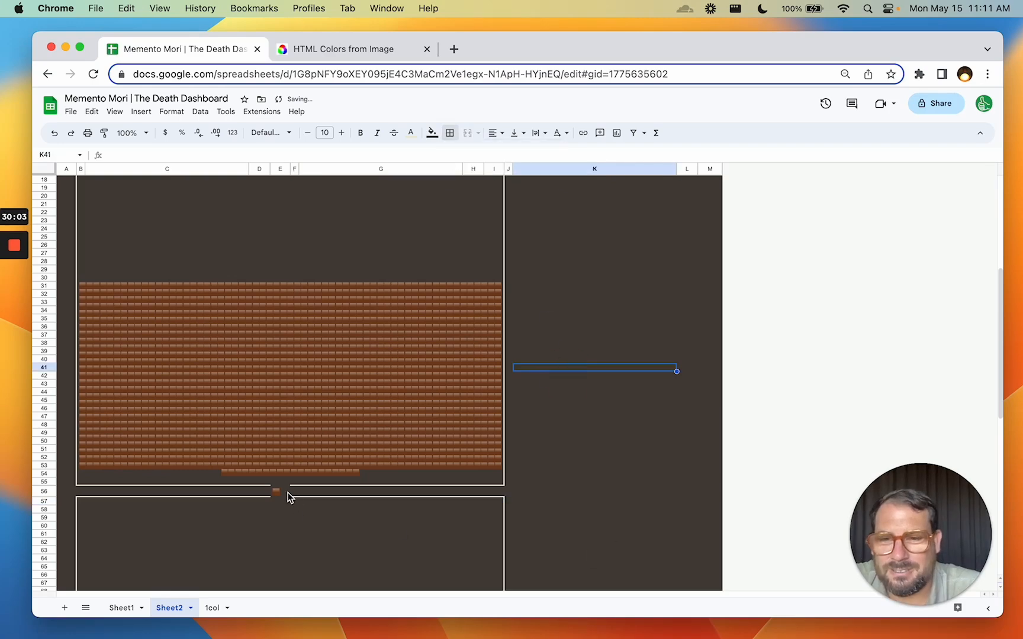
# - Center the current-week square horizontally in cell E56, between the two bordered blocks
pyautogui.click(280, 492)
pyautogui.click(496, 133)
pyautogui.click(514, 154)
pyautogui.click(577, 352)
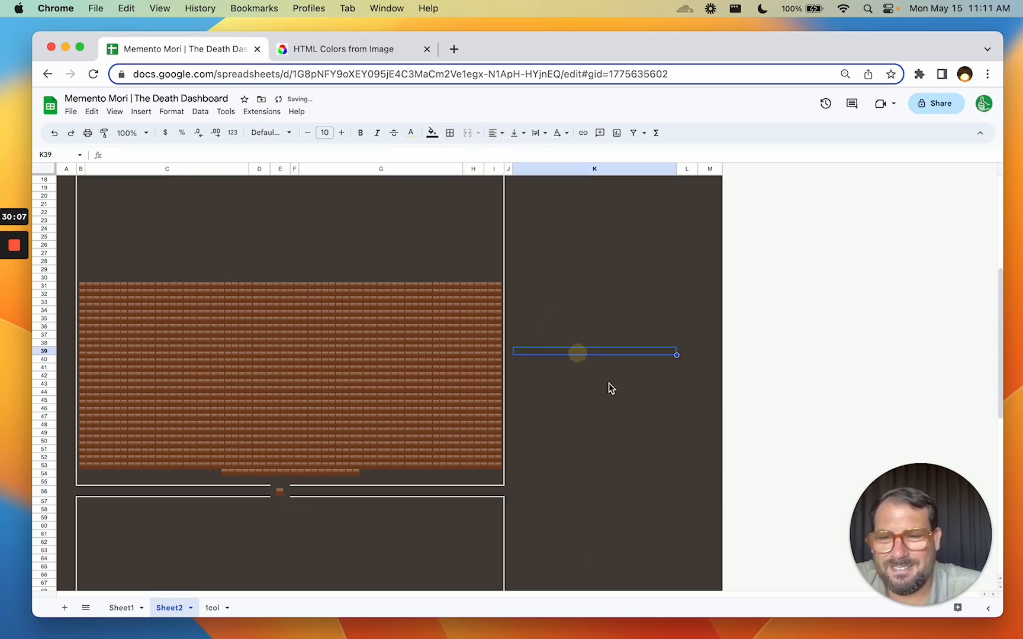
# - Review the whole dashboard layout, examining how the three cards line up with the two bordered week blocks
pyautogui.press('super+minus')
pyautogui.press('super+minus')
pyautogui.press('super+minus')
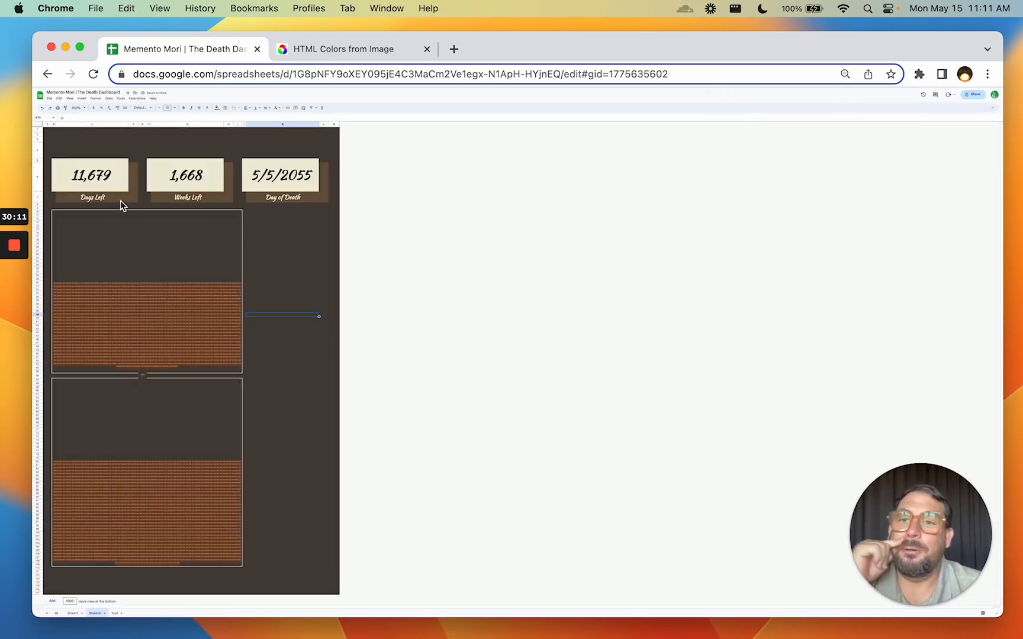
pyautogui.click(99, 181)
pyautogui.click(189, 179)
pyautogui.click(180, 267)
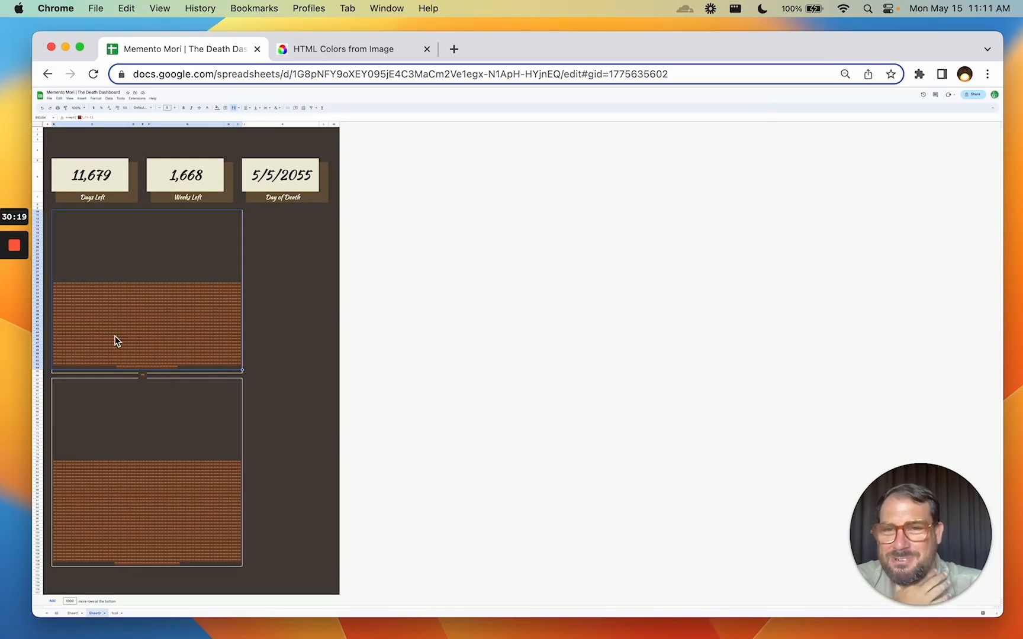
pyautogui.click(323, 183)
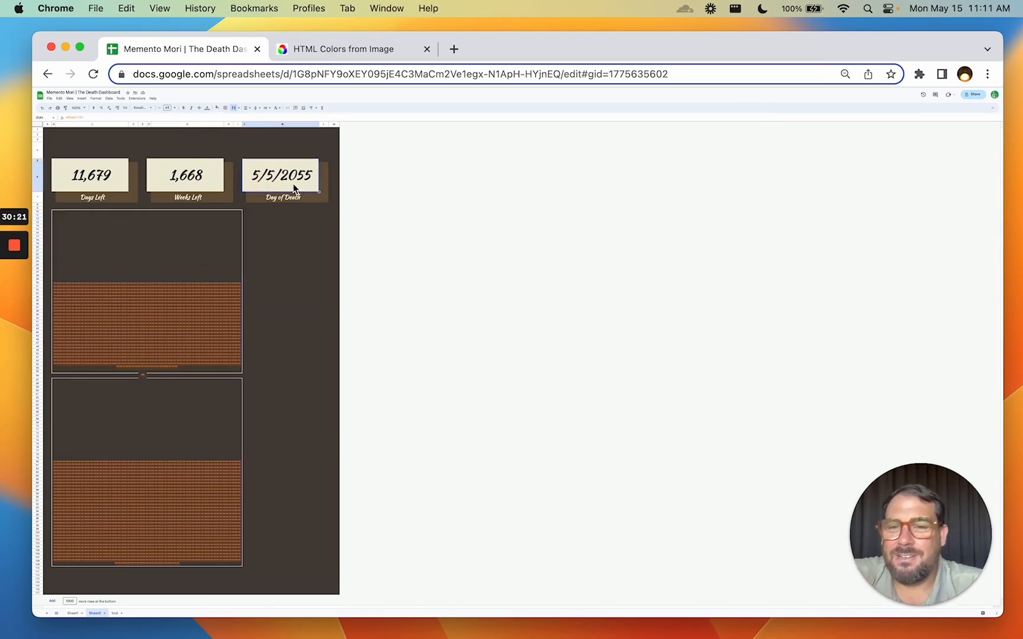
pyautogui.click(329, 194)
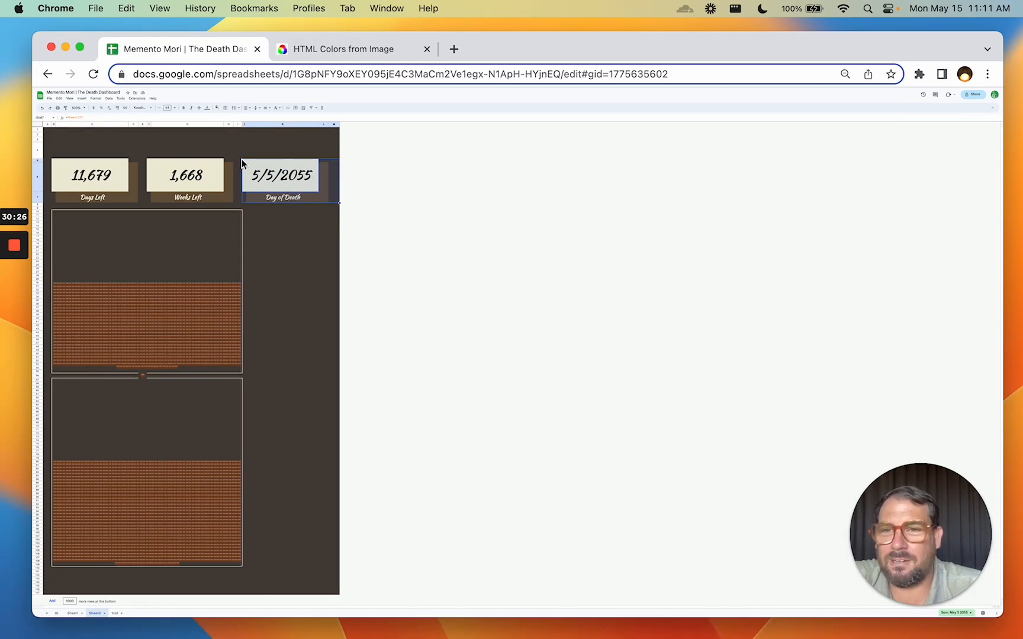
pyautogui.click(108, 587)
pyautogui.click(130, 145)
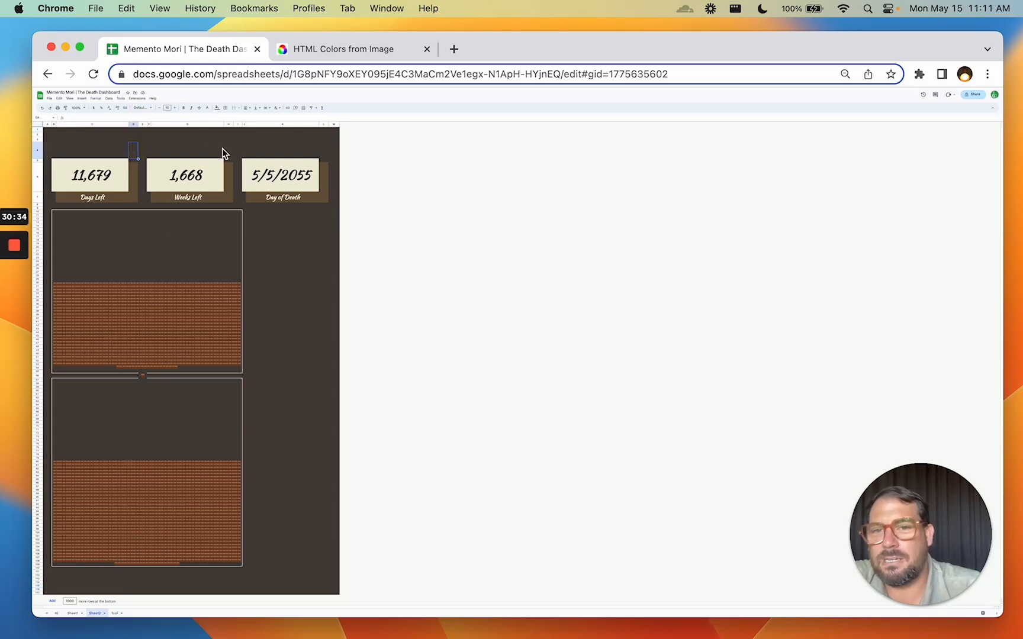
pyautogui.click(171, 199)
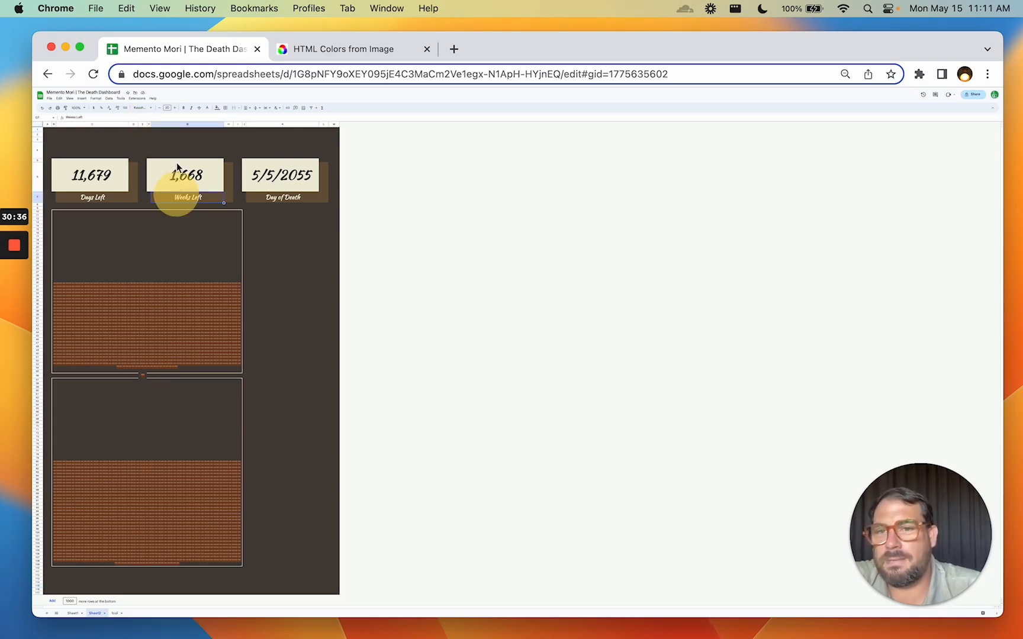
pyautogui.click(108, 144)
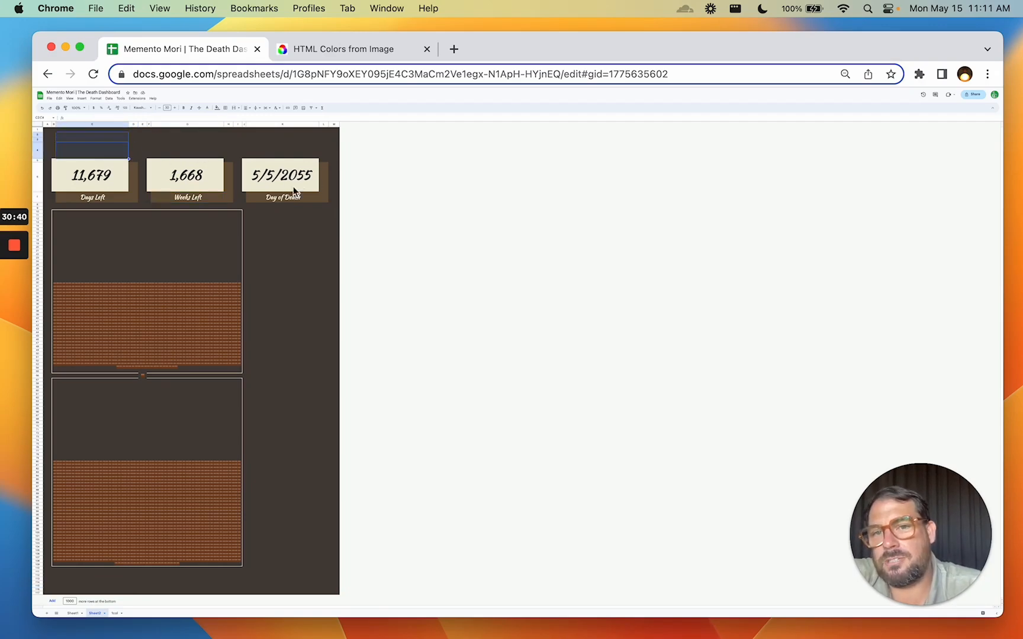
pyautogui.click(208, 185)
pyautogui.click(78, 184)
pyautogui.click(178, 183)
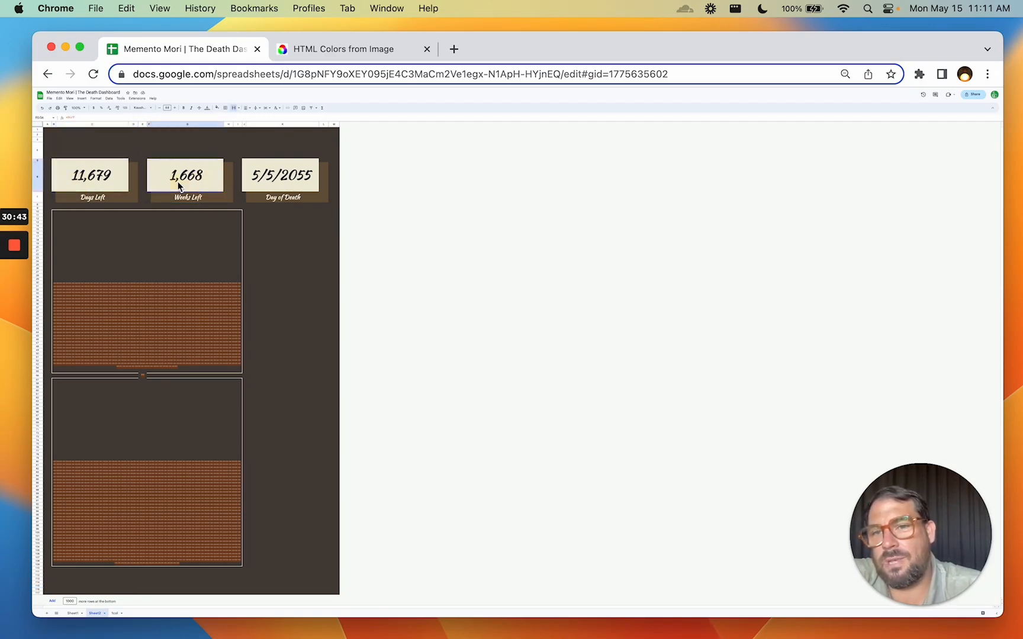
pyautogui.click(298, 176)
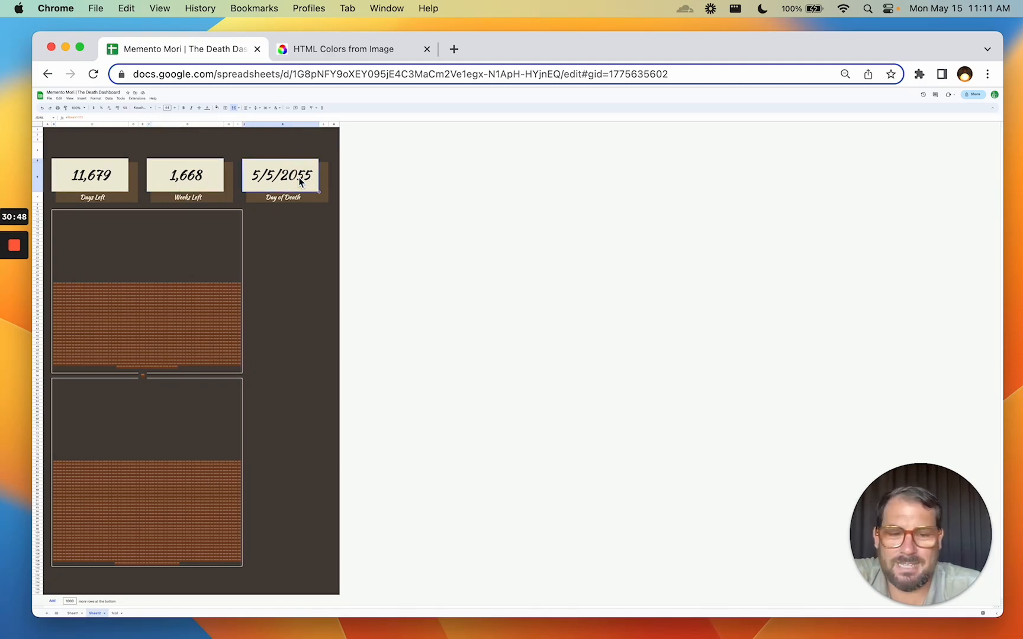
pyautogui.press('super+minus')
pyautogui.press('super+equal')
pyautogui.press('super+equal')
pyautogui.press('super+equal')
pyautogui.press('super+equal')
pyautogui.press('super+equal')
pyautogui.press('super+equal')
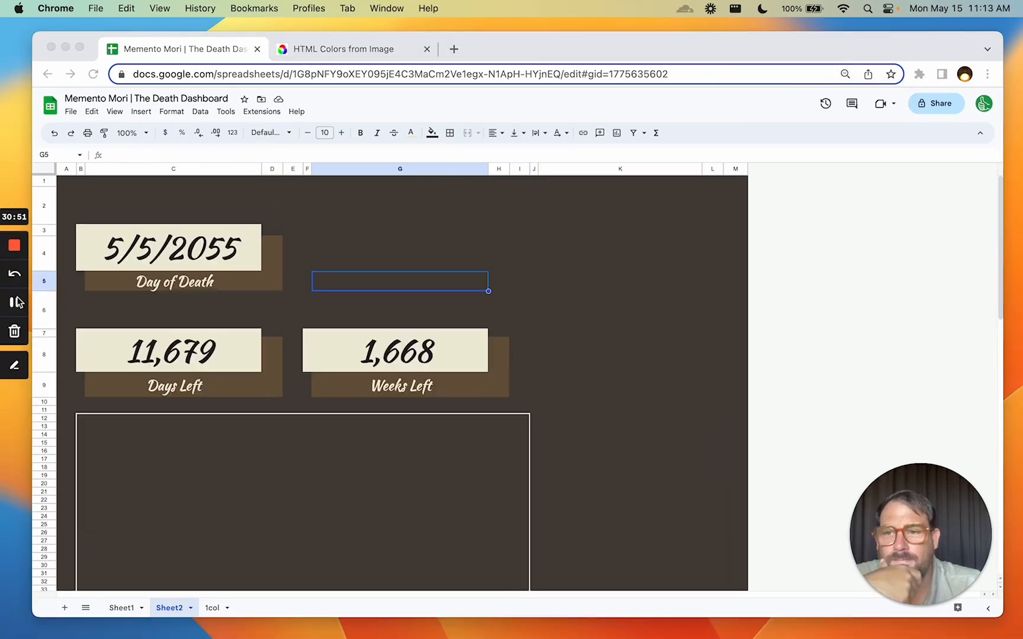
# - Widen column A to enlarge the empty margin beside the Day of Death and Days Left cards
pyautogui.click(326, 263)
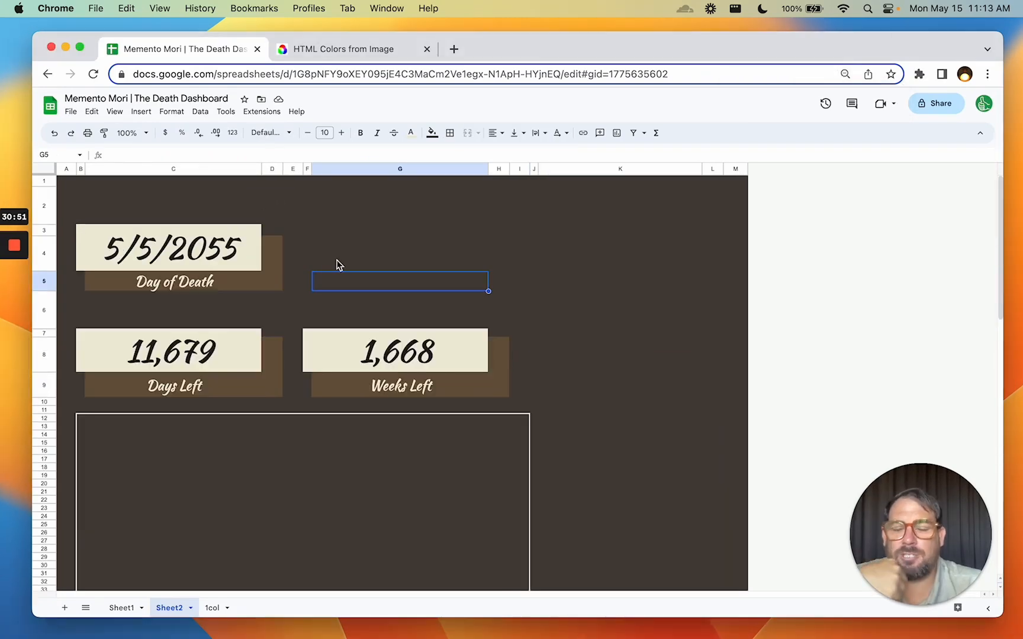
pyautogui.click(67, 168)
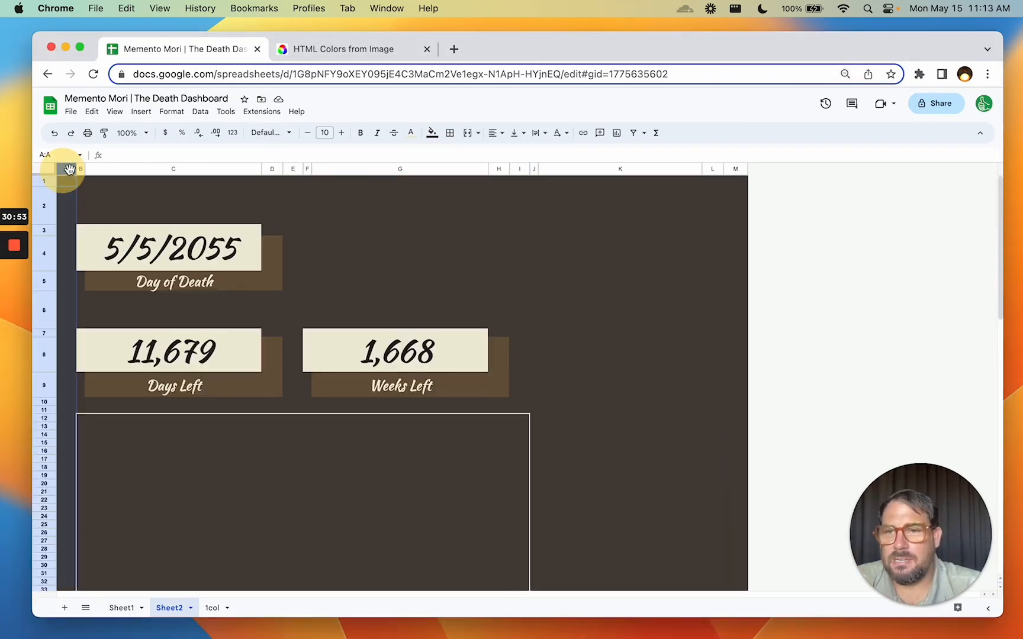
pyautogui.moveTo(73, 169); pyautogui.dragTo(106, 168)
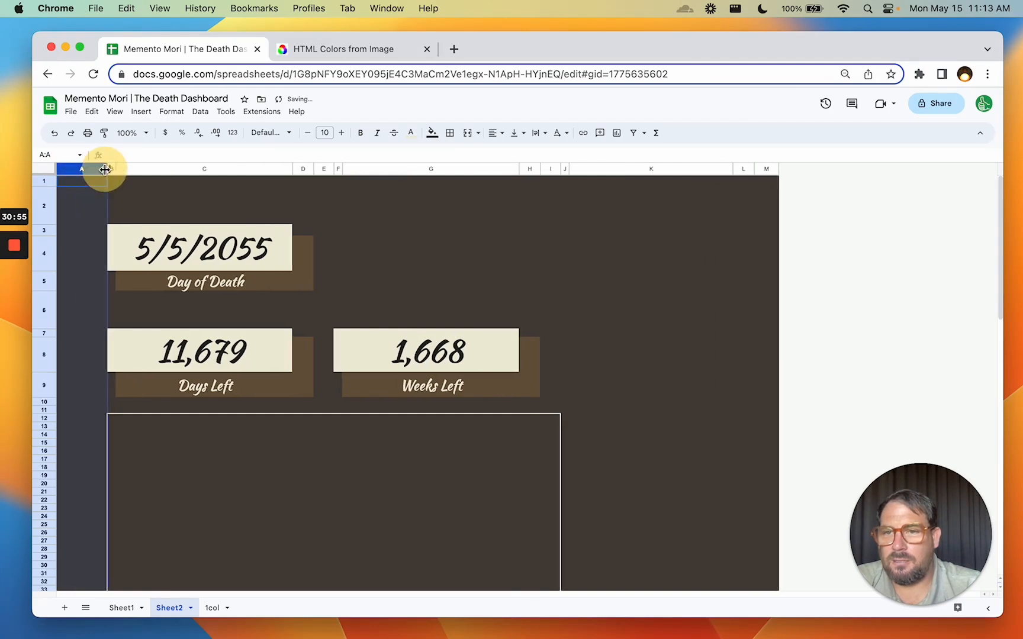
pyautogui.click(670, 183)
pyautogui.click(682, 172)
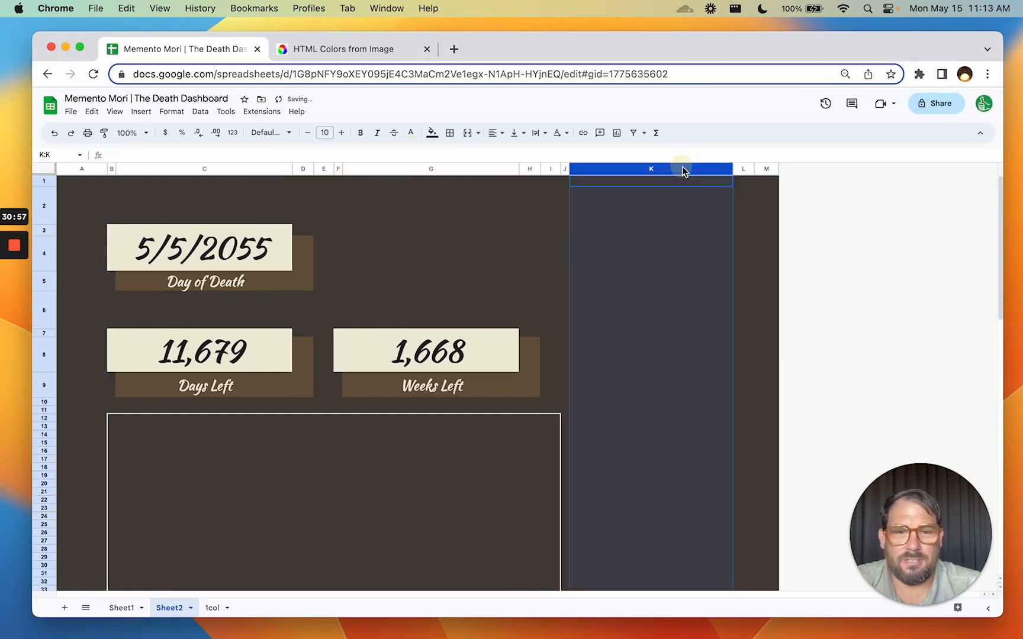
pyautogui.rightClick(681, 169)
pyautogui.click(751, 275)
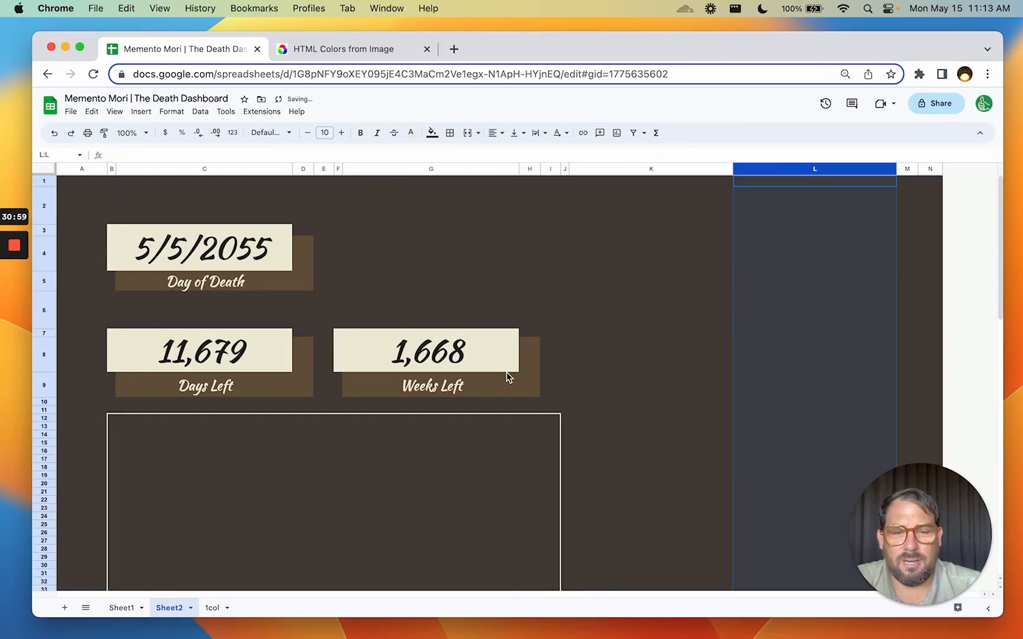
pyautogui.press('super+z')
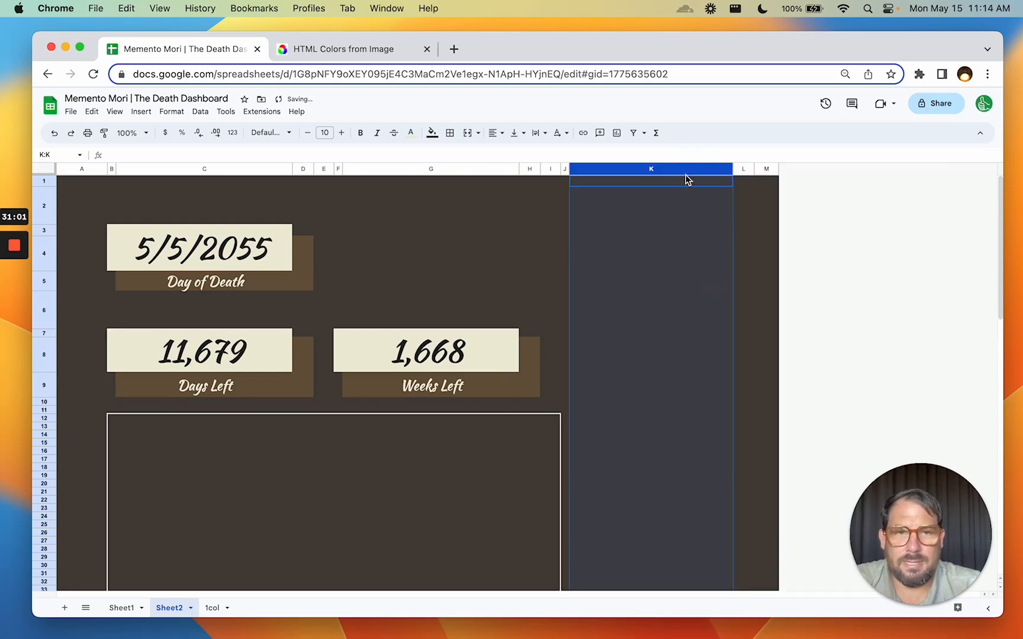
# - Delete columns K and L, the surplus columns beyond the bordered blocks
pyautogui.moveTo(688, 170); pyautogui.dragTo(741, 170)
pyautogui.rightClick(742, 169)
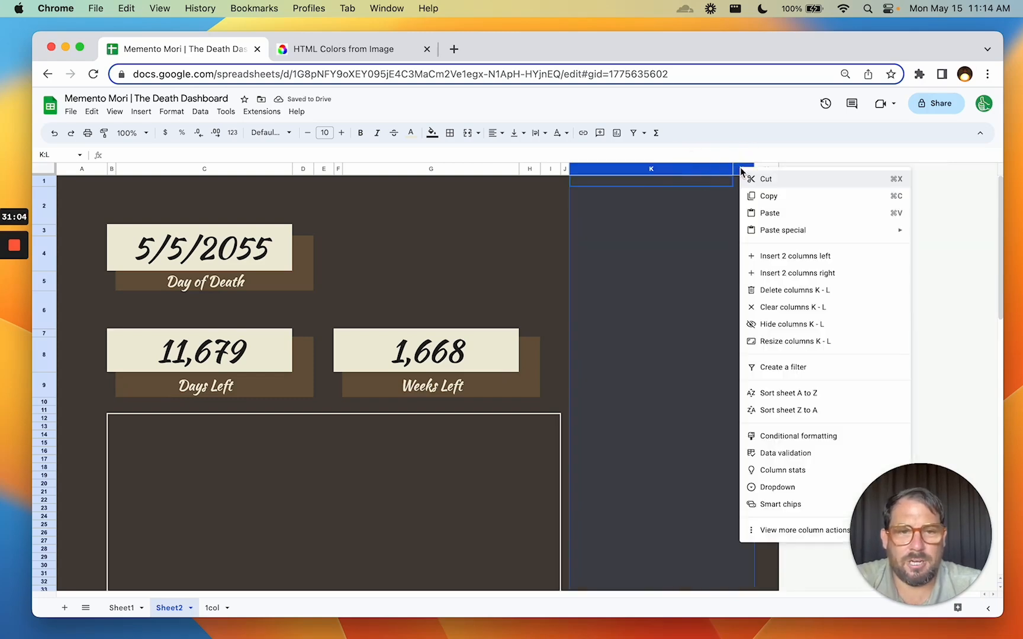
pyautogui.click(790, 291)
# - Merge cells G3:H5 into one title cell next to the Day of Death card
pyautogui.click(454, 271)
pyautogui.moveTo(362, 231); pyautogui.dragTo(514, 292)
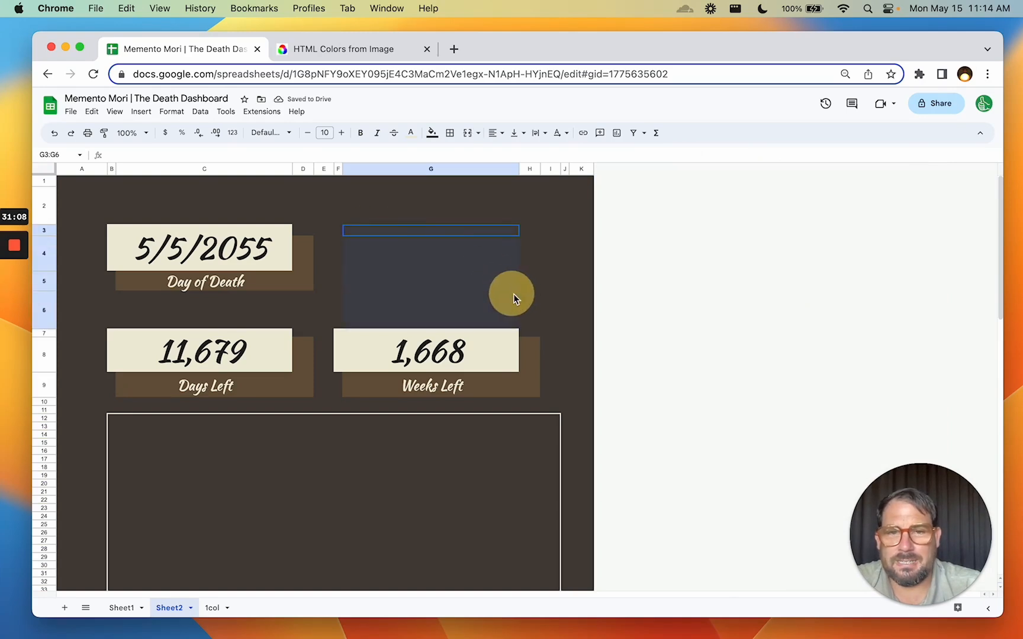
pyautogui.moveTo(140, 99); pyautogui.dragTo(83, 99)
pyautogui.click(388, 251)
pyautogui.moveTo(385, 230); pyautogui.dragTo(531, 290)
pyautogui.click(466, 133)
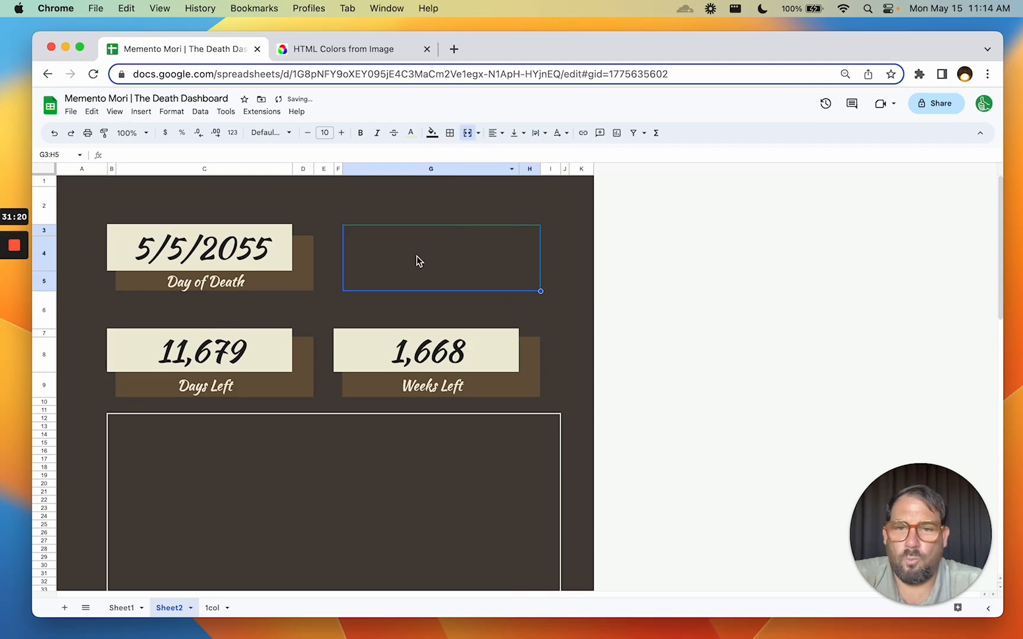
# - Enter the title "Memento Mori" in the merged G3:H5 cell, with a line break between the two words
pyautogui.doubleClick(415, 260)
pyautogui.write('Memento Mori')
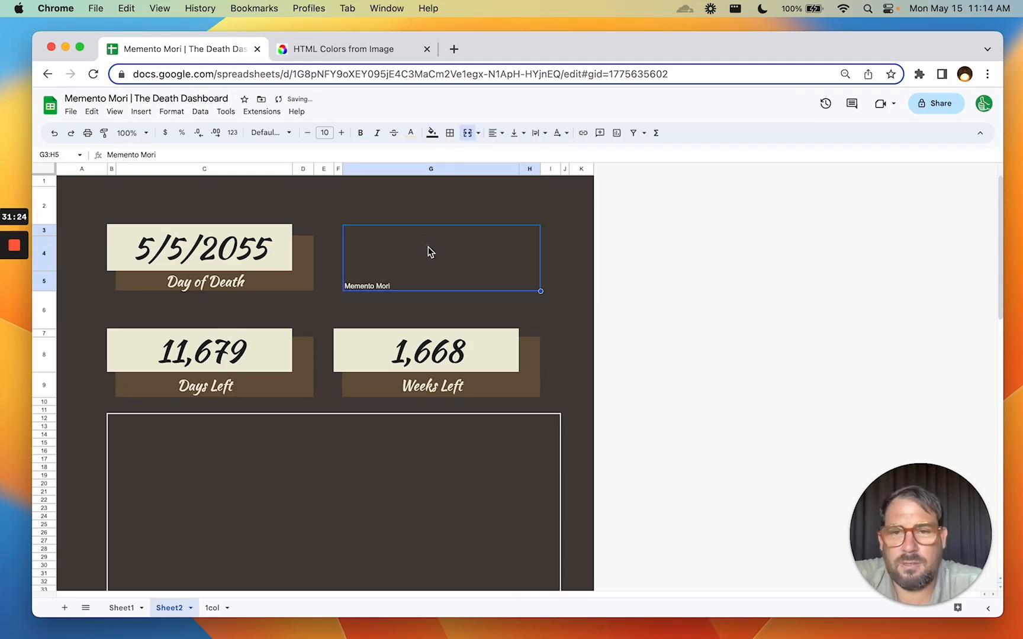
pyautogui.doubleClick(429, 247)
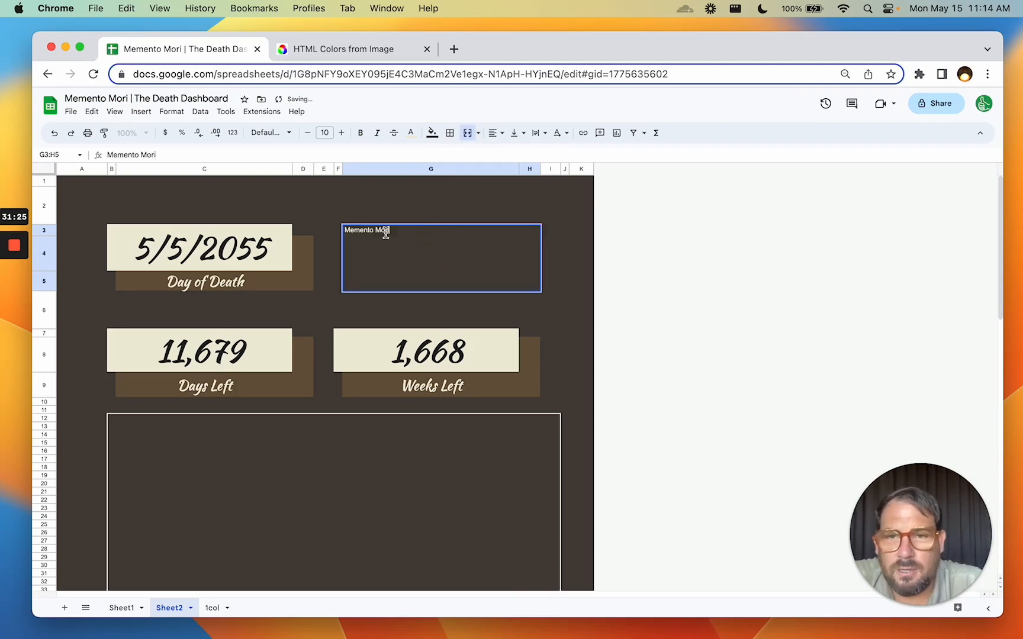
pyautogui.click(379, 230)
pyautogui.hotkey('alt', 'Return')
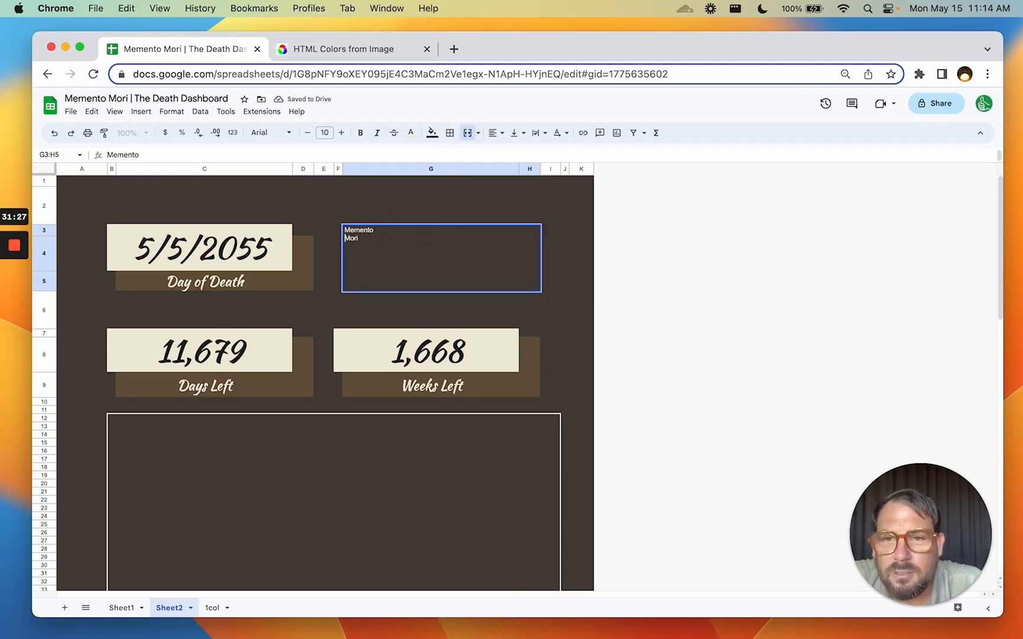
pyautogui.click(452, 196)
# - Center the Memento Mori title horizontally and vertically within its merged cell
pyautogui.click(452, 254)
pyautogui.click(496, 133)
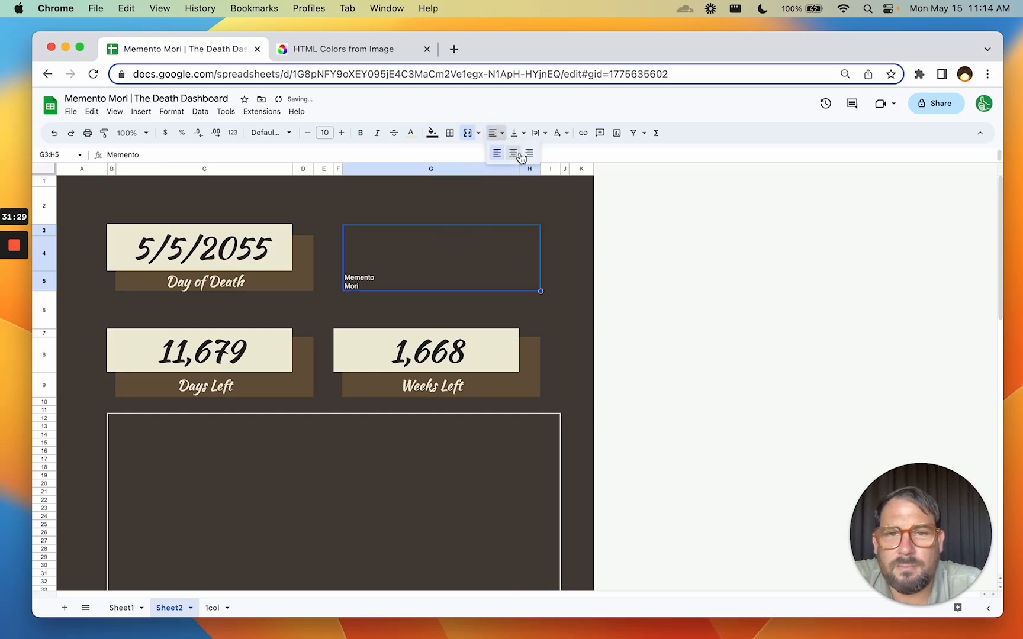
pyautogui.click(513, 154)
pyautogui.click(514, 133)
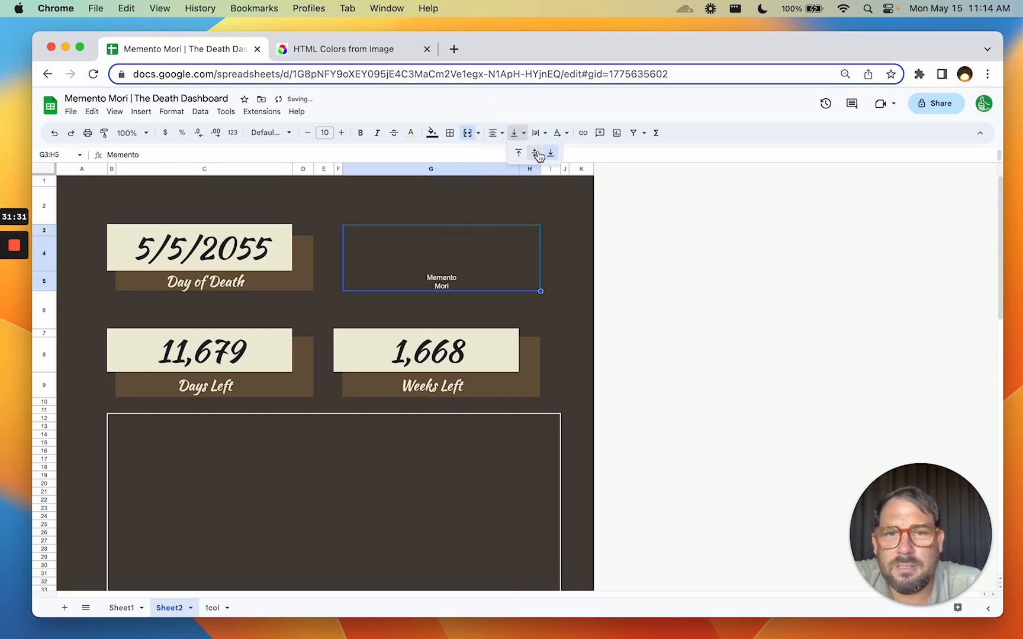
pyautogui.click(531, 153)
# - Set the Memento Mori title's font to La Belle Aurore at size 50
pyautogui.click(288, 133)
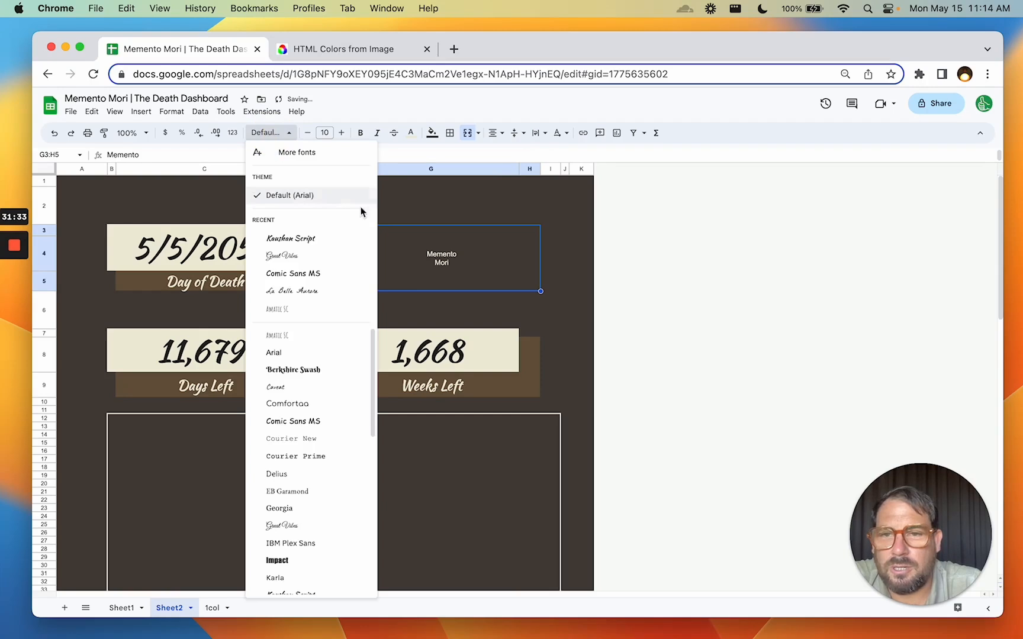
pyautogui.click(440, 210)
pyautogui.press('super+equal')
pyautogui.click(313, 141)
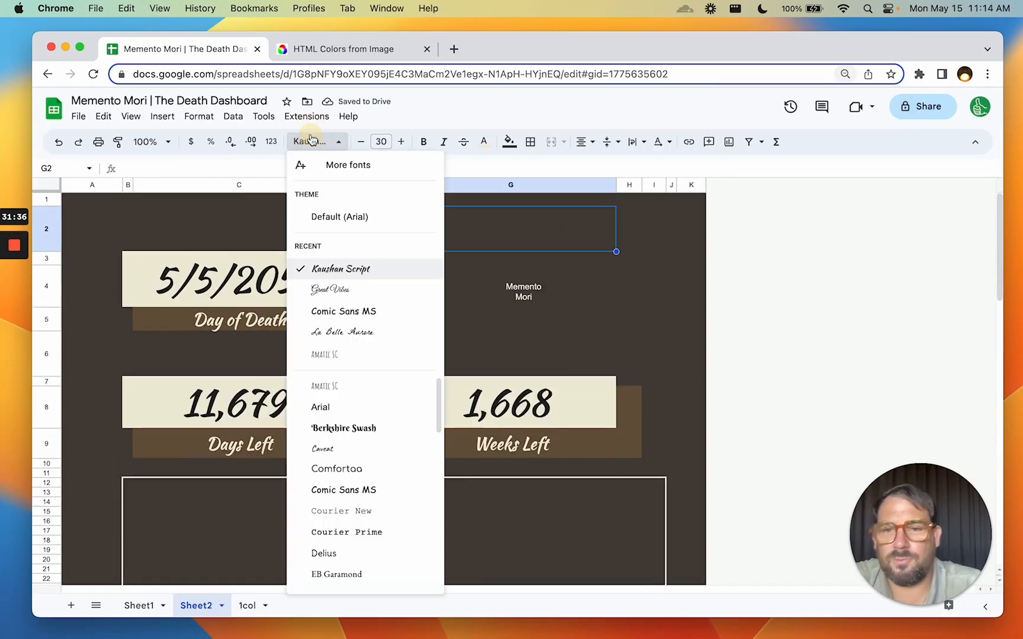
pyautogui.click(523, 293)
pyautogui.click(315, 142)
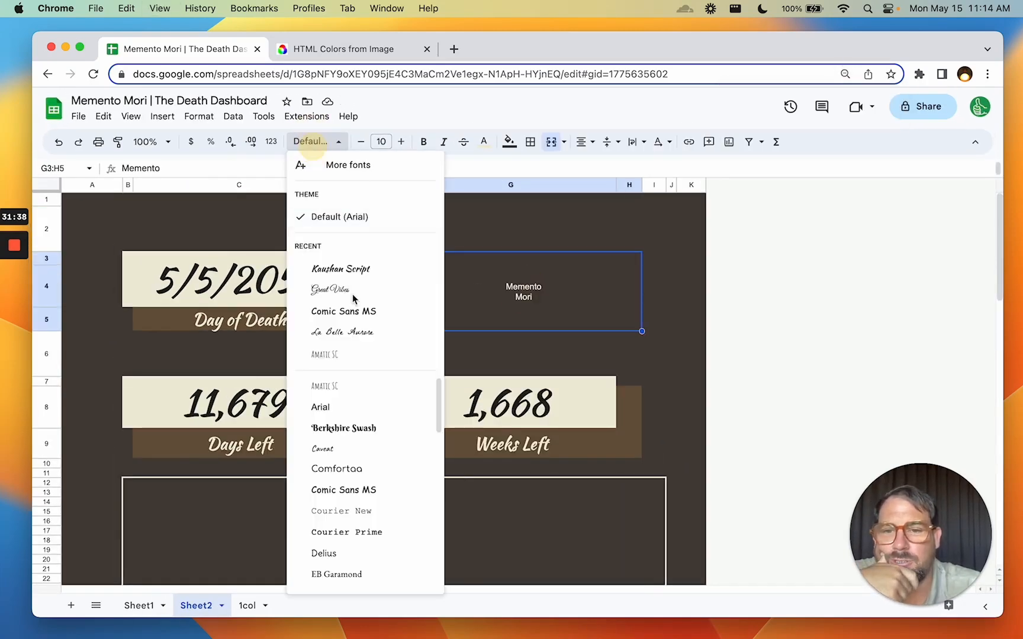
pyautogui.click(358, 332)
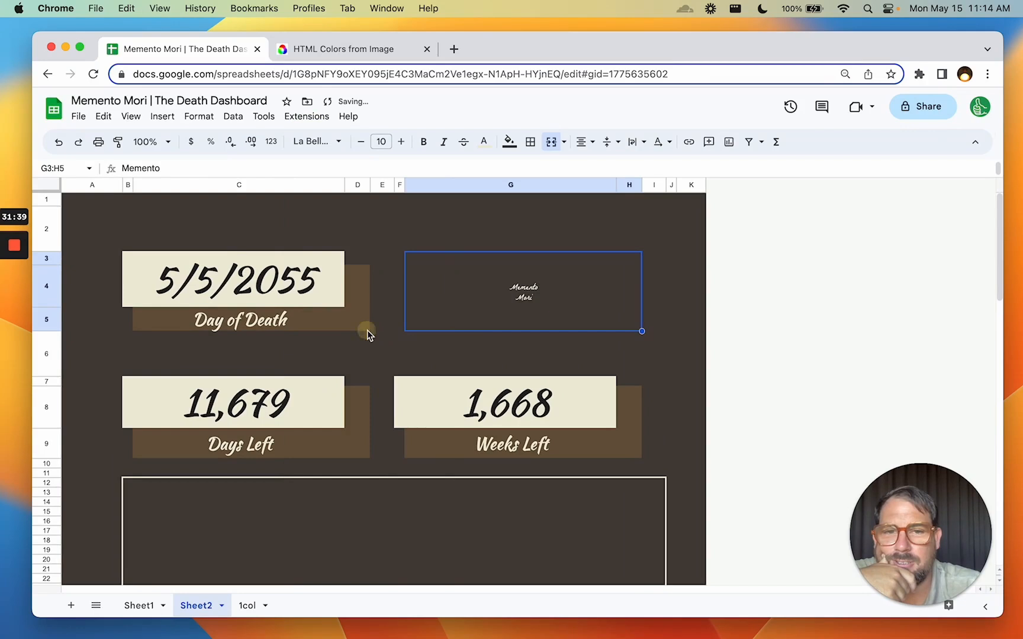
pyautogui.click(380, 142)
pyautogui.write('50')
pyautogui.press('Return')
pyautogui.click(687, 294)
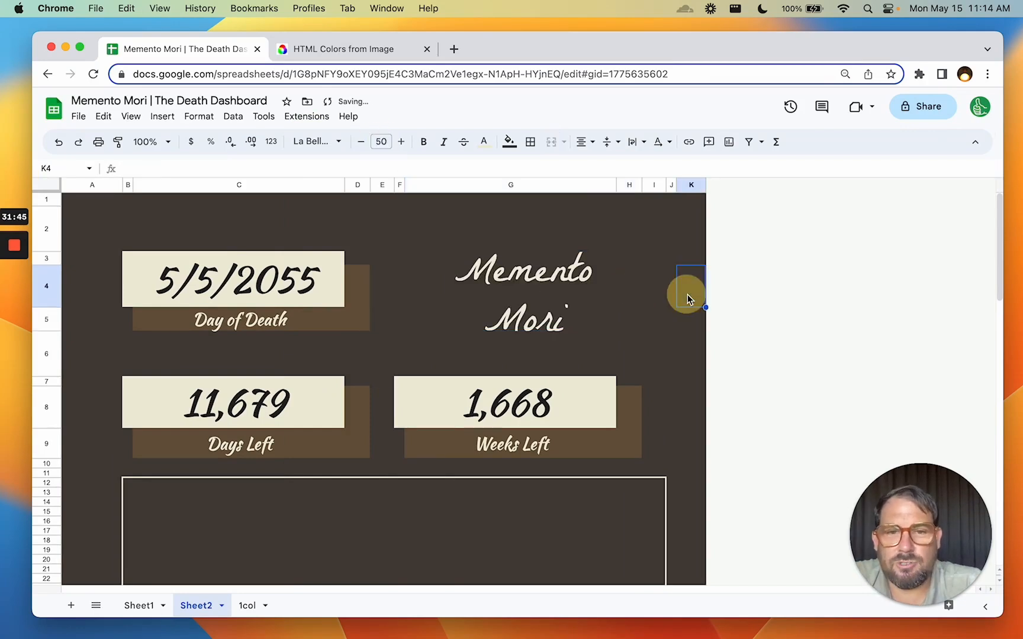
# - Change the Memento Mori title's font to Great Vibes and check it with the cell deselected
pyautogui.click(600, 296)
pyautogui.click(335, 142)
pyautogui.click(355, 310)
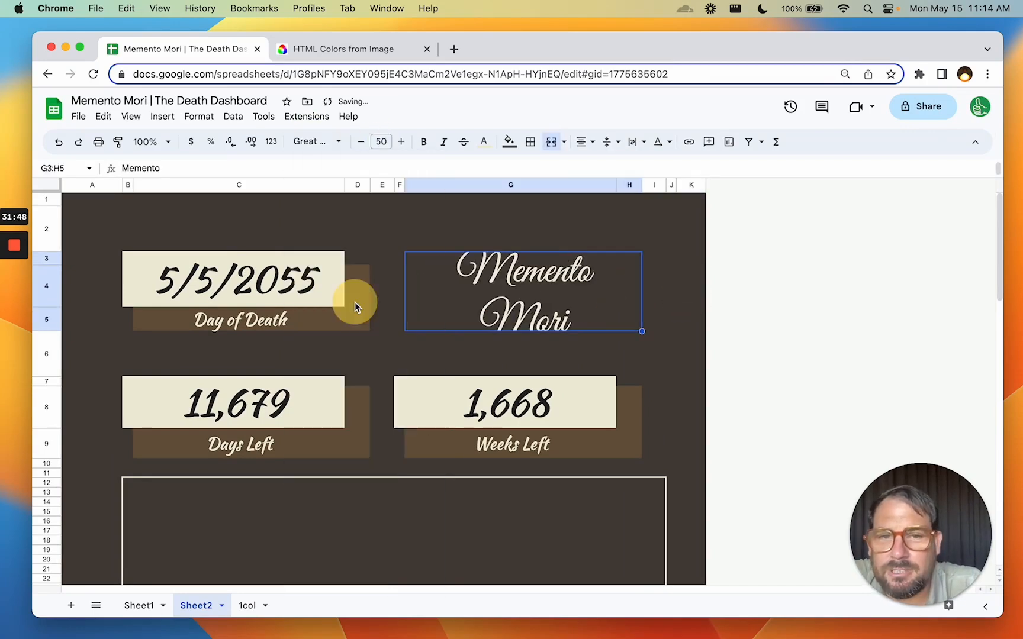
pyautogui.click(305, 142)
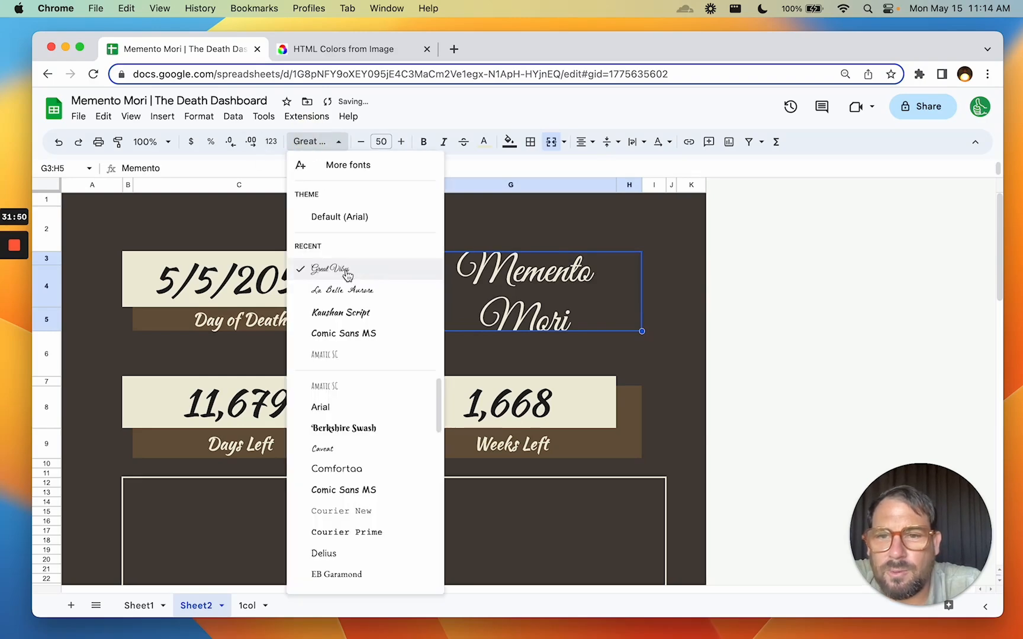
pyautogui.click(556, 204)
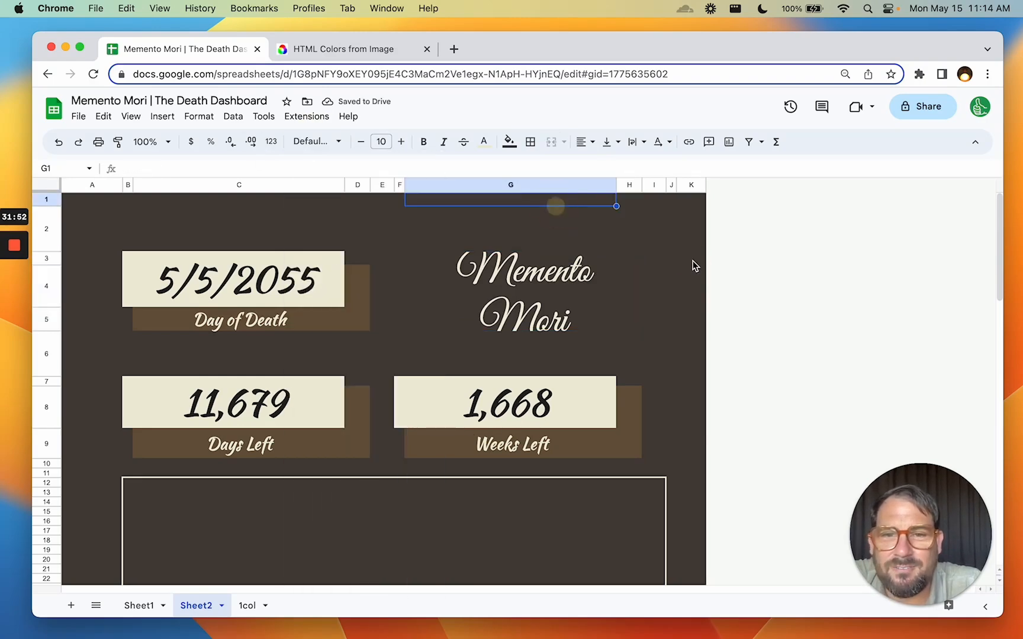
pyautogui.click(692, 260)
# - Set the Memento Mori title's font size to 44 and its text colour to a muted red
pyautogui.click(590, 292)
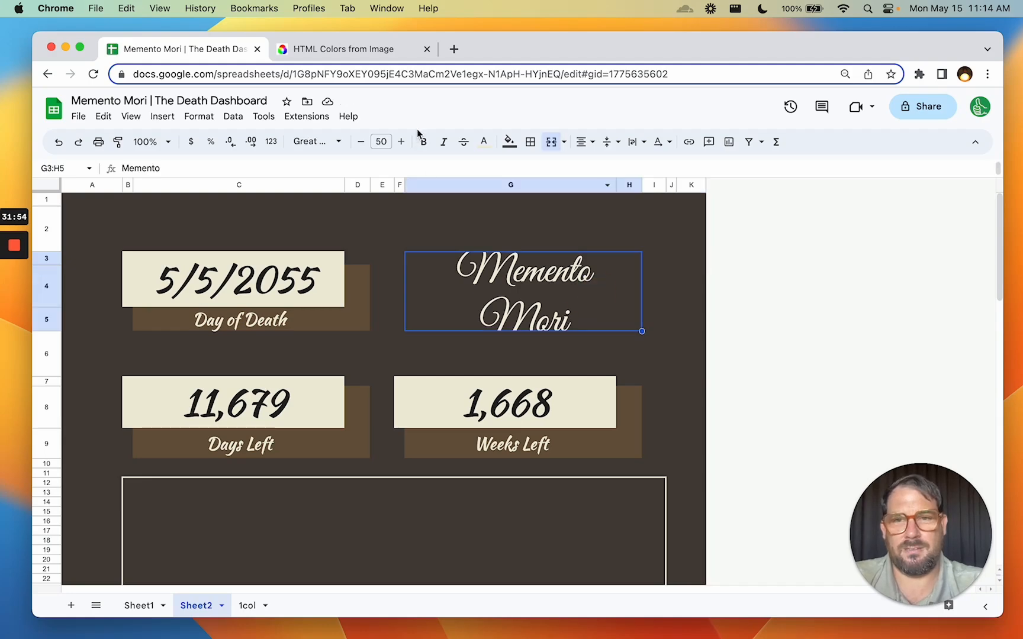
pyautogui.click(381, 142)
pyautogui.write('44')
pyautogui.press('Return')
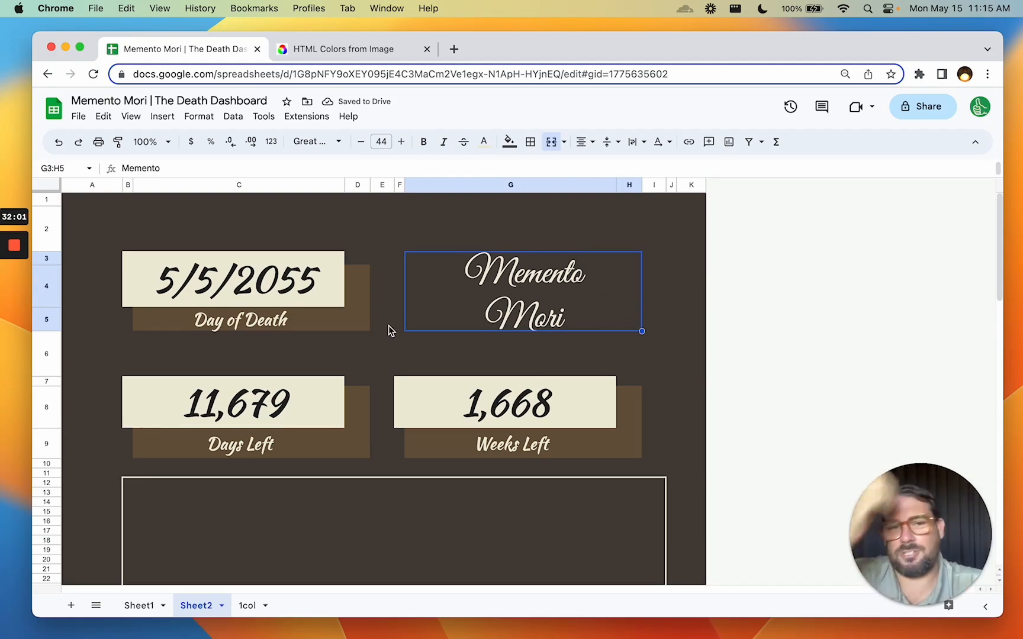
pyautogui.click(484, 141)
pyautogui.click(543, 353)
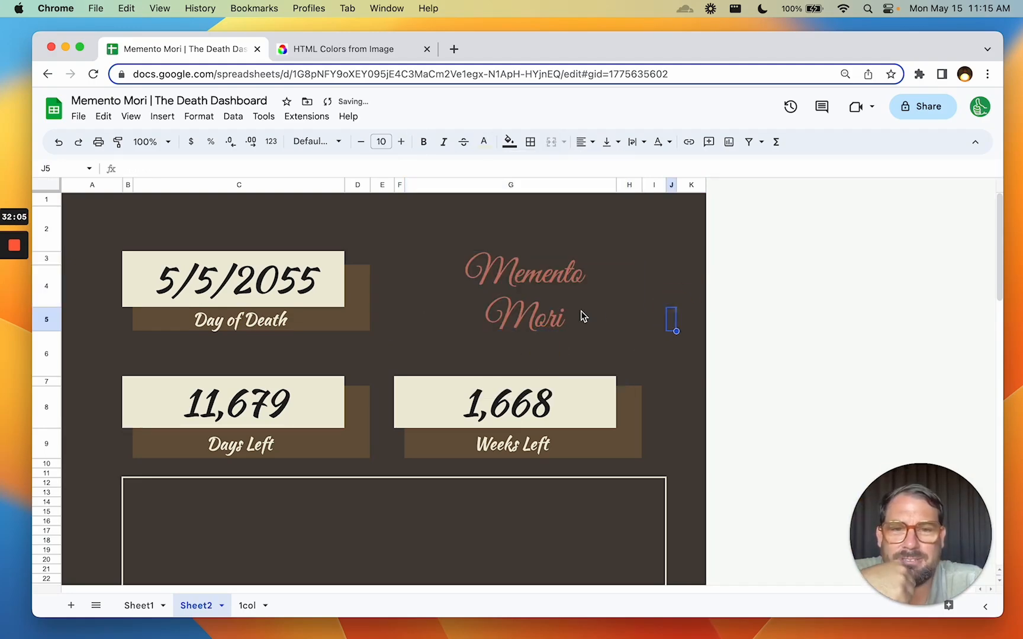